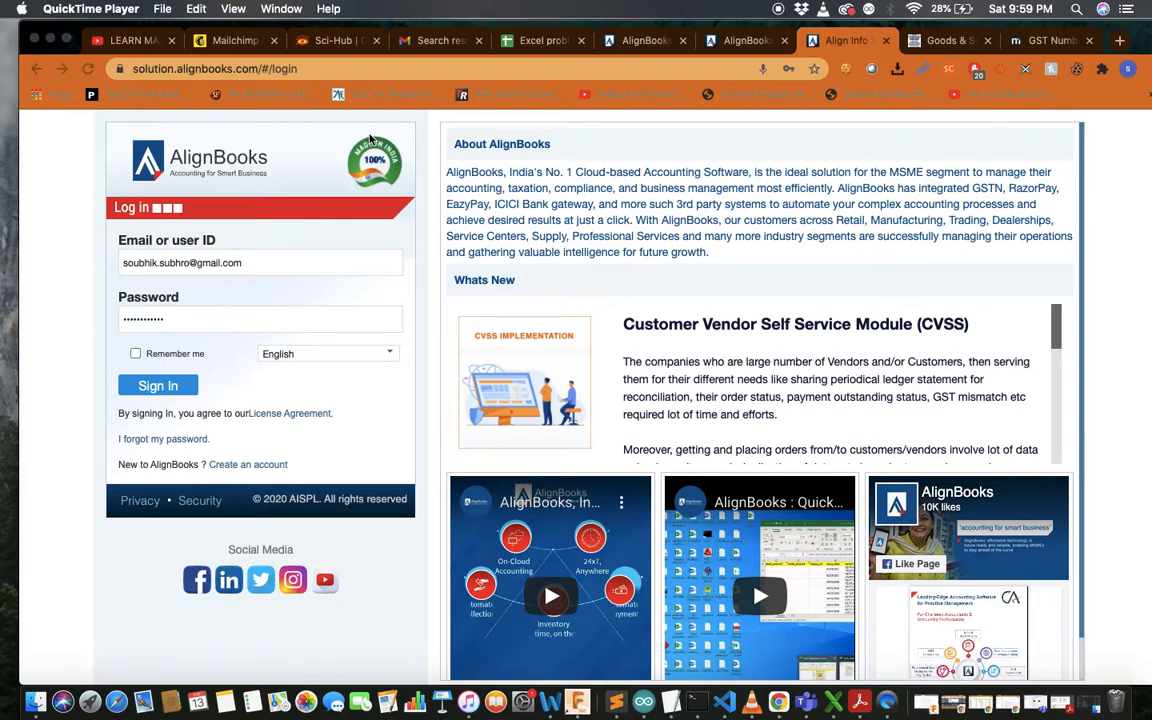
Search Google for 'alignbooks' from recent searches and open the official alignbooks.com site
left_click(365, 69)
type("go")
key("Return")
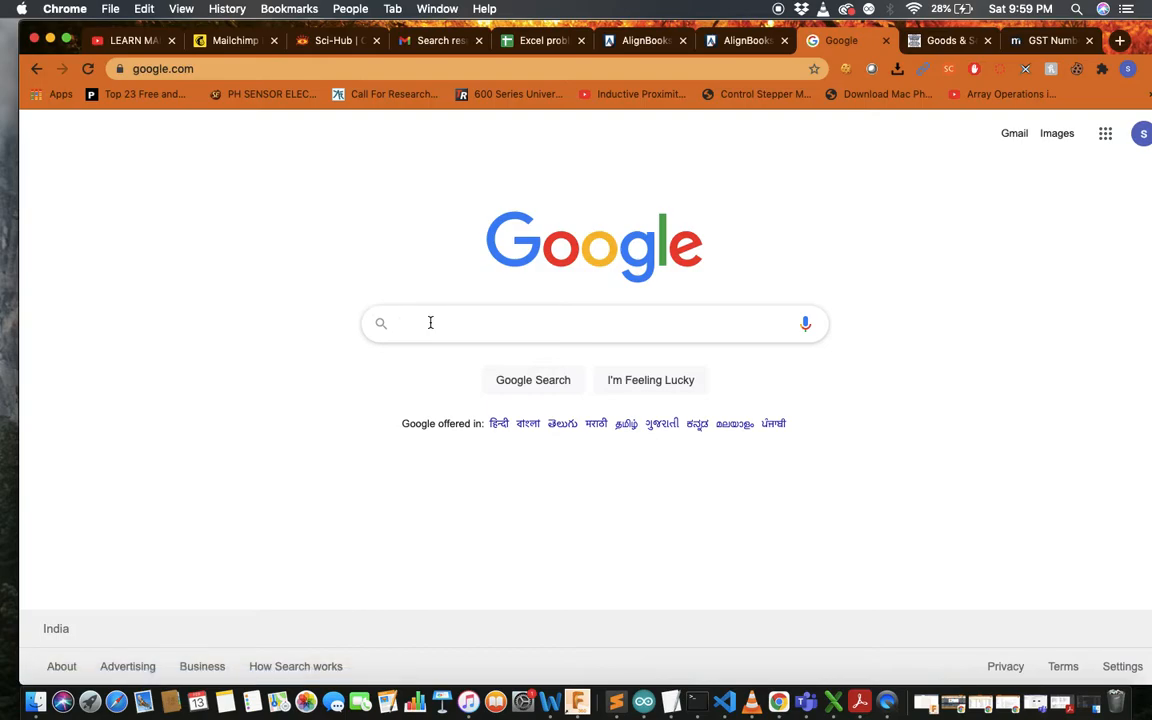
left_click(560, 325)
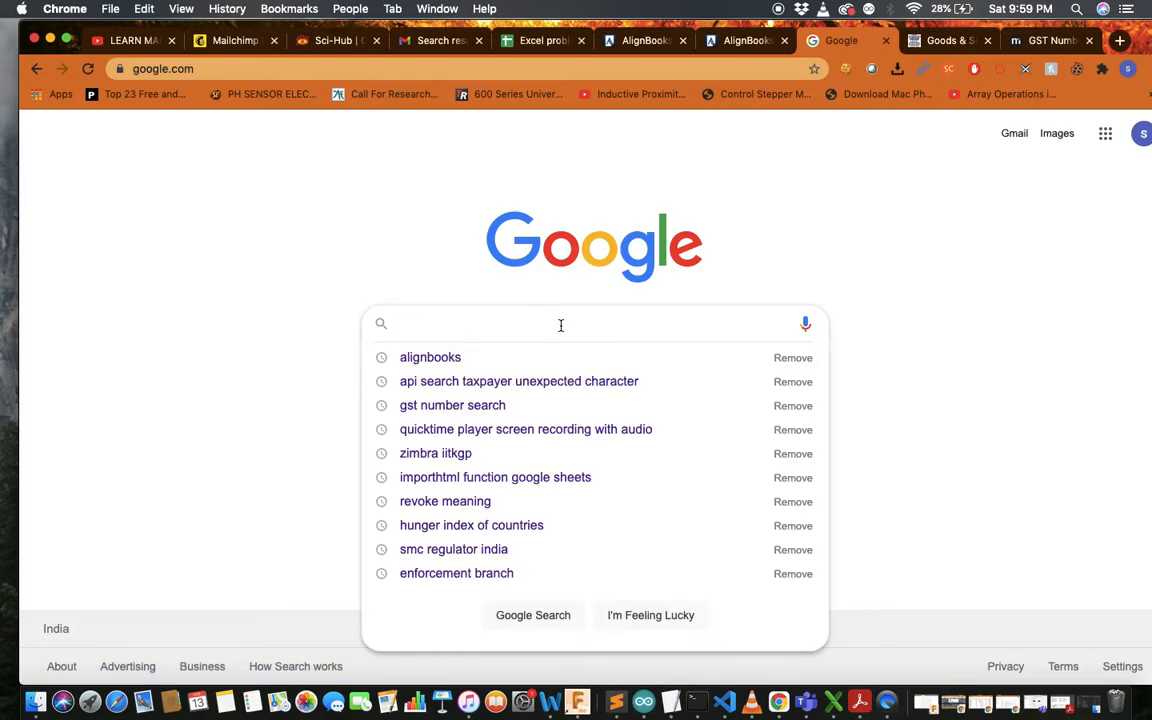
left_click(560, 360)
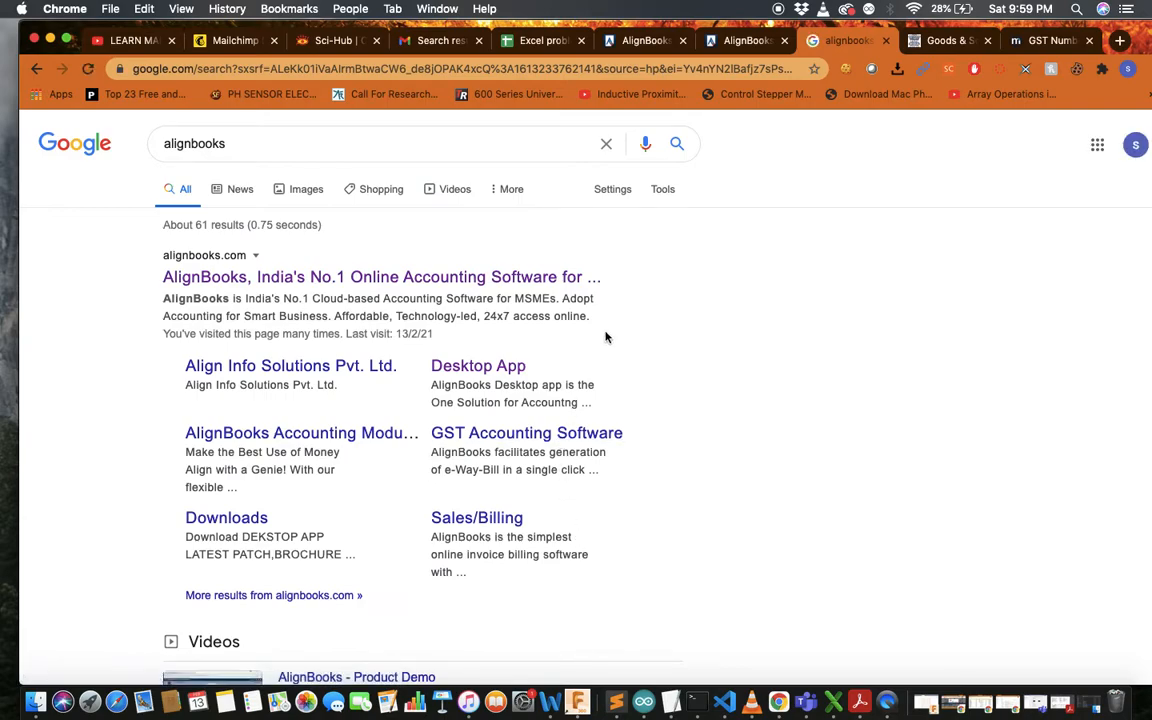
left_click(386, 281)
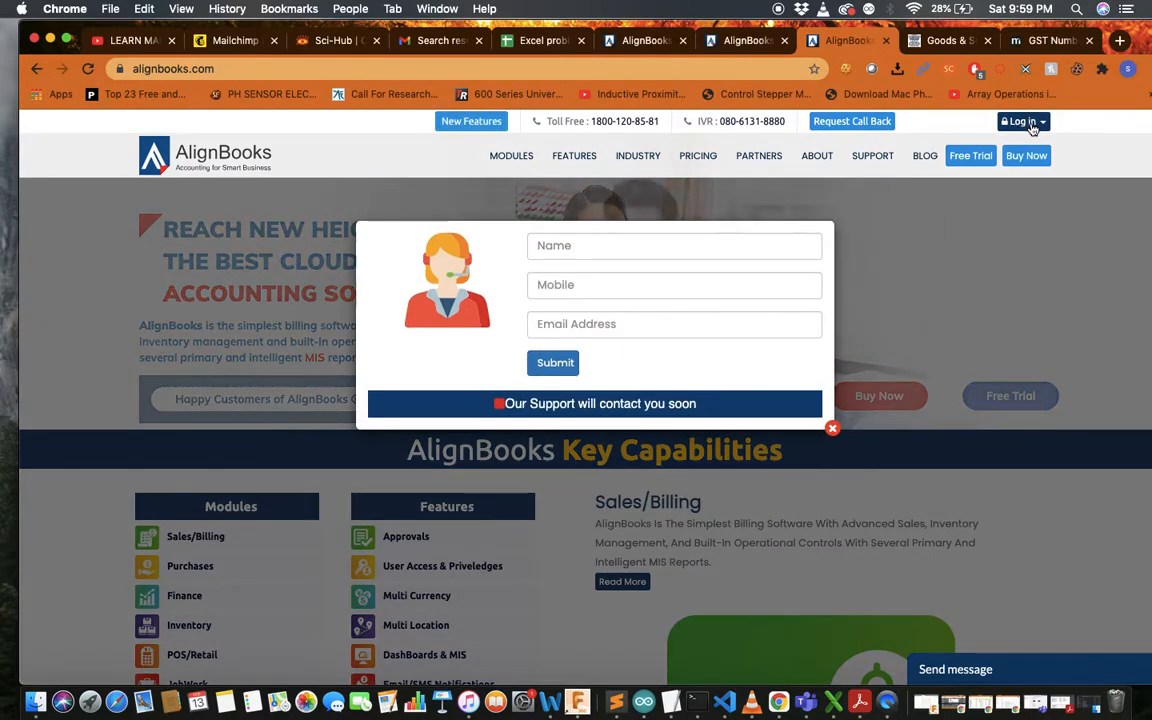
Open the AlignBooks Online login page and autofill the other saved account's credentials
left_click(1033, 126)
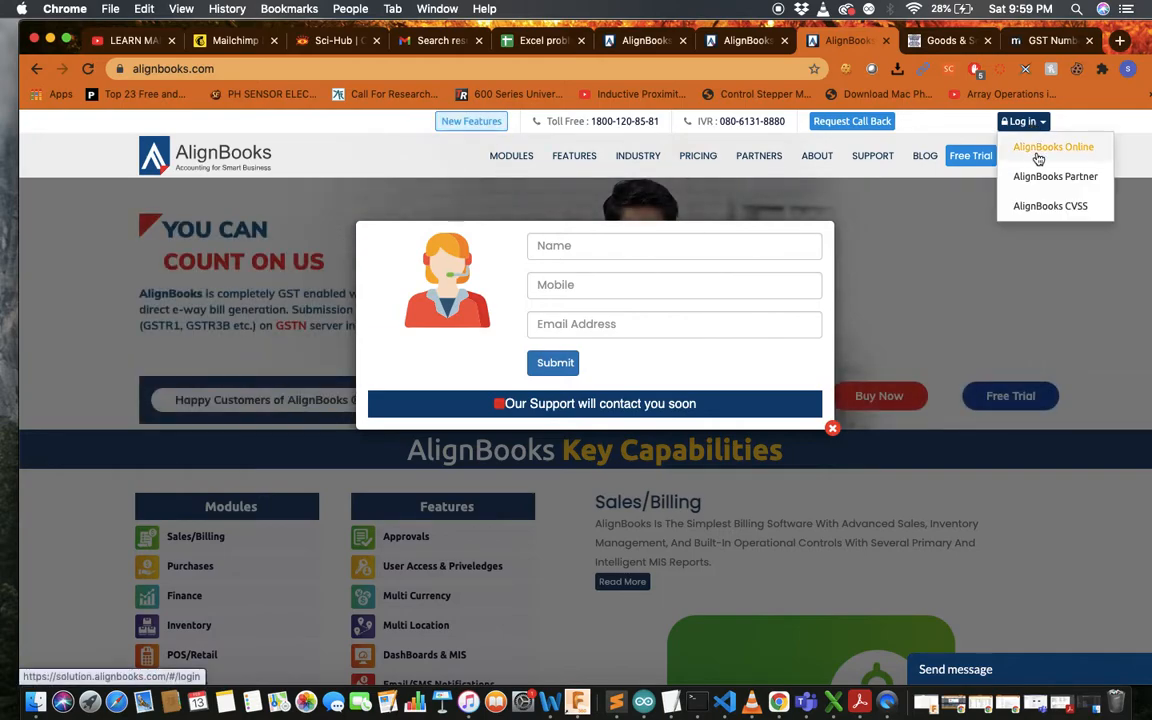
left_click(1038, 159)
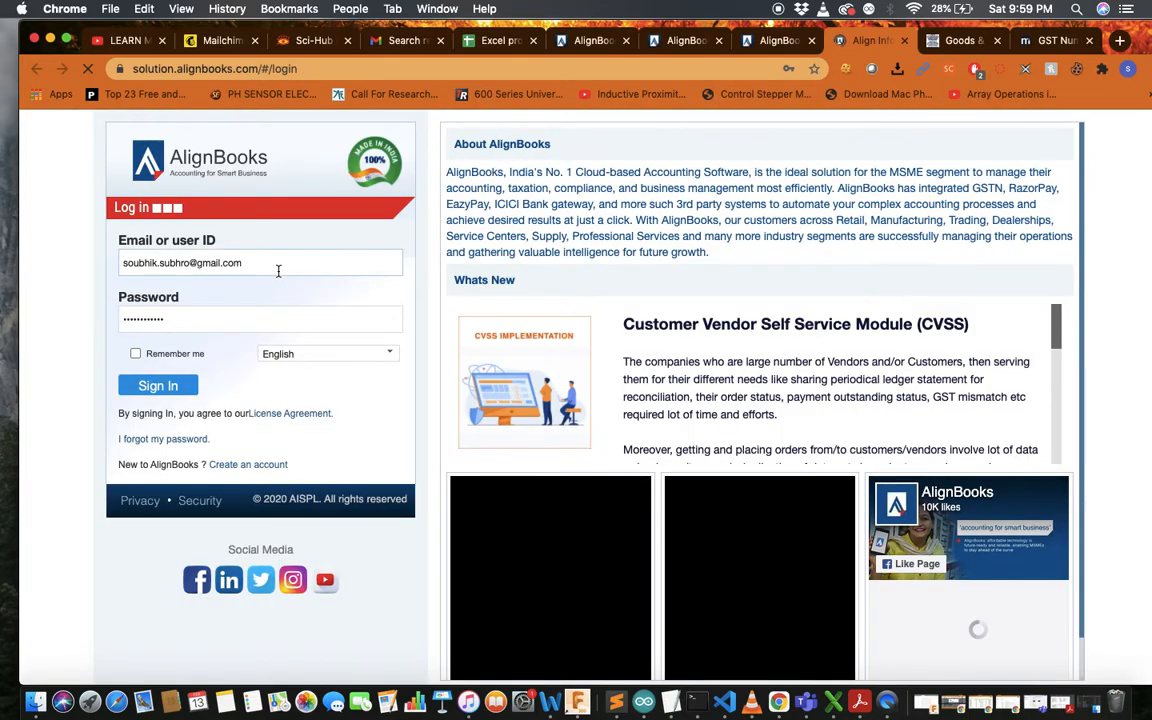
left_click(278, 266)
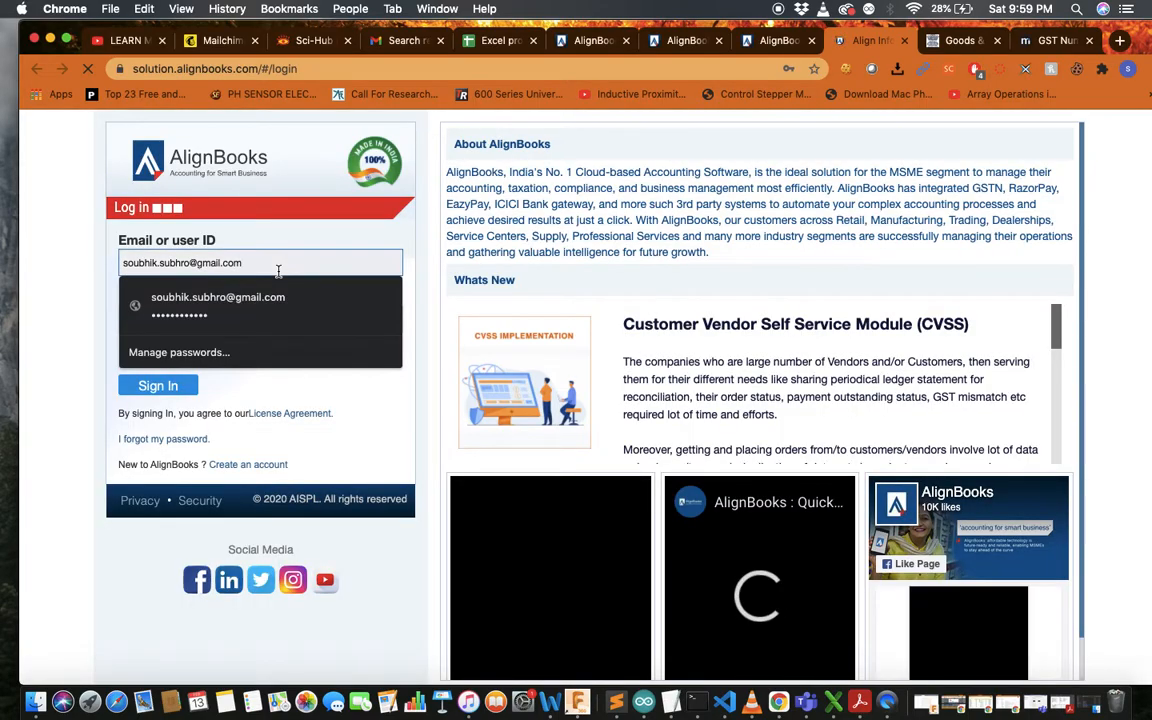
key("super+a")
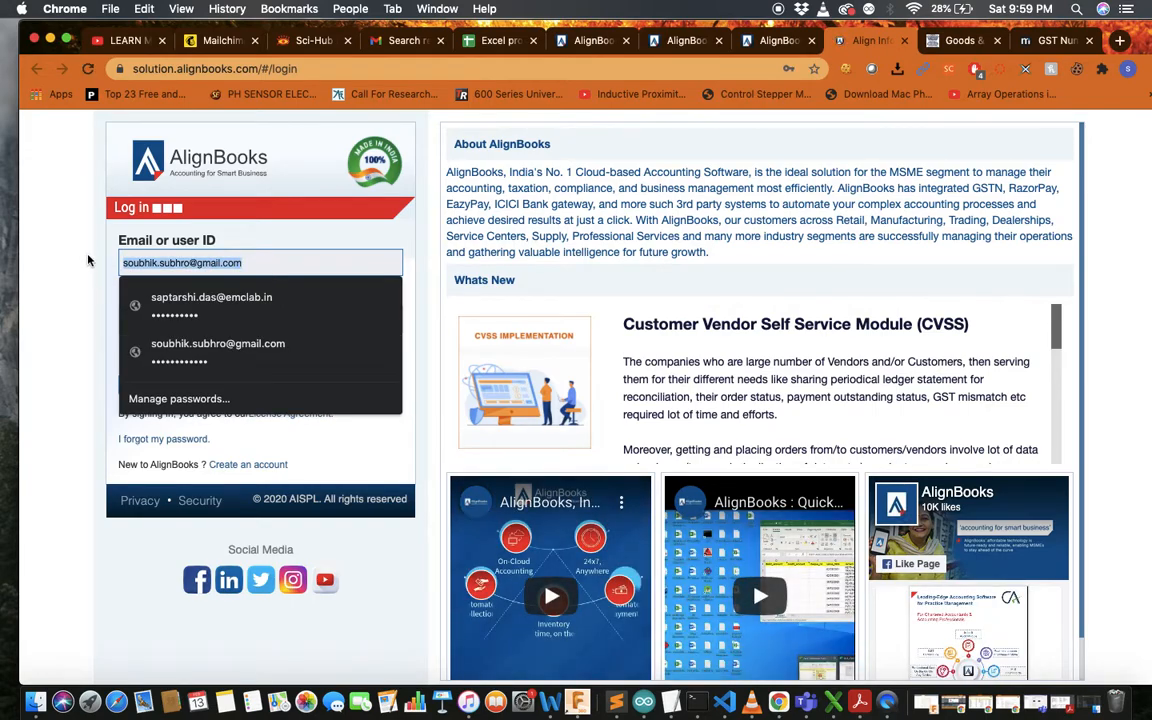
left_click(183, 316)
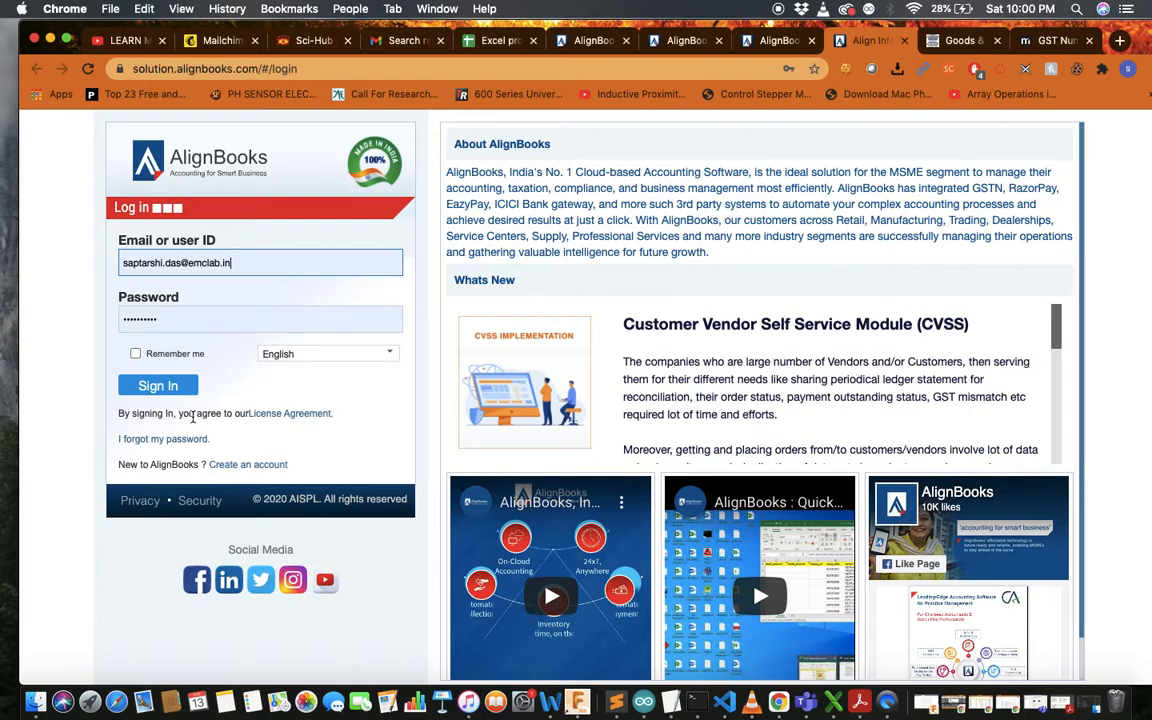
Sign in to the Electro Meter Corporation dashboard and bring up the system update postponement options
left_click(160, 386)
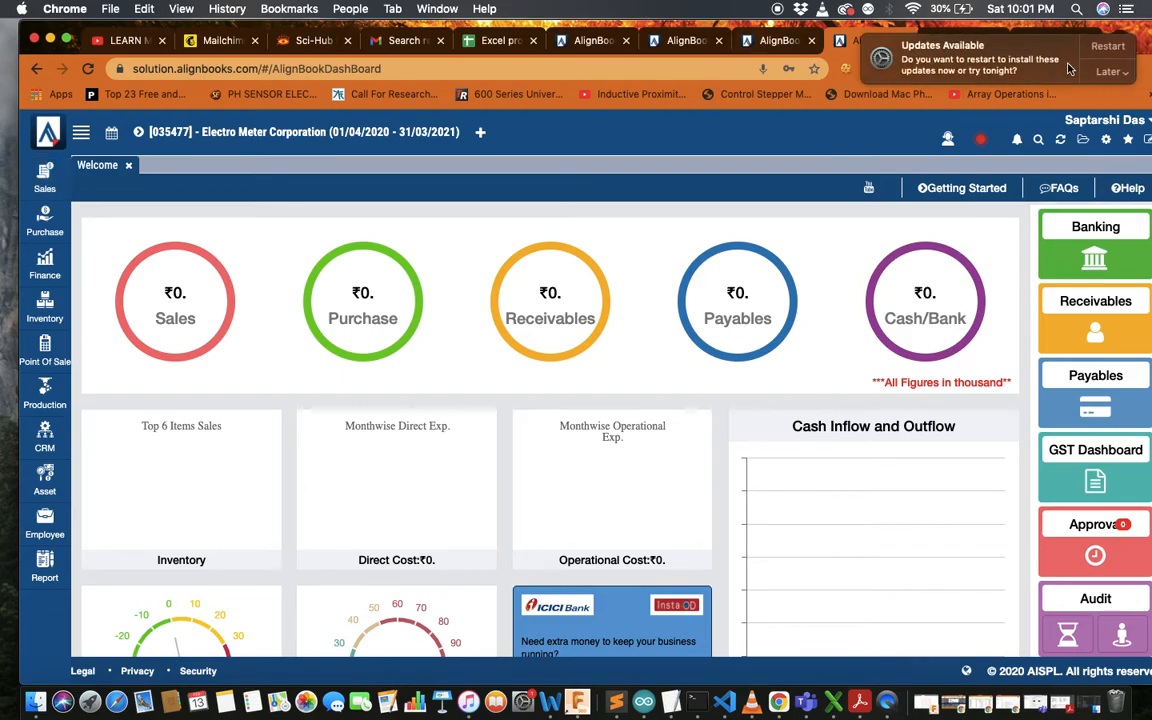
left_click(1107, 71)
Postpone the update to tonight, then filter the Sales > Customer list by 'amri'
left_click(1118, 130)
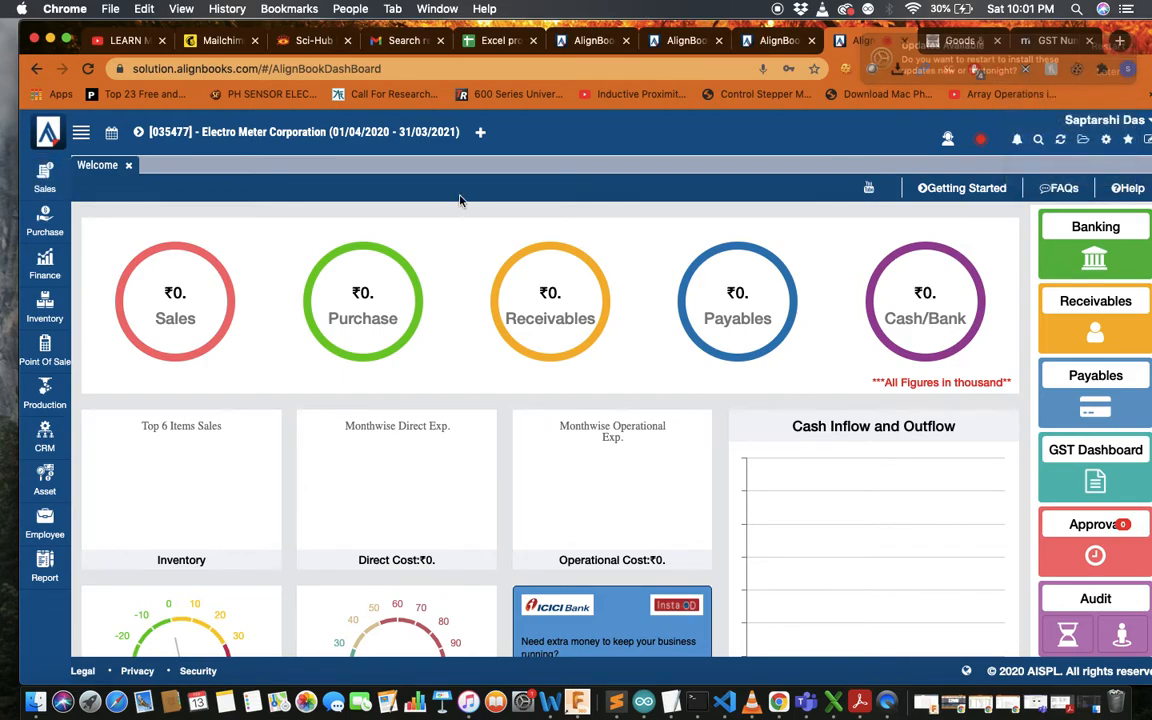
left_click(34, 180)
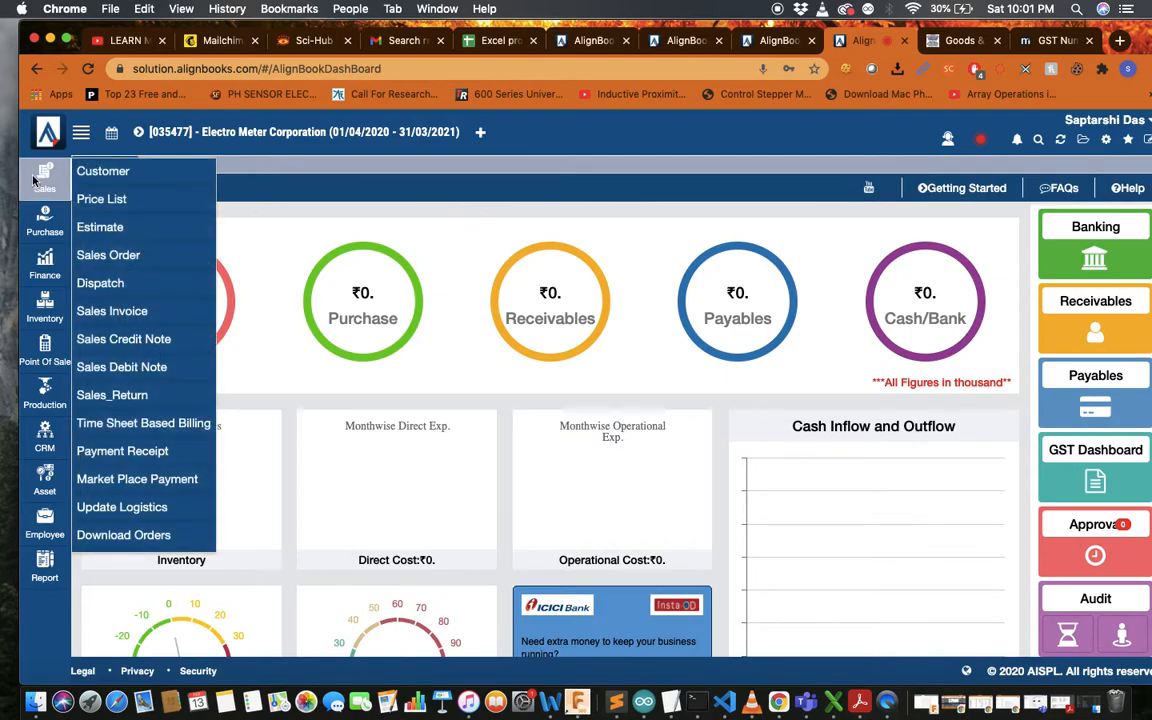
left_click(106, 172)
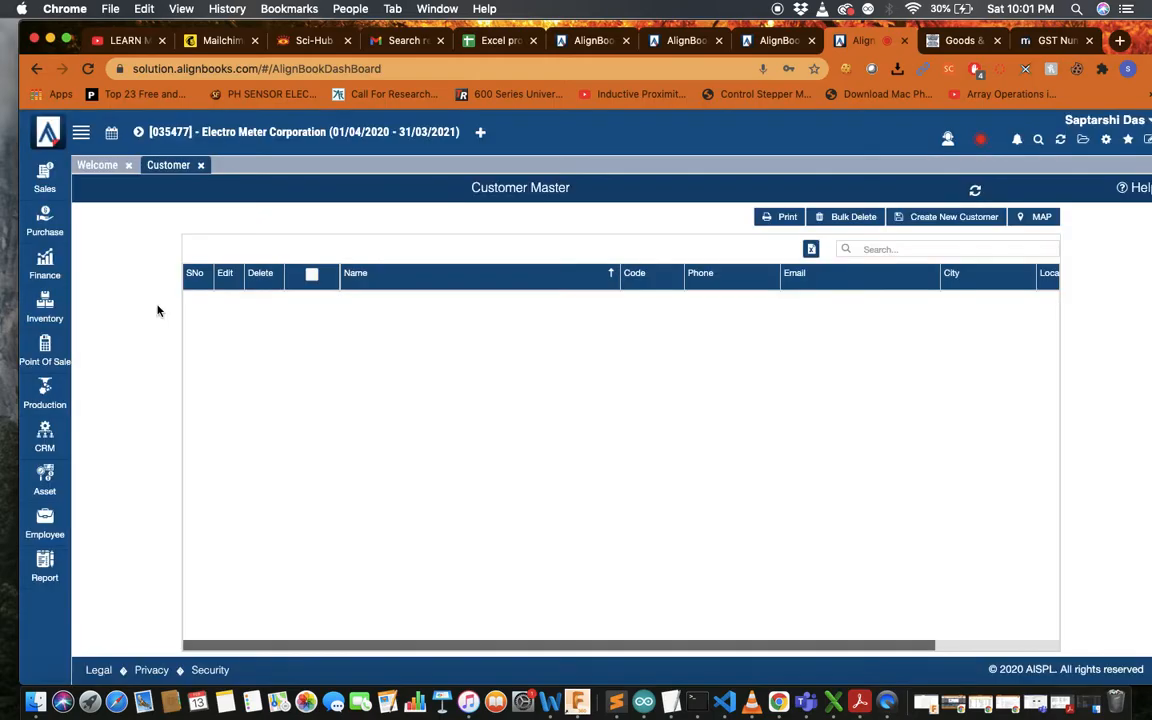
scroll(562, 335, "down", 20)
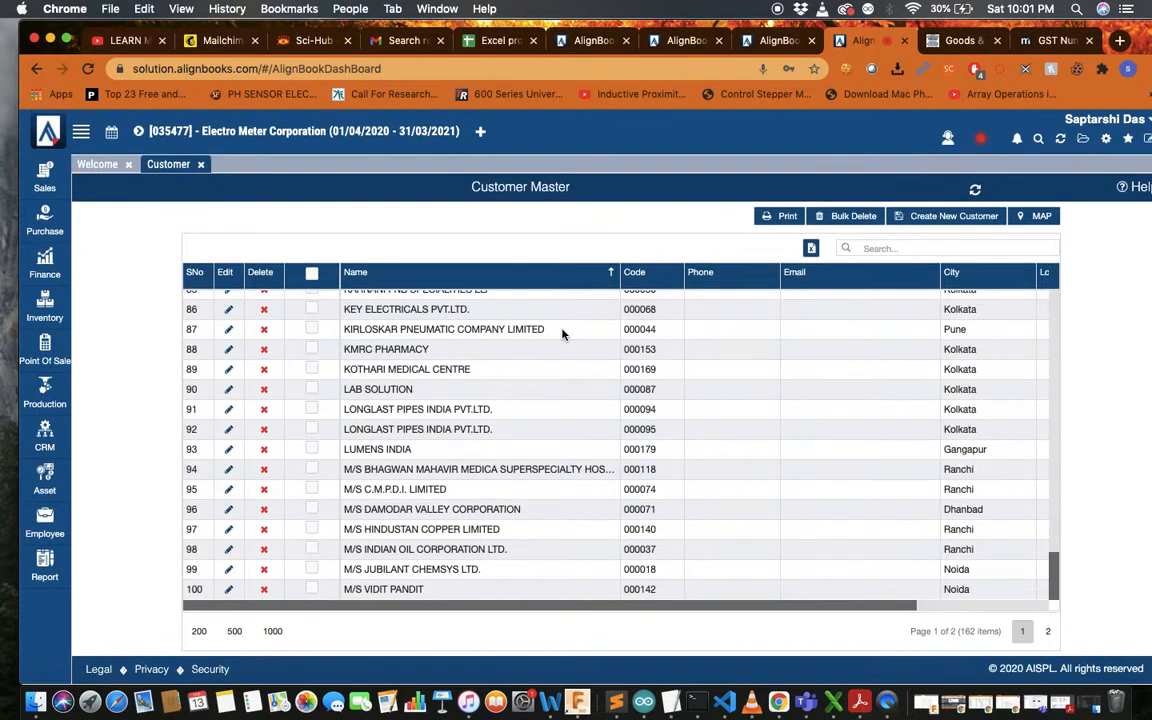
scroll(562, 335, "up", 20)
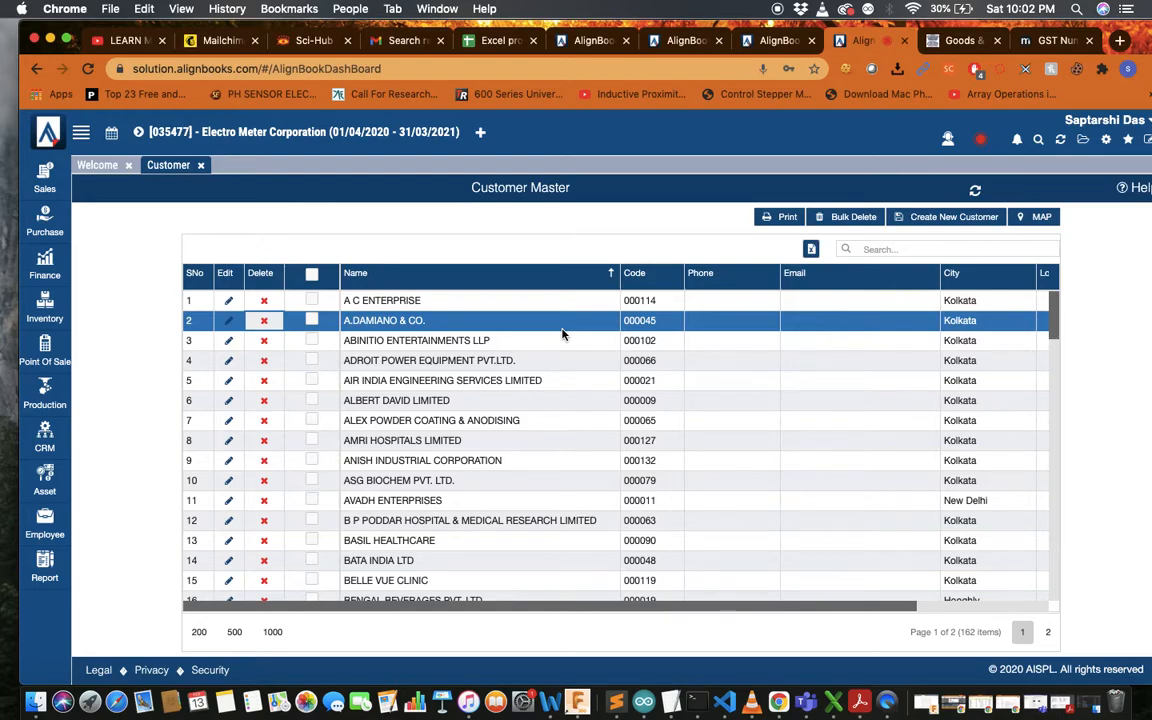
left_click(901, 250)
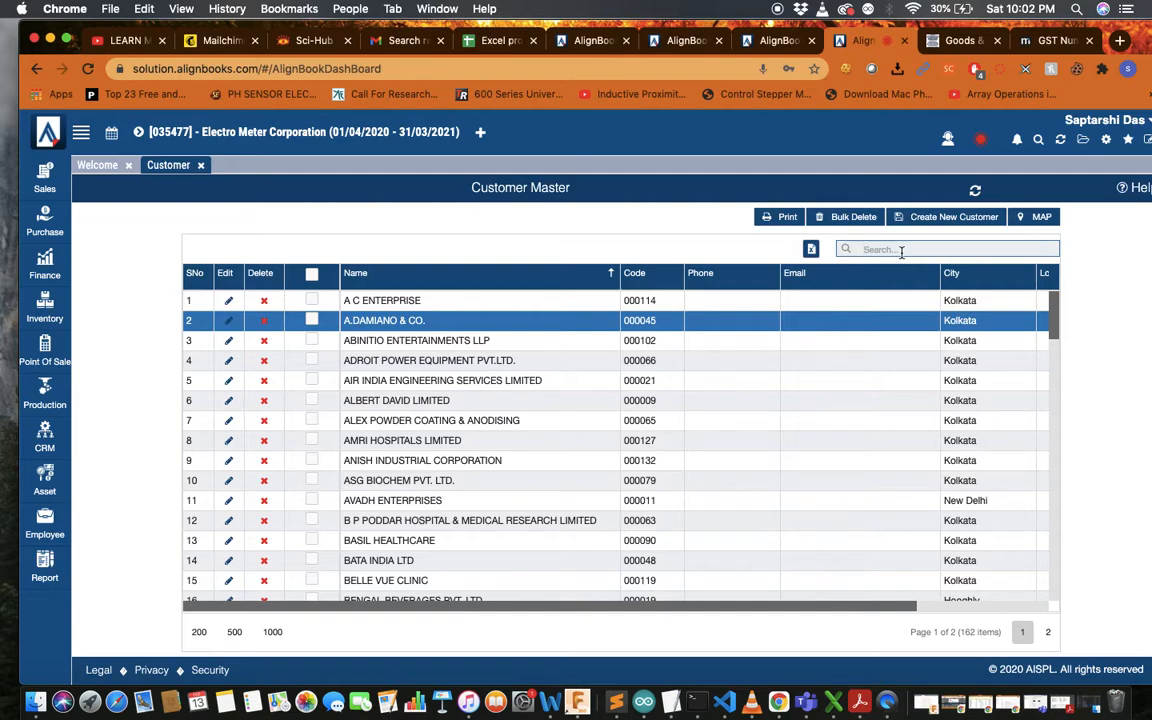
type("amri")
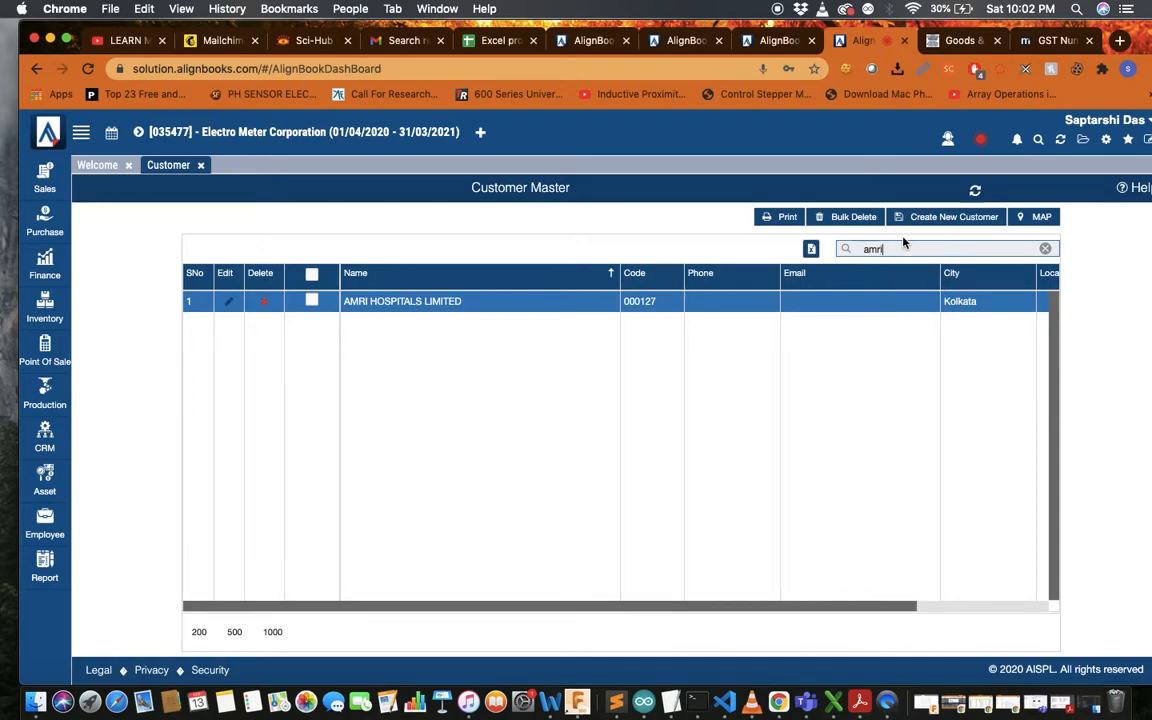
Start a new customer (code 000180), focus GST No, and review its sections down to Bank Details
left_click(953, 218)
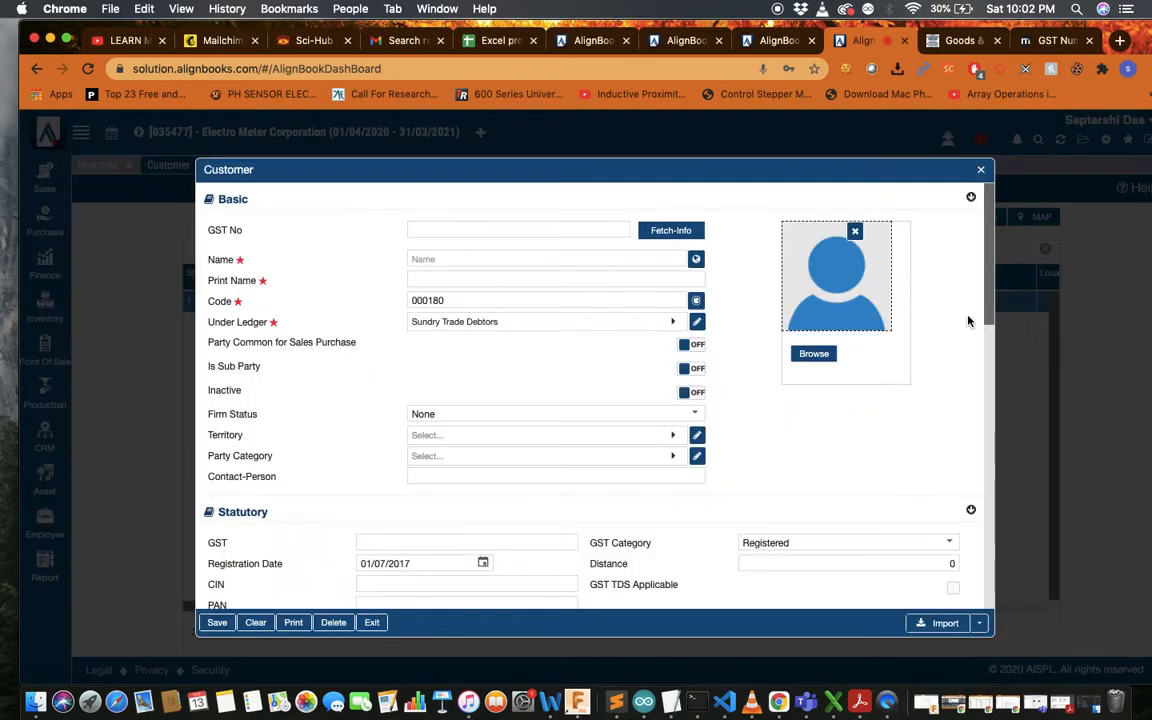
left_click(519, 231)
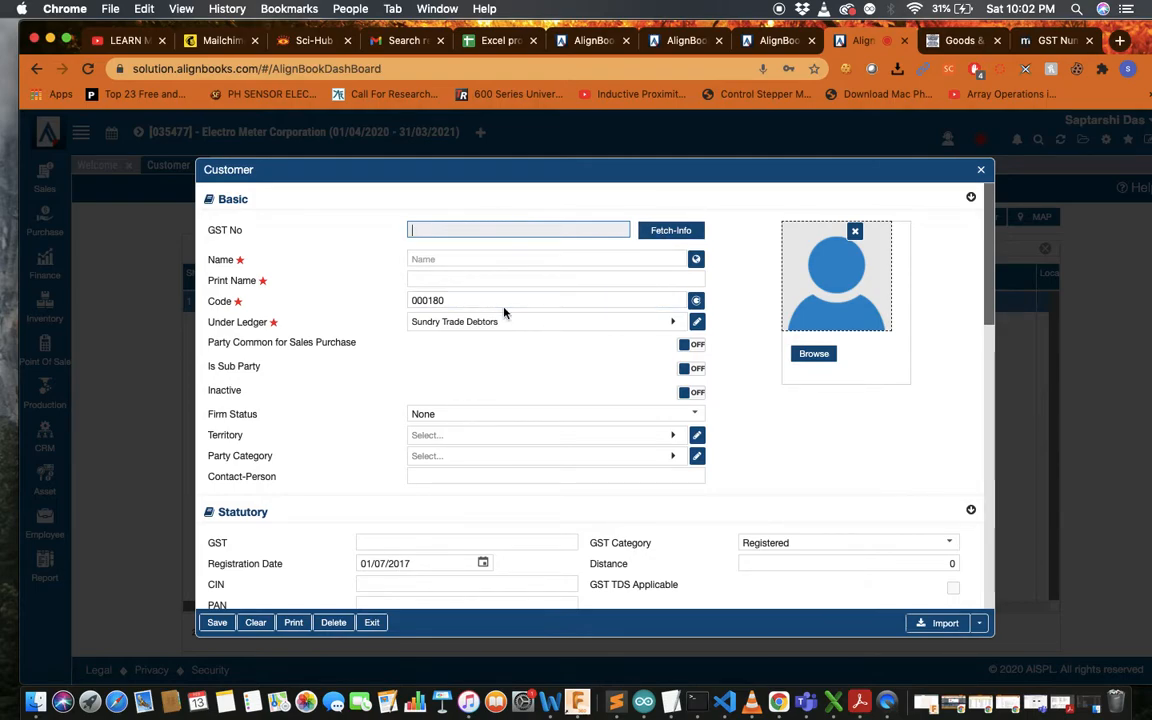
scroll(504, 313, "down", 3)
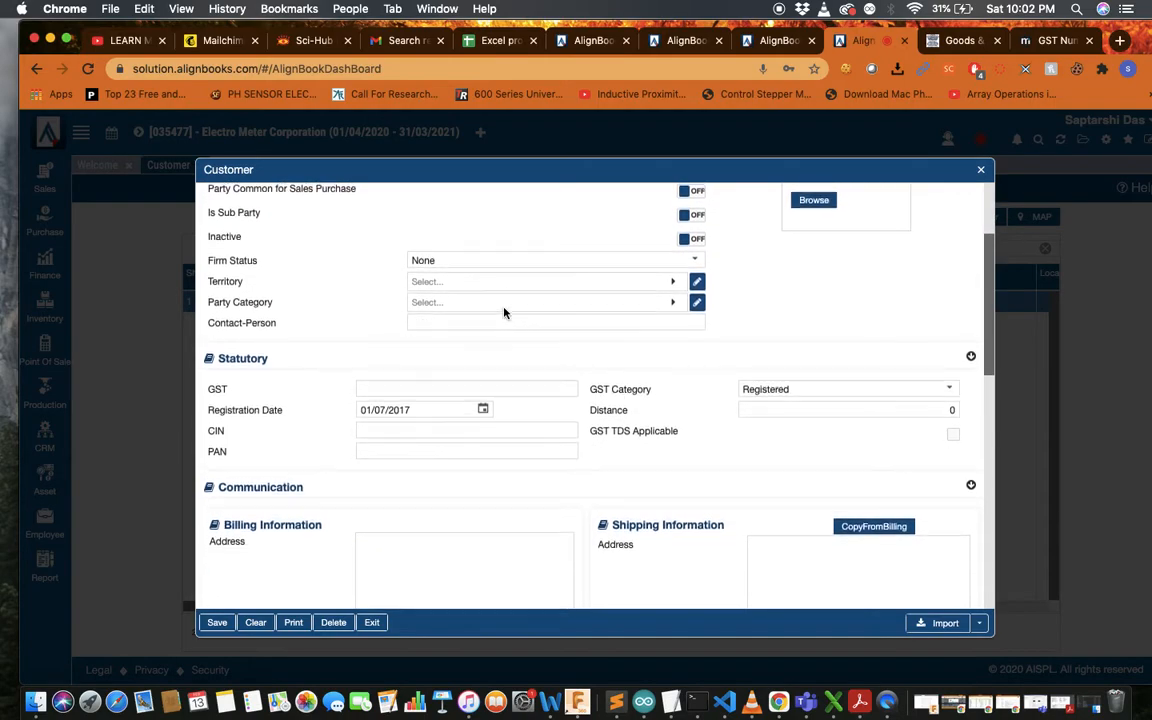
scroll(504, 313, "up", 3)
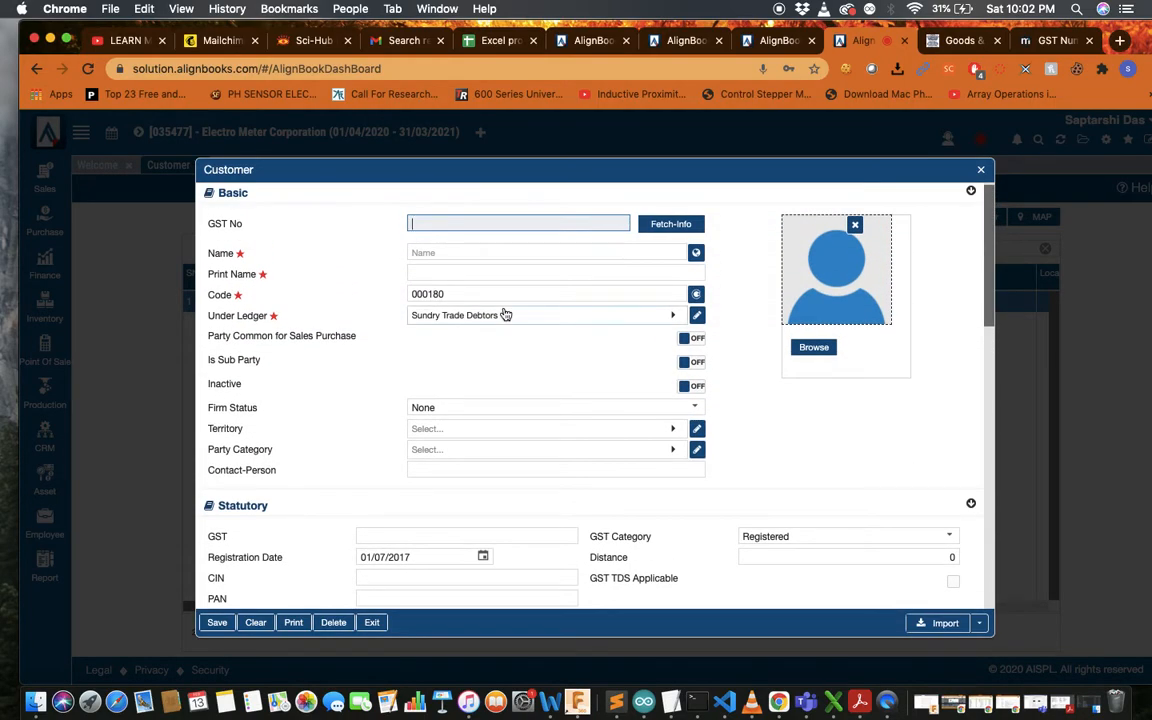
scroll(504, 314, "down", 3)
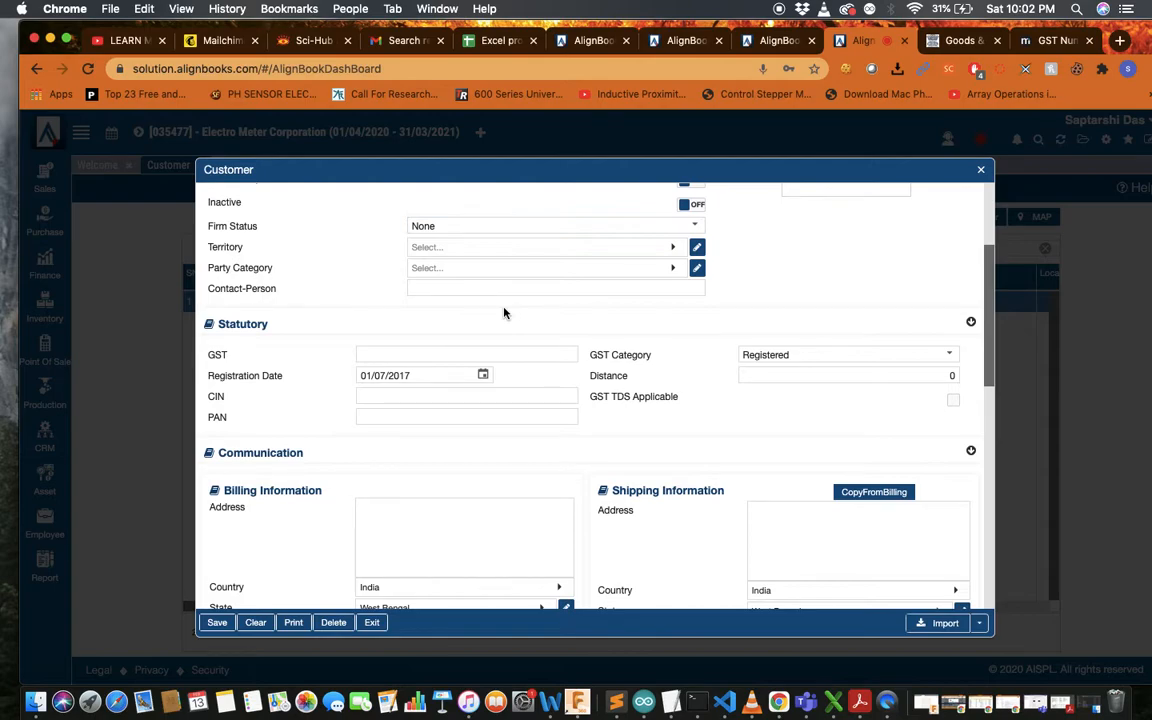
scroll(504, 313, "up", 1)
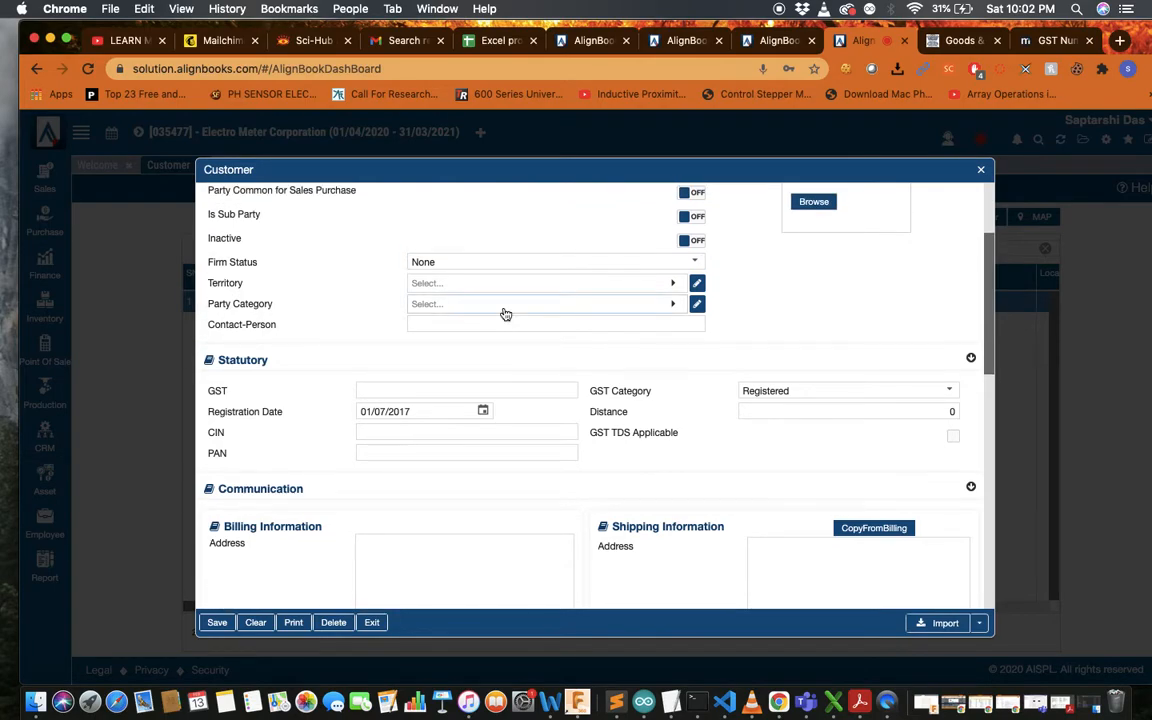
scroll(506, 315, "down", 5)
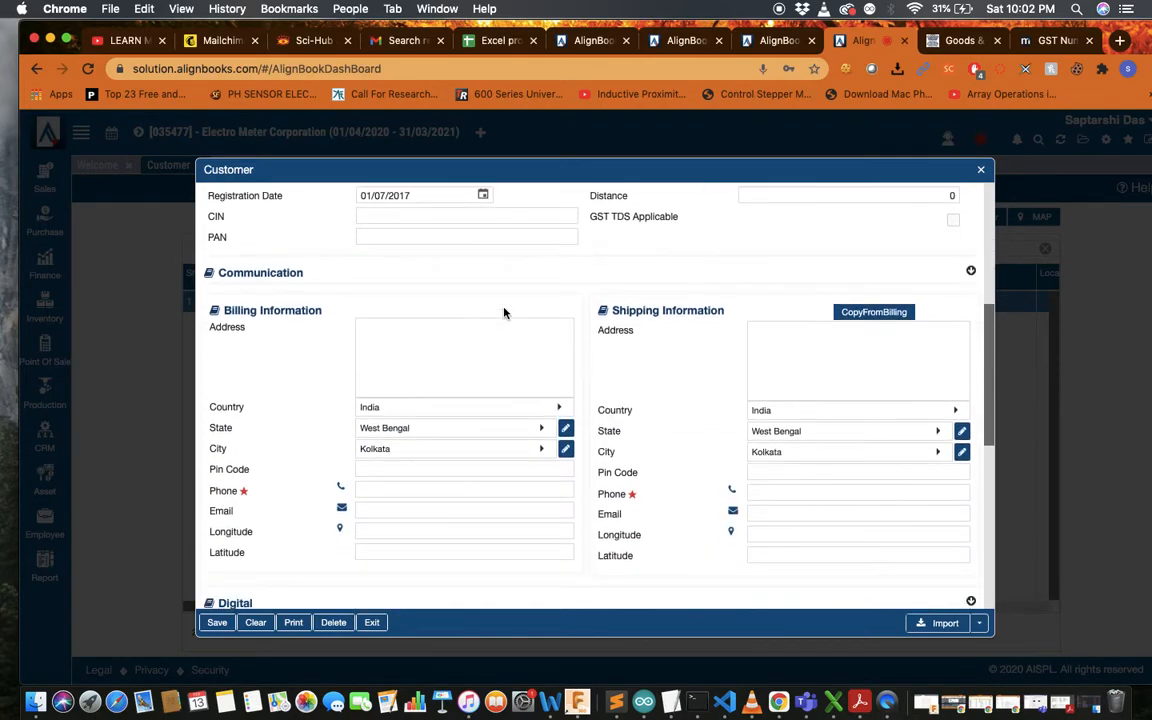
scroll(504, 312, "down", 2)
scroll(507, 305, "down", 2)
scroll(510, 301, "up", 2)
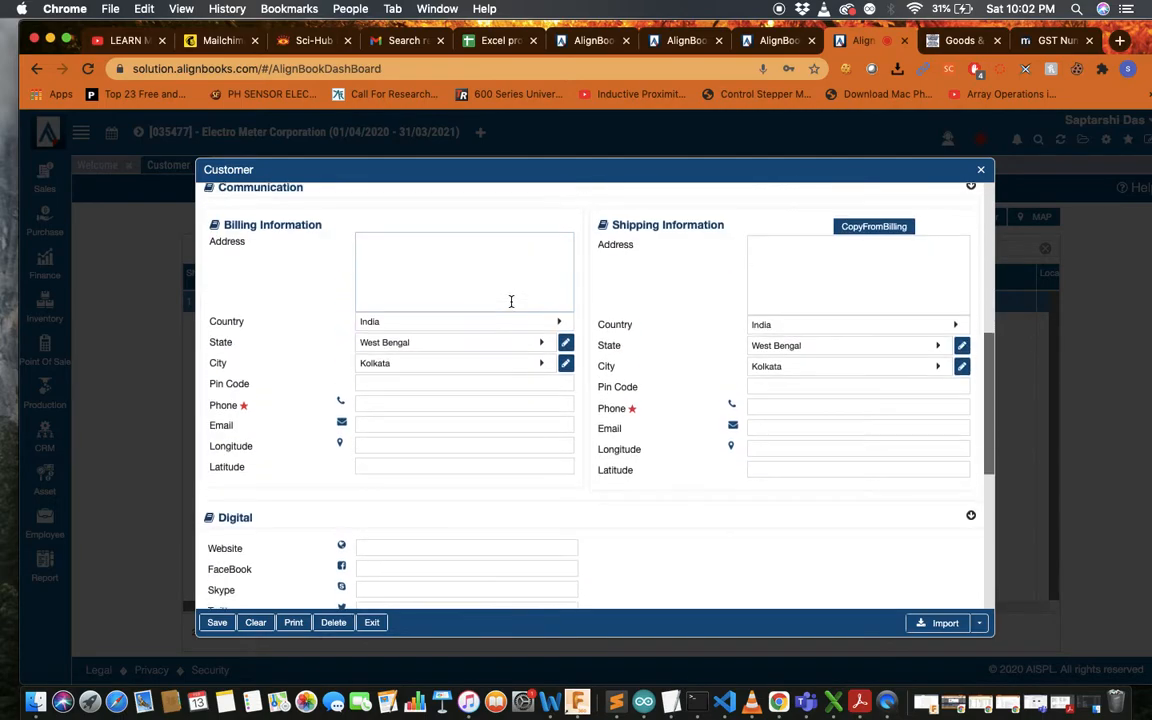
scroll(509, 300, "down", 1)
scroll(509, 300, "up", 1)
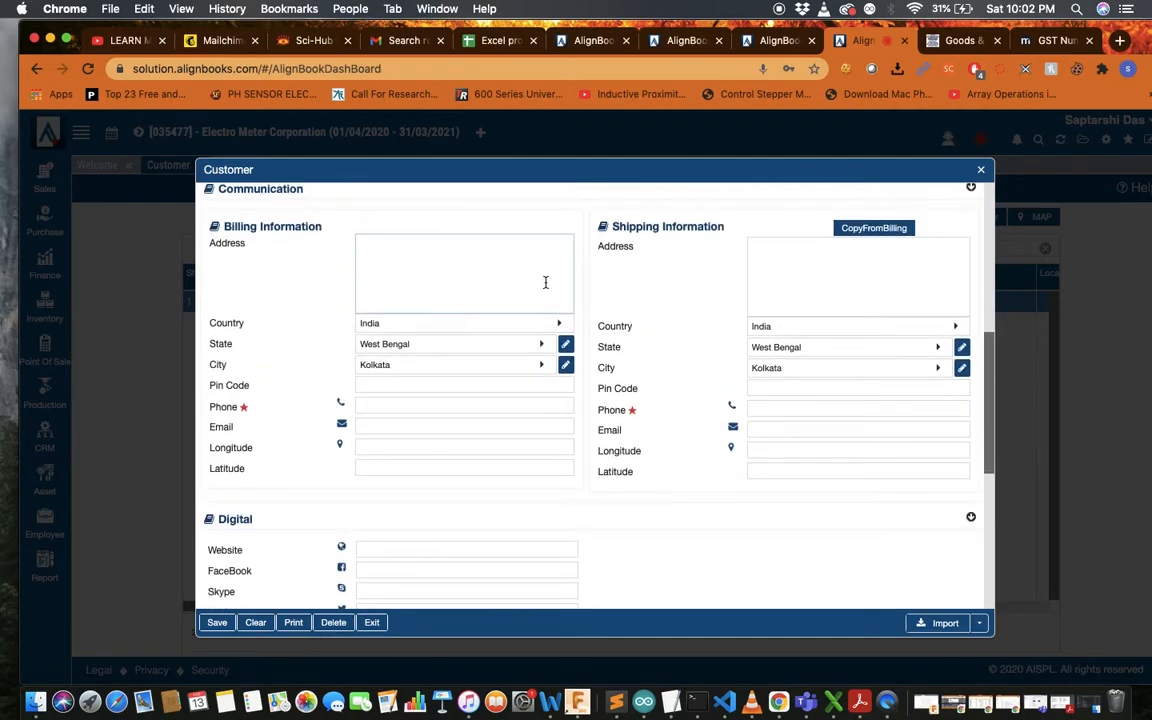
scroll(545, 282, "down", 1)
scroll(543, 284, "up", 2)
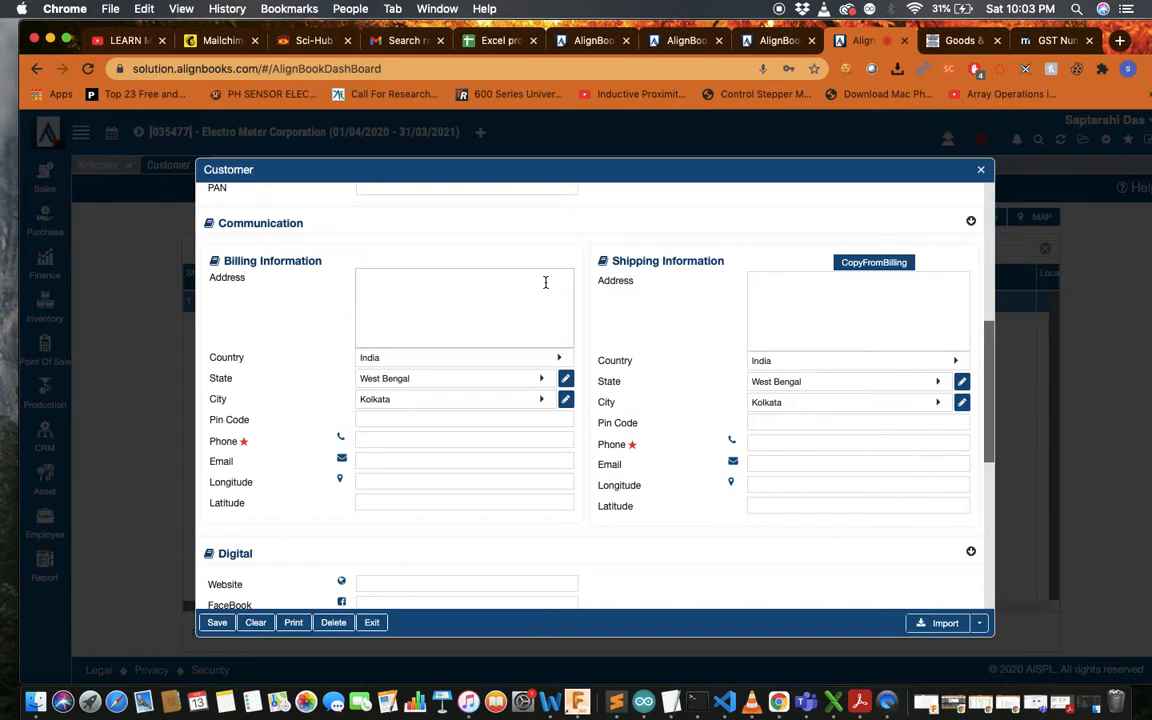
scroll(543, 414, "down", 3)
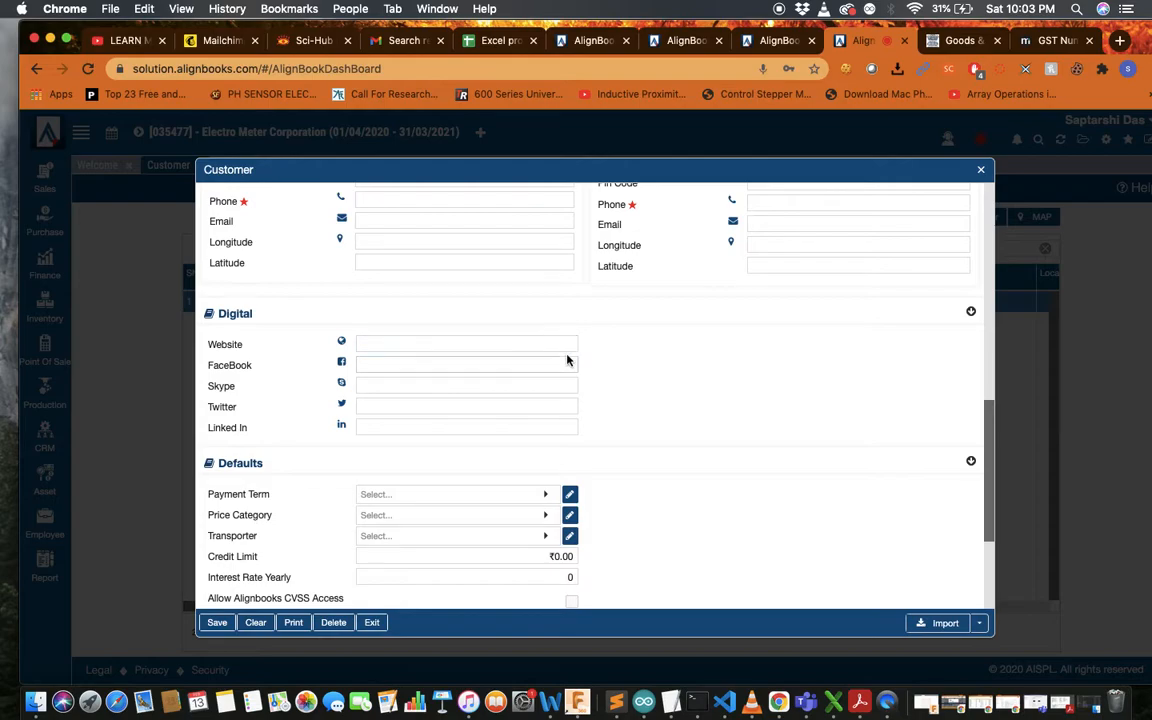
scroll(586, 367, "down", 2)
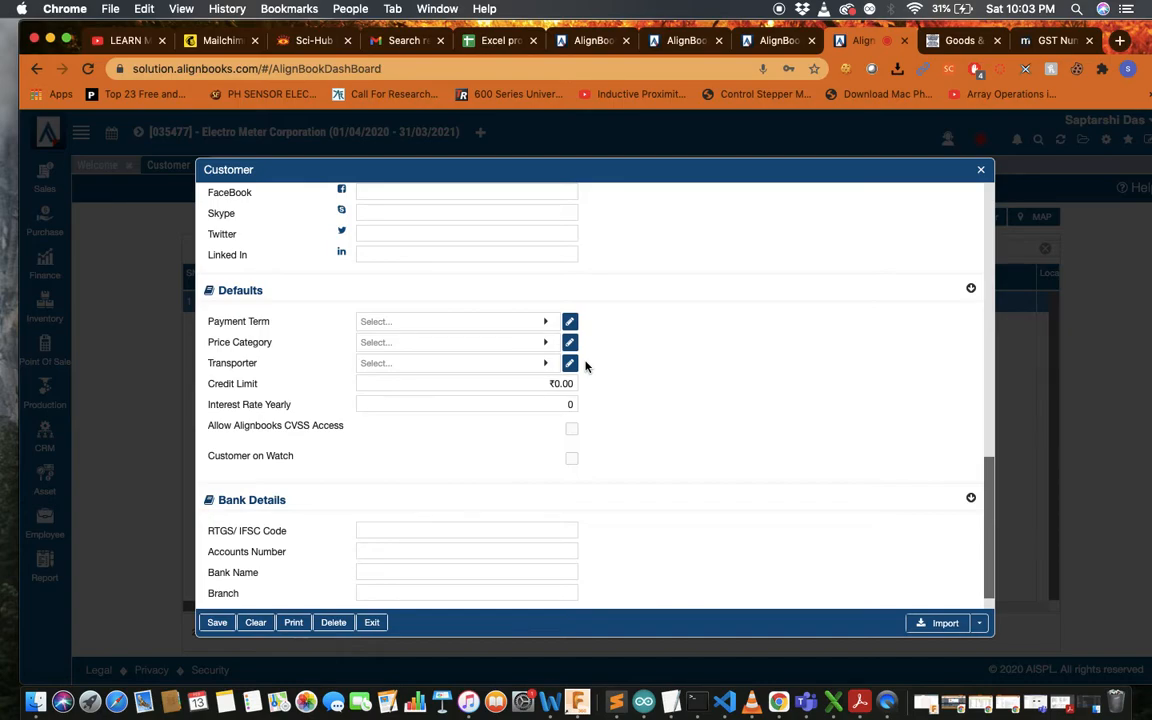
Close the customer form and start new Sales estimate 00002 with GST Type TaxInvoice
left_click(981, 172)
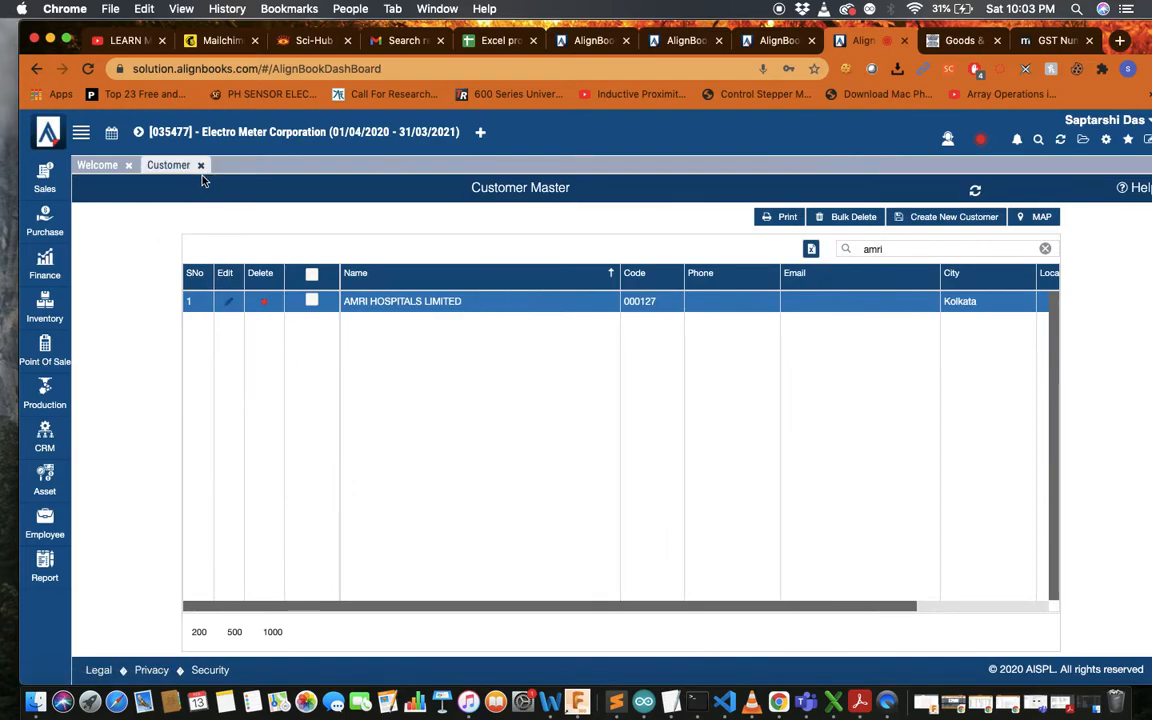
left_click(202, 166)
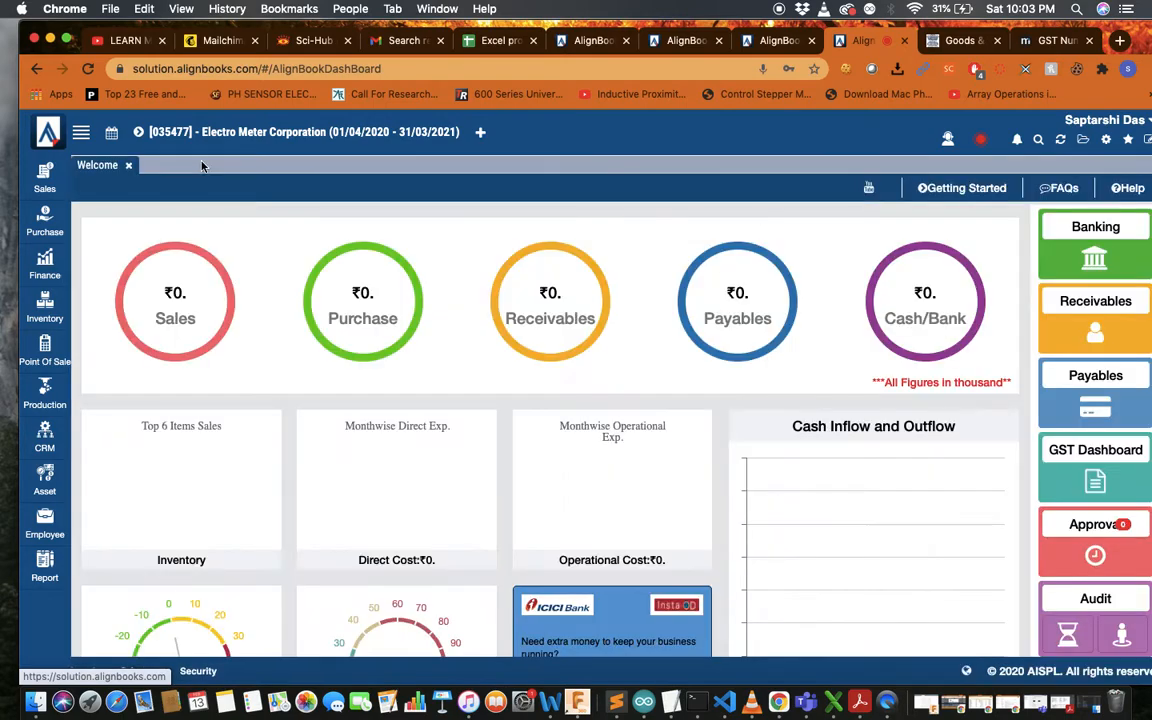
left_click(45, 177)
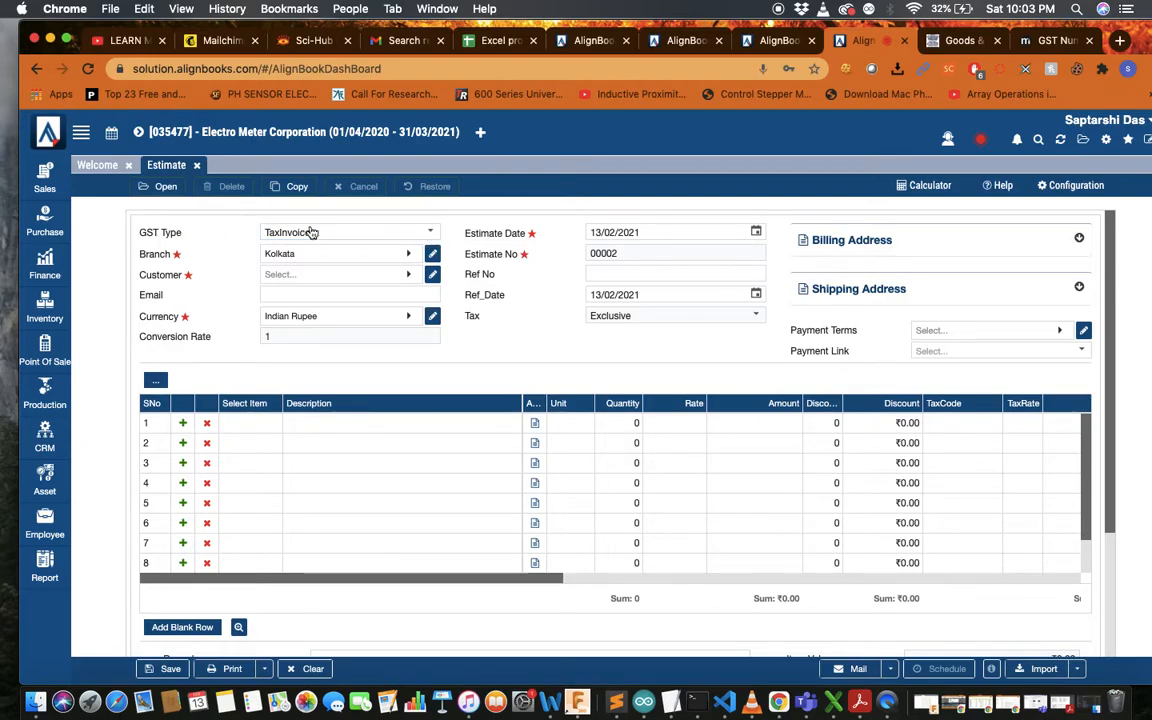
left_click(429, 234)
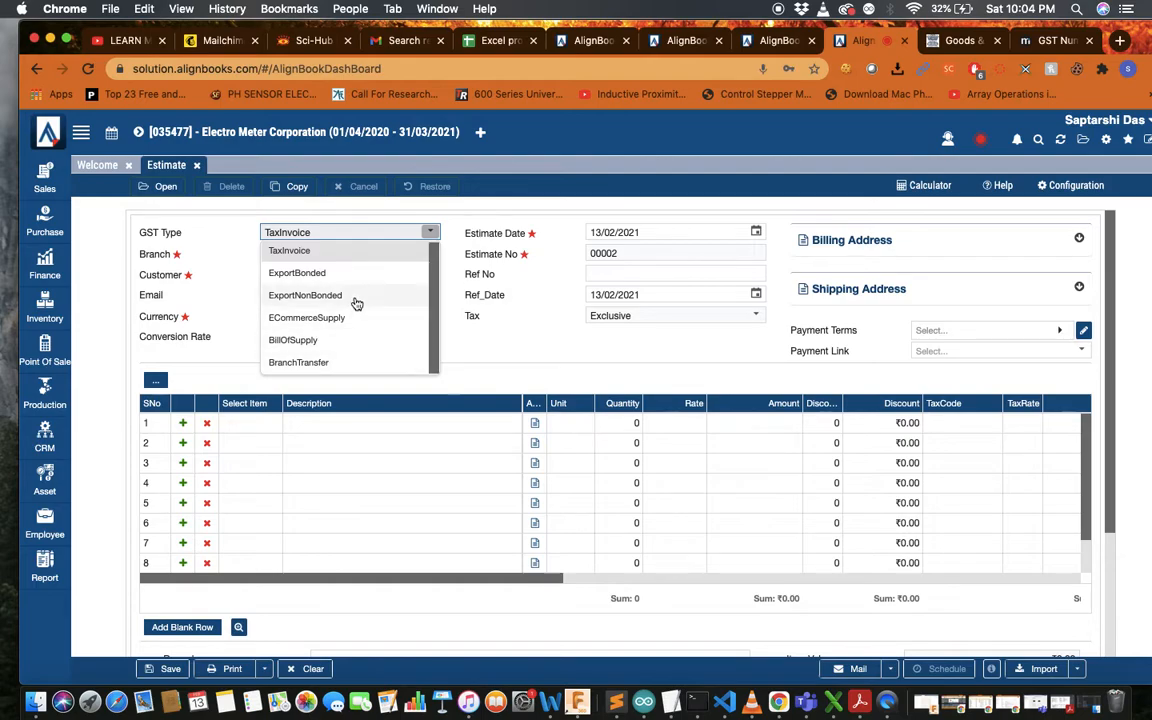
left_click(438, 304)
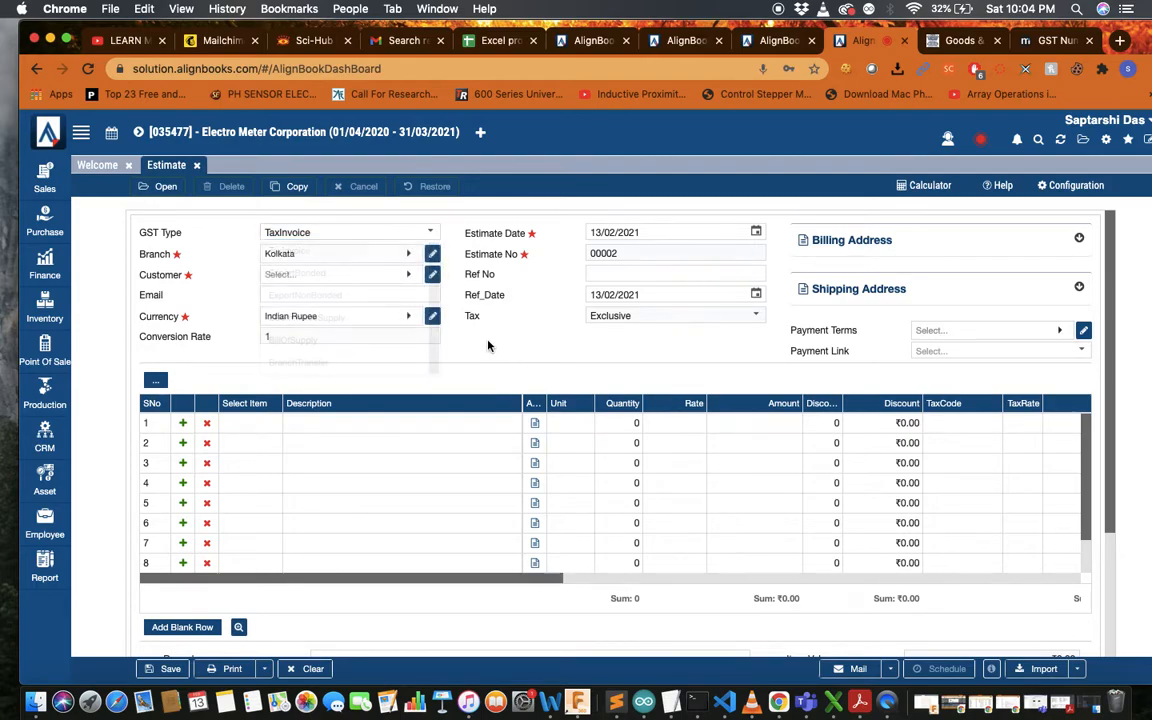
Keep Kolkata as the branch and search the customer lookup for 'Madhep'
left_click(409, 255)
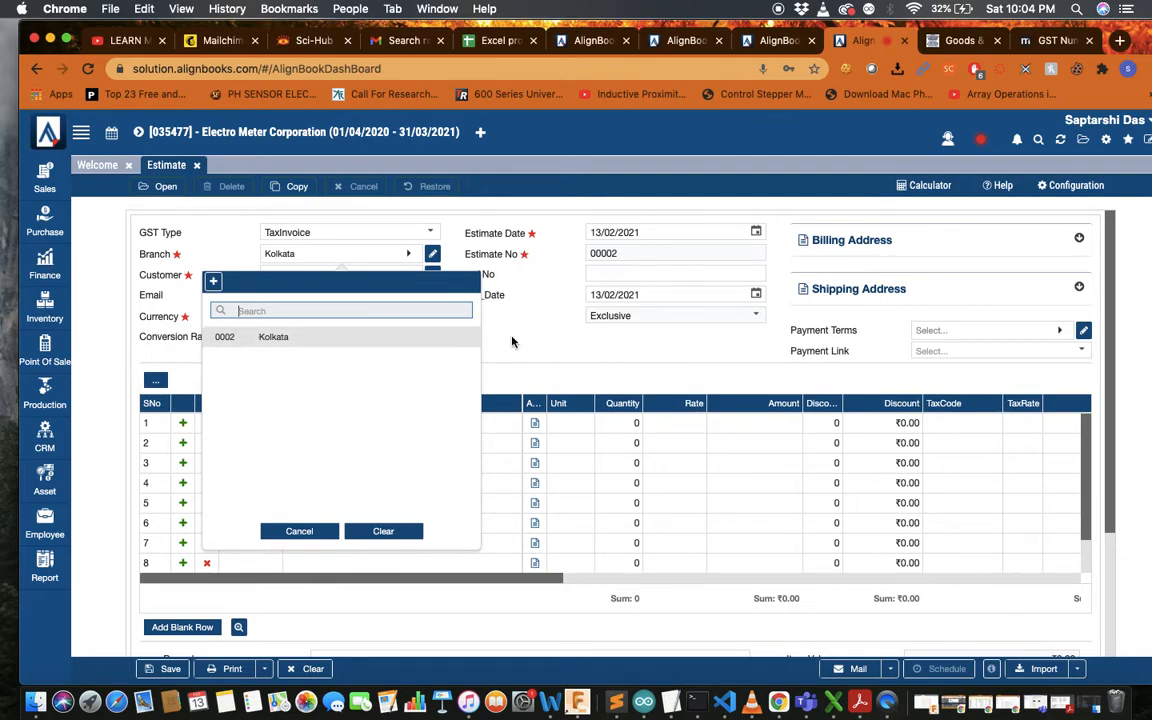
left_click(314, 340)
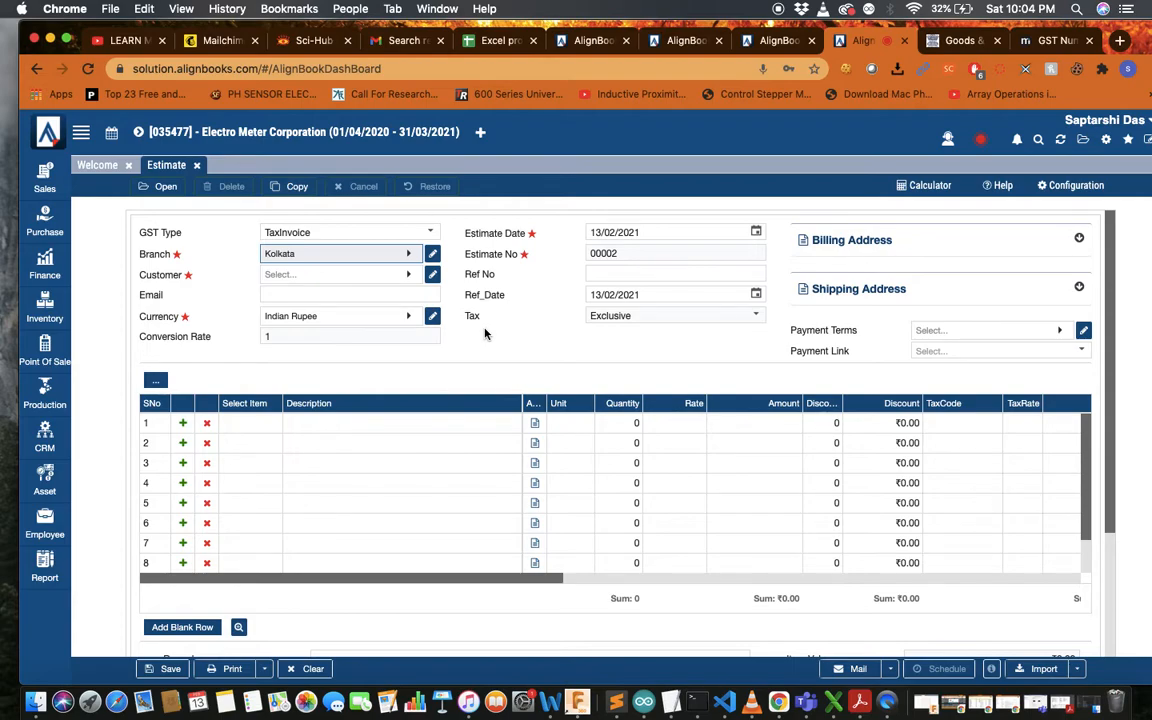
left_click(409, 279)
scroll(368, 424, "down", 5)
scroll(368, 424, "down", 2)
scroll(373, 412, "up", 10)
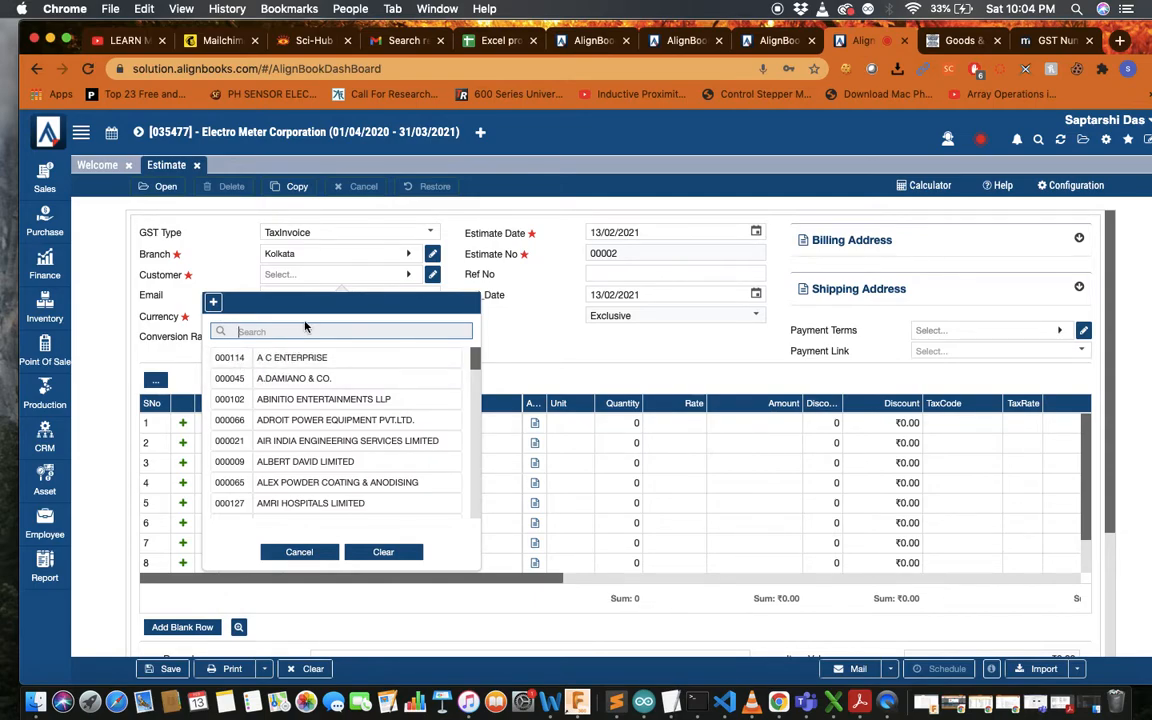
type("Madhep")
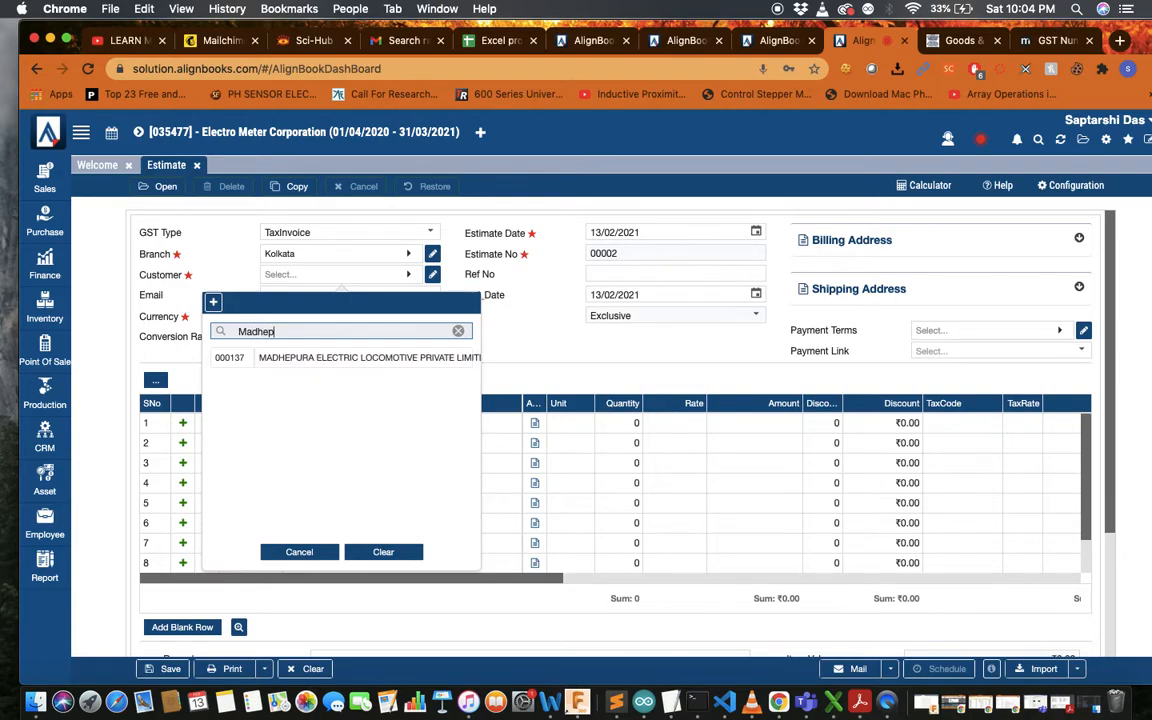
Clear the search, browse the full customer list, try 'XYZ', then erase it
left_click(458, 331)
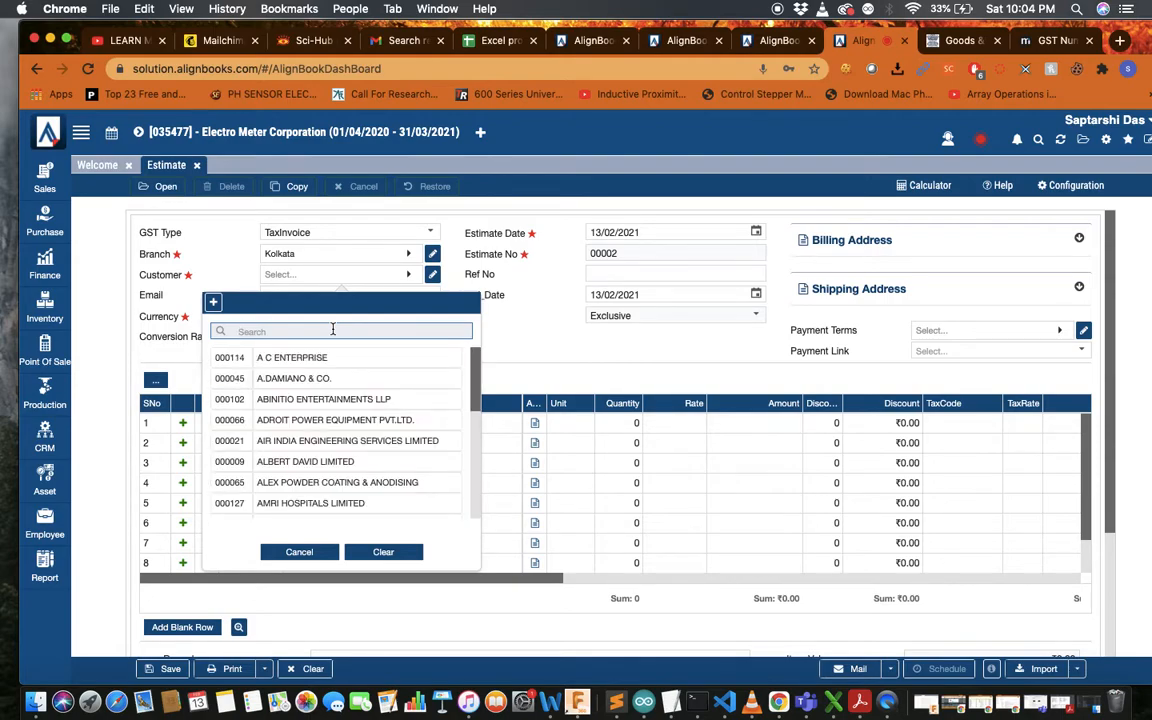
scroll(320, 464, "down", 3)
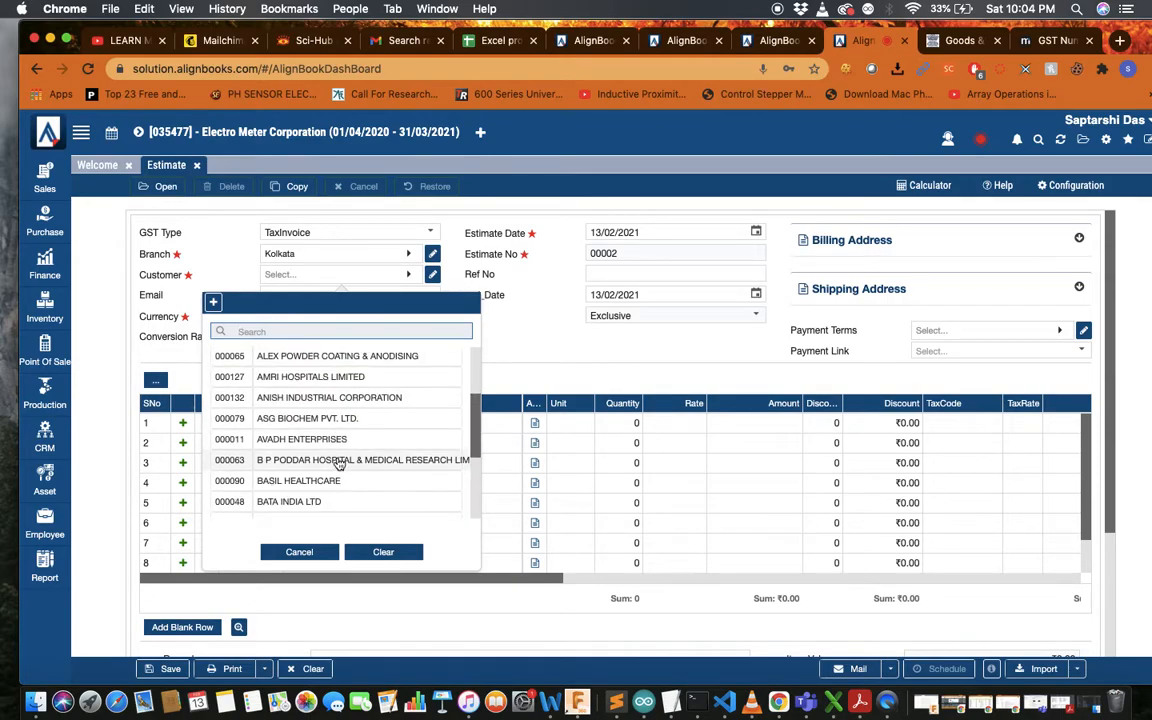
scroll(340, 463, "down", 1)
scroll(340, 463, "down", 1)
scroll(339, 463, "up", 4)
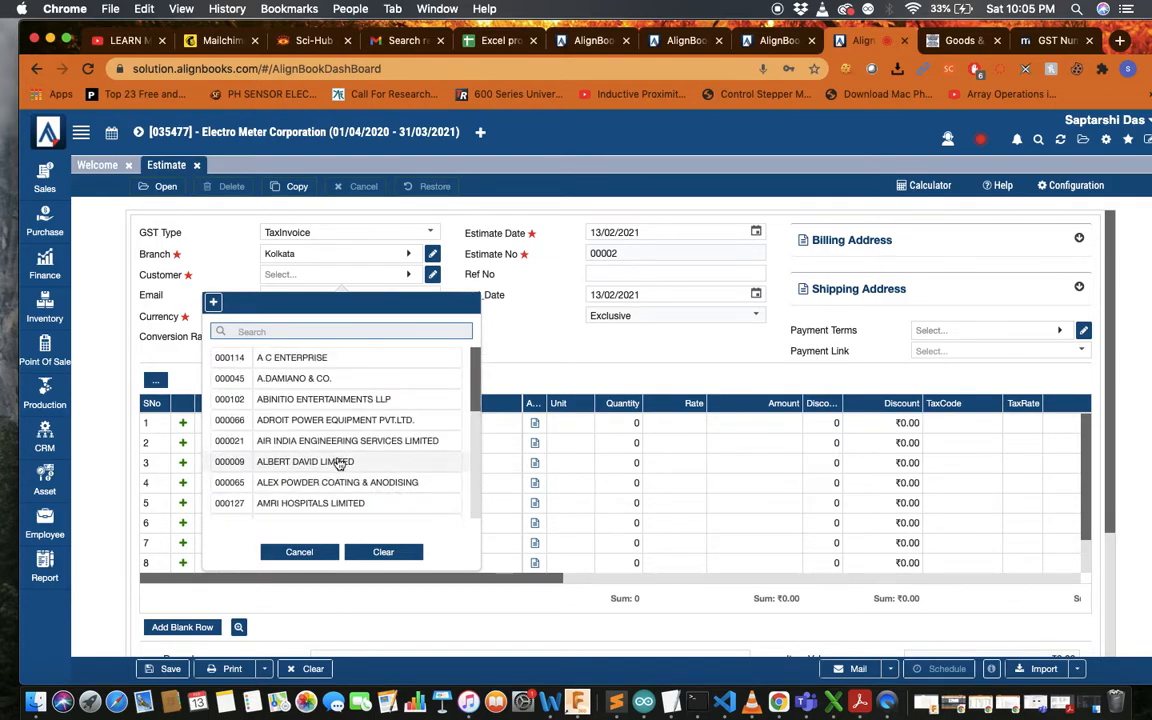
left_click(291, 332)
type("XYZ")
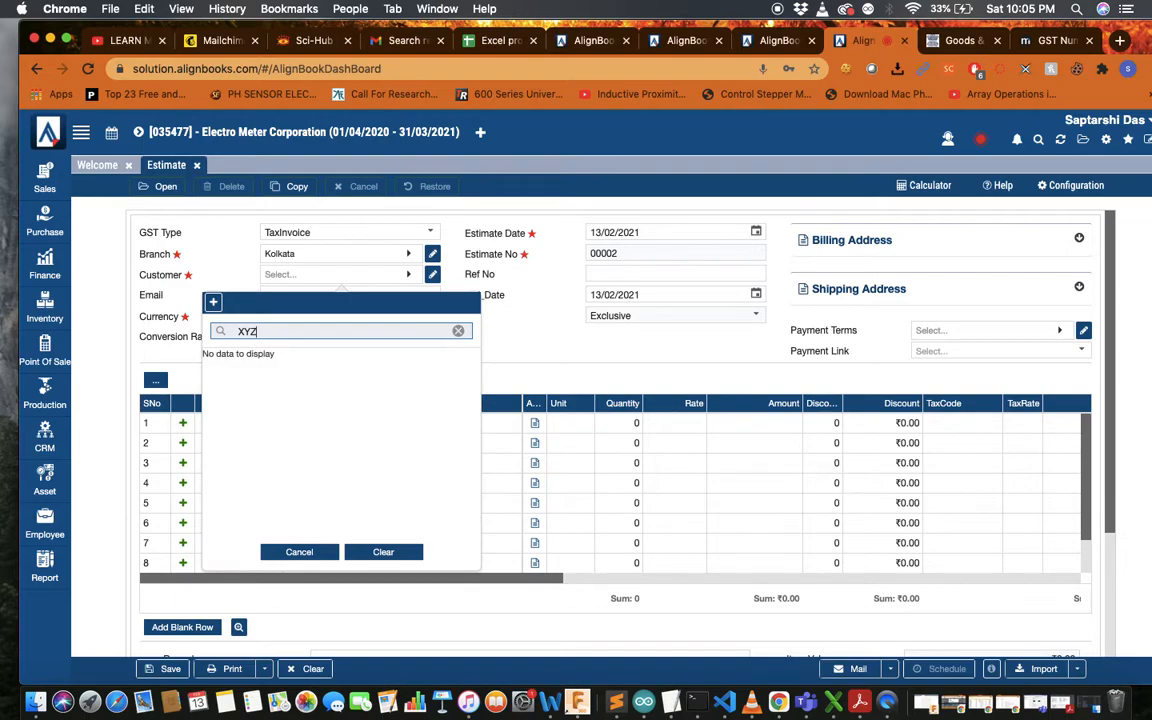
key("BackSpace")
key("BackSpace")
key("BackSpace")
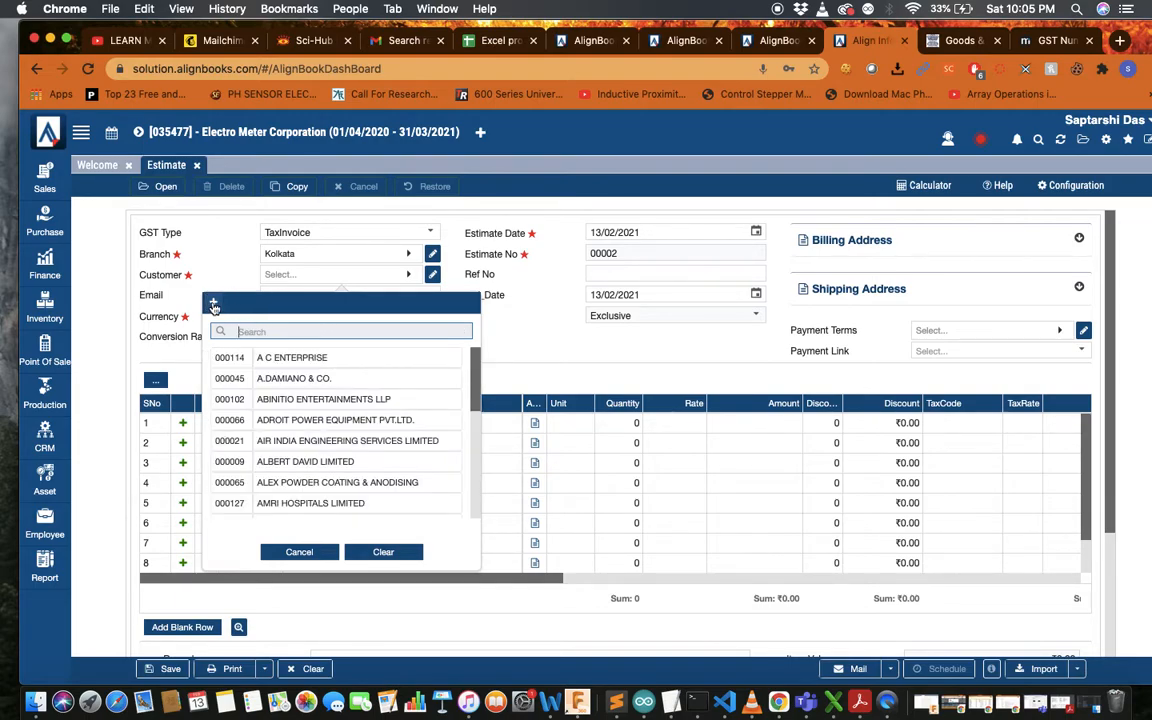
Reopen the new Customer form (code 000180) from the lookup's + and focus GST No
left_click(213, 302)
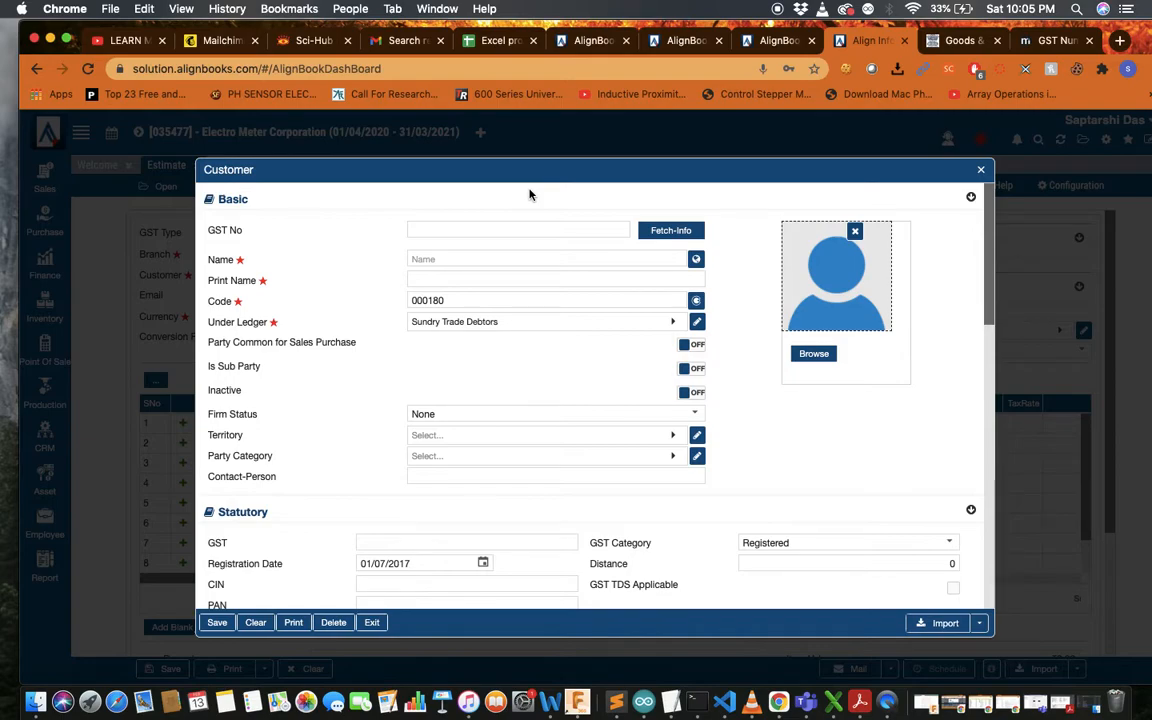
left_click(981, 170)
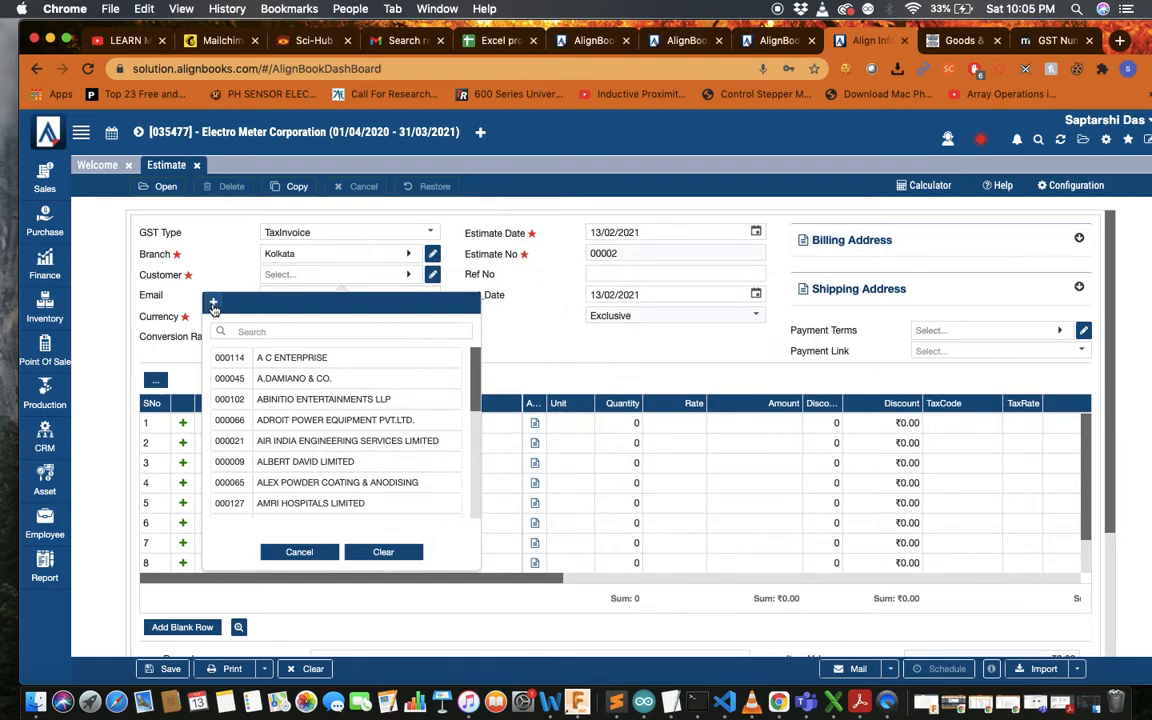
left_click(213, 304)
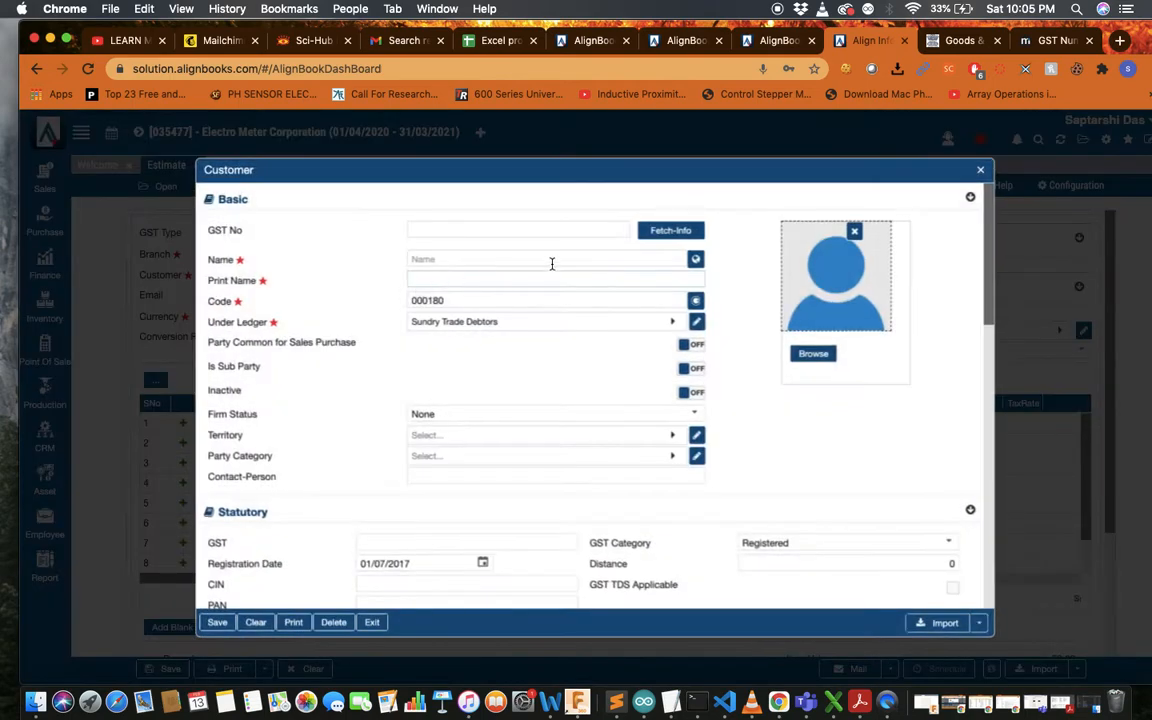
left_click(510, 225)
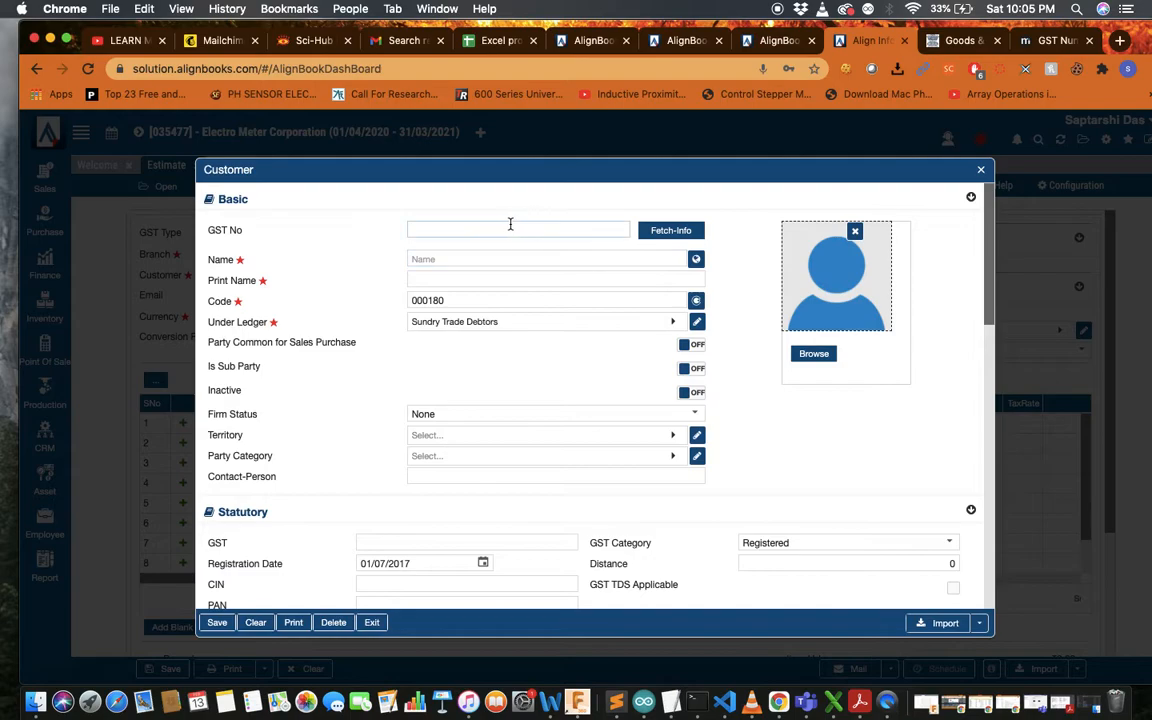
left_click(510, 225)
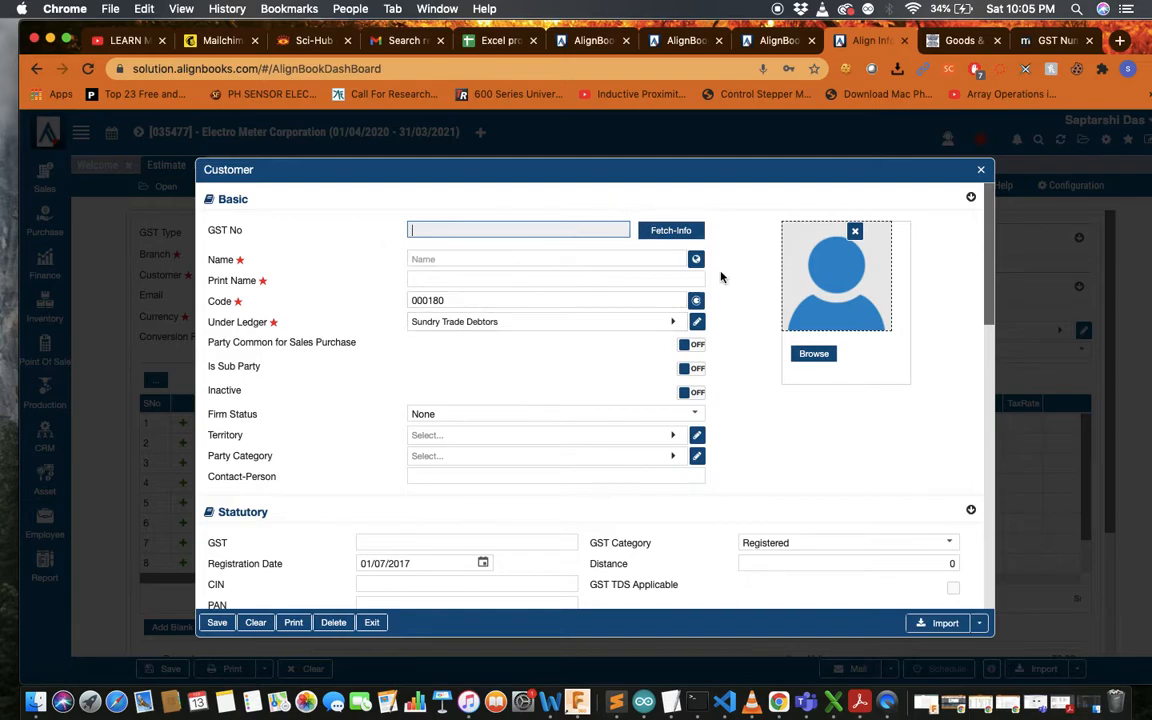
Close the customer form and choose ASG BIOCHEM PVT. LTD. as the estimate's customer
left_click(981, 173)
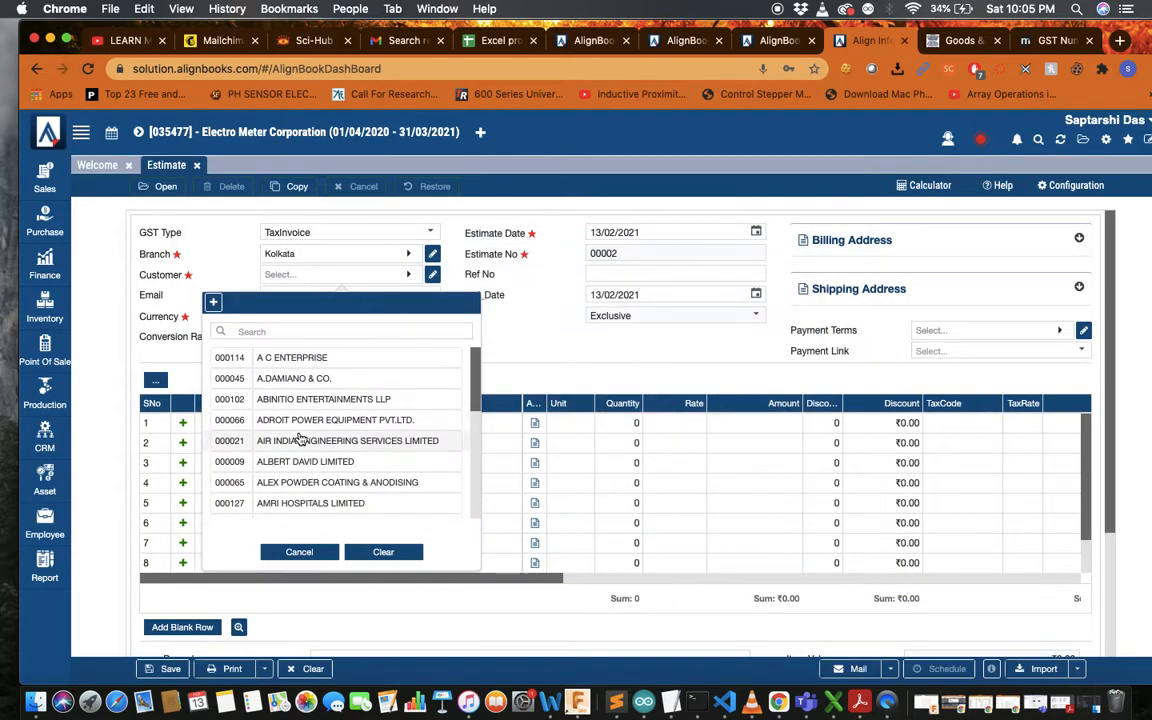
scroll(300, 440, "down", 3)
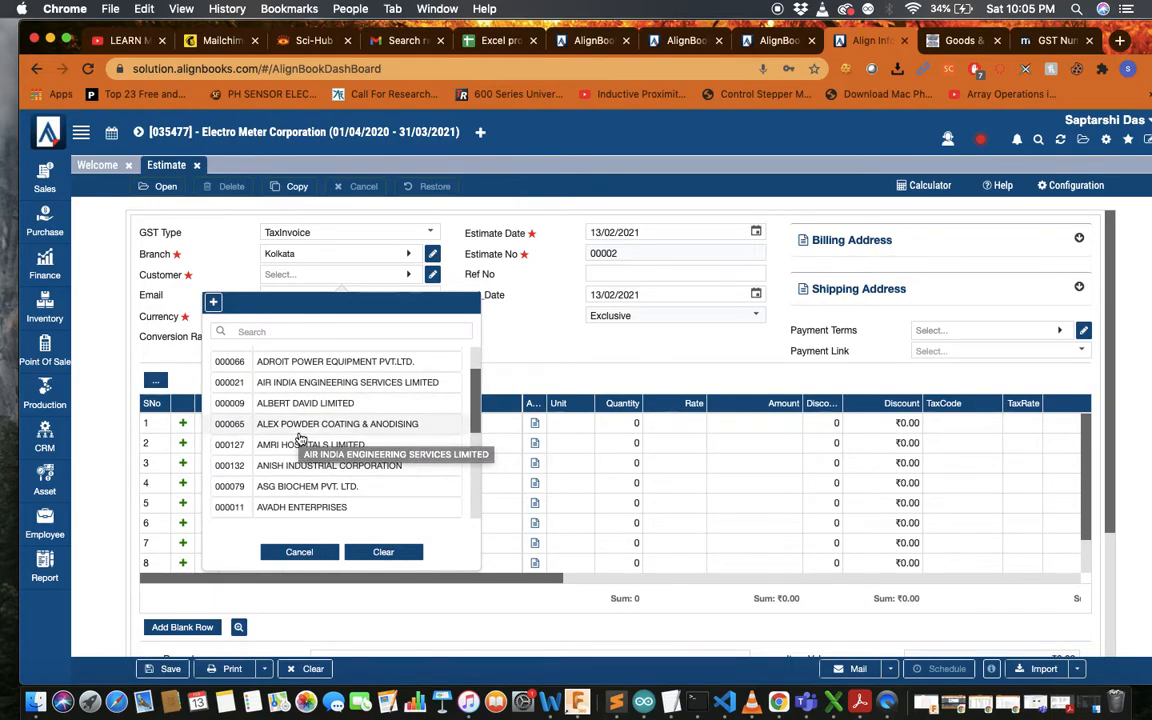
scroll(305, 470, "down", 2)
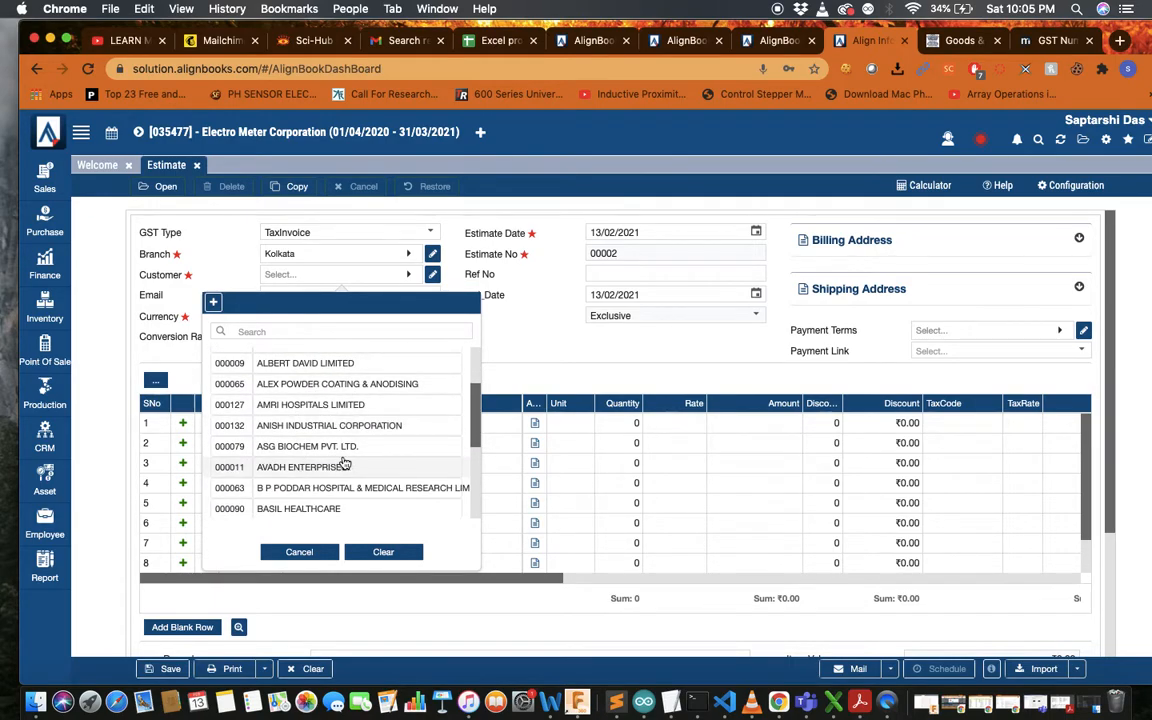
left_click(372, 444)
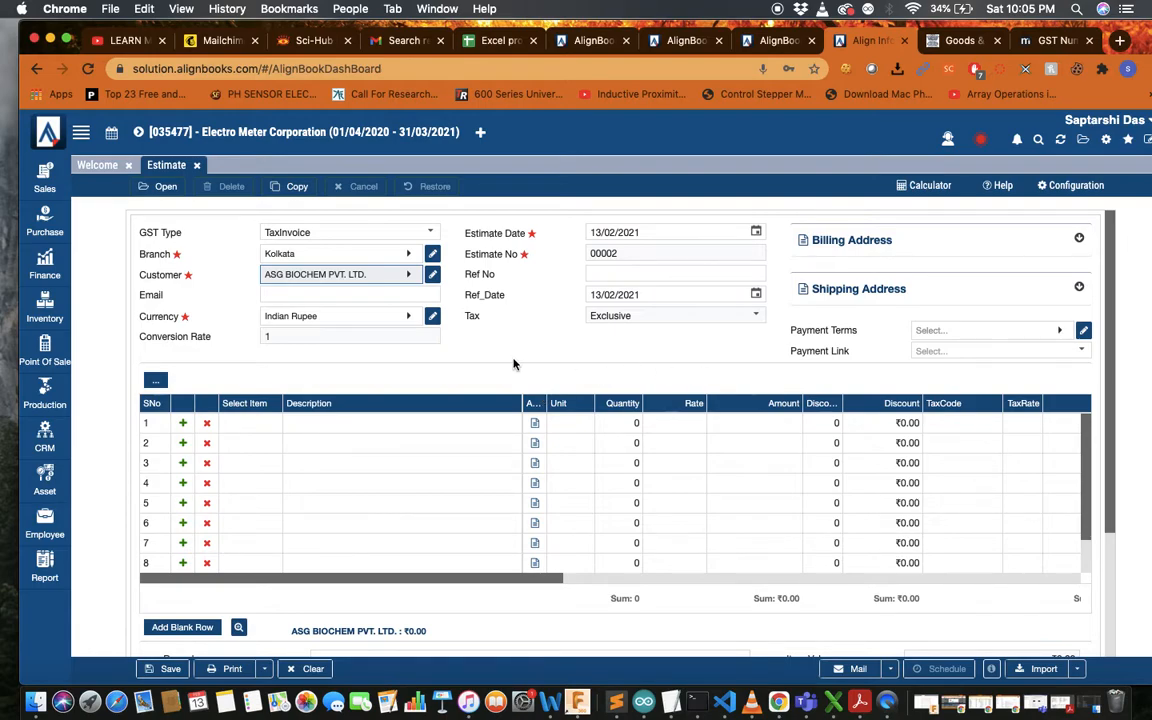
Enter the customer's e-mail address on the estimate and bring up the Payment Terms choices
scroll(501, 311, "down", 2)
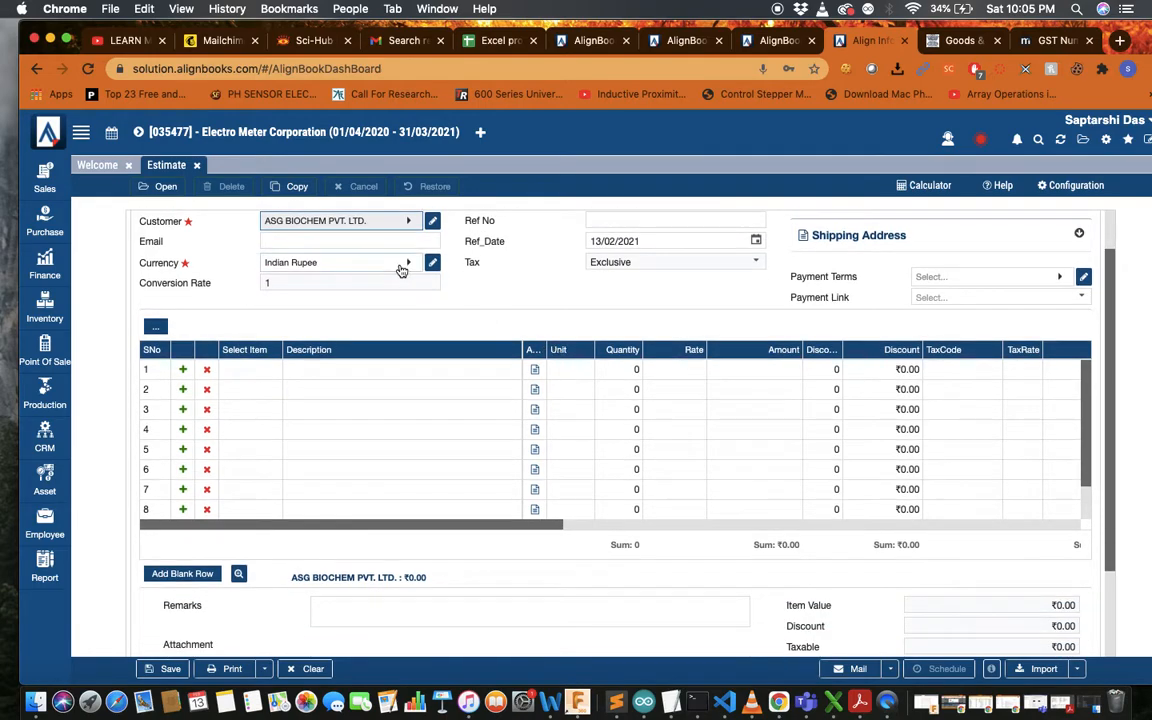
left_click(332, 241)
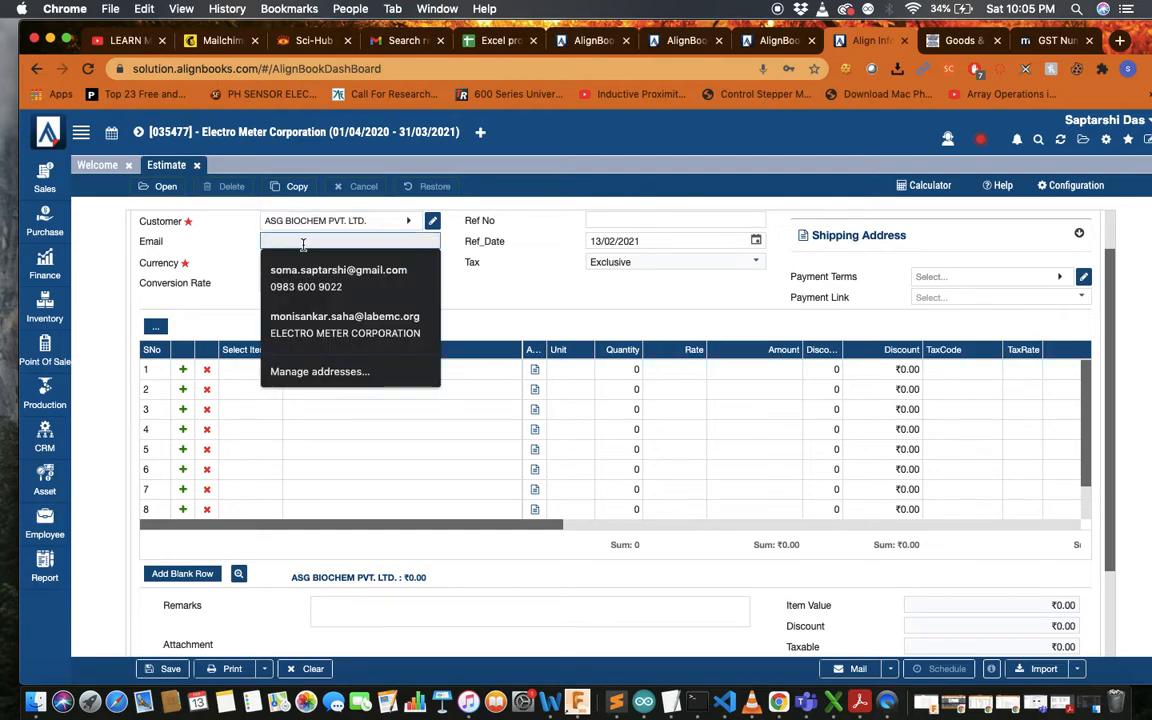
left_click(512, 284)
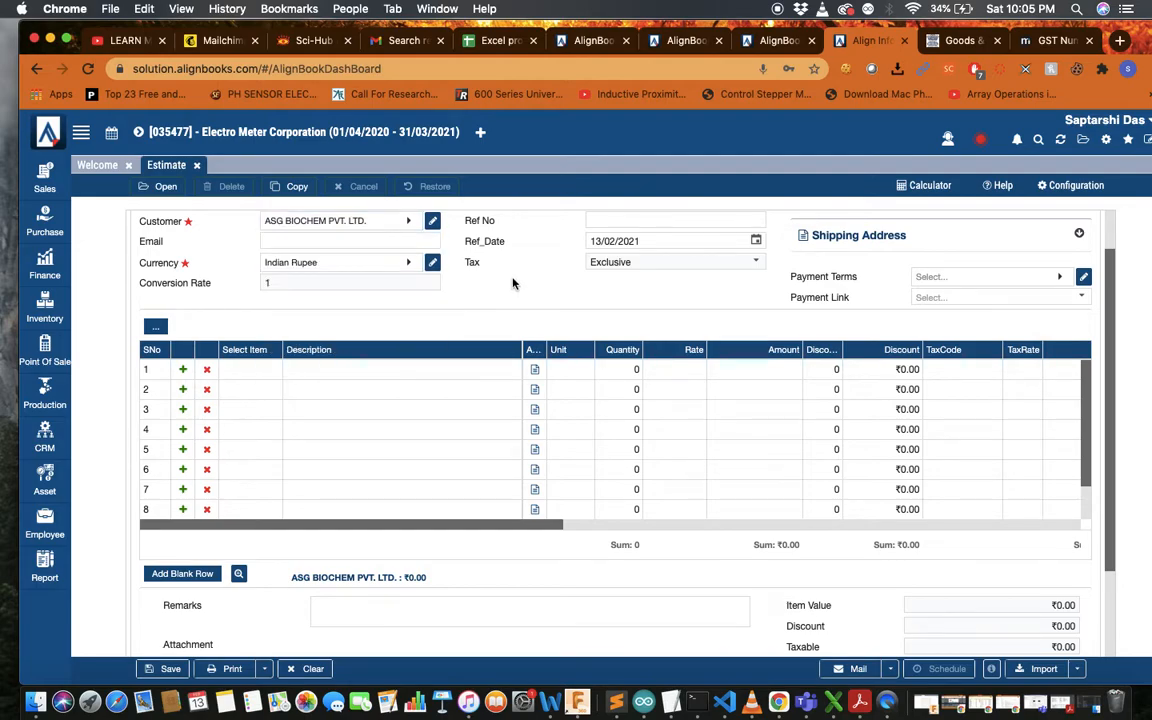
left_click(349, 241)
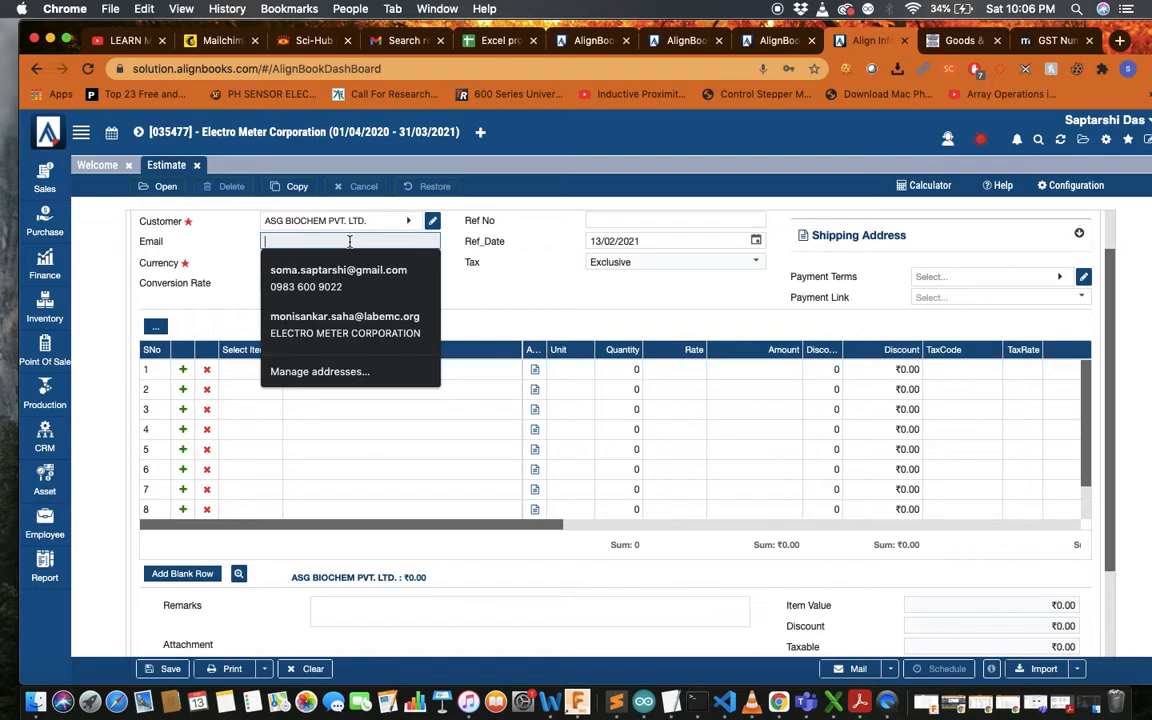
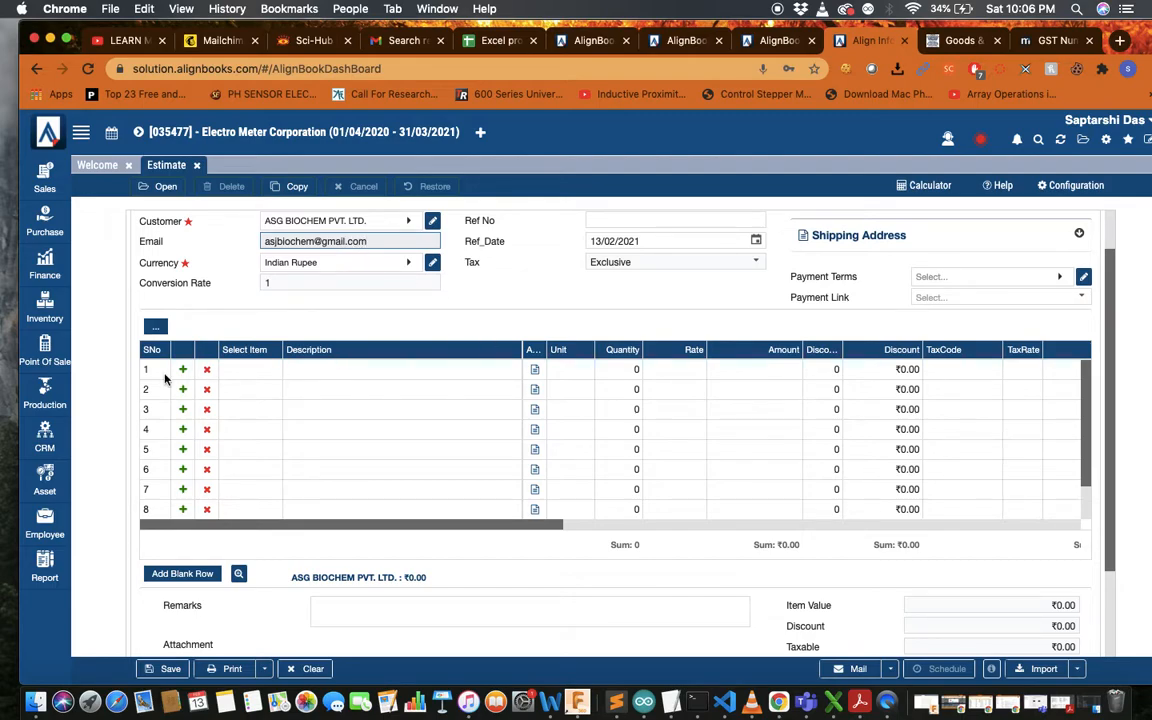
scroll(680, 290, "up", 2)
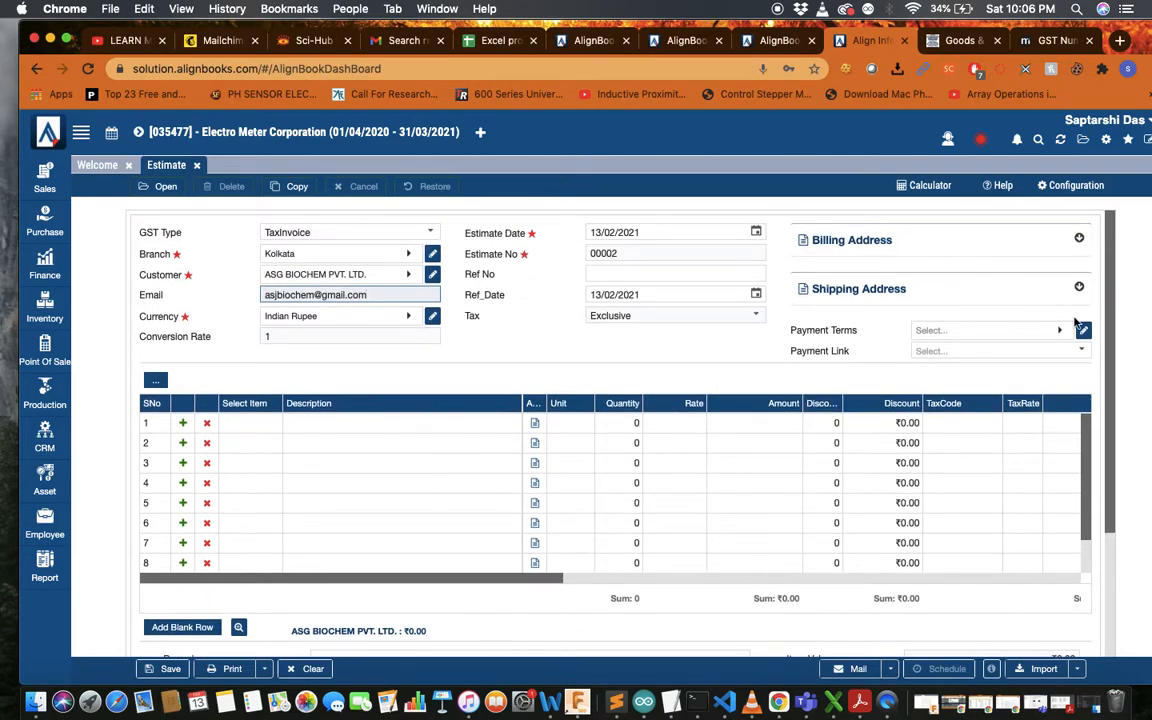
left_click(1068, 334)
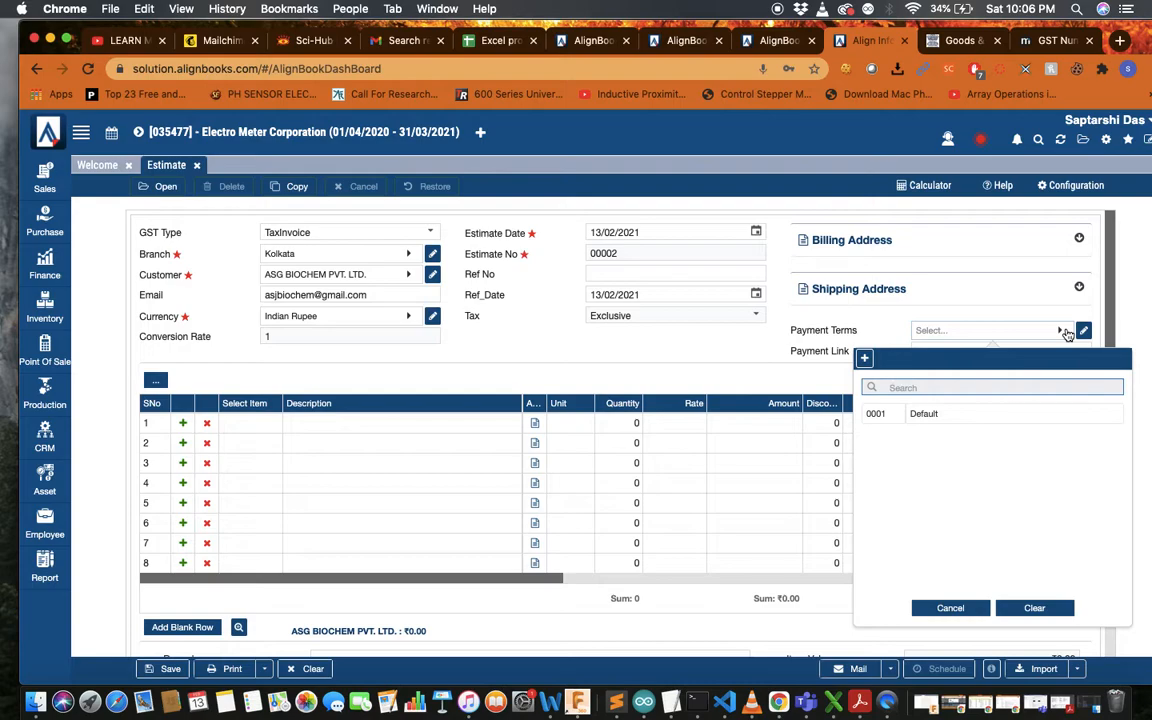
Add a new payment term named '30 days credit'
left_click(866, 360)
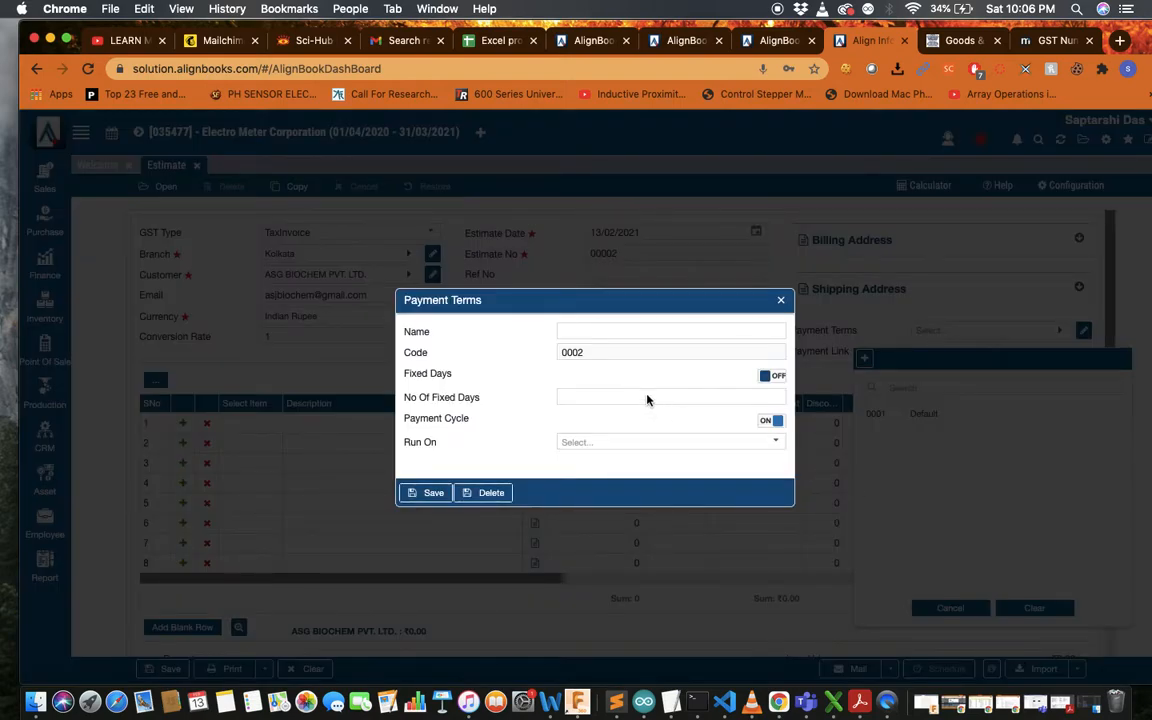
left_click(676, 331)
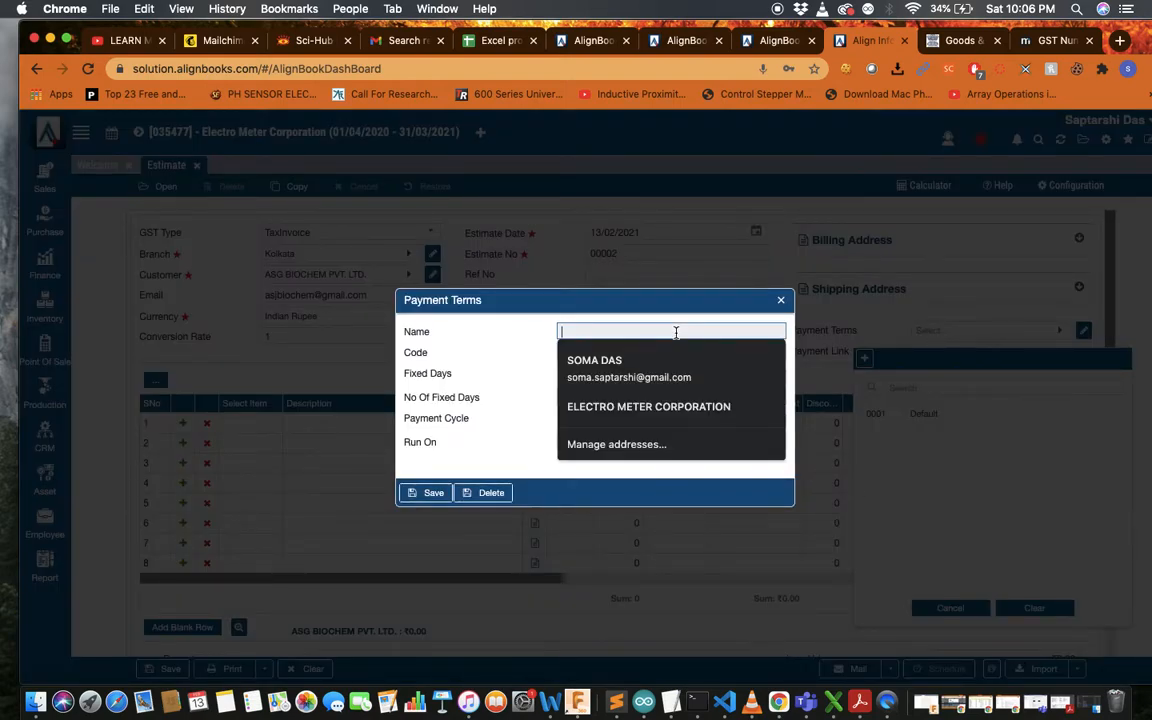
left_click(522, 327)
left_click(626, 331)
type("60")
key("BackSpace")
key("BackSpace")
type("30 d")
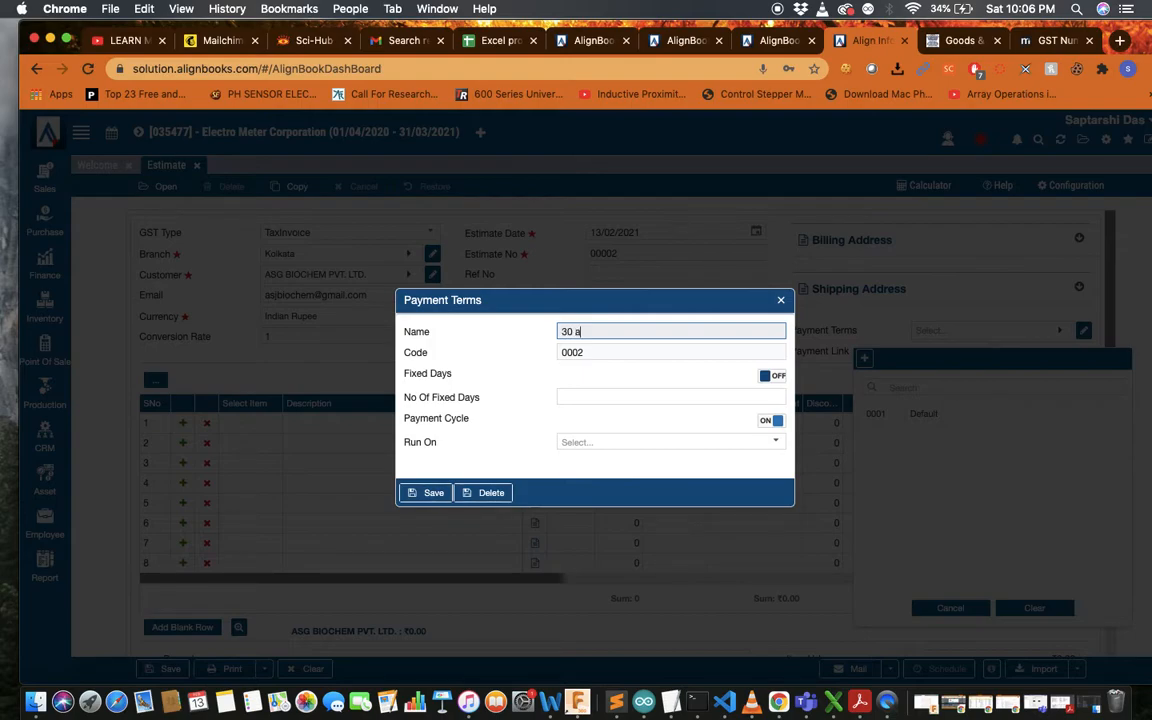
type("ays credit")
left_click(557, 398)
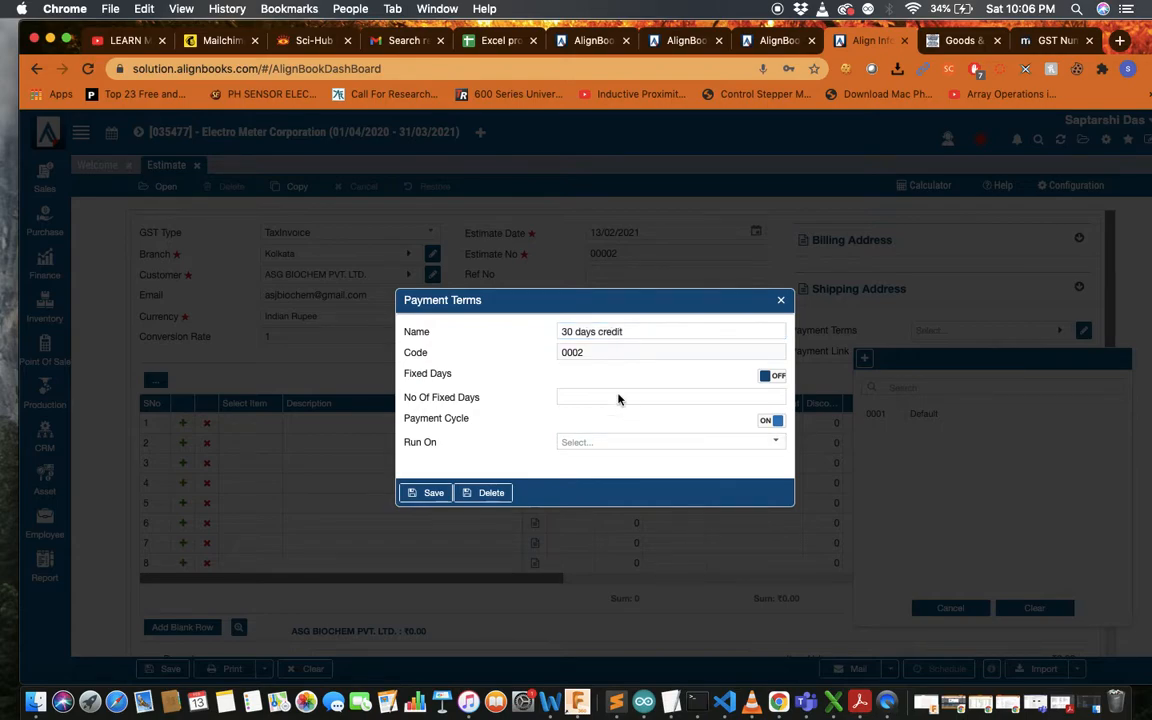
Give it 30 fixed days, save, and apply it as the estimate's Payment Terms
left_click(778, 376)
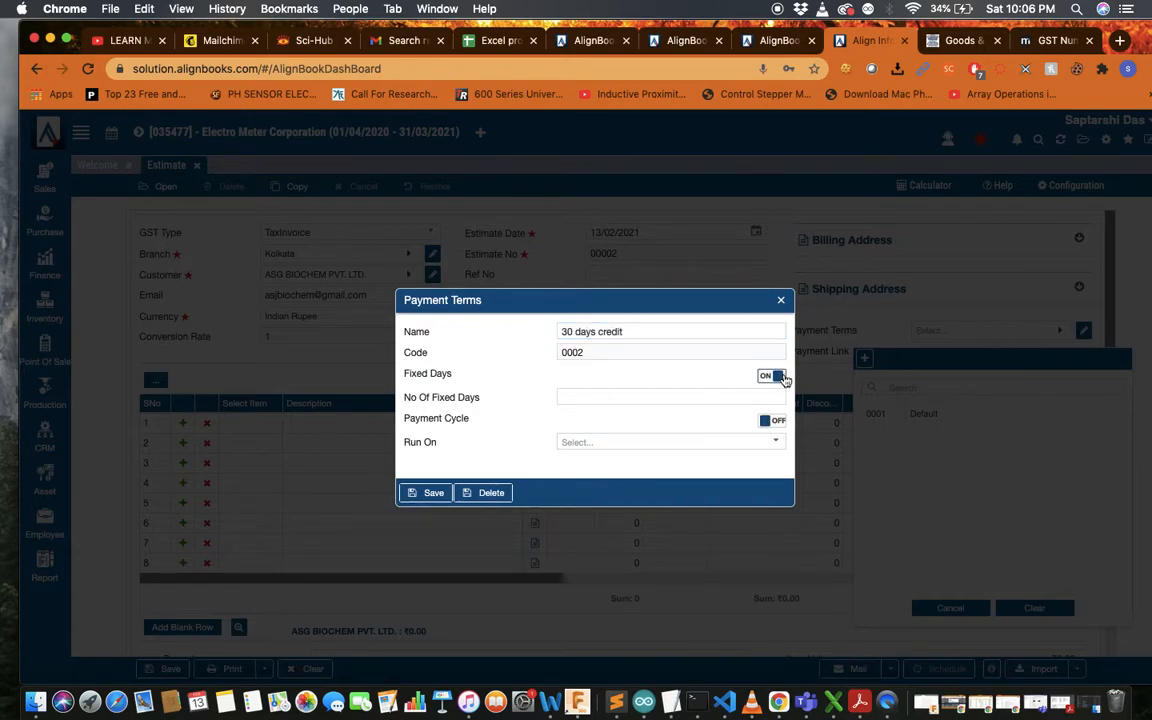
left_click(674, 397)
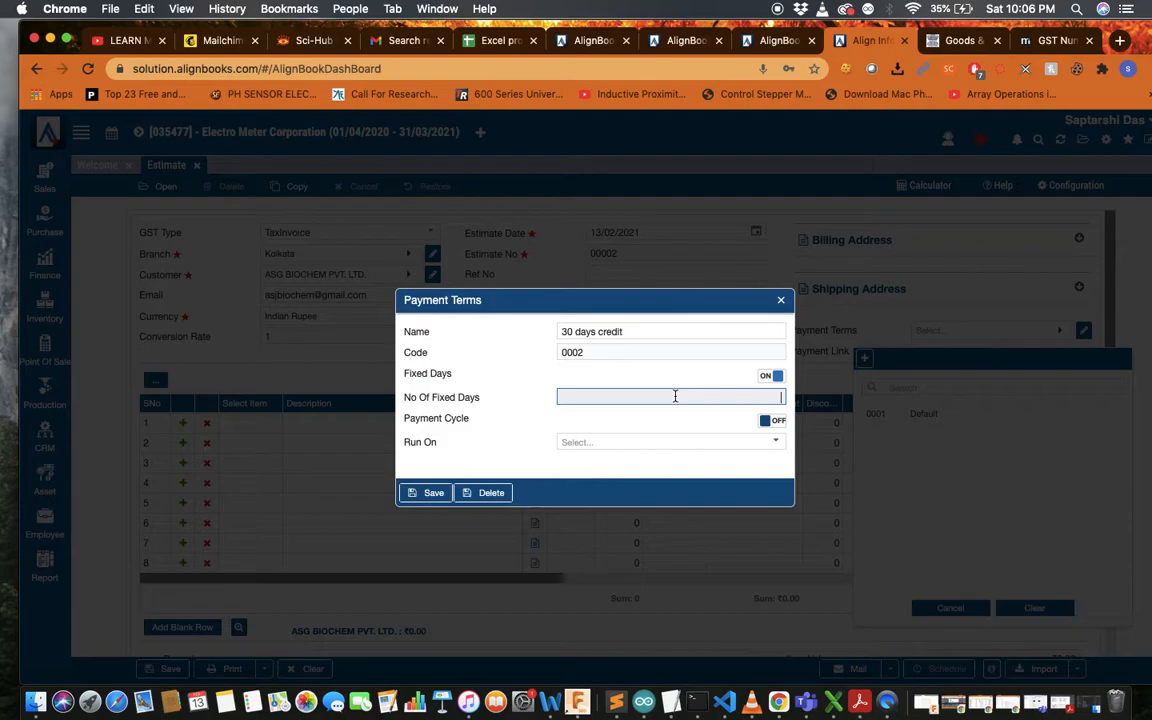
type("30")
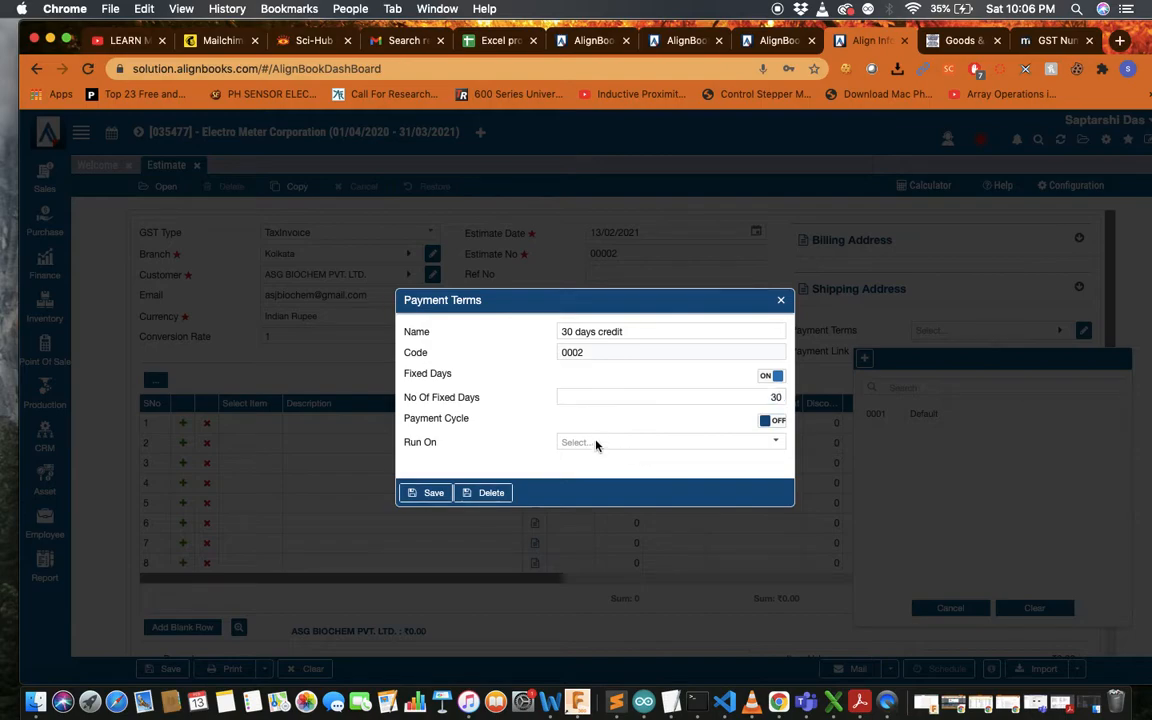
left_click(426, 491)
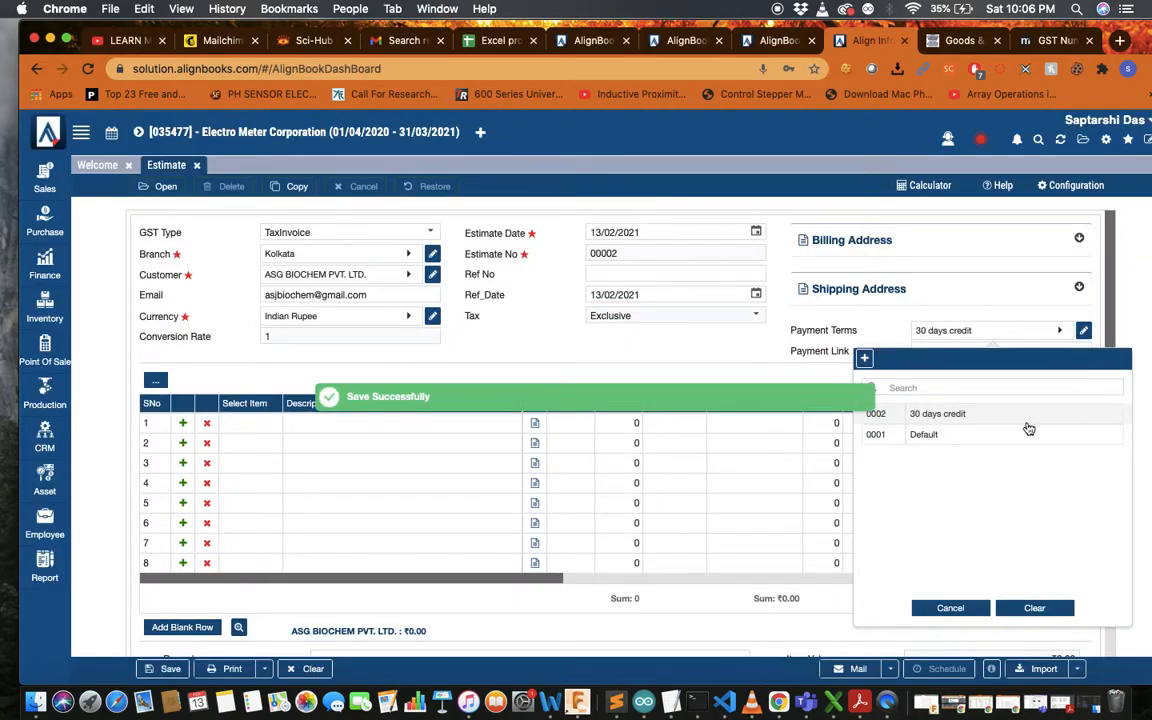
left_click(1004, 414)
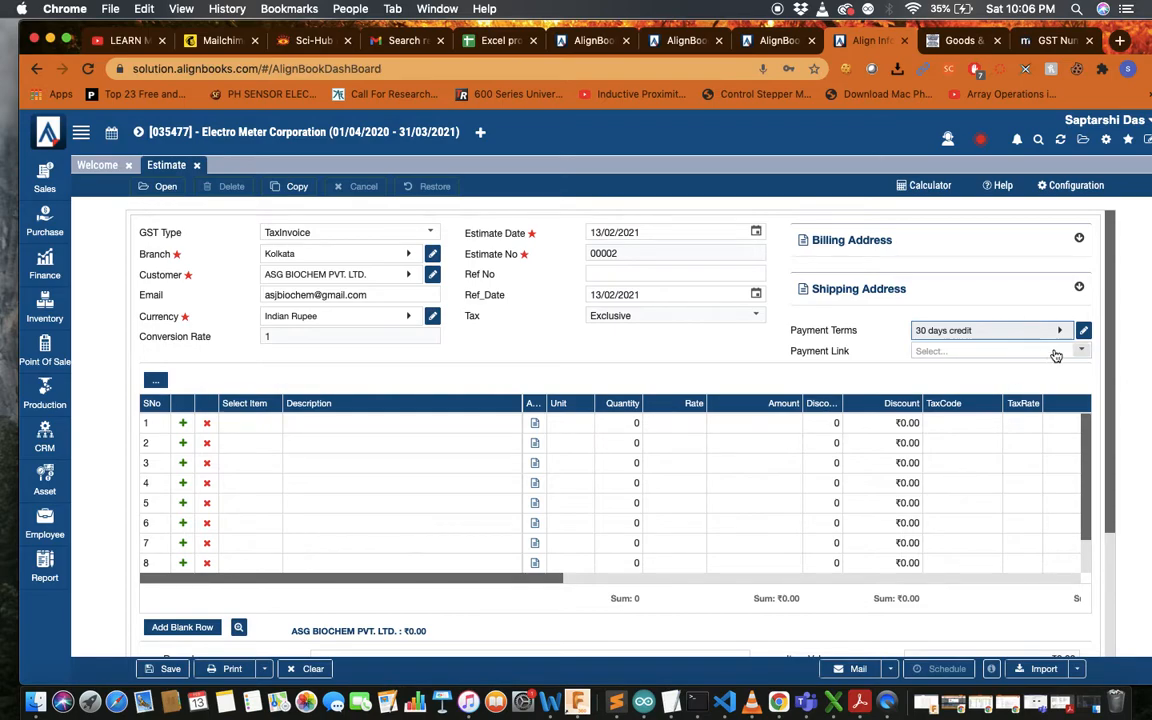
left_click(955, 350)
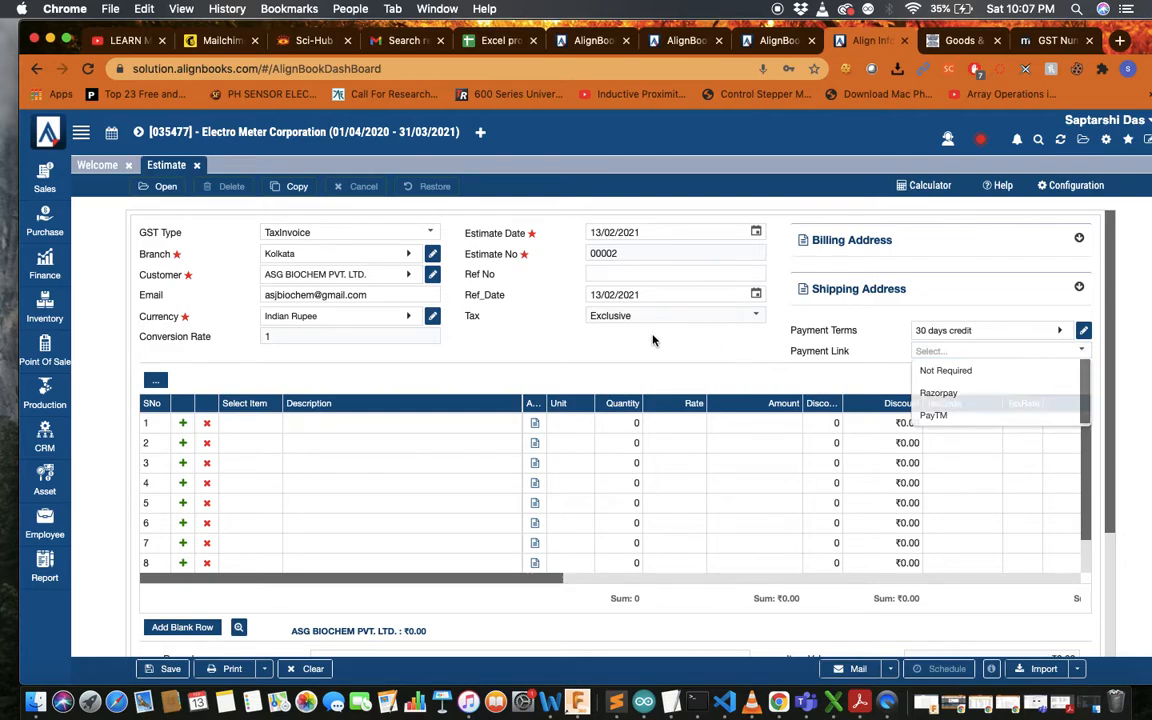
Dismiss the payment link choices and start a new item from row 1's item picker
left_click(933, 414)
scroll(346, 416, "down", 4)
scroll(346, 414, "up", 2)
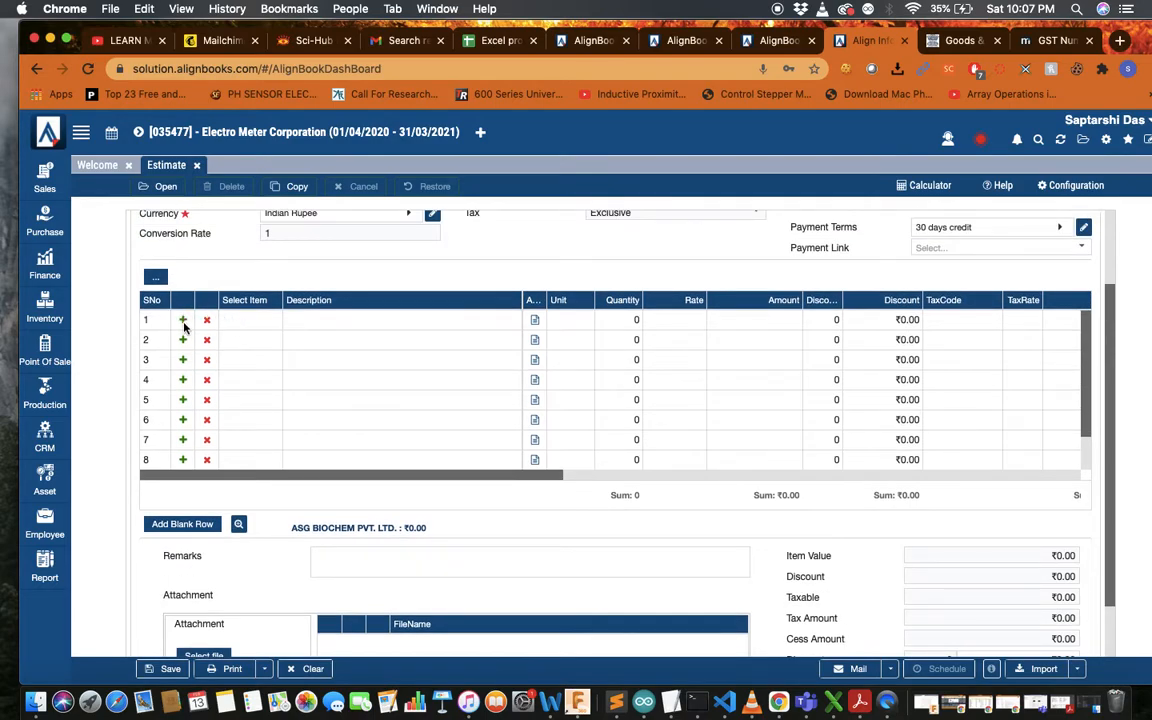
left_click(240, 320)
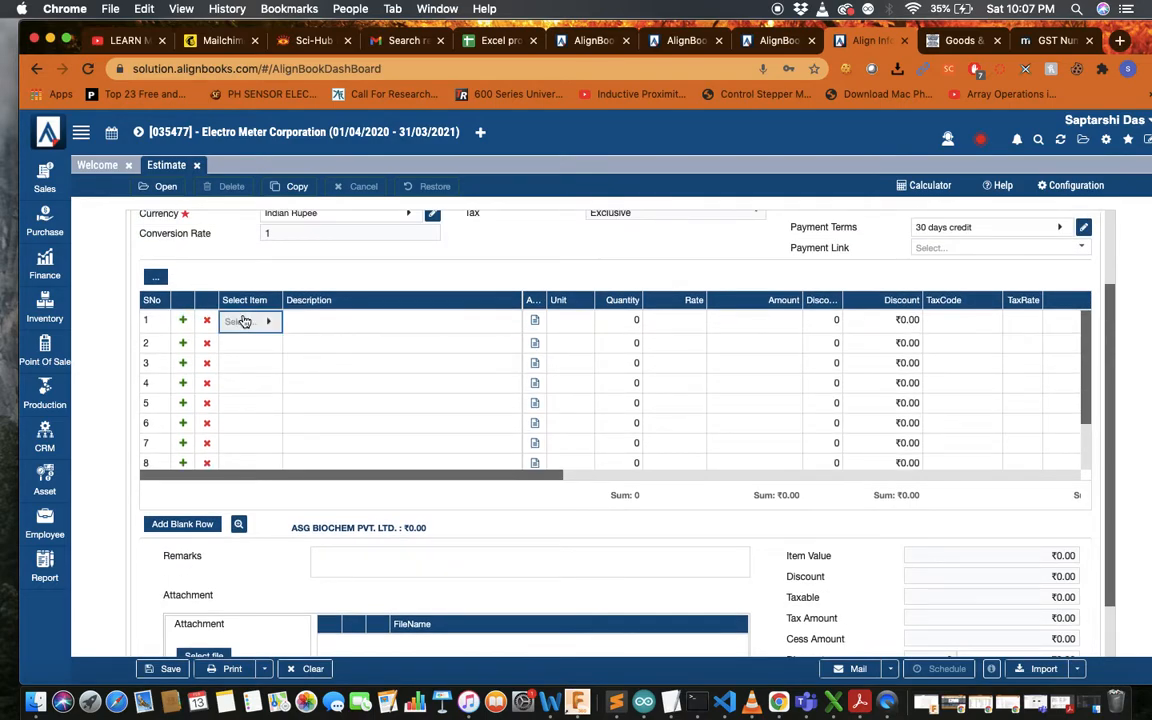
left_click(263, 322)
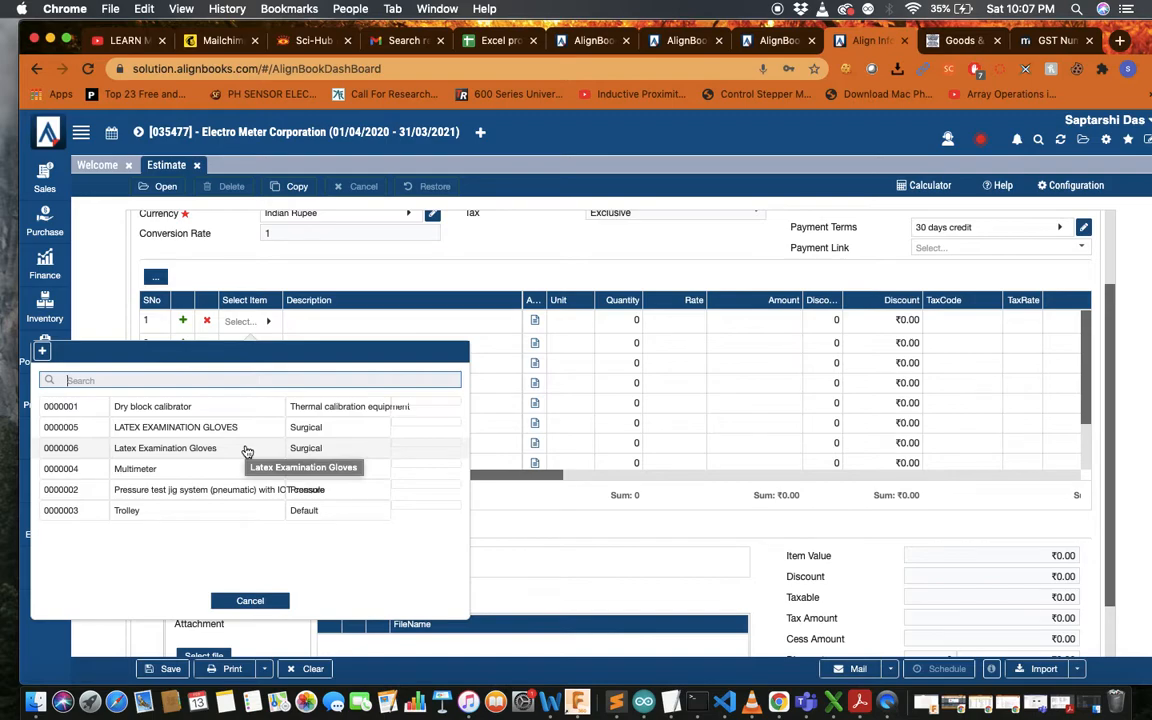
left_click(43, 350)
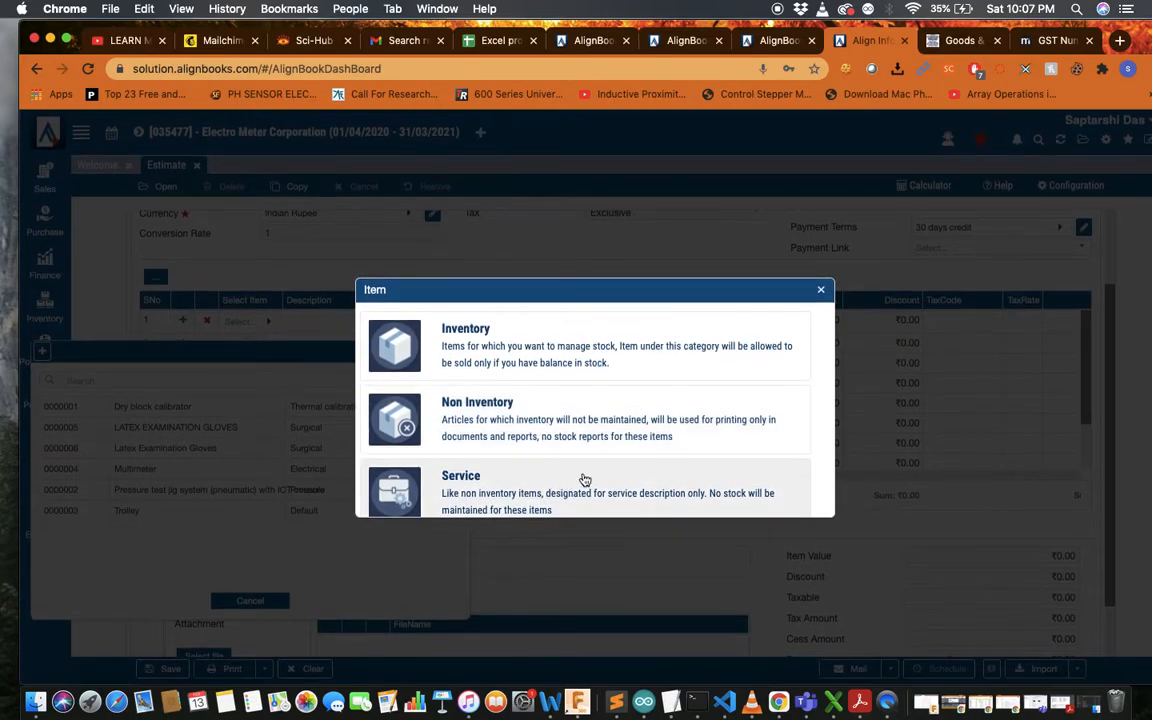
scroll(595, 446, "down", 1)
Make the new item a Service named Micrometer and begin adding a new item group
left_click(581, 478)
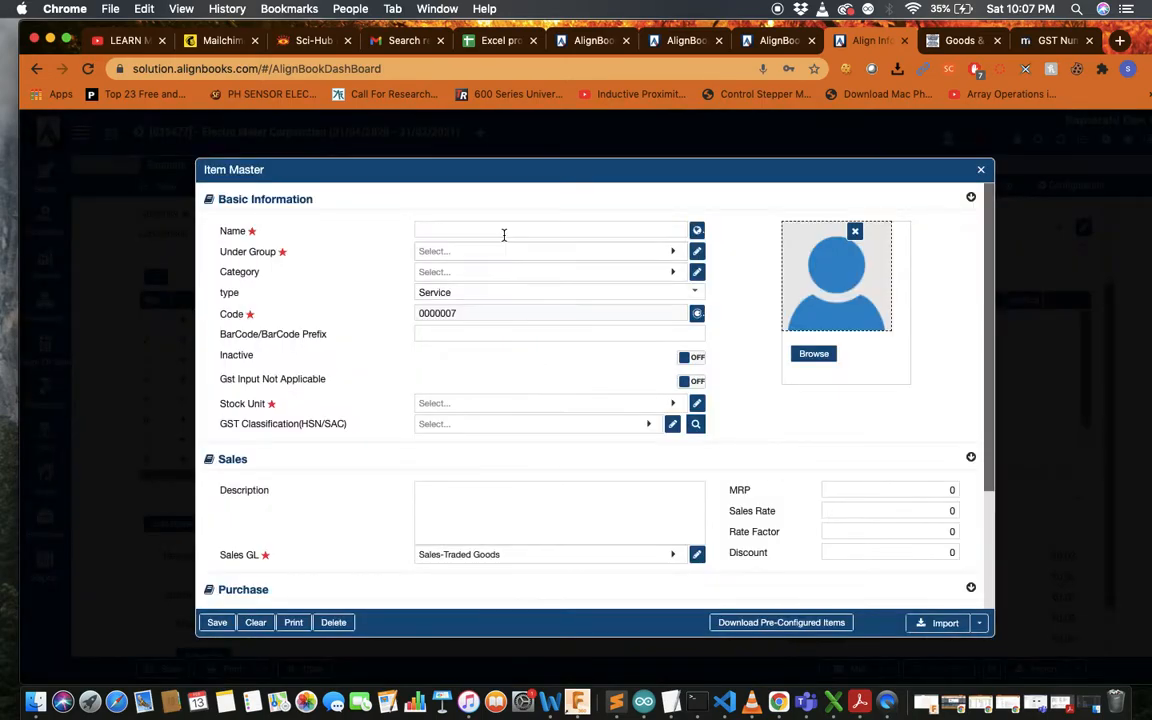
left_click(504, 232)
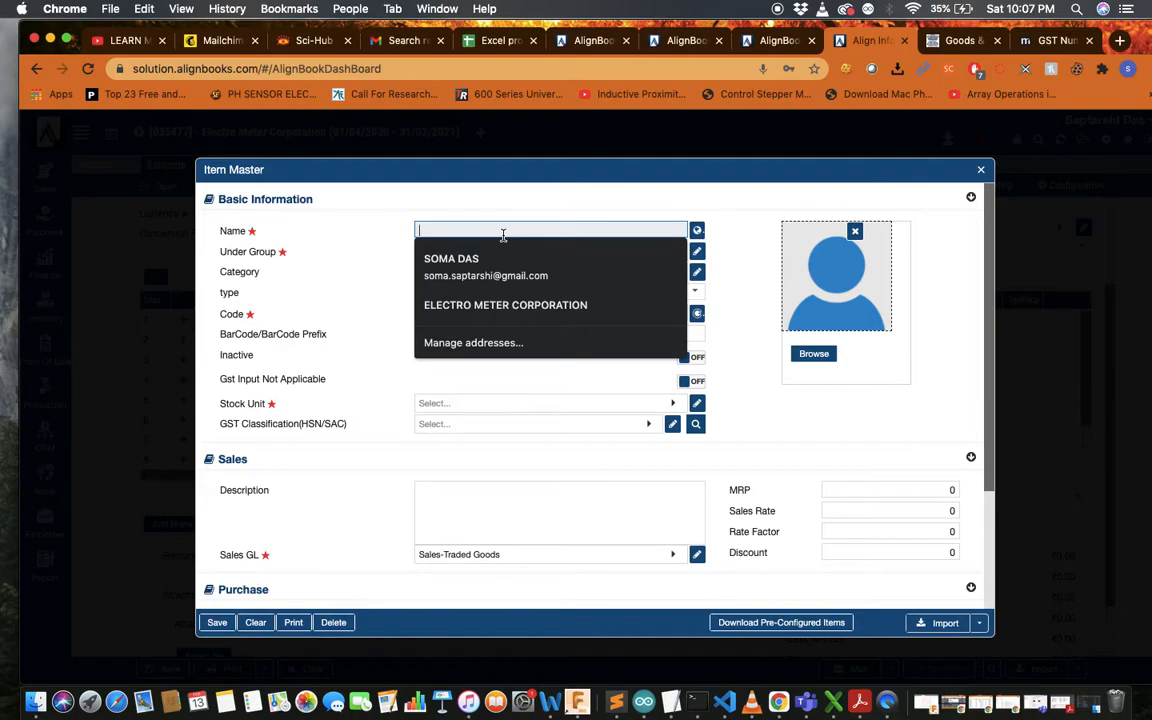
type("Micrometer")
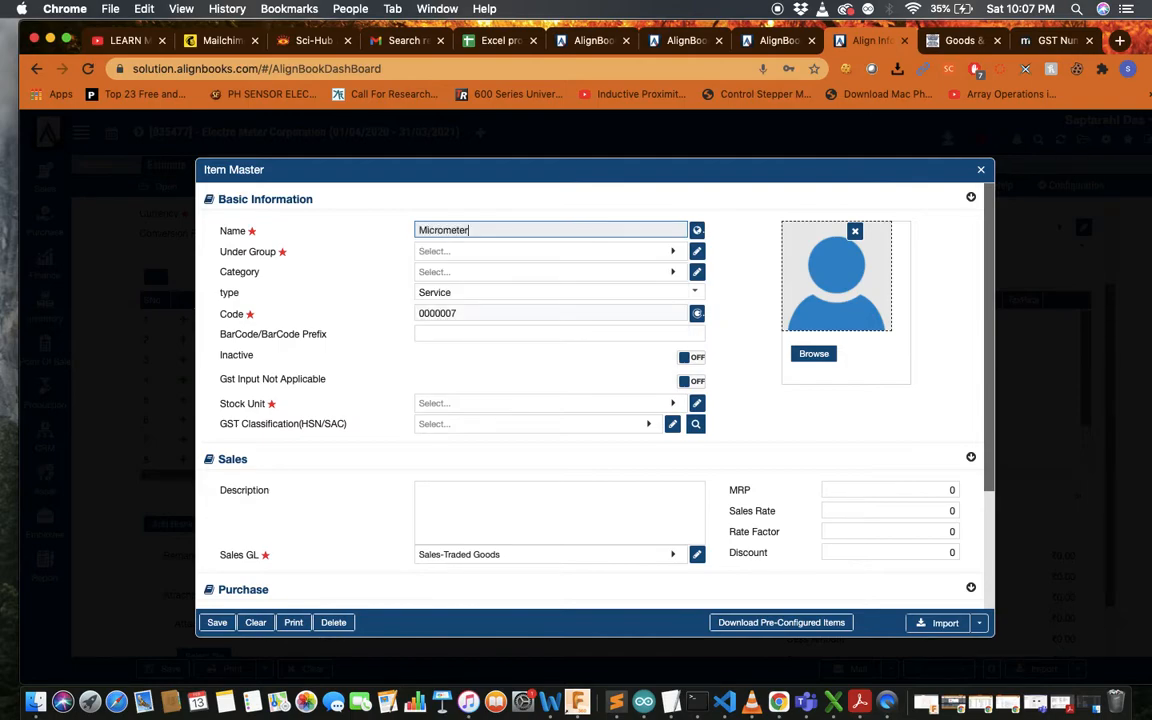
key("Tab")
left_click(640, 253)
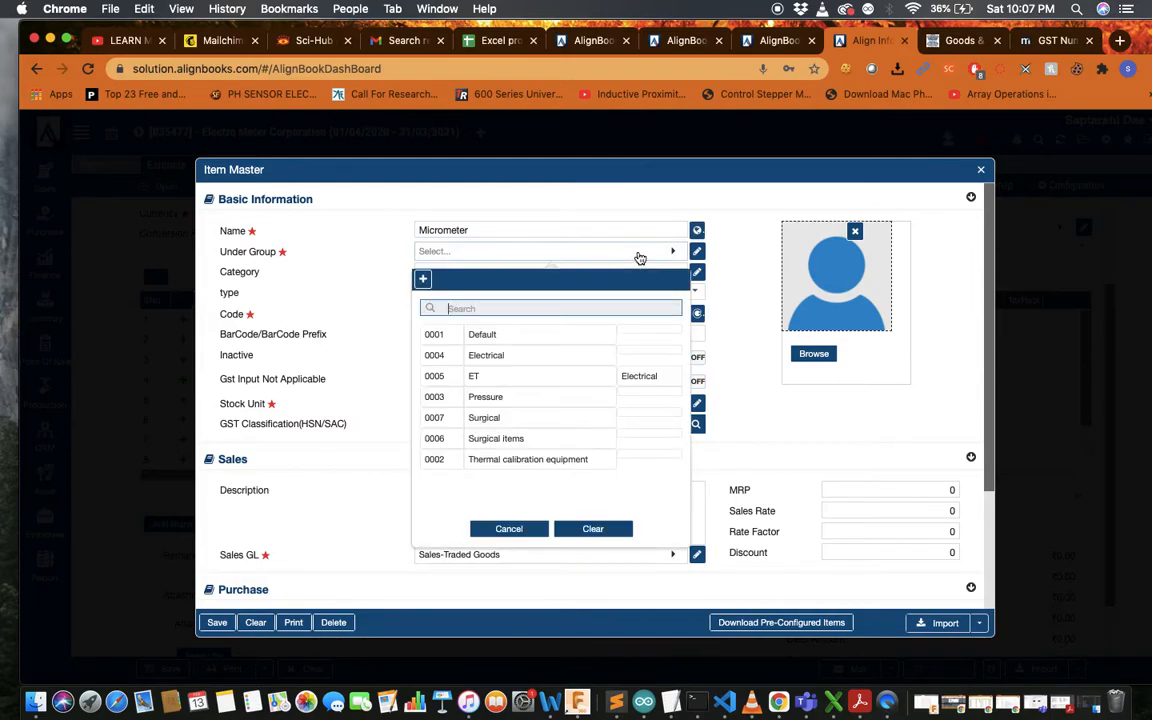
left_click(423, 279)
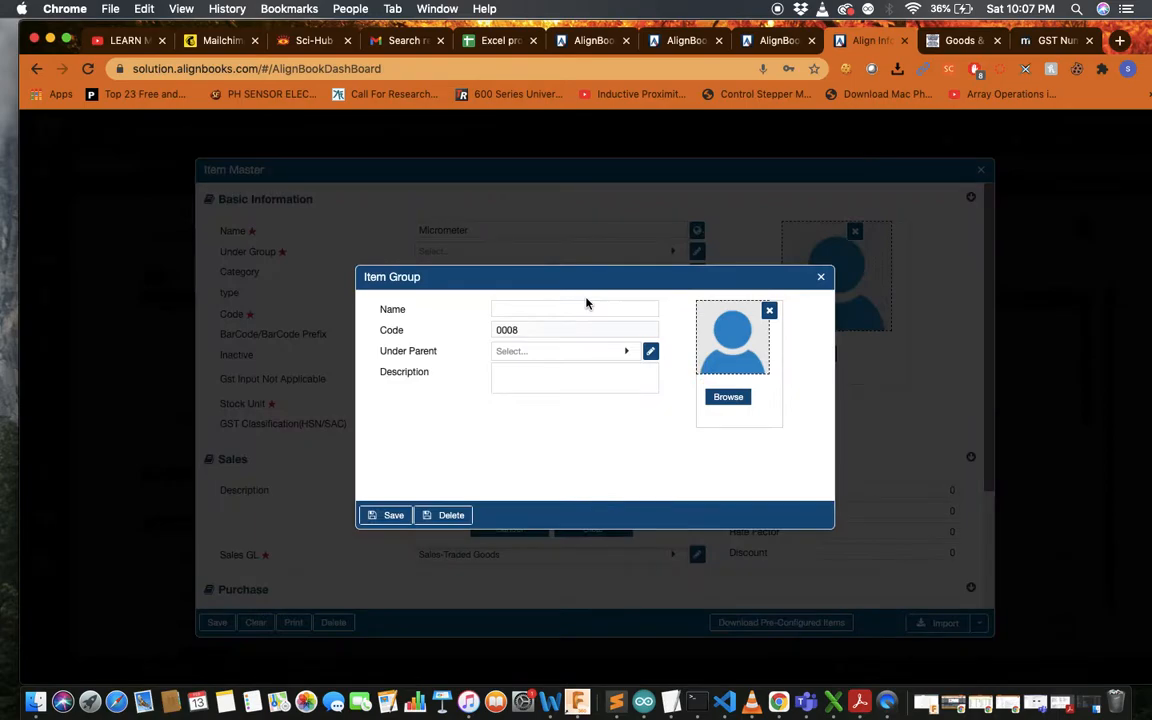
Name the group 'Dimensional calibration', try saving it twice, then close the form unsaved
left_click(579, 309)
type("Dimensi")
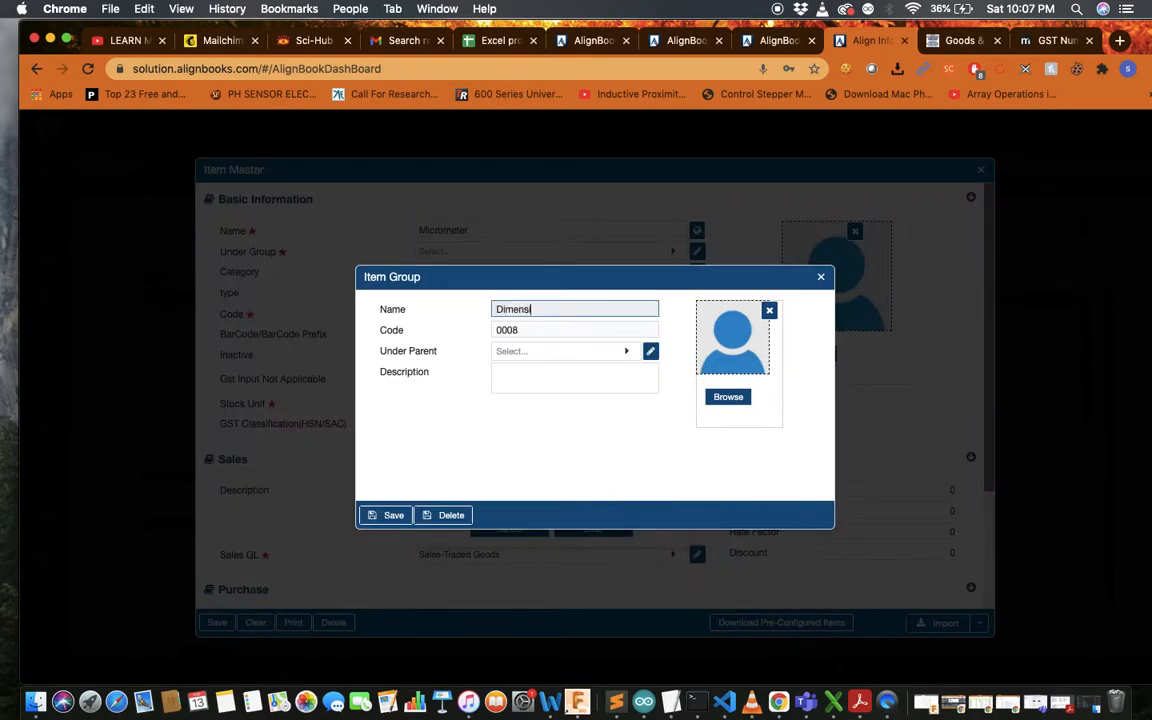
type("onal calibration")
left_click(388, 514)
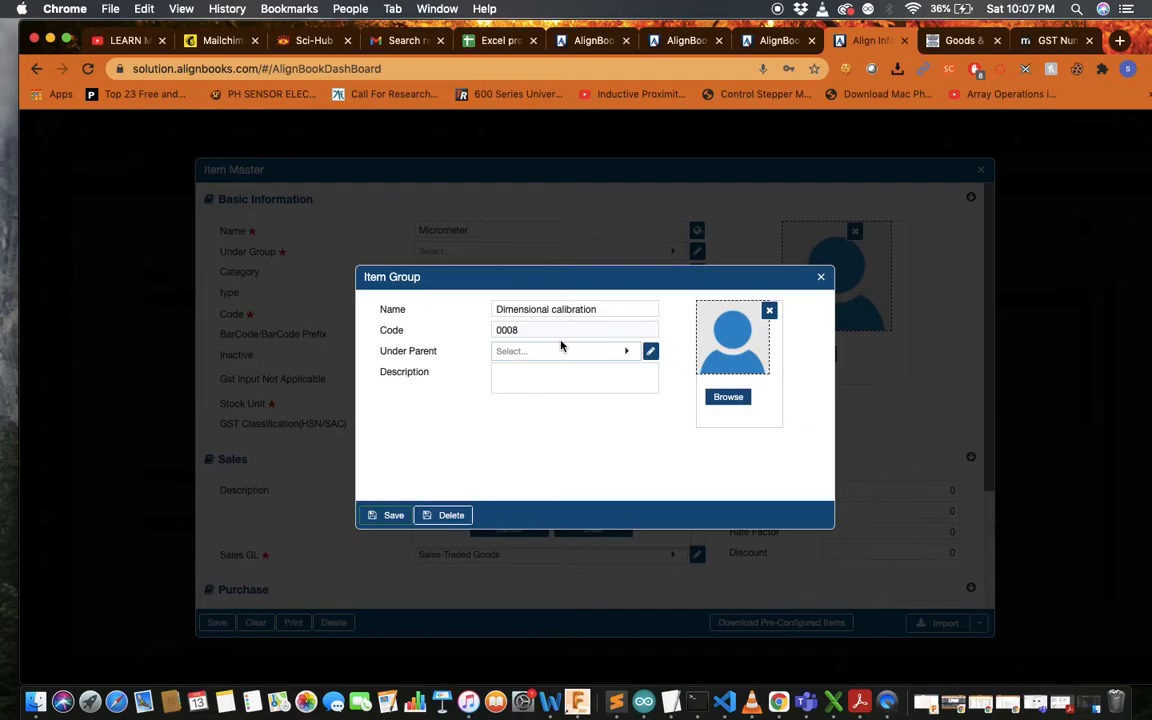
left_click(390, 515)
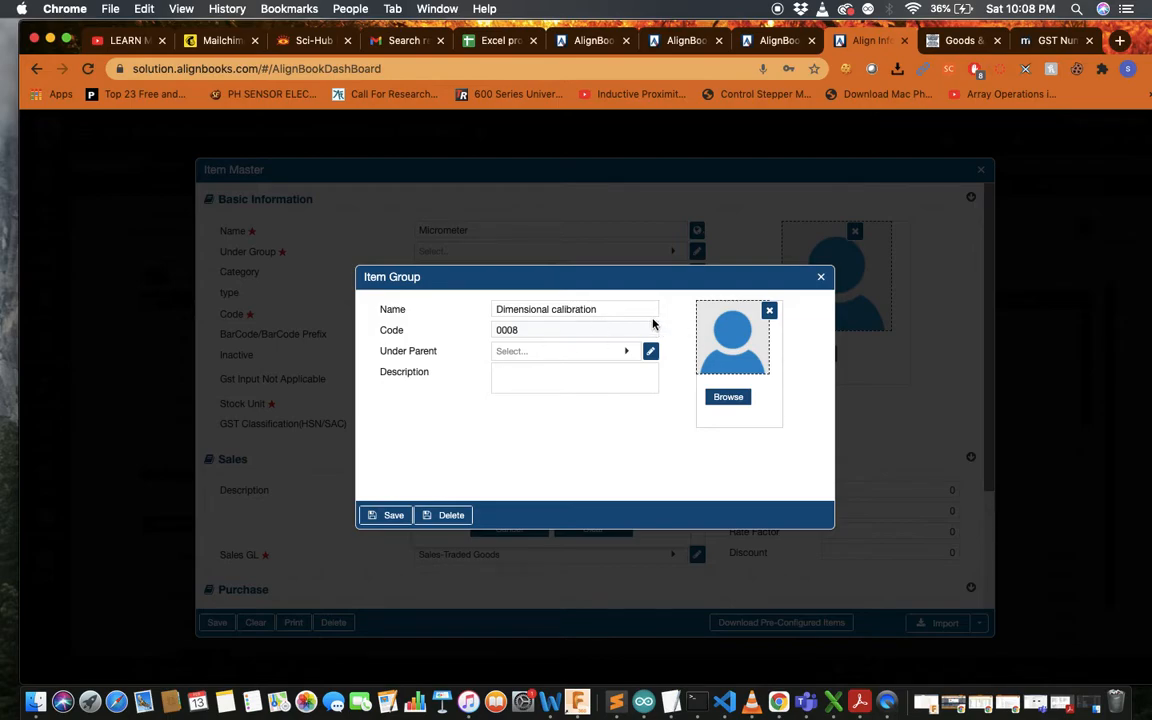
left_click(613, 307)
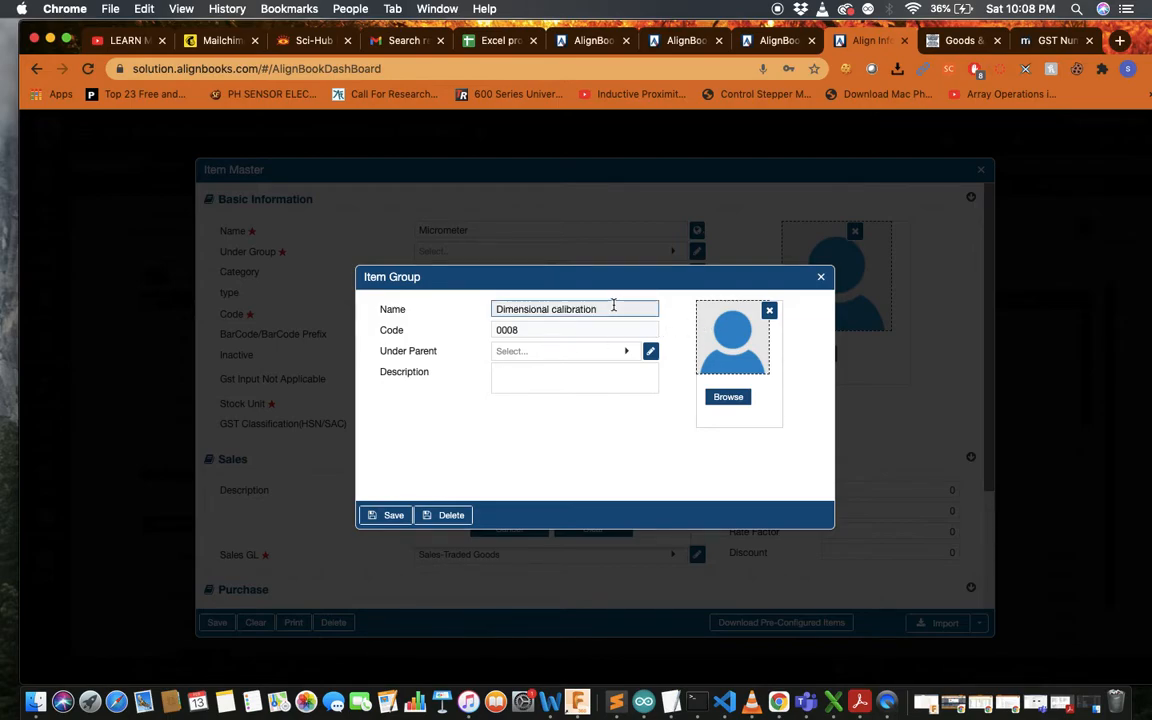
left_click(820, 277)
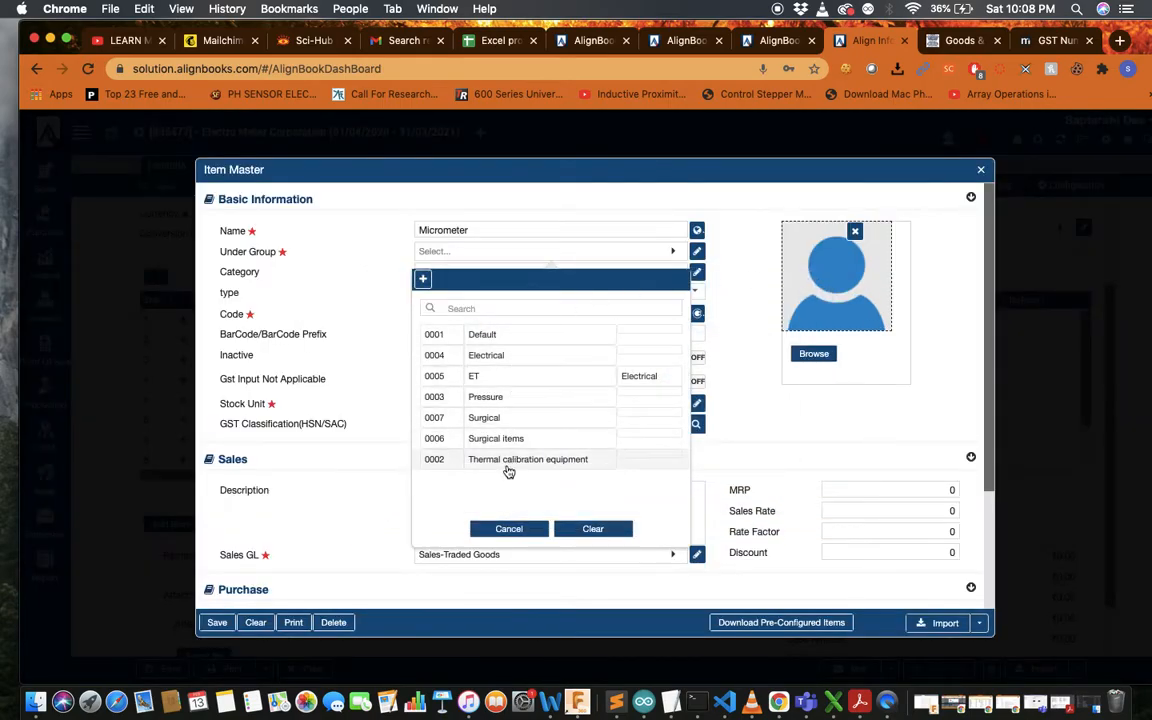
Put Micrometer in the Default group and keep its item type as Service
left_click(534, 334)
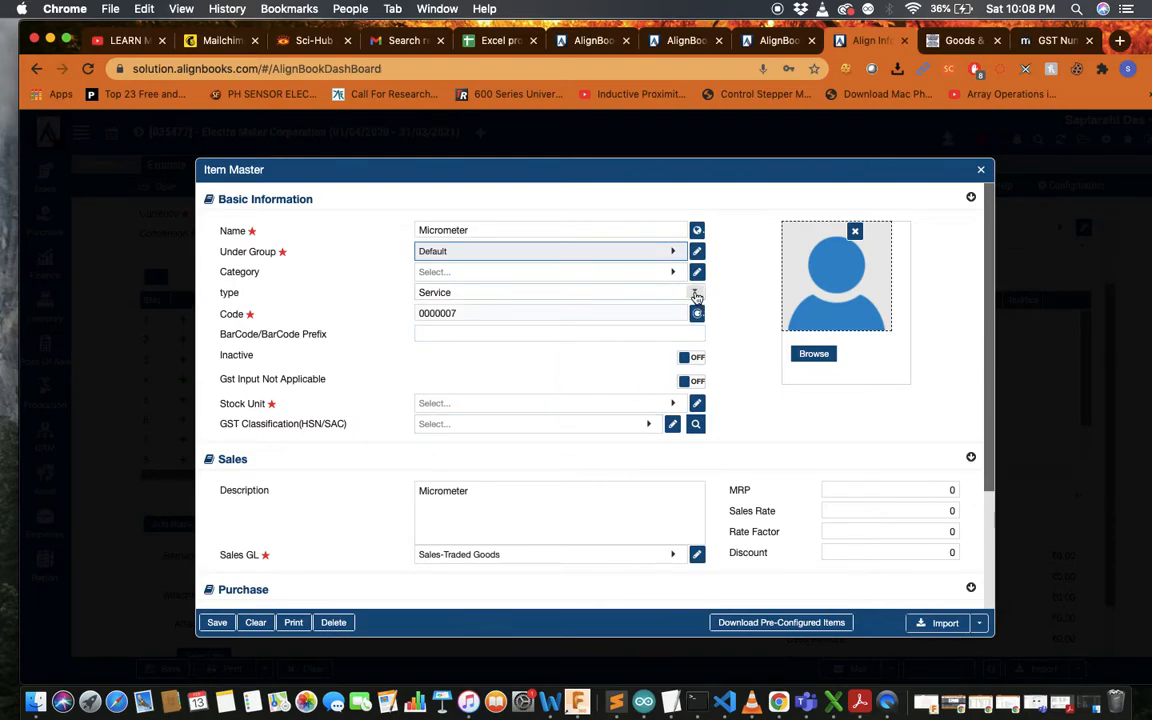
left_click(695, 293)
left_click(680, 312)
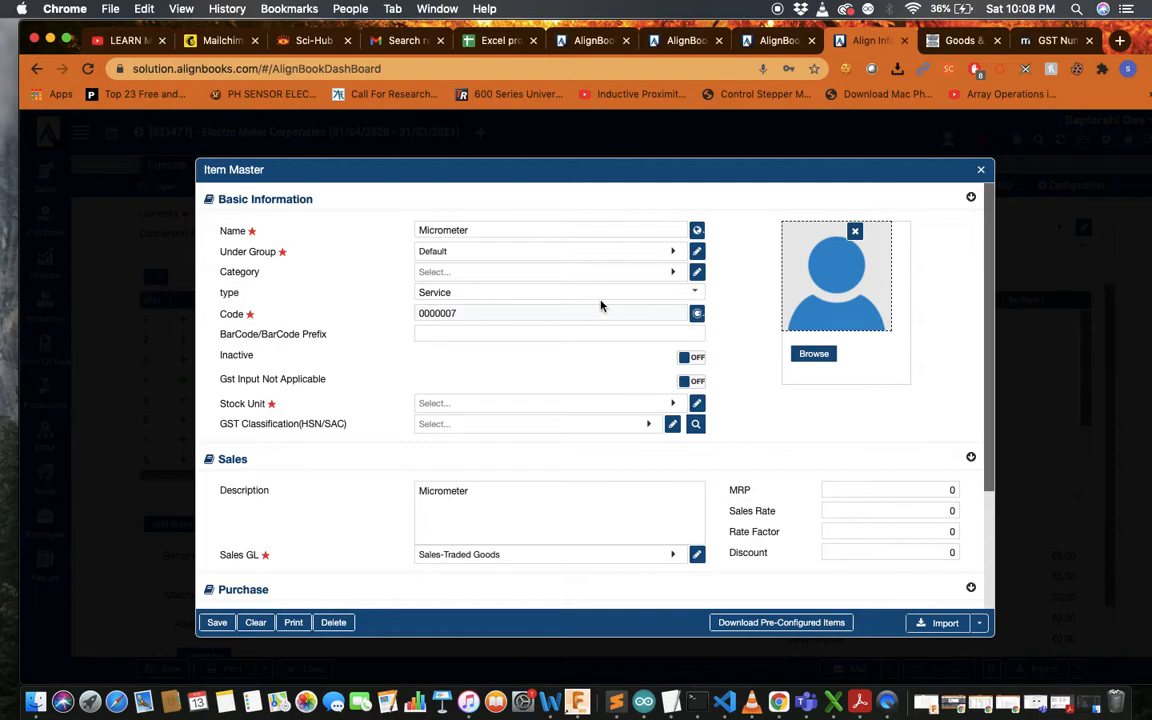
Set the Micrometer item's stock unit to NOS
scroll(592, 363, "down", 2)
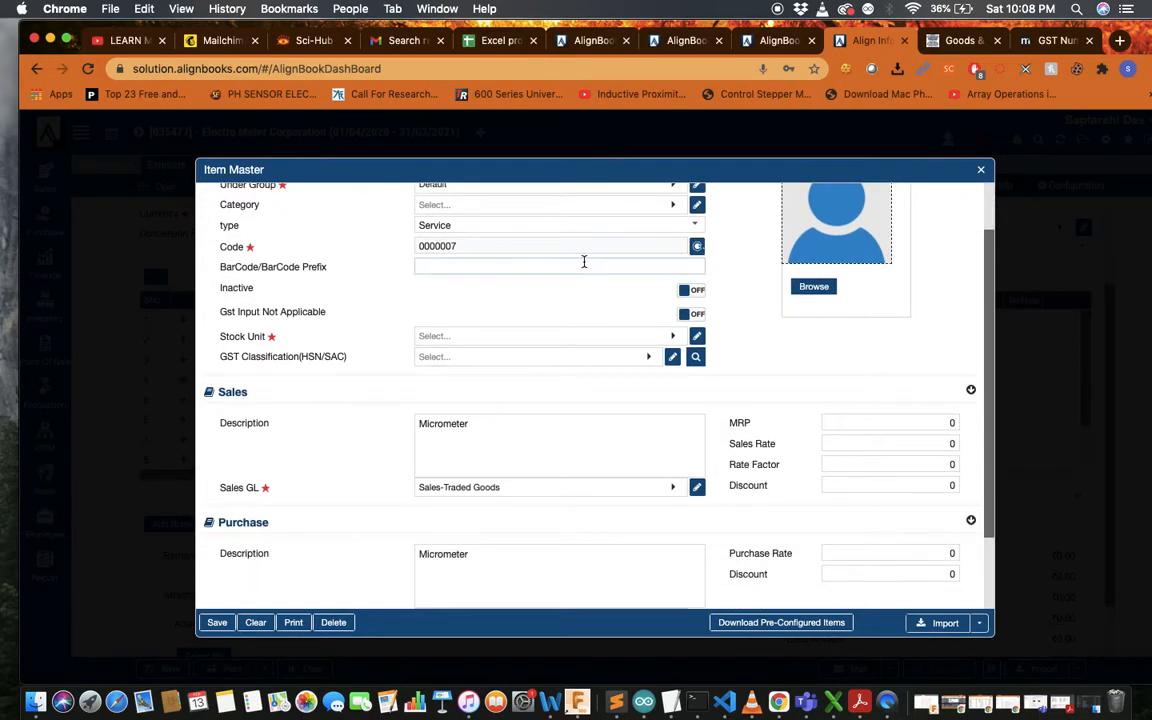
scroll(584, 261, "down", 1)
scroll(584, 261, "up", 1)
scroll(584, 262, "up", 1)
scroll(584, 262, "down", 1)
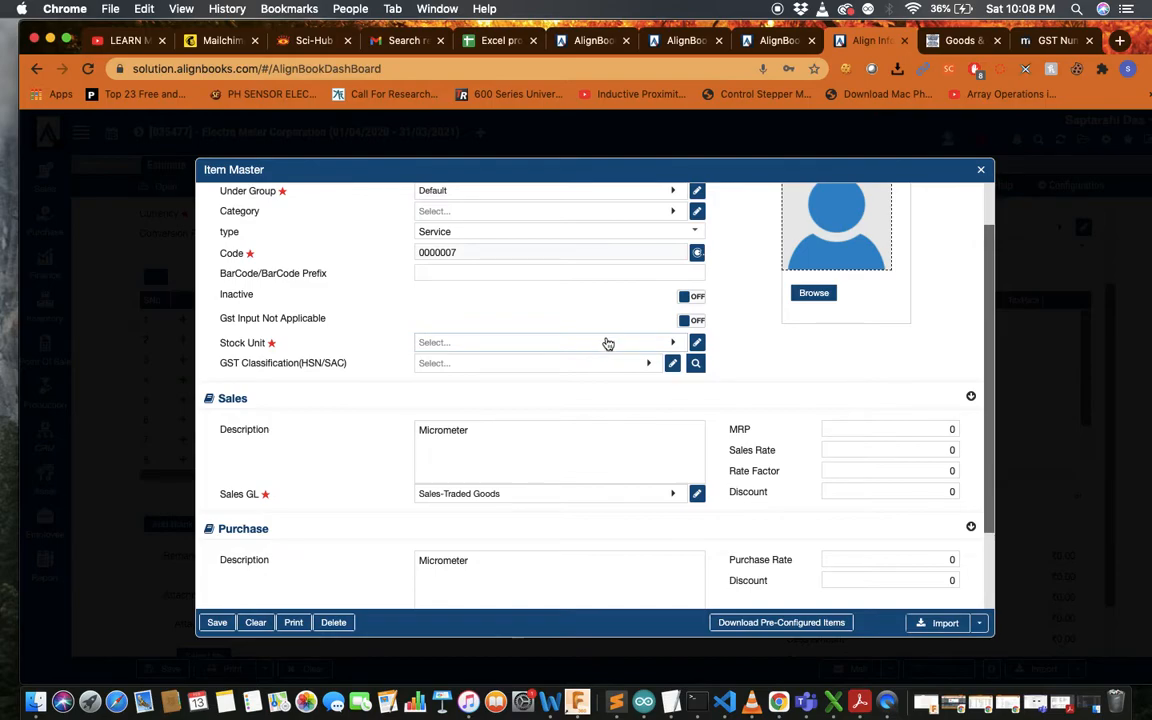
scroll(650, 342, "down", 3)
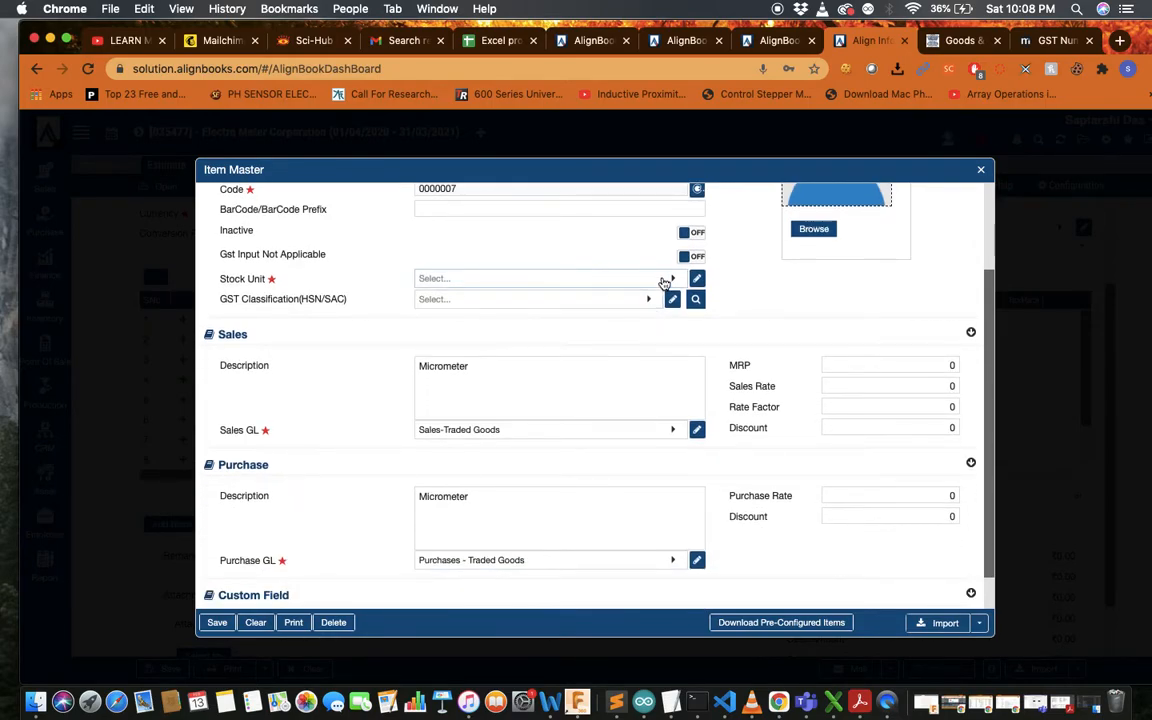
left_click(664, 284)
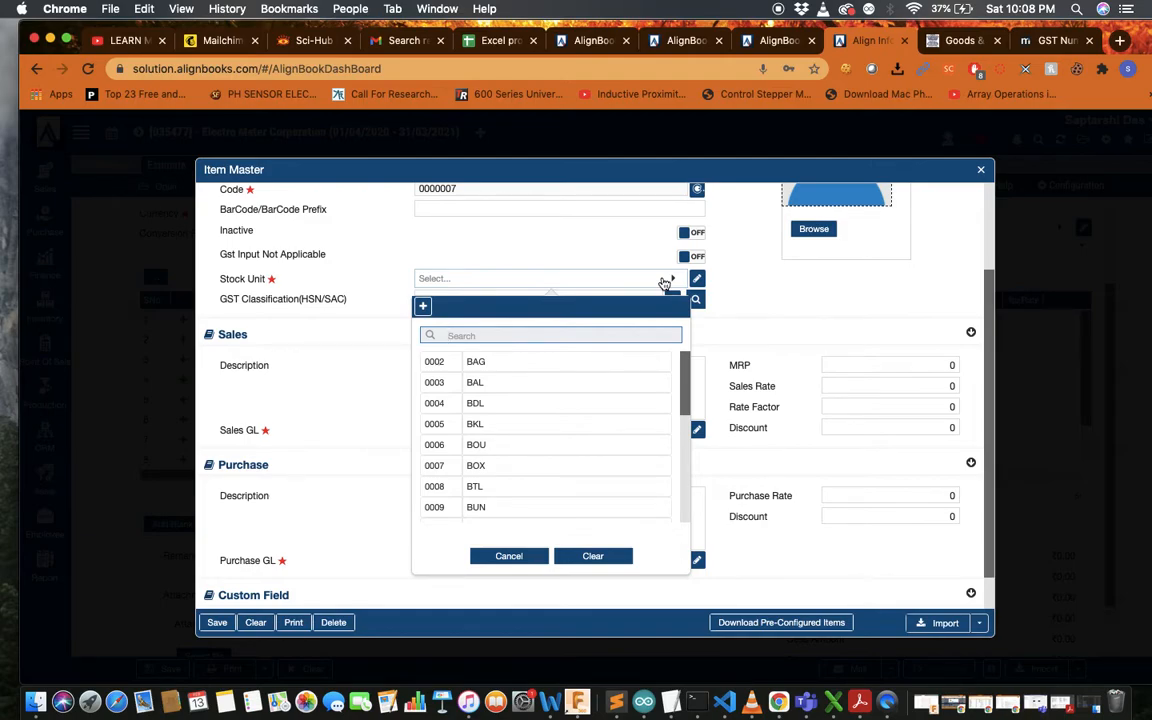
type("nos")
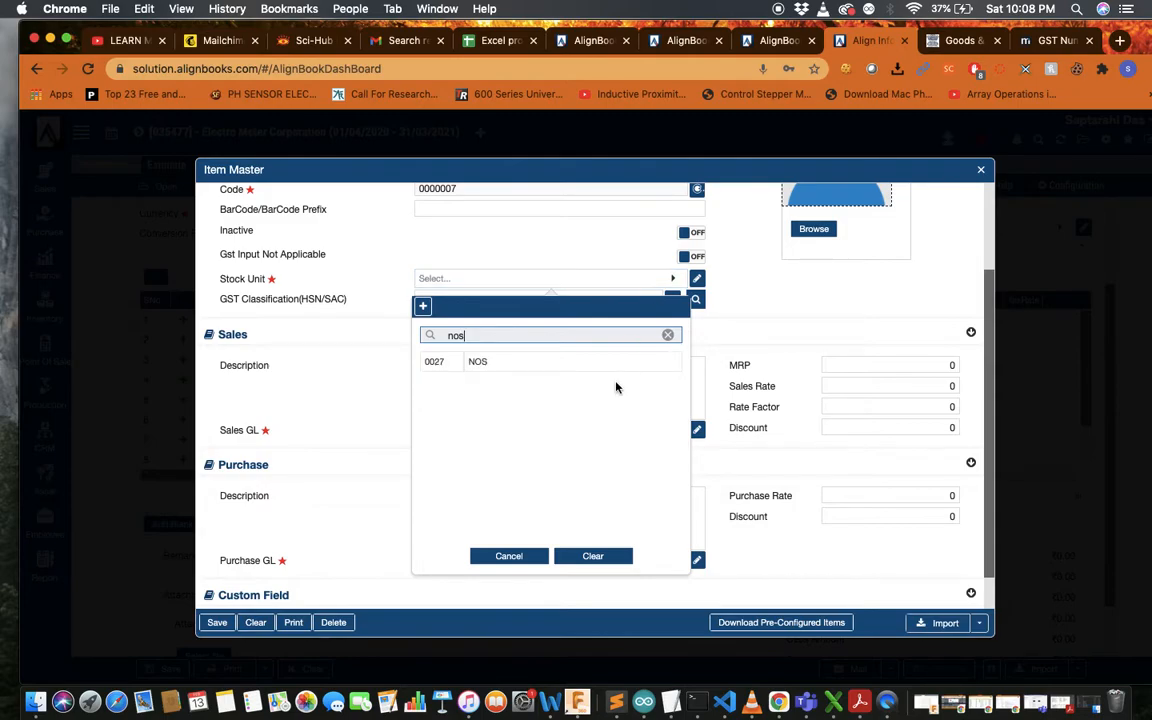
left_click(545, 362)
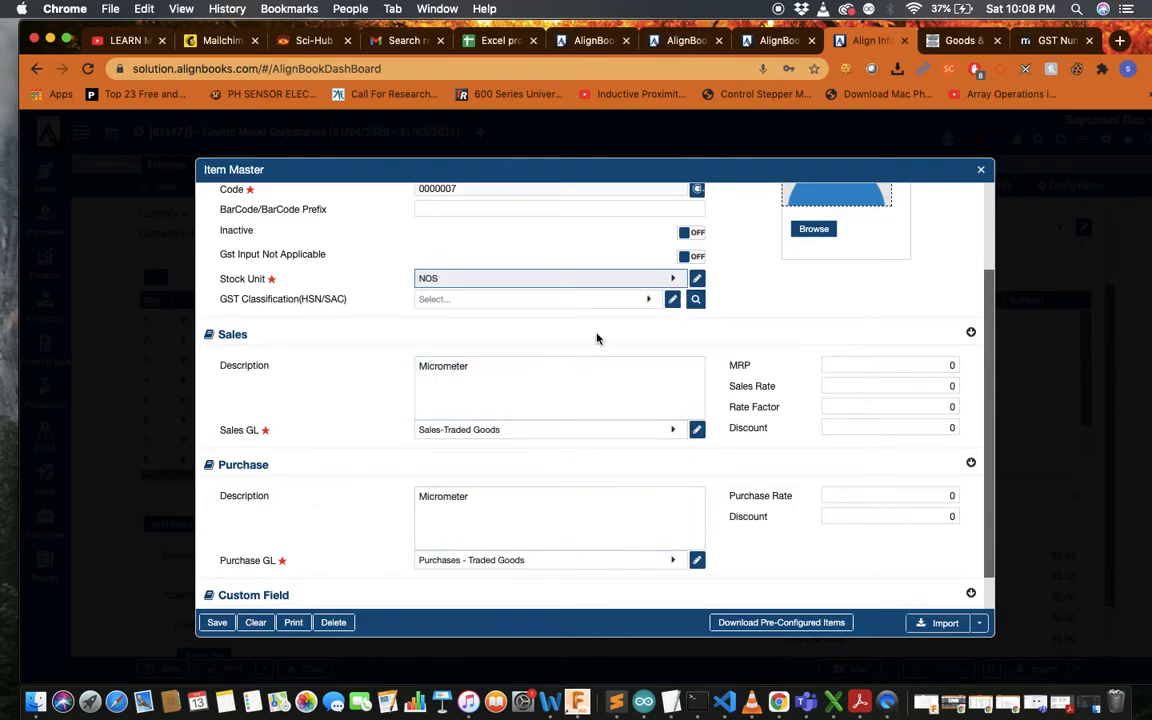
left_click(649, 302)
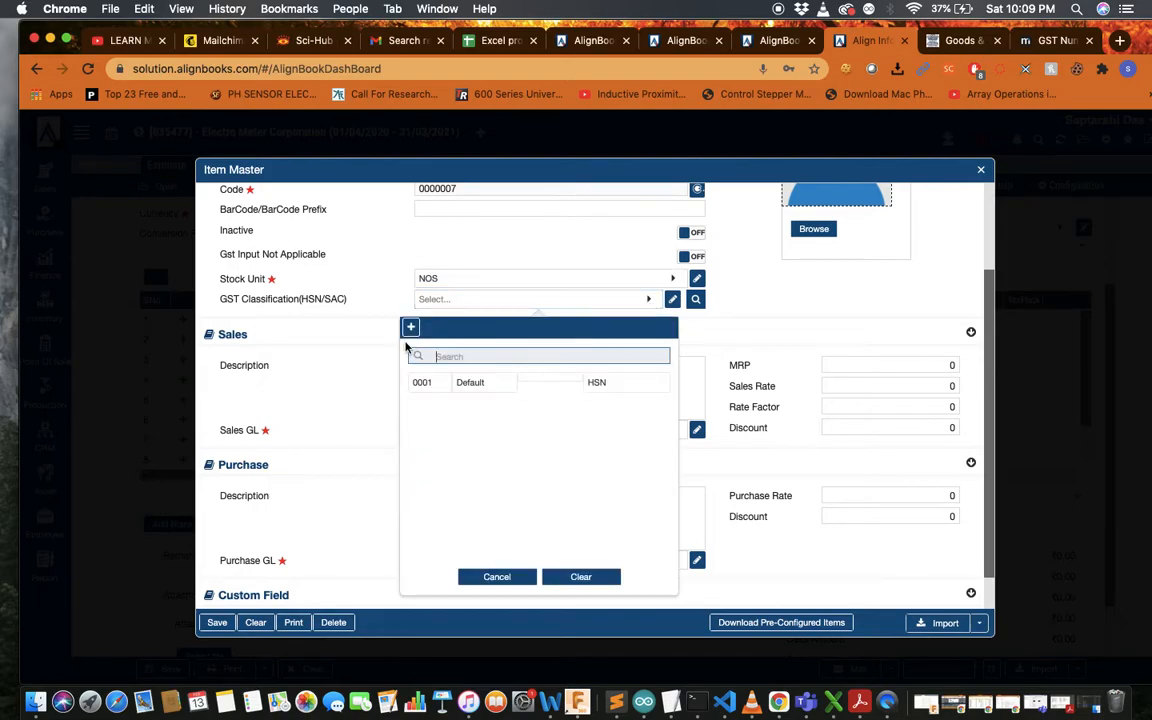
left_click(357, 328)
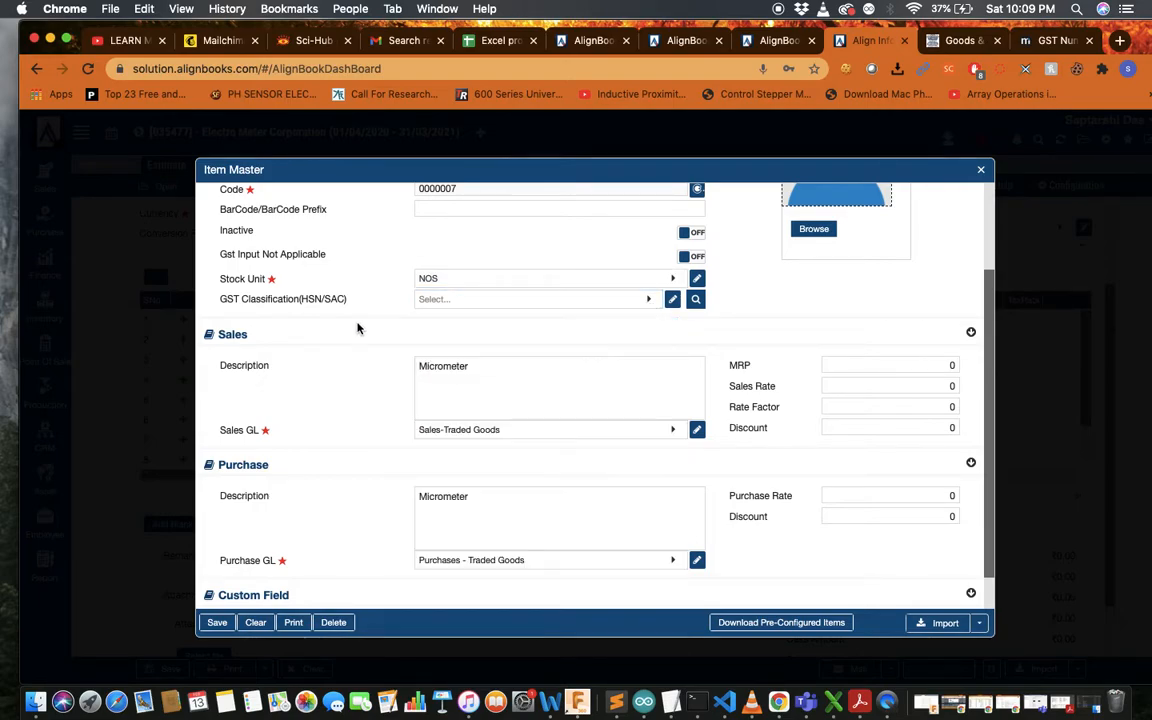
left_click(642, 304)
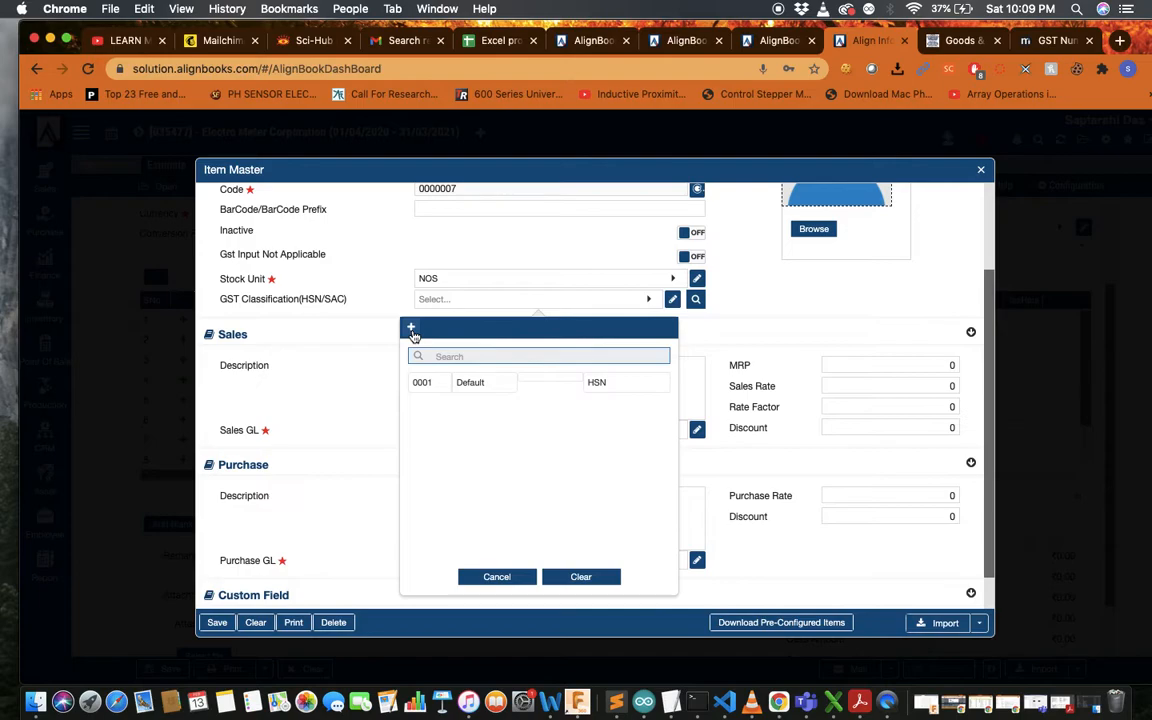
left_click(299, 337)
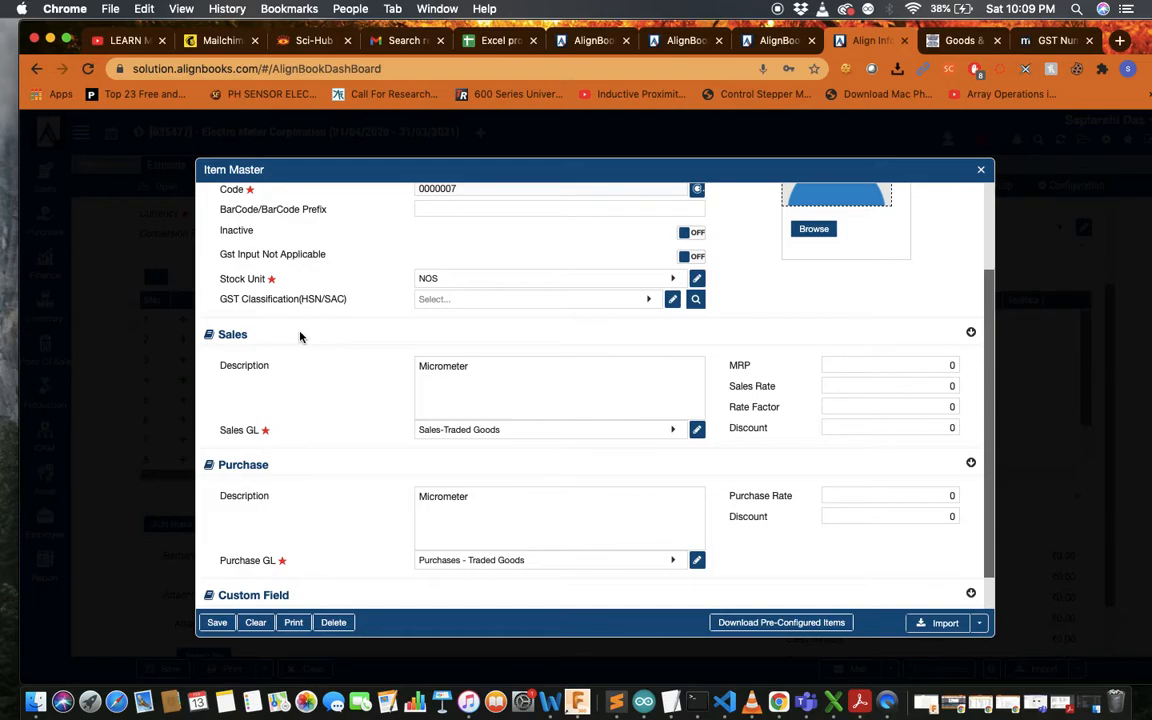
scroll(300, 337, "down", 2)
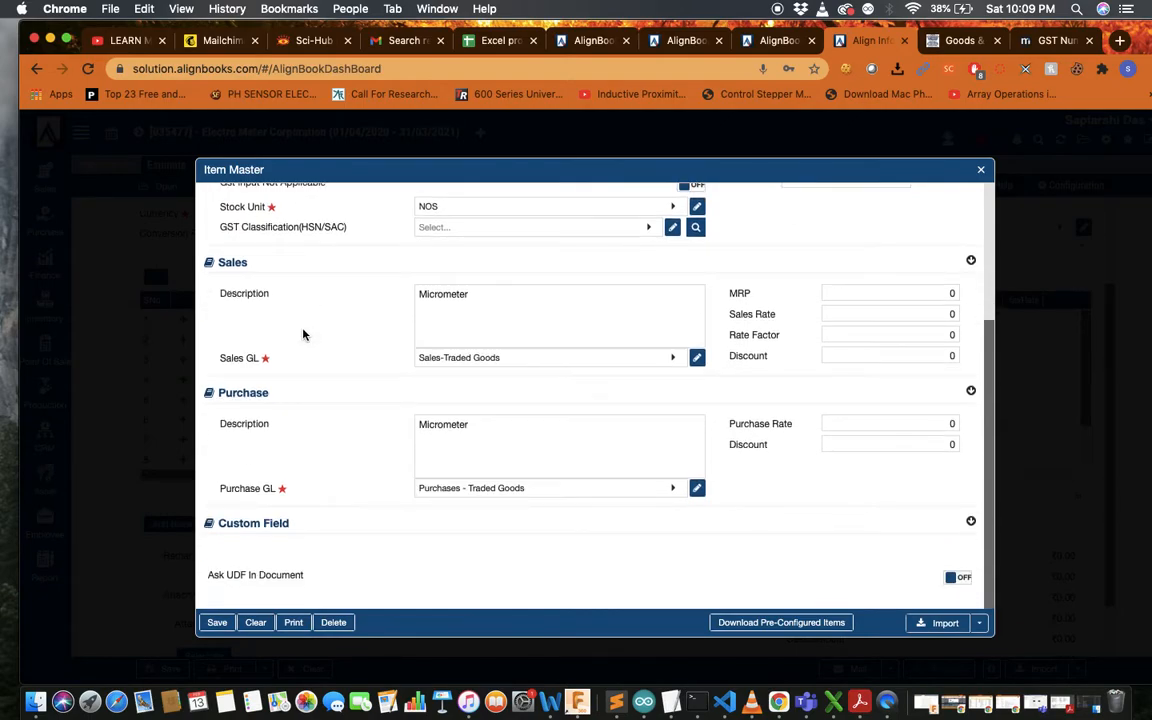
left_click(590, 319)
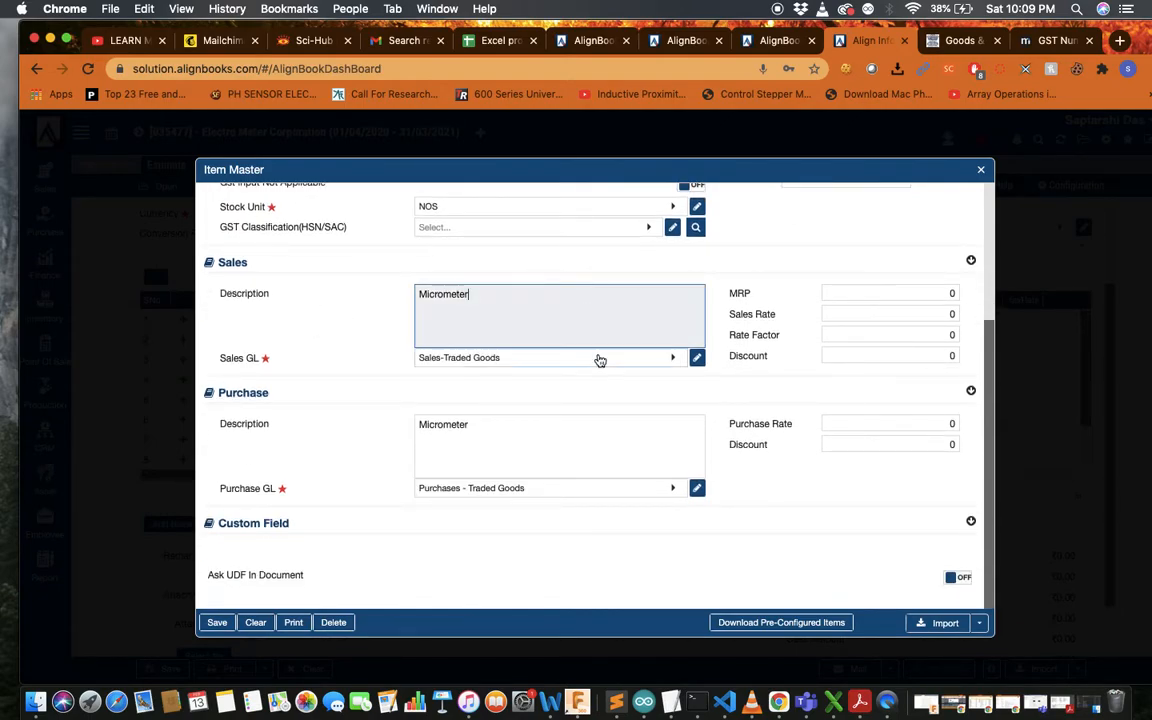
left_click(598, 359)
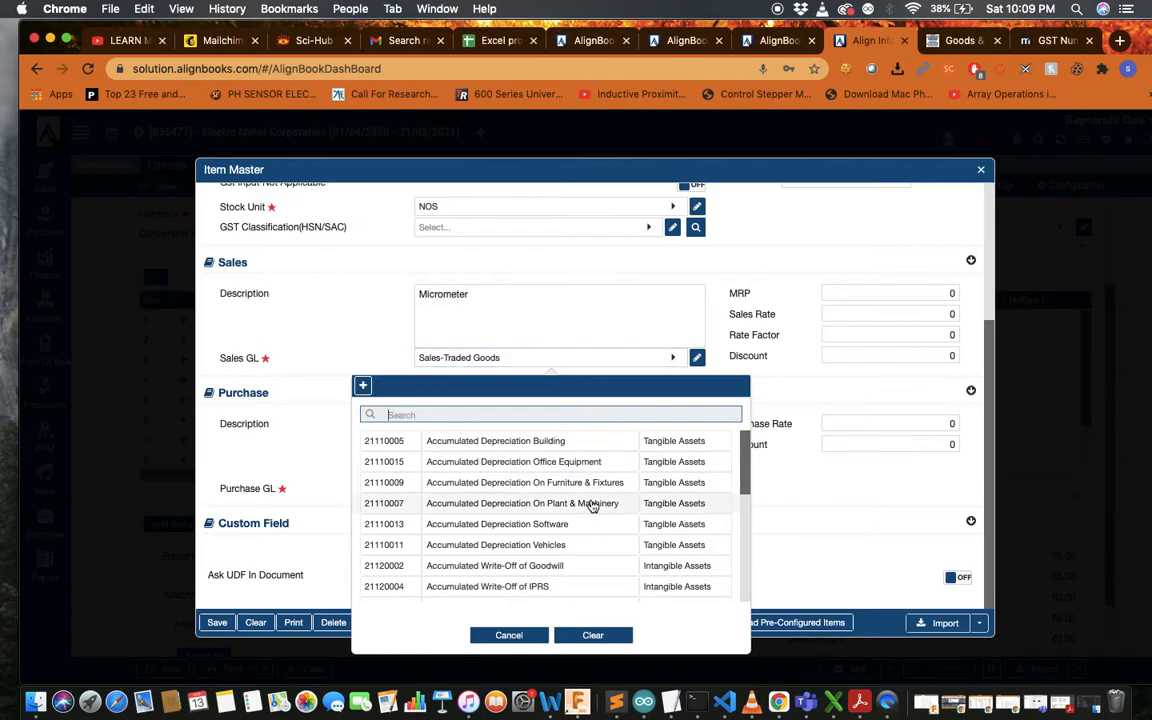
left_click(275, 465)
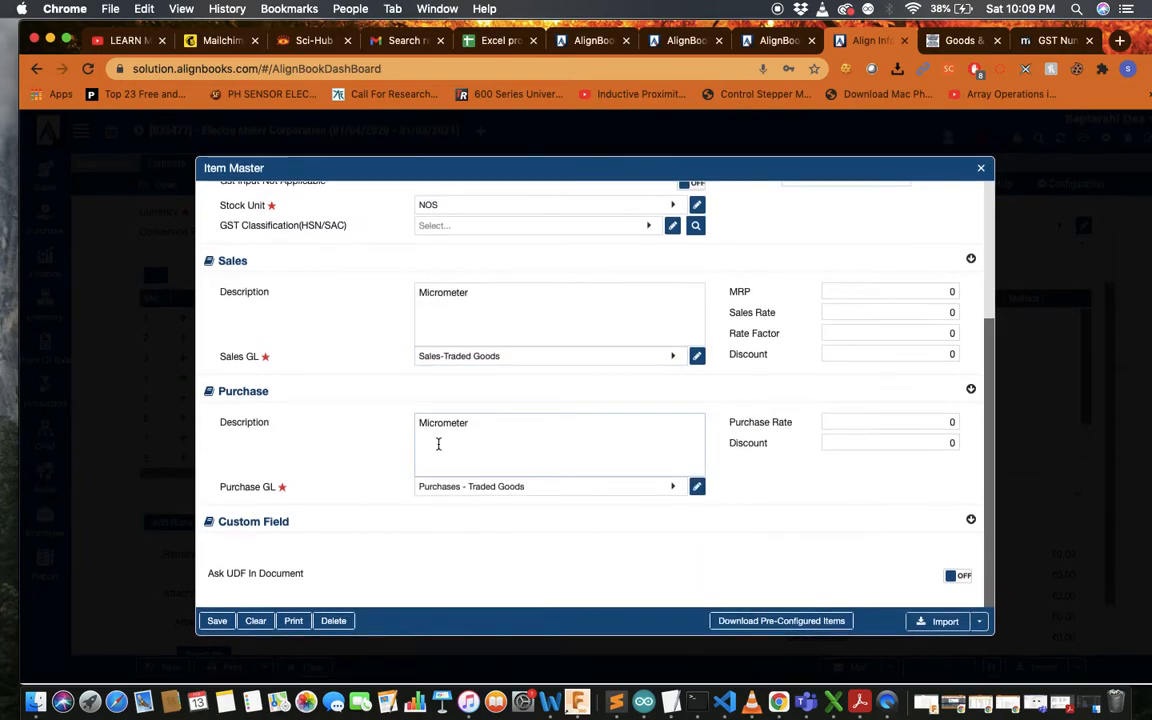
left_click(926, 291)
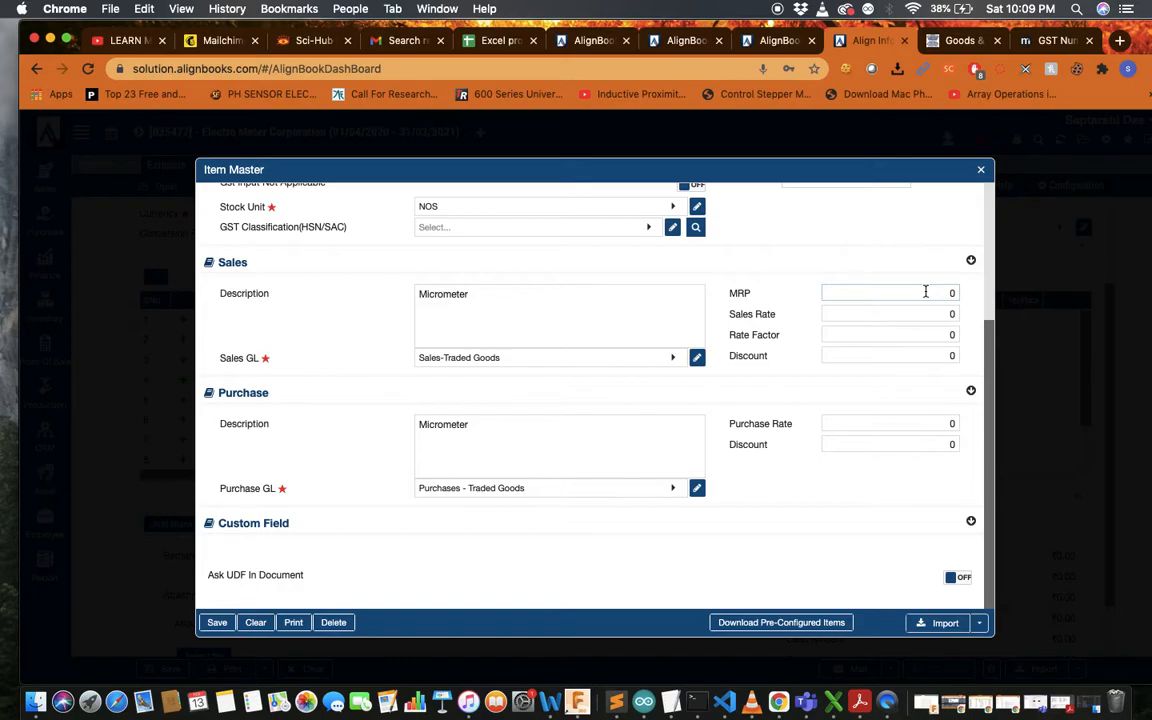
left_click(216, 622)
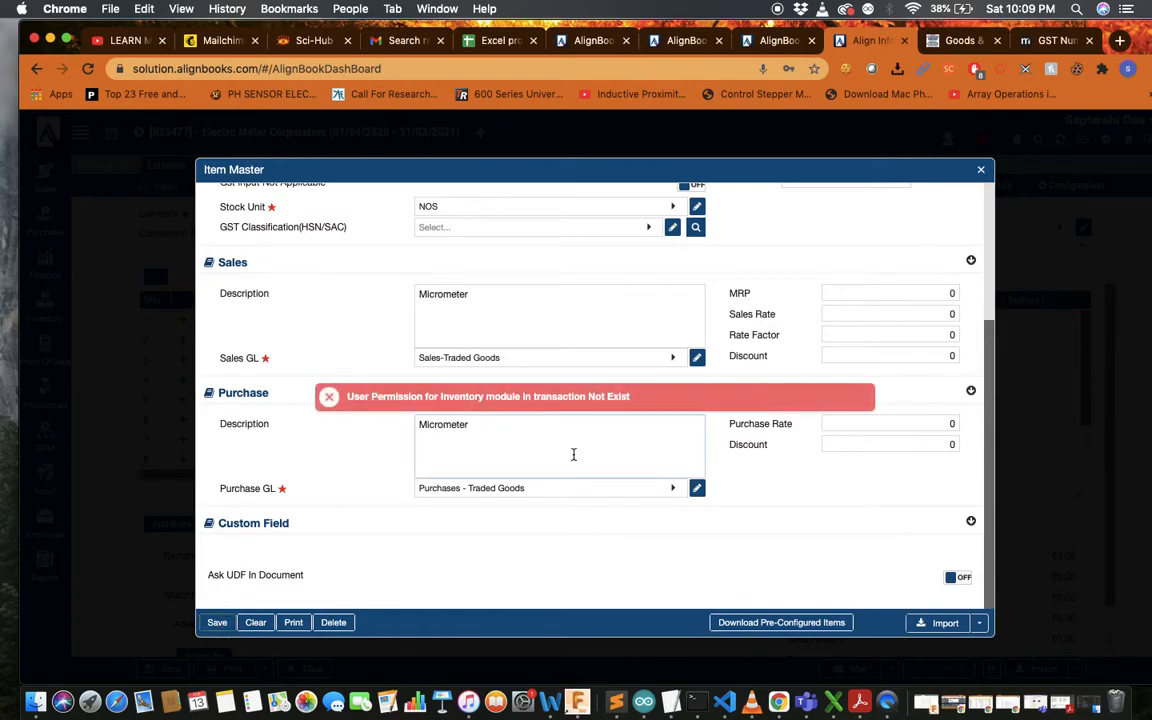
Close the unsaved Micrometer Item Master and the item type dialog, returning to the estimate
scroll(719, 443, "up", 2)
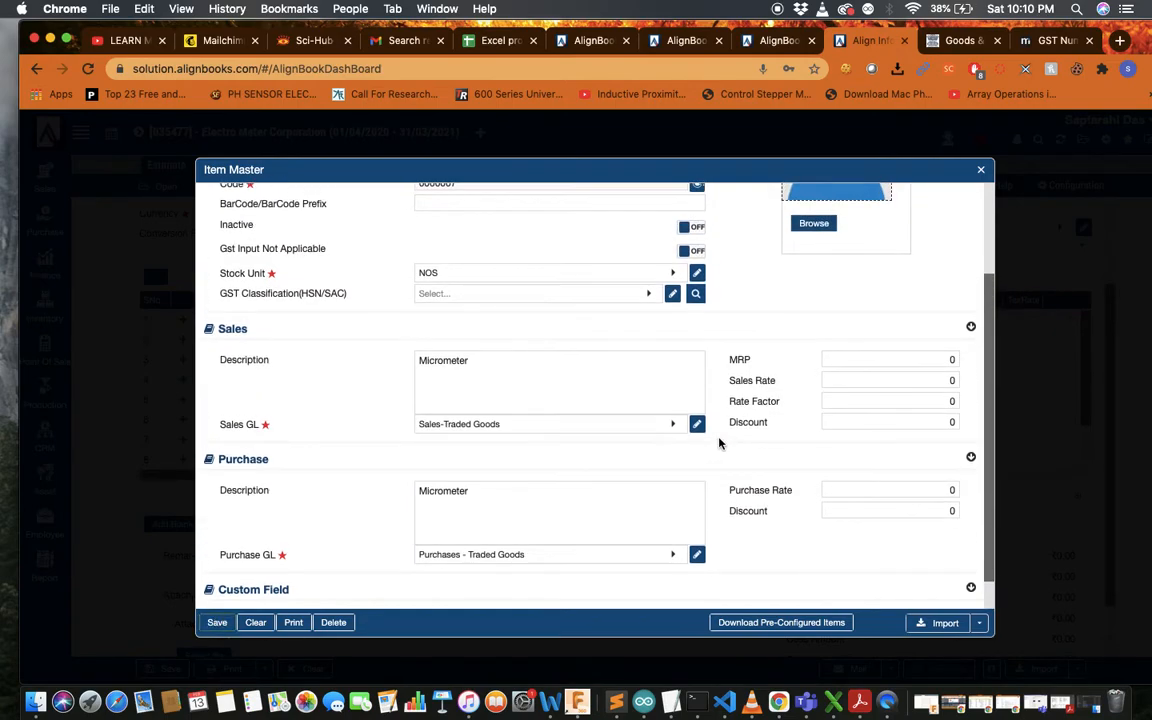
scroll(719, 443, "up", 4)
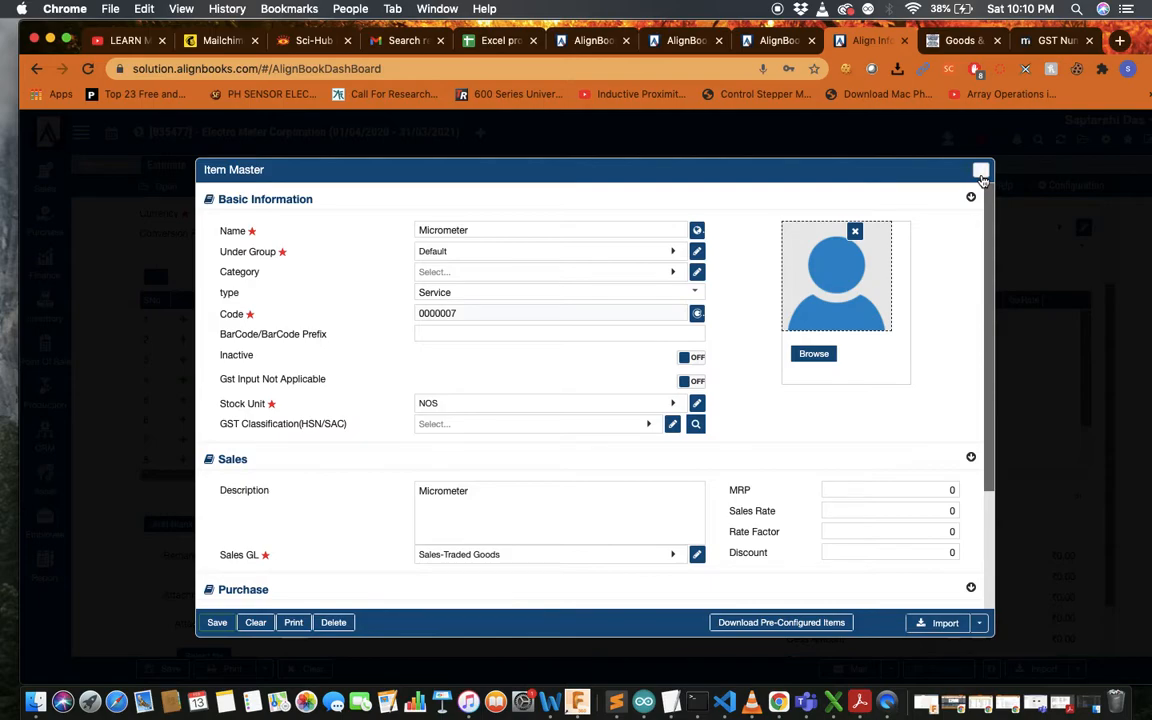
left_click(980, 172)
left_click(820, 289)
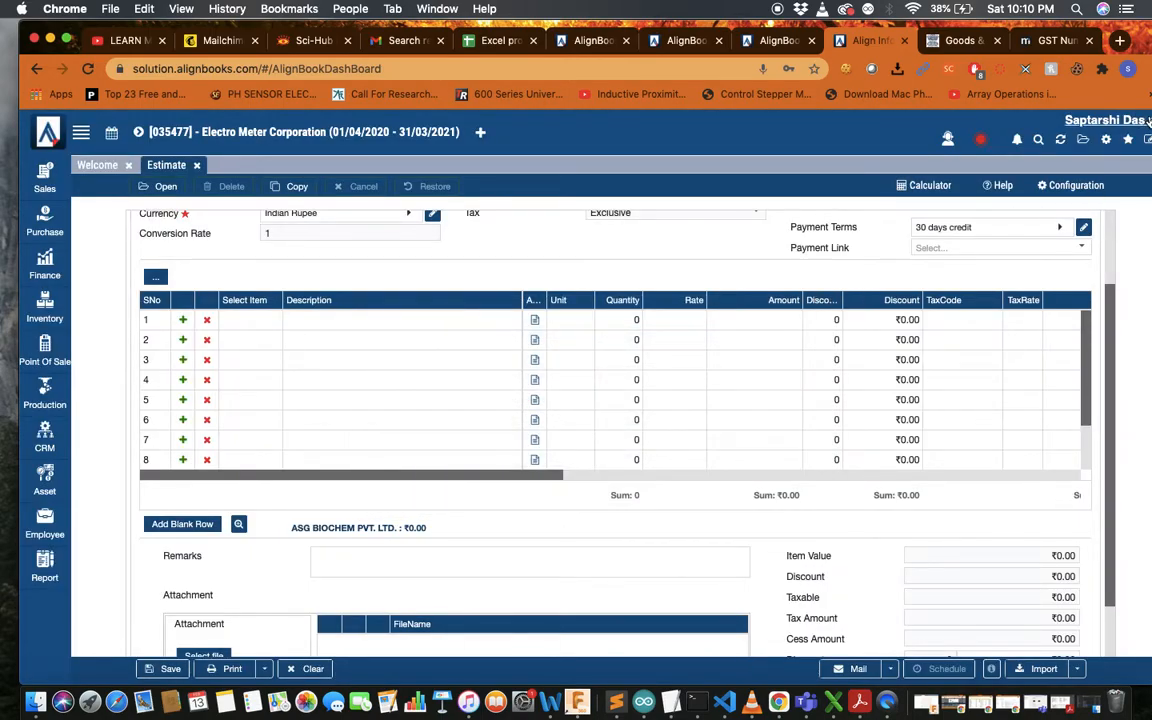
Log out of AlignBooks and sign back in to the dashboard
left_click(1149, 120)
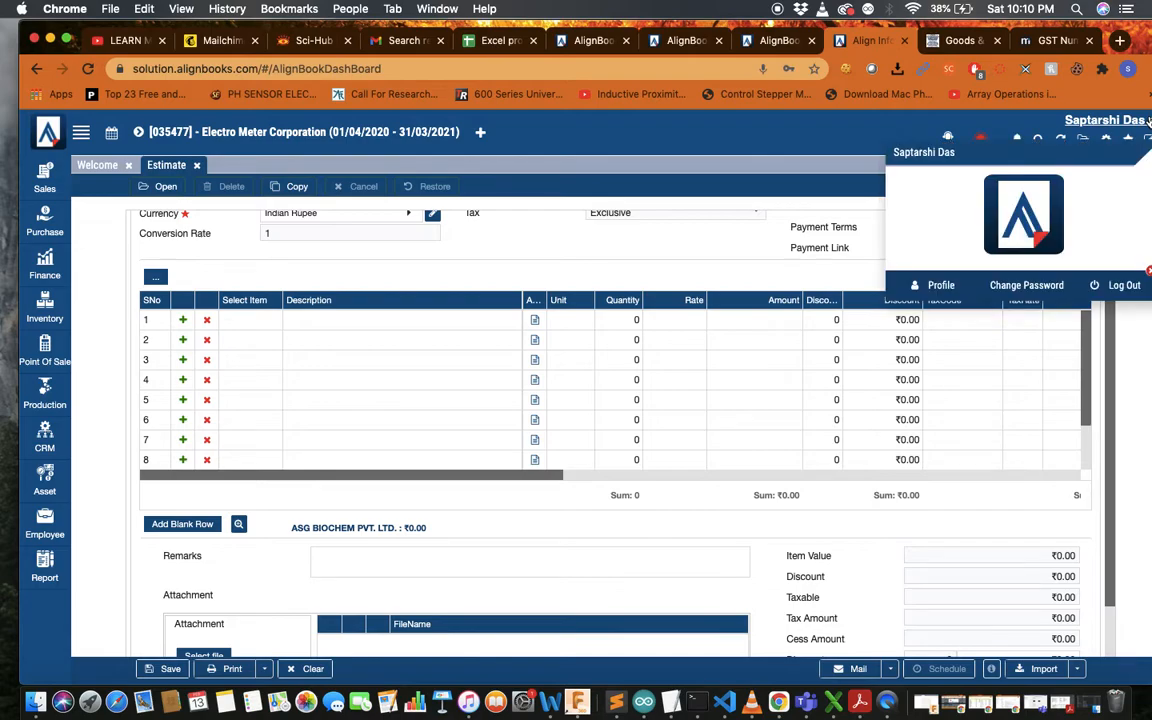
left_click(1122, 285)
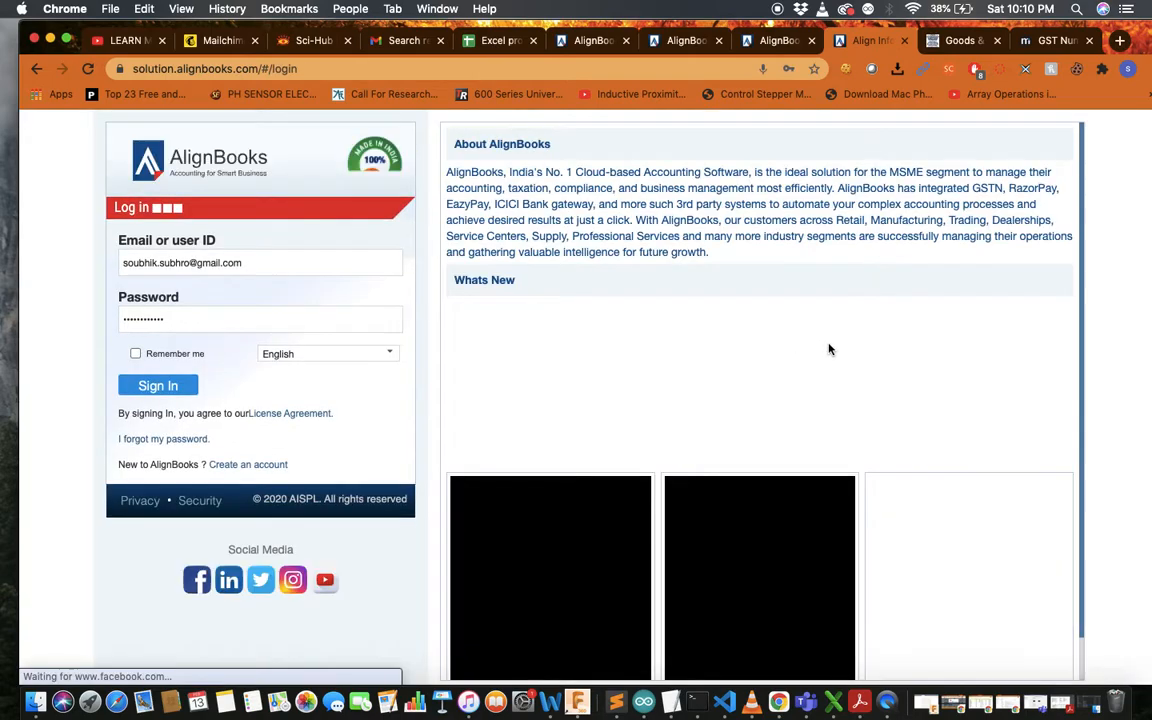
left_click(156, 384)
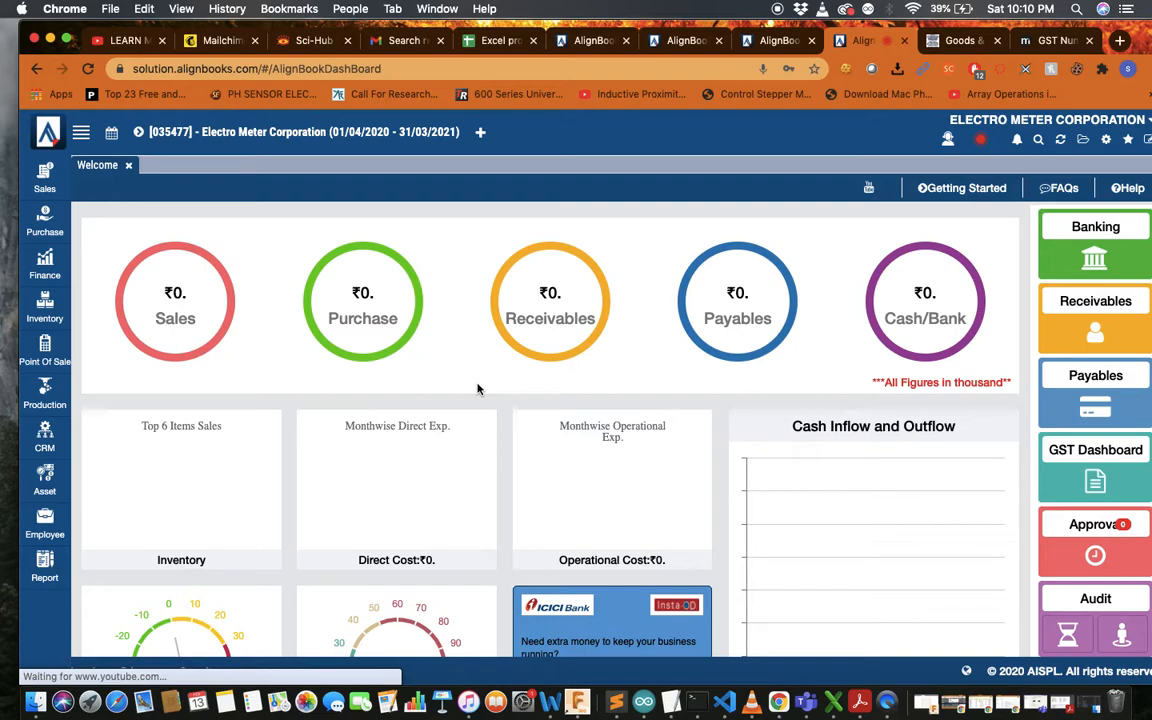
Start a new estimate with branch Kolkata and customer AMRI HOSPITALS LIMITED
left_click(47, 180)
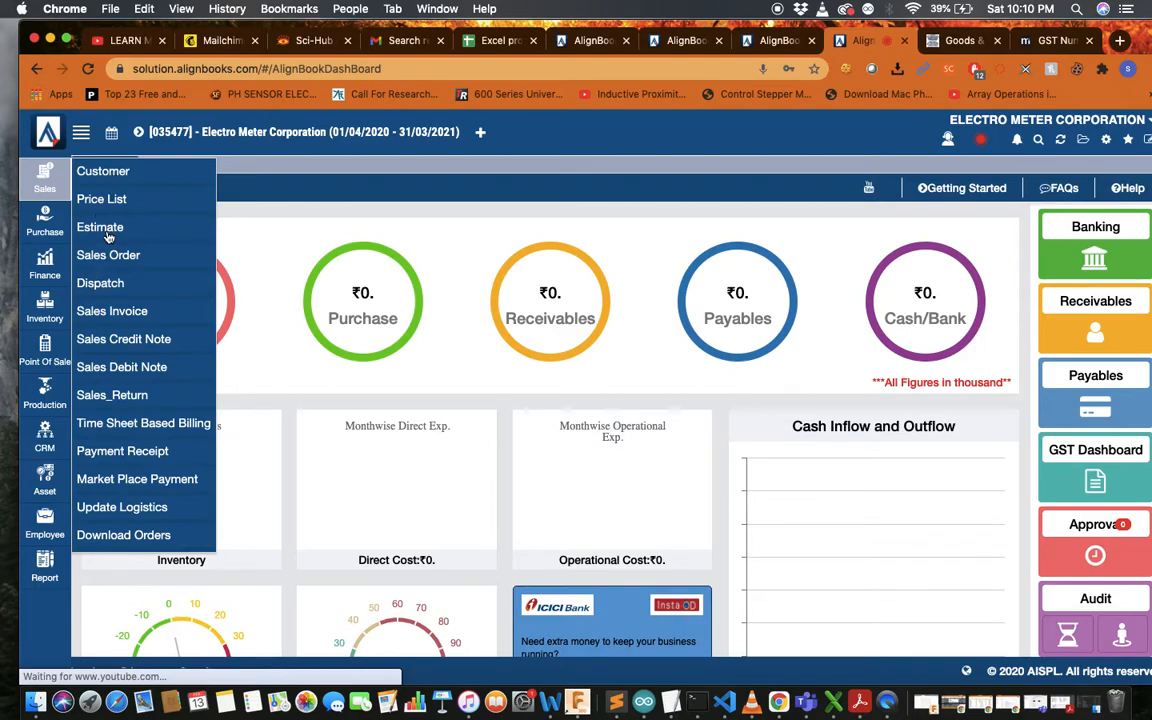
left_click(200, 228)
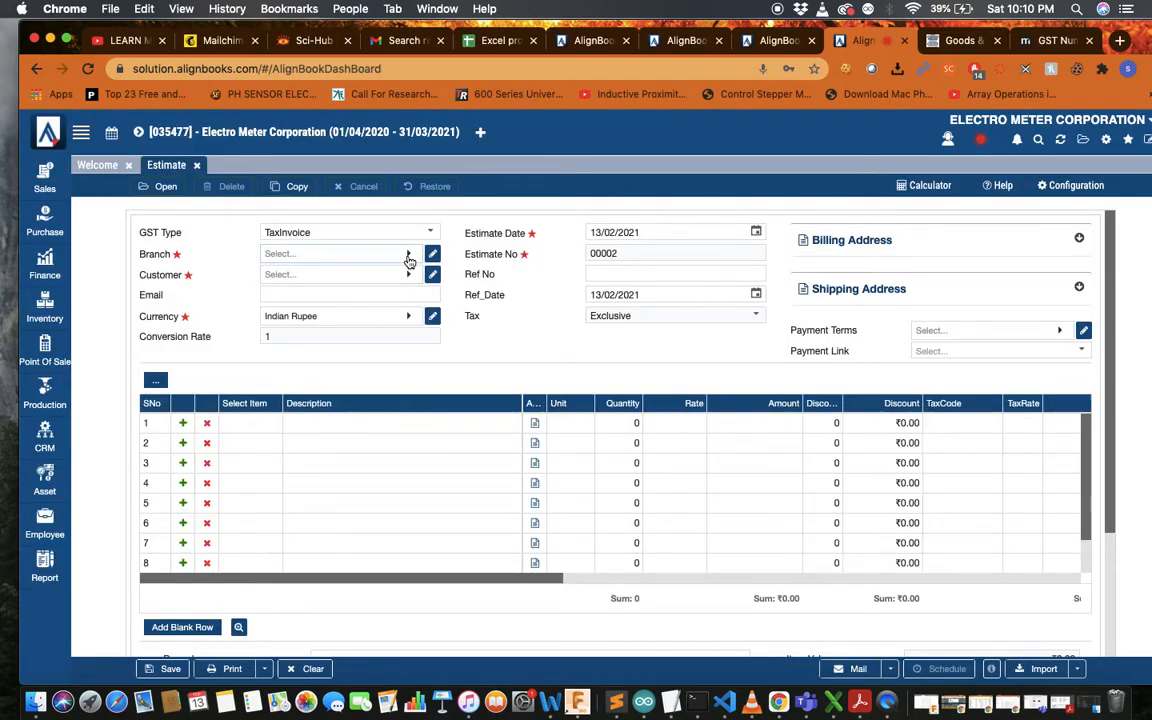
left_click(408, 256)
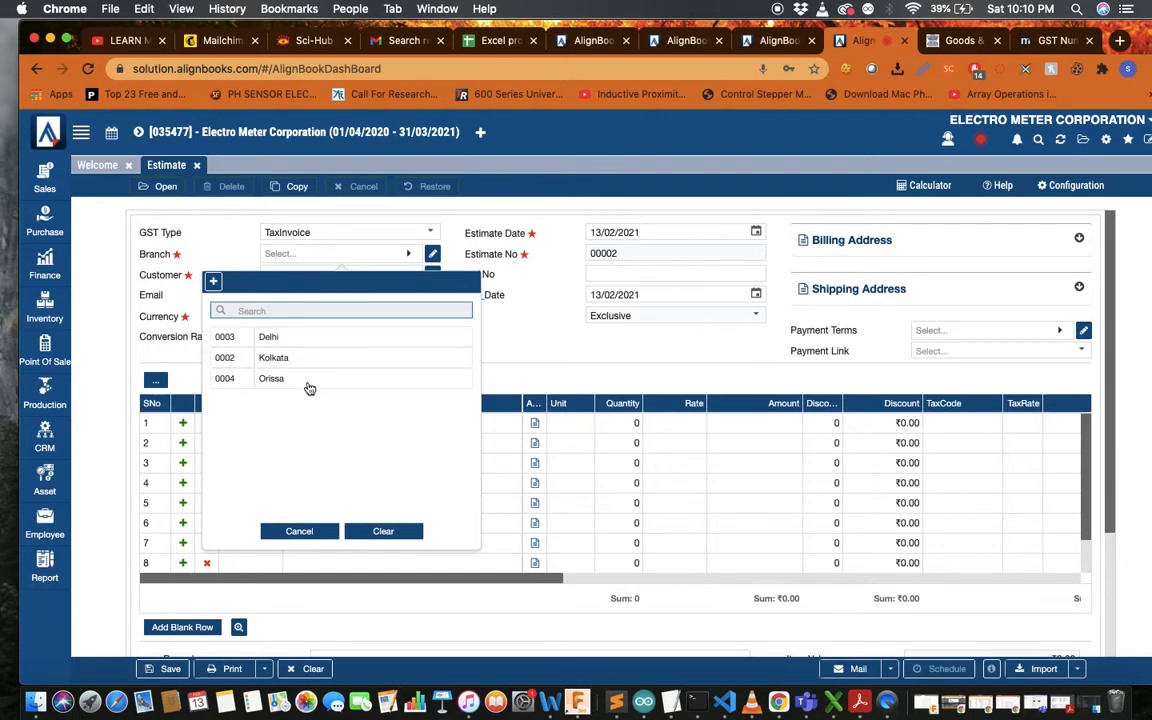
left_click(325, 363)
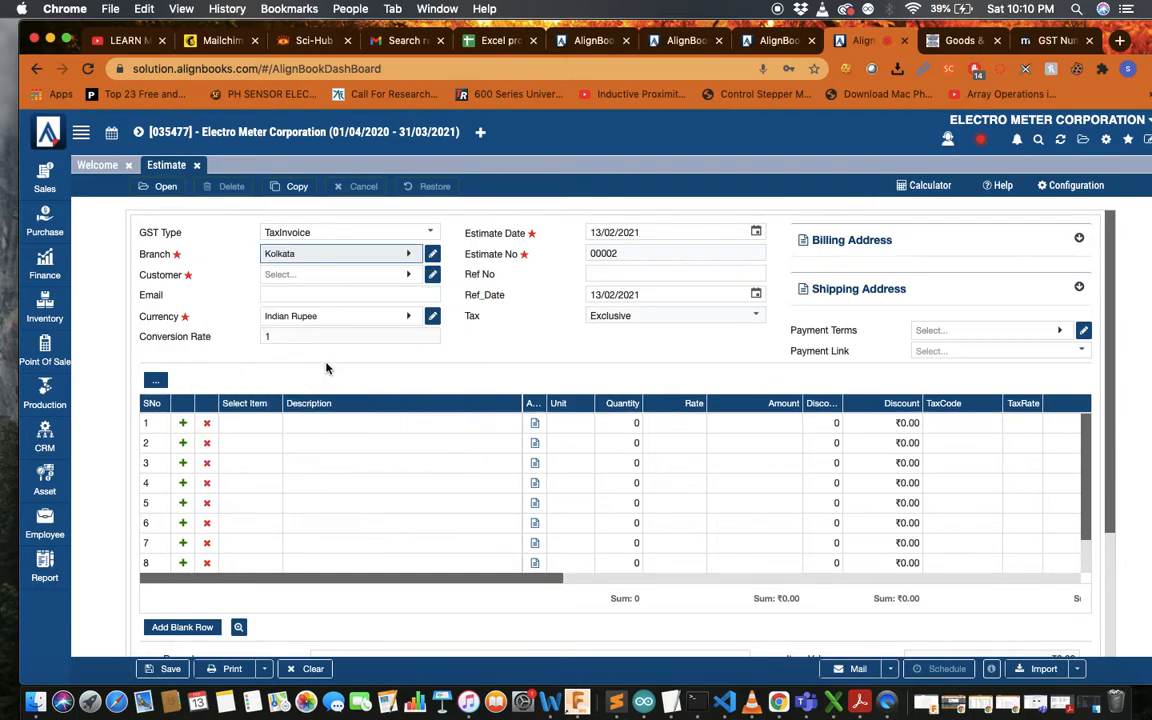
left_click(408, 275)
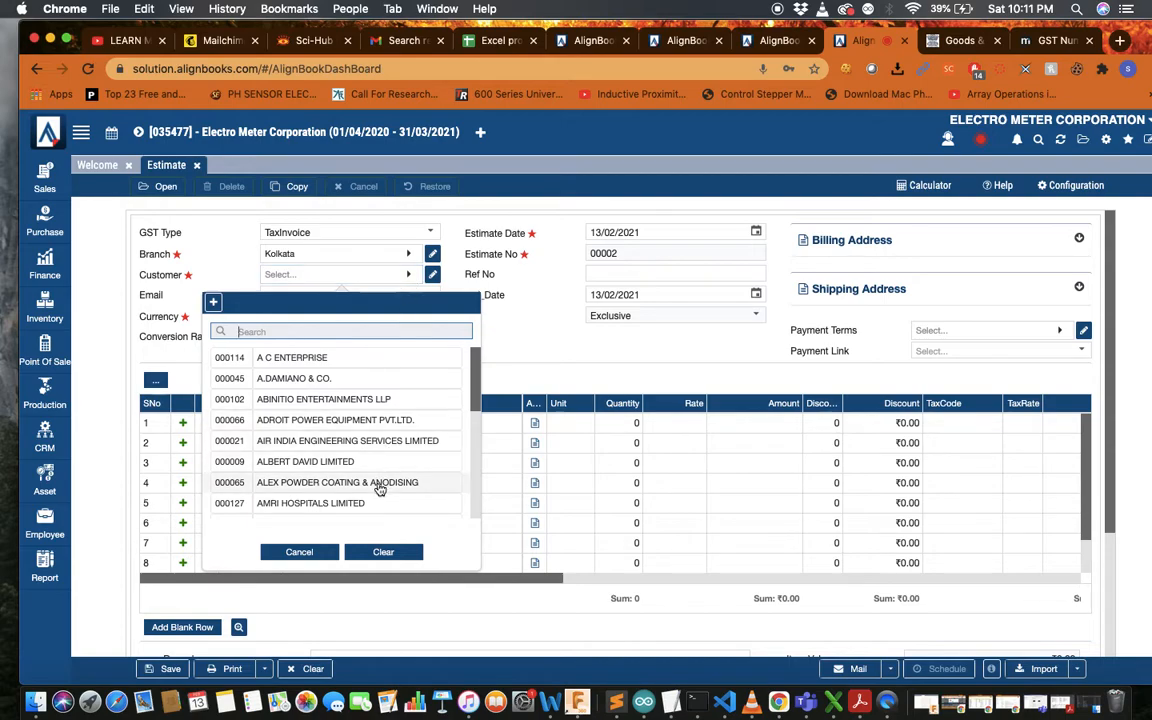
left_click(378, 504)
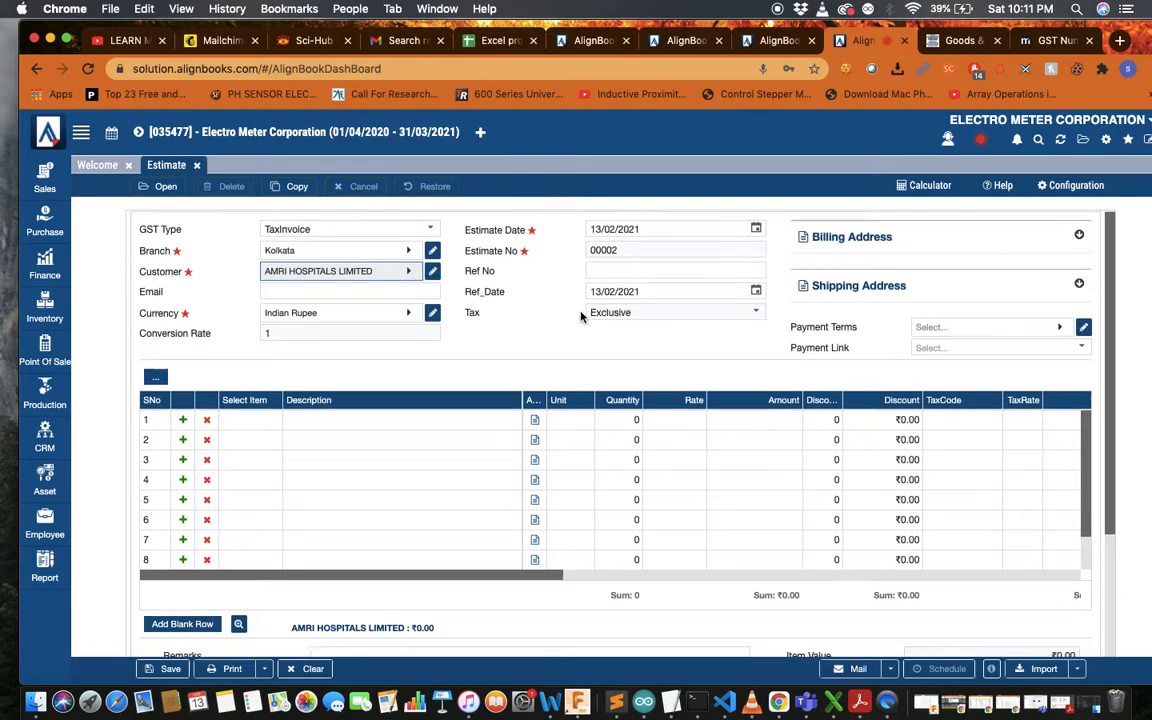
scroll(581, 316, "down", 2)
scroll(581, 316, "up", 2)
scroll(581, 316, "down", 3)
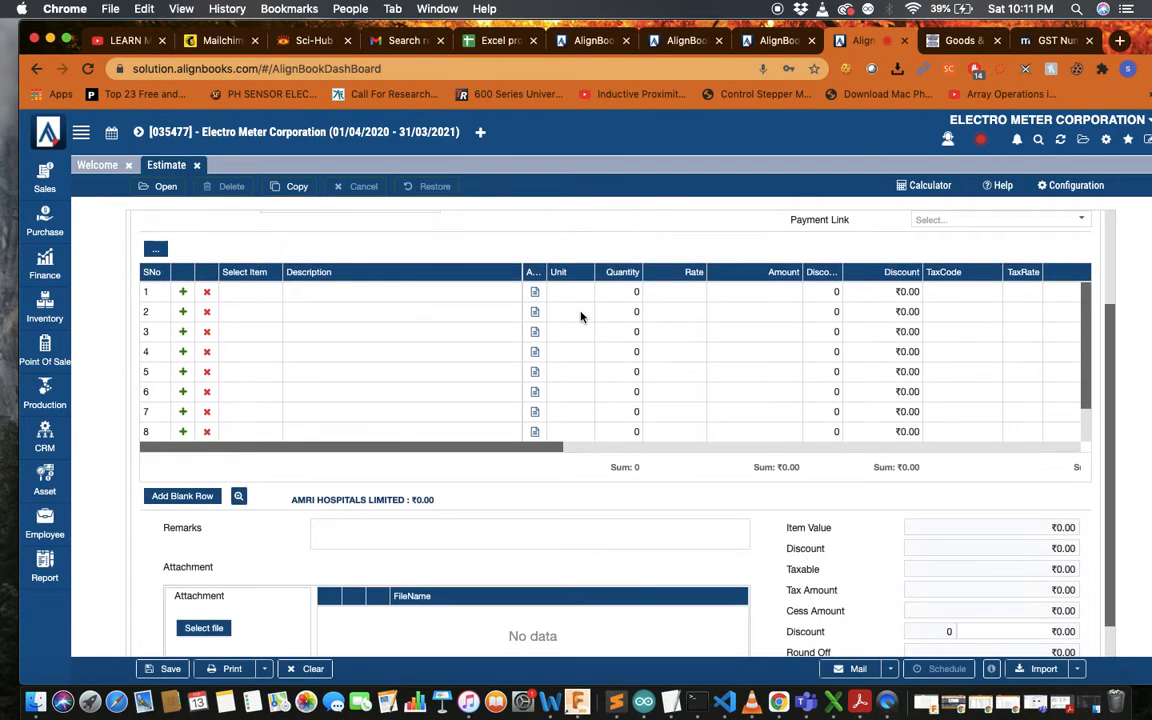
left_click(246, 293)
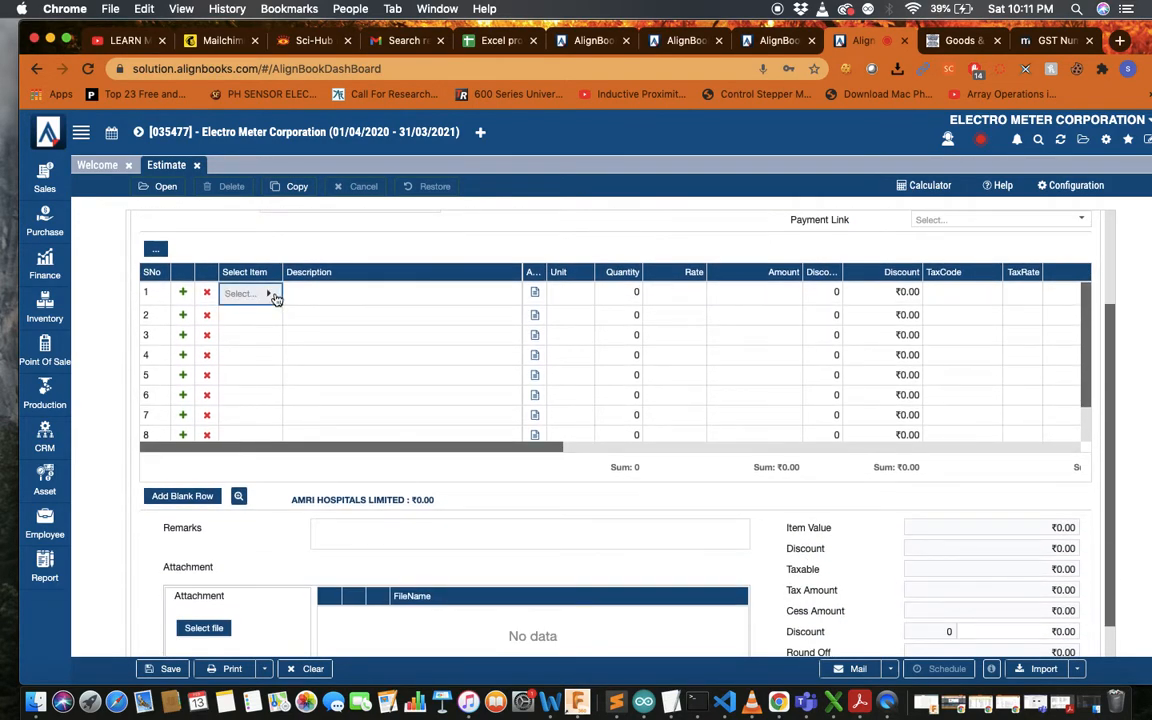
From row 1's item picker, create a Service item named Micrometer and begin a new item group
left_click(271, 295)
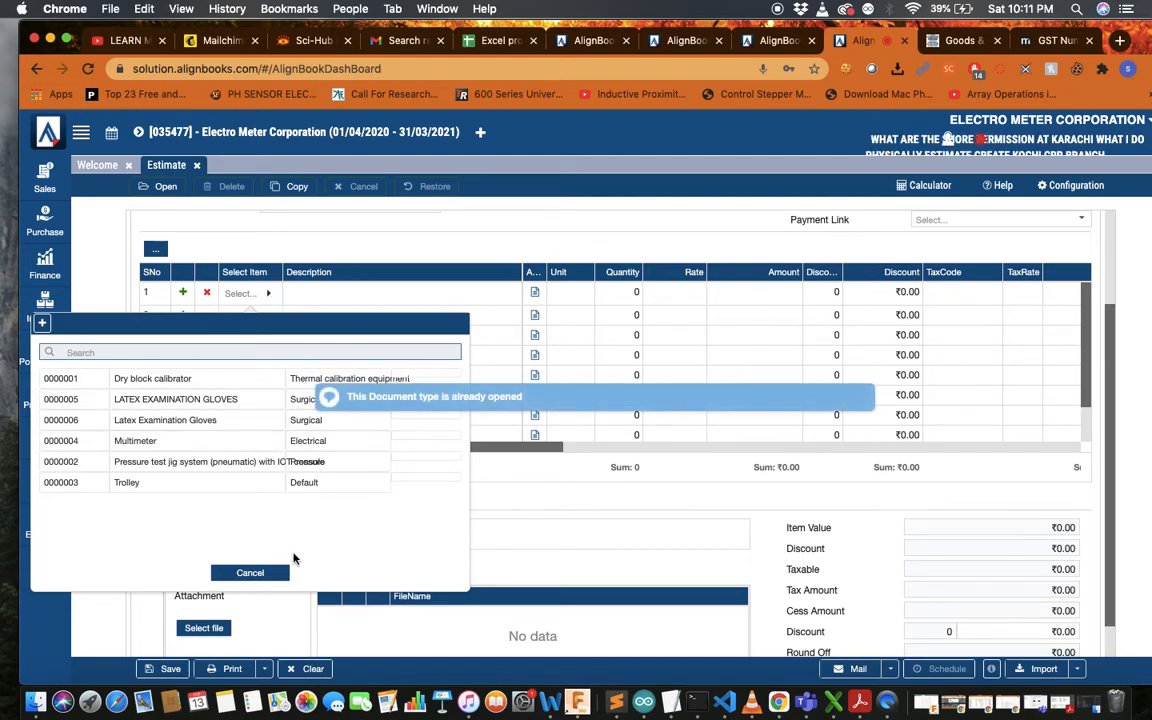
left_click(42, 321)
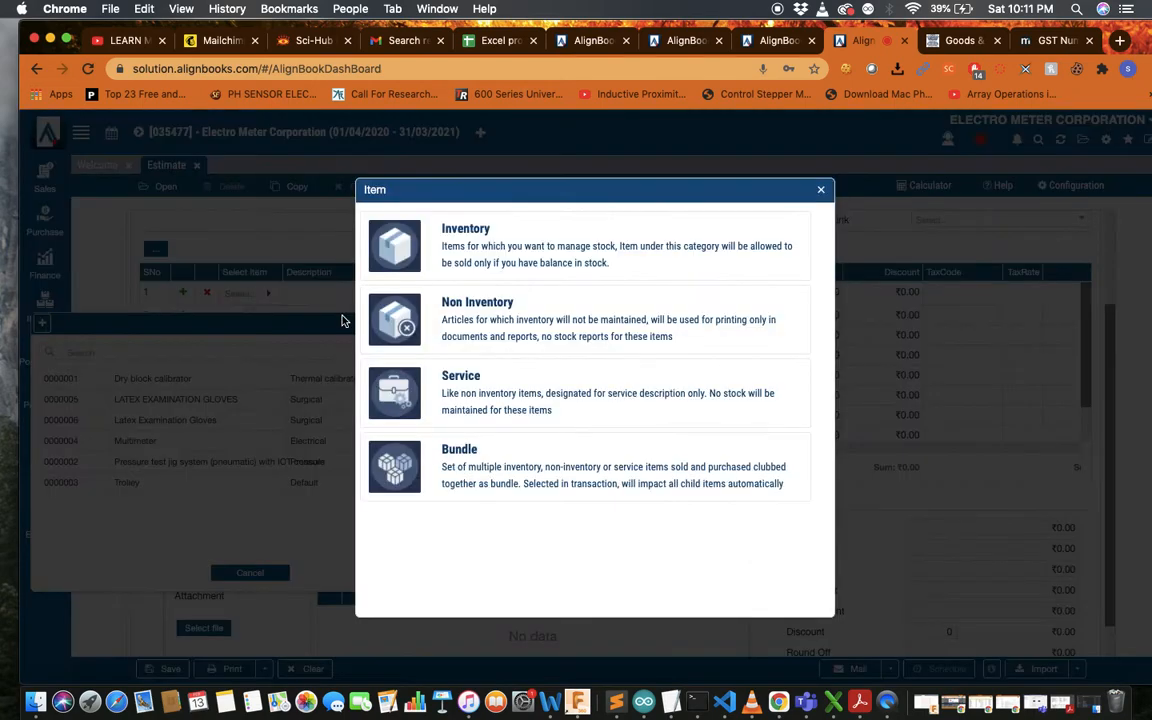
left_click(586, 410)
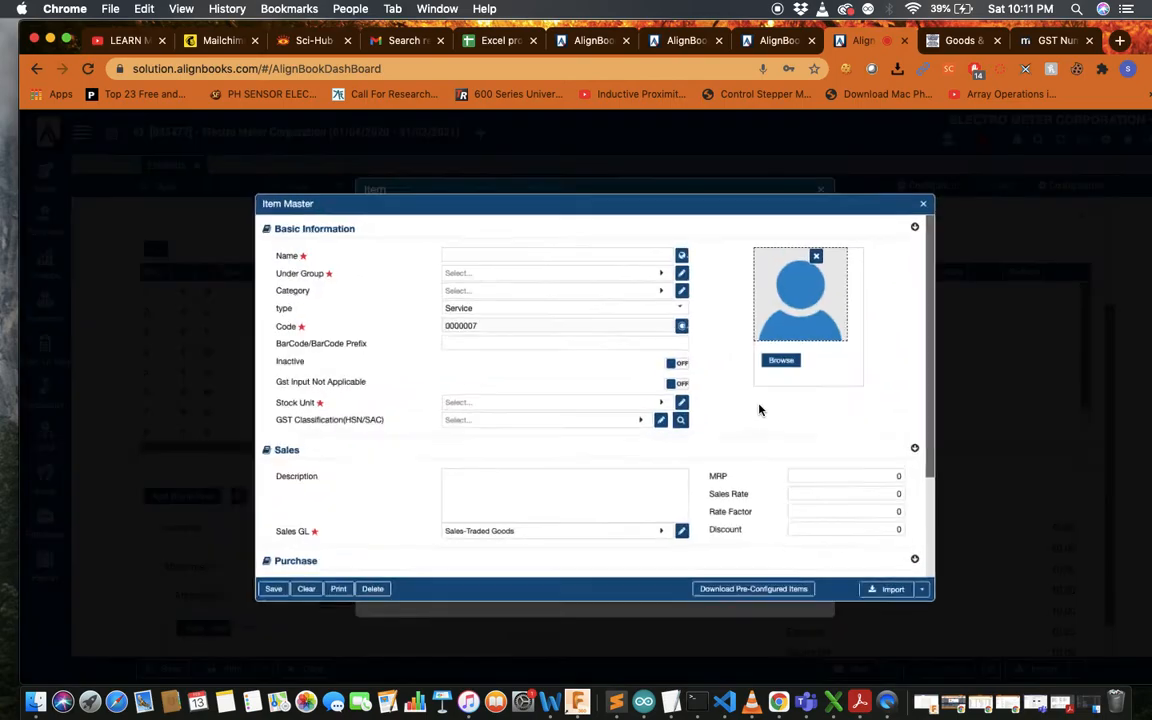
left_click(492, 229)
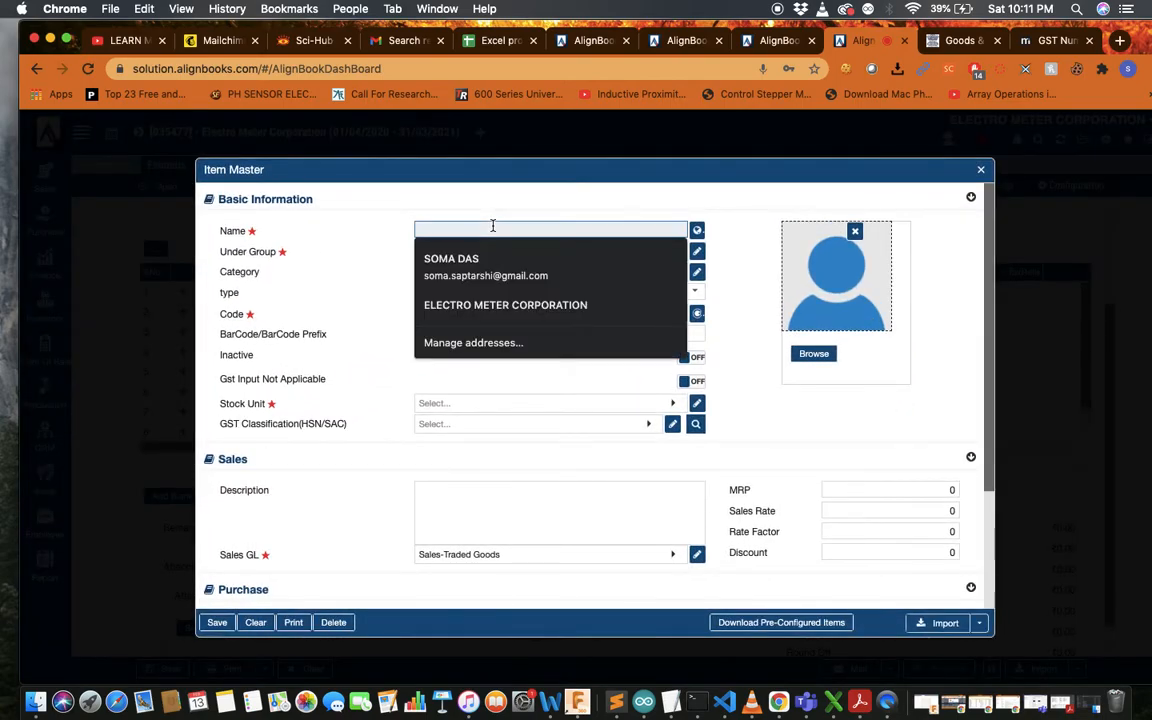
type("Microm")
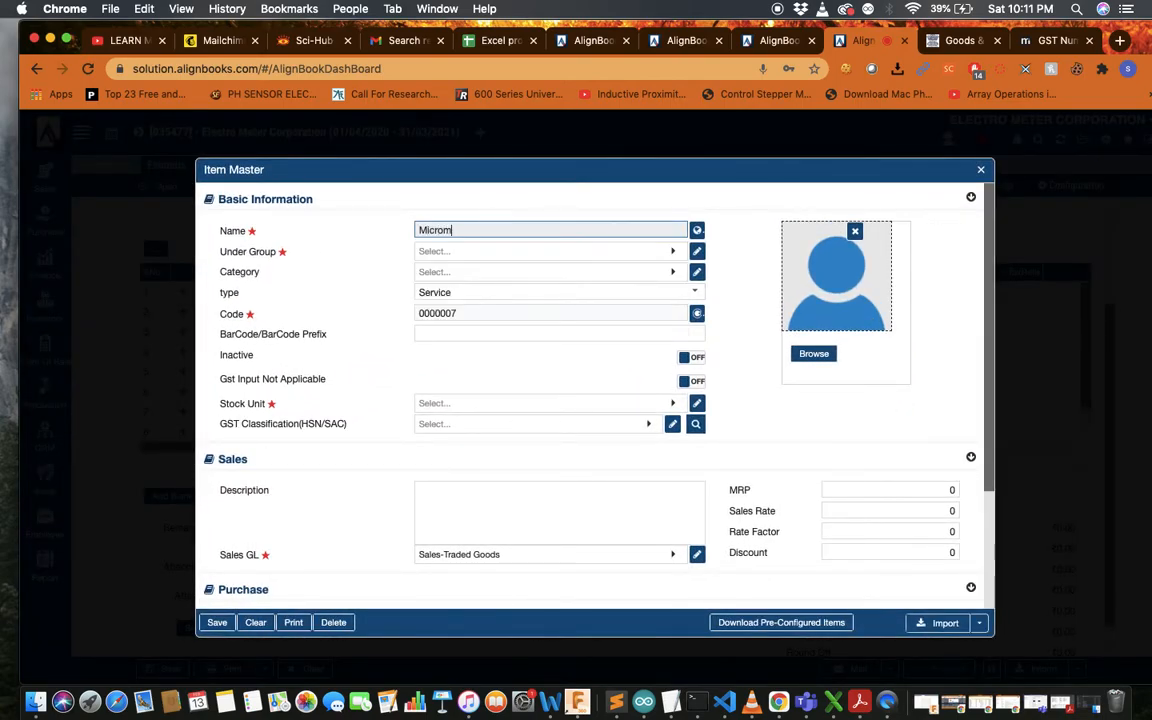
type("et")
key("BackSpace")
type("eter")
key("Tab")
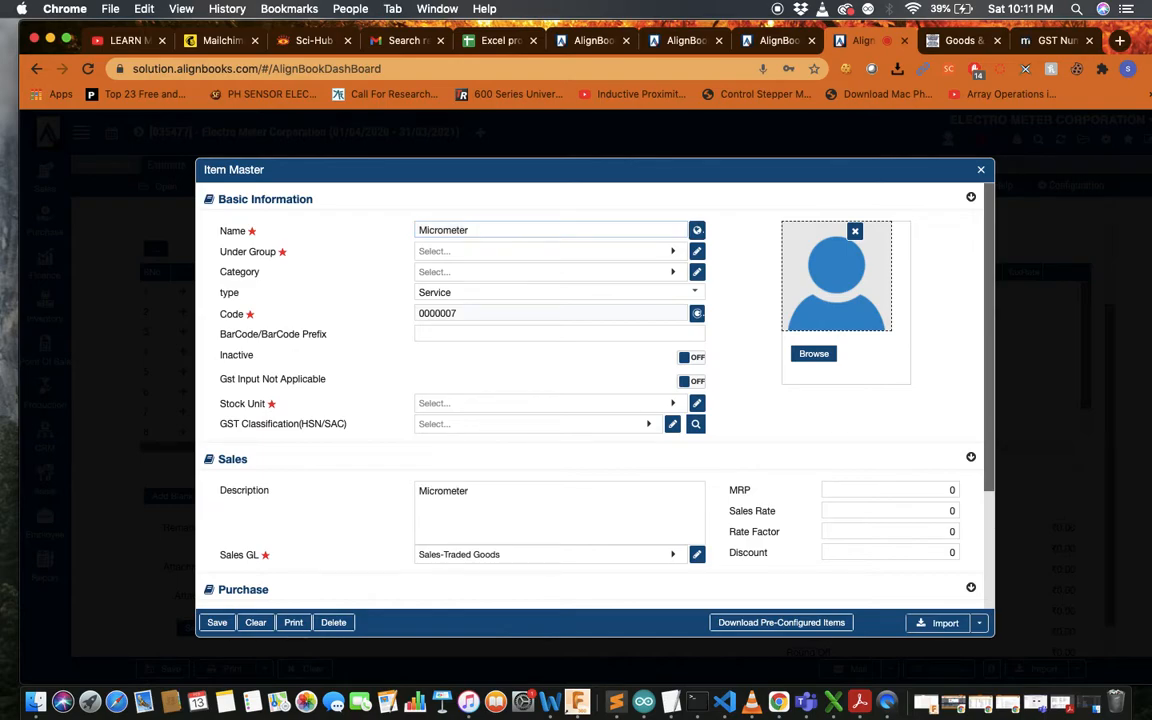
left_click(673, 251)
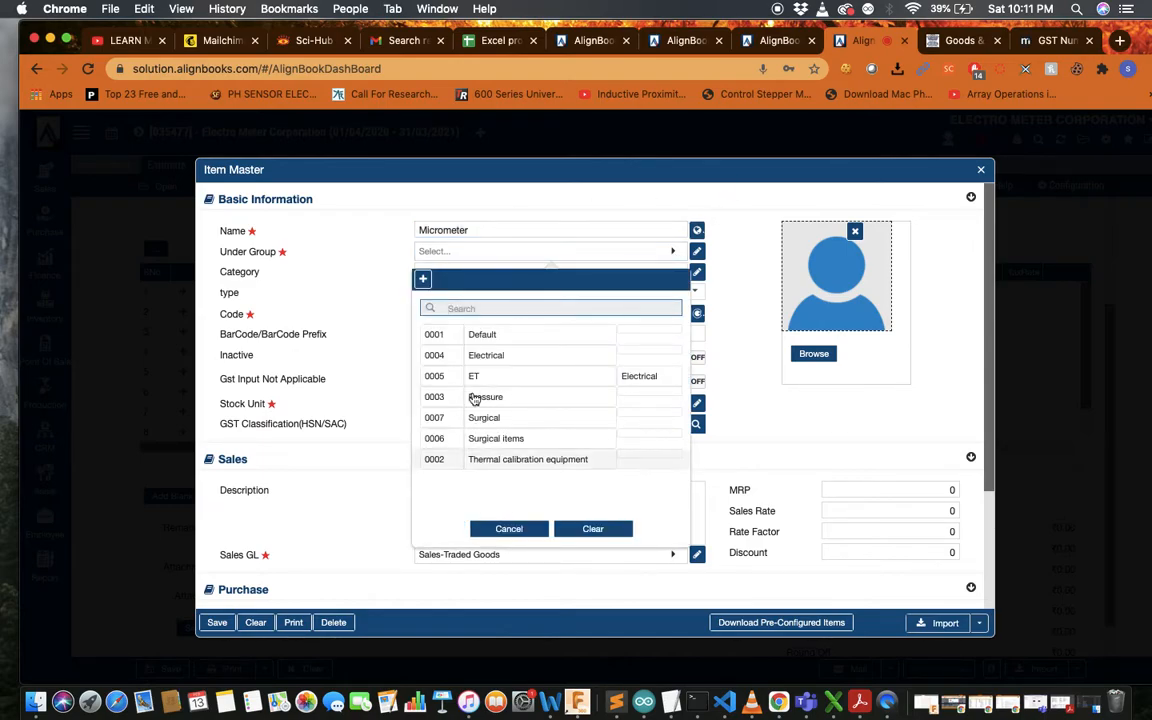
left_click(423, 279)
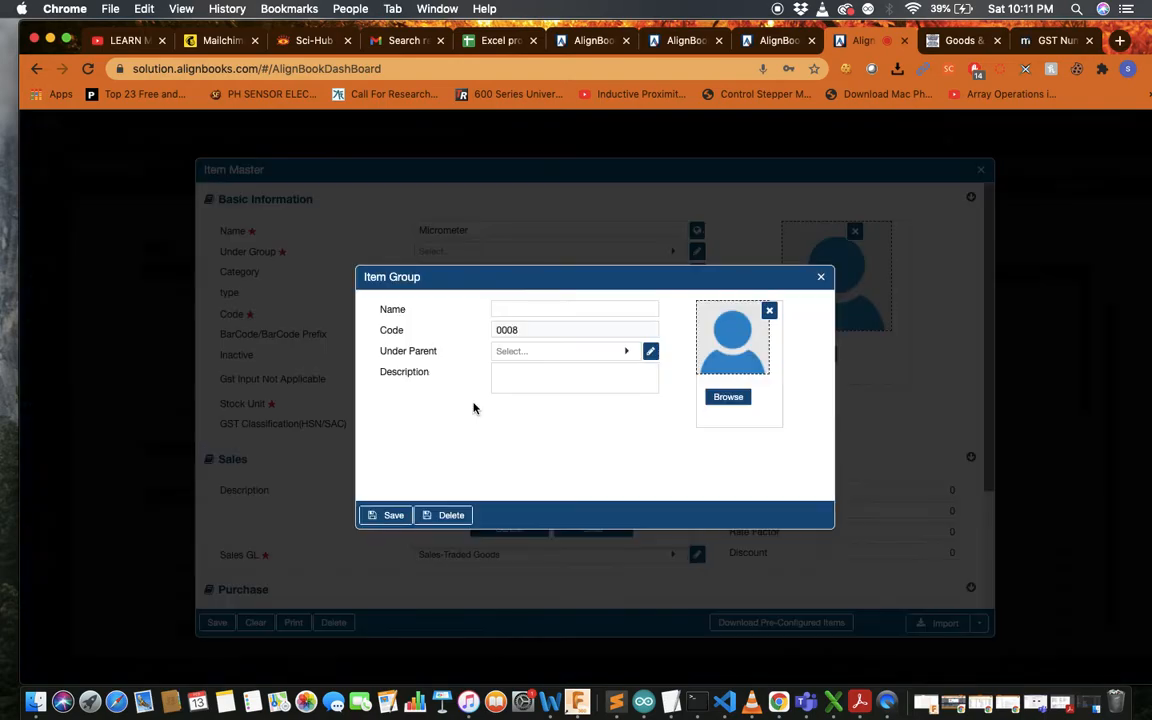
Create and save the item group 'Dimensional calibration'
left_click(591, 305)
type("Dimensiona")
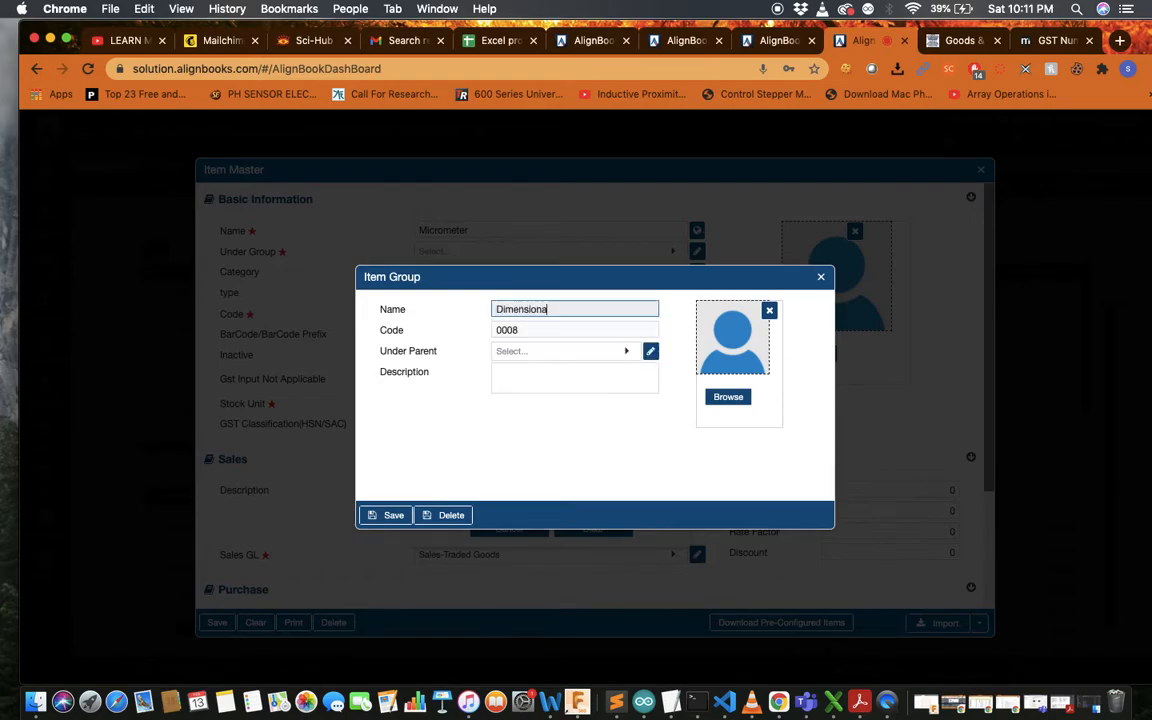
type("l calibration")
left_click(385, 514)
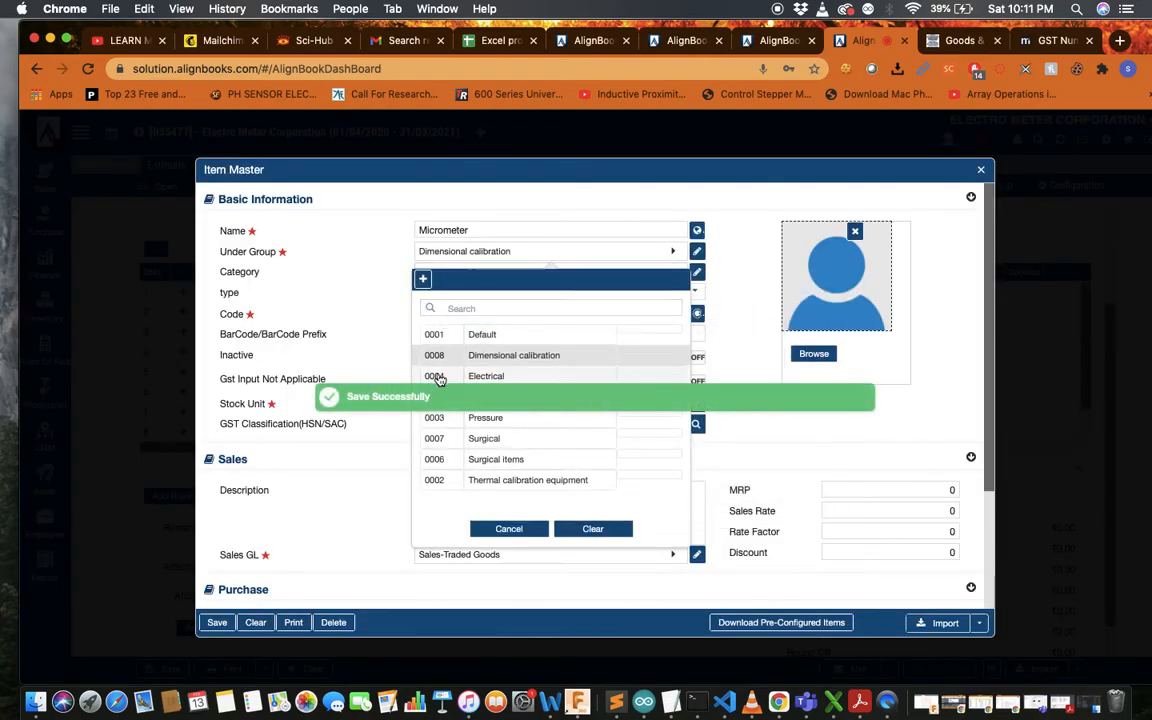
left_click(383, 318)
Assign Micrometer to the Dimensional calibration group
left_click(479, 257)
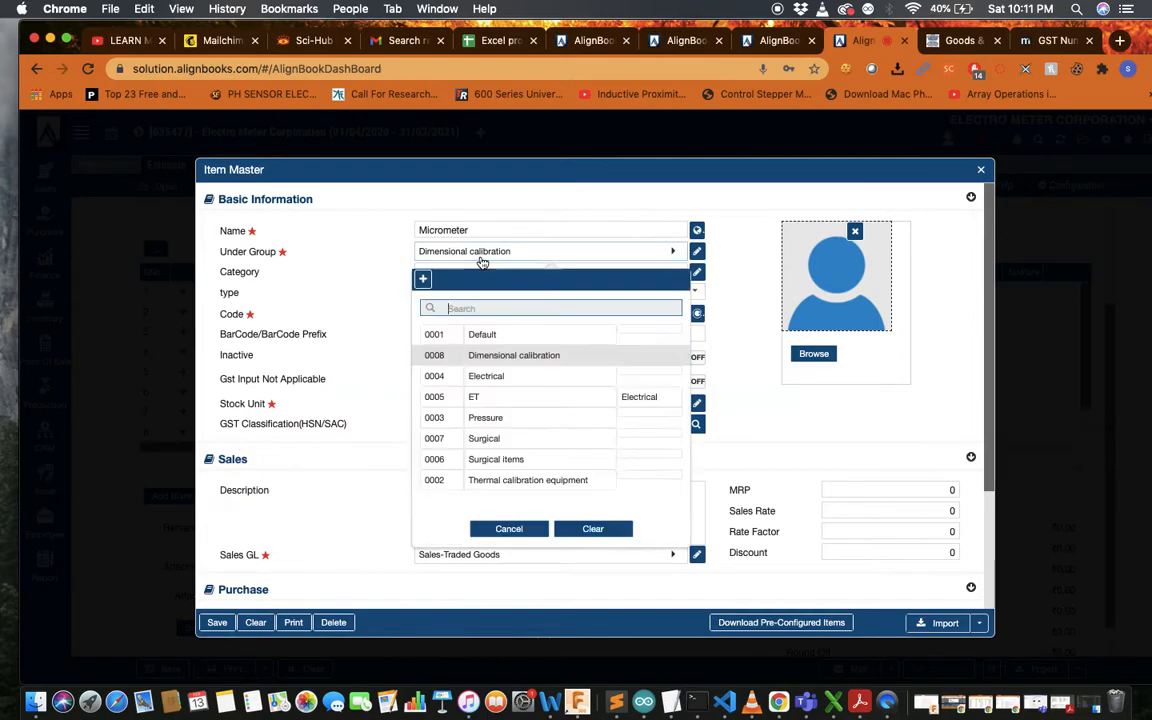
left_click(507, 363)
left_click(345, 314)
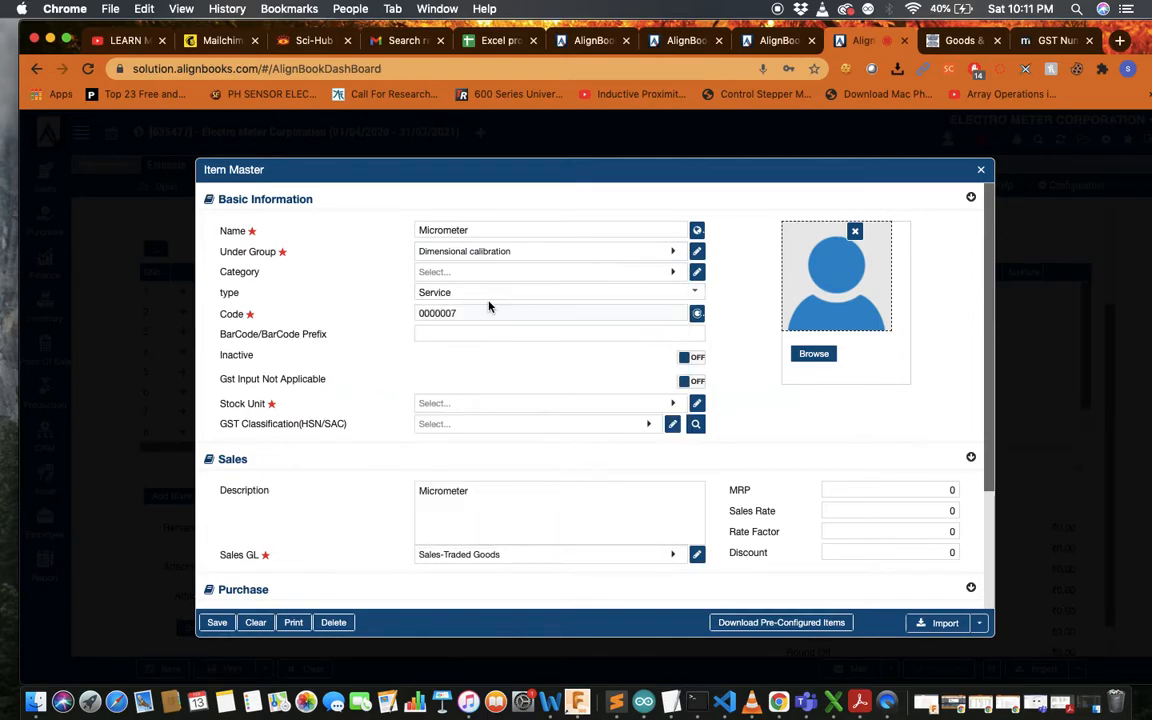
left_click(660, 272)
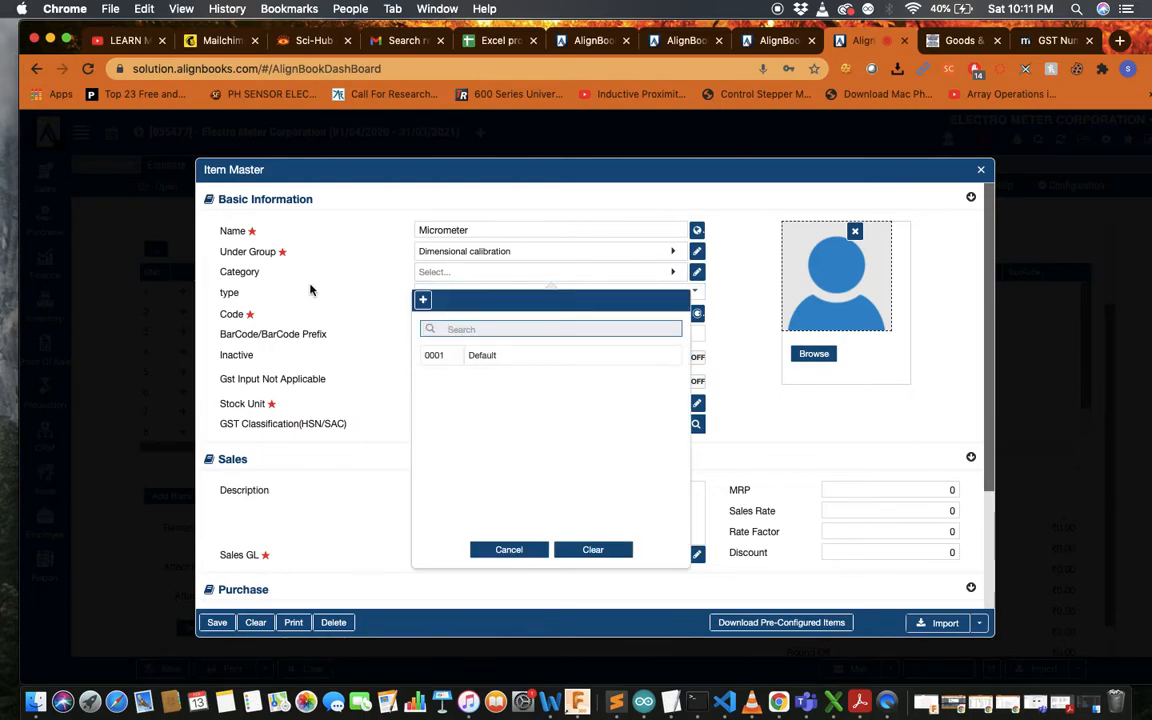
left_click(378, 313)
Set the stock unit to NOS and save the Micrometer item
scroll(378, 313, "down", 2)
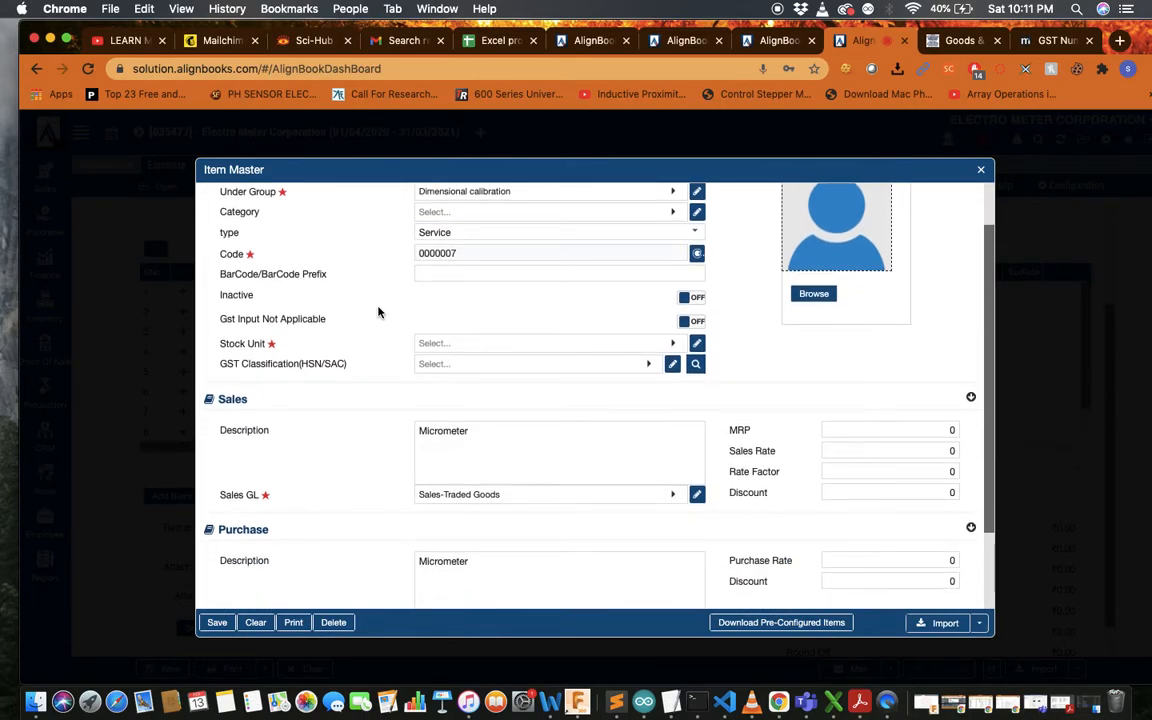
left_click(516, 340)
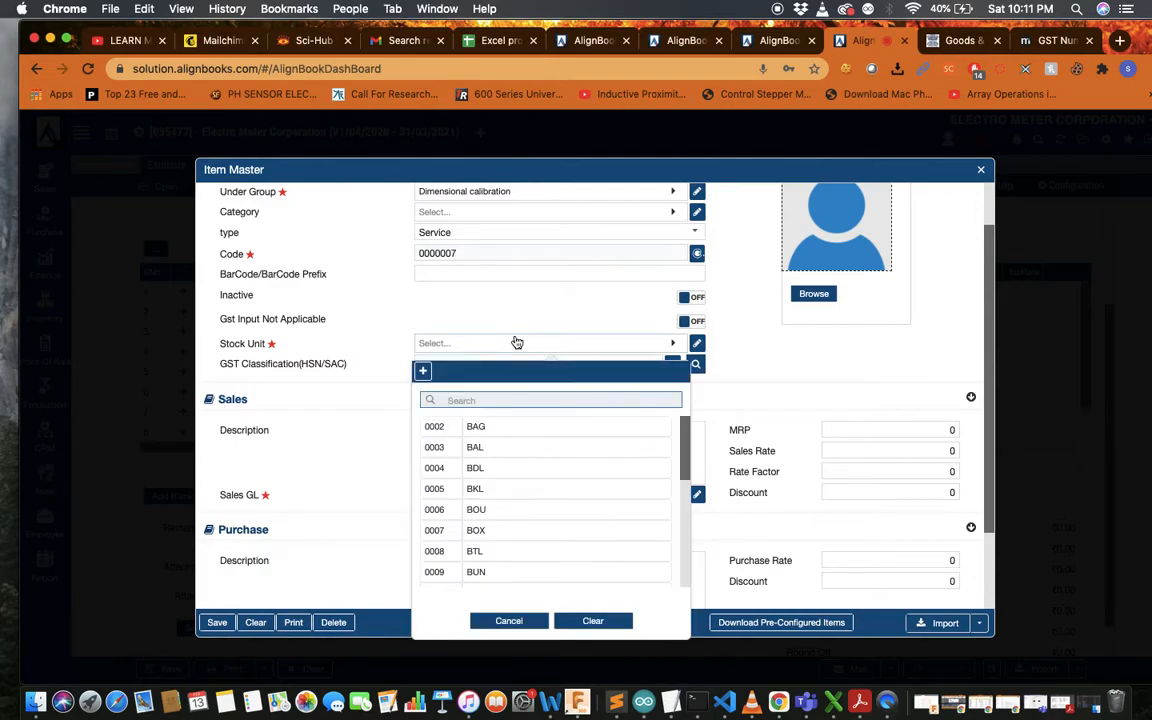
type("nos")
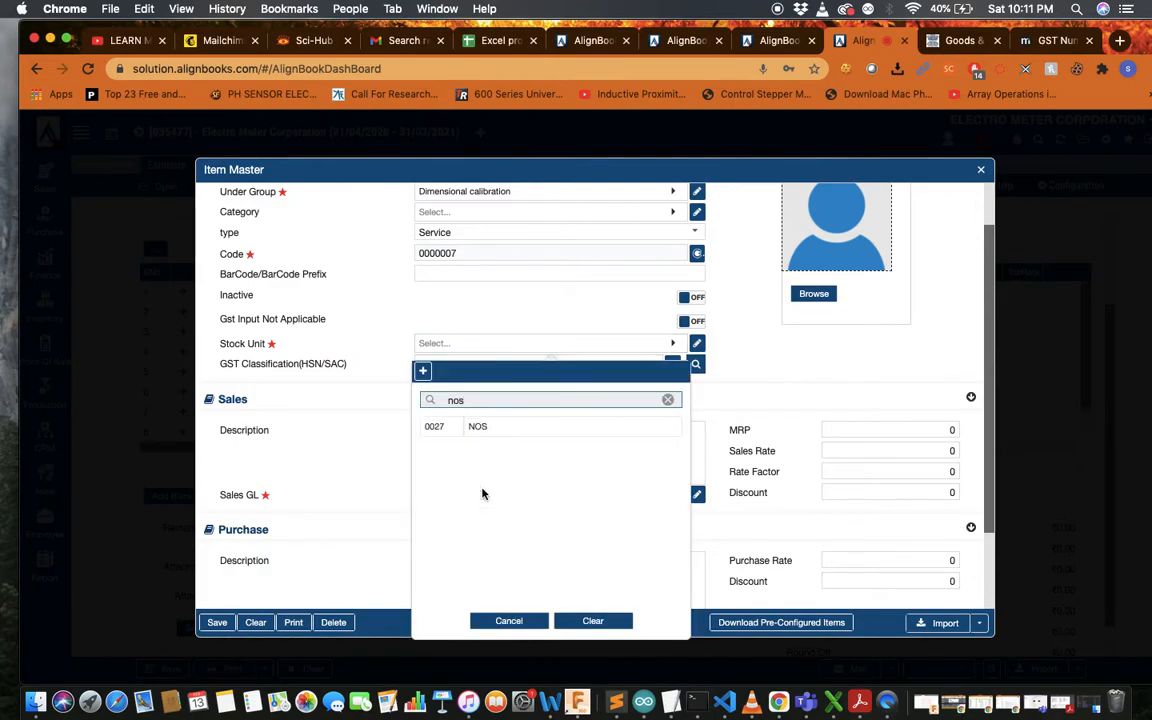
left_click(497, 429)
scroll(378, 411, "down", 3)
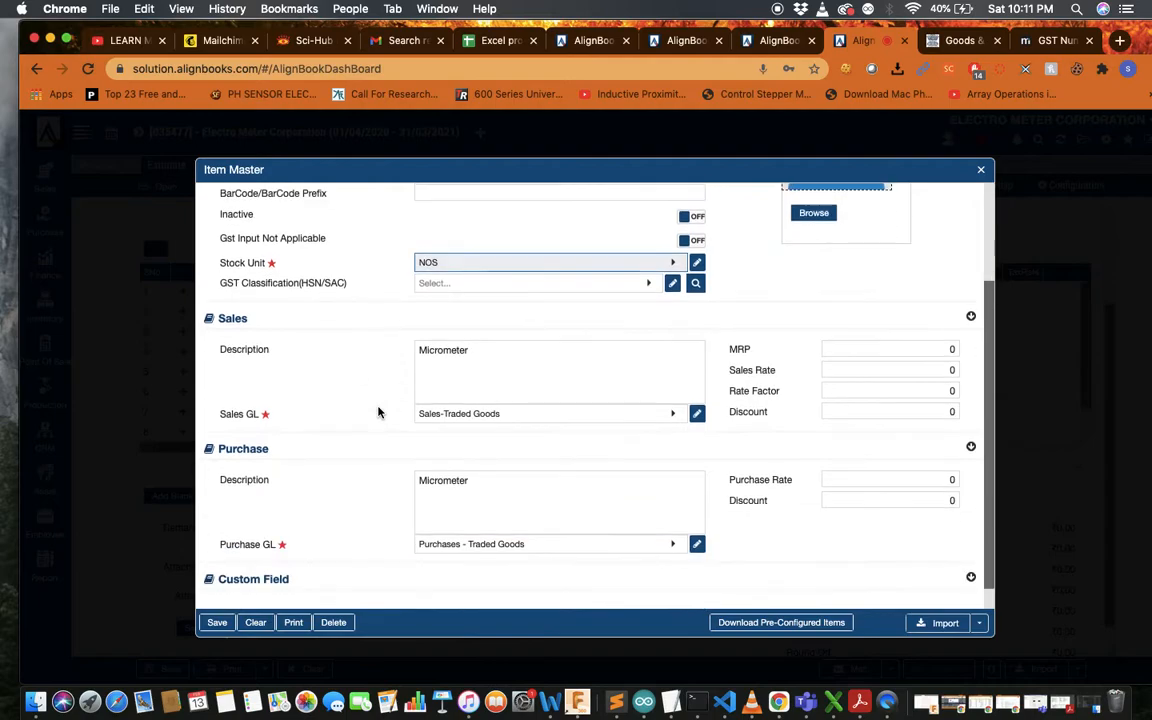
left_click(217, 622)
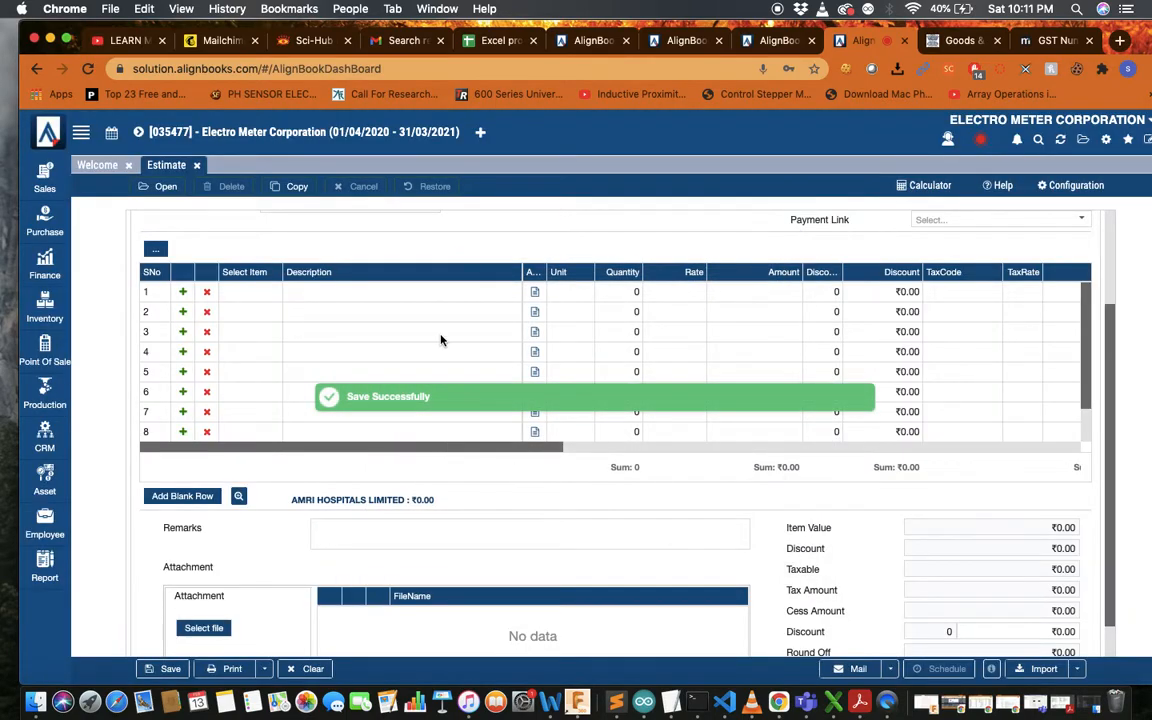
Put item 0000007 Micrometer into row 1 and accept its attribute panel
left_click(262, 293)
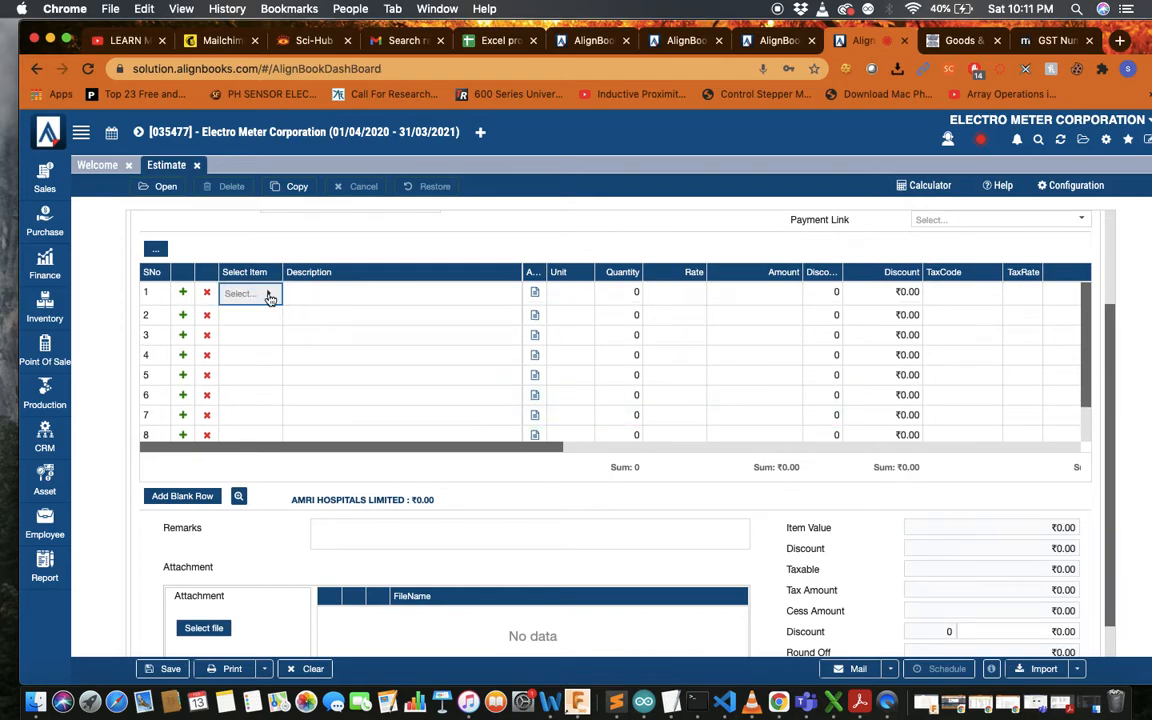
left_click(266, 293)
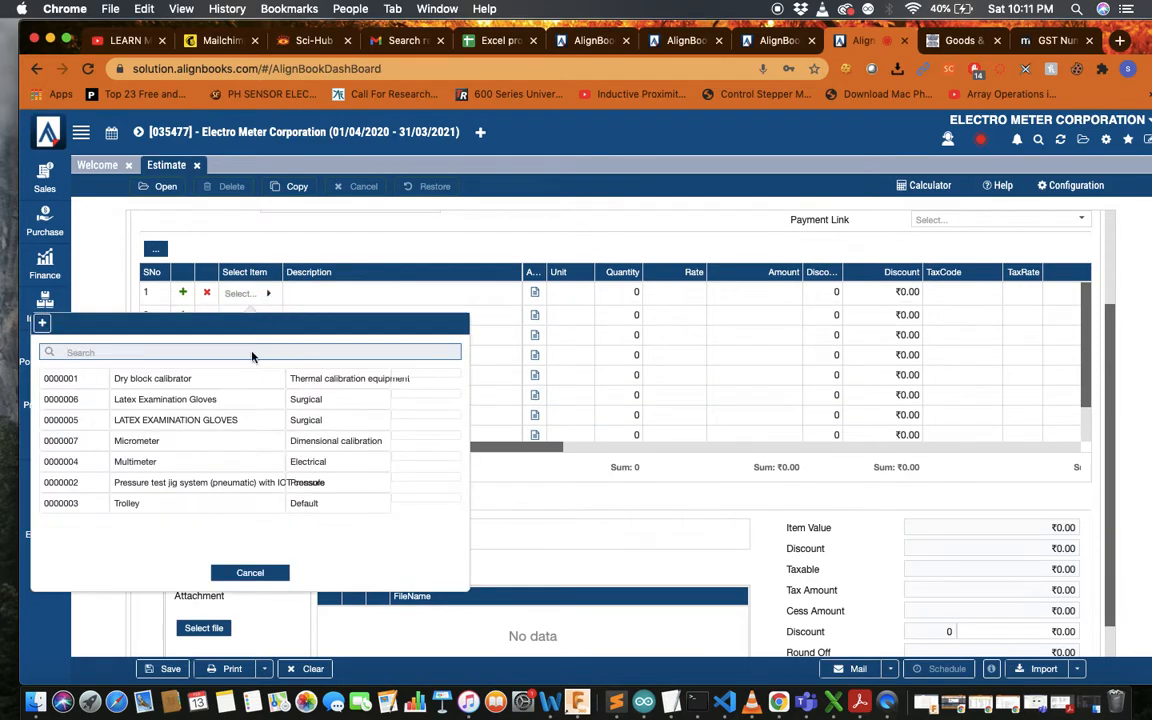
left_click(173, 446)
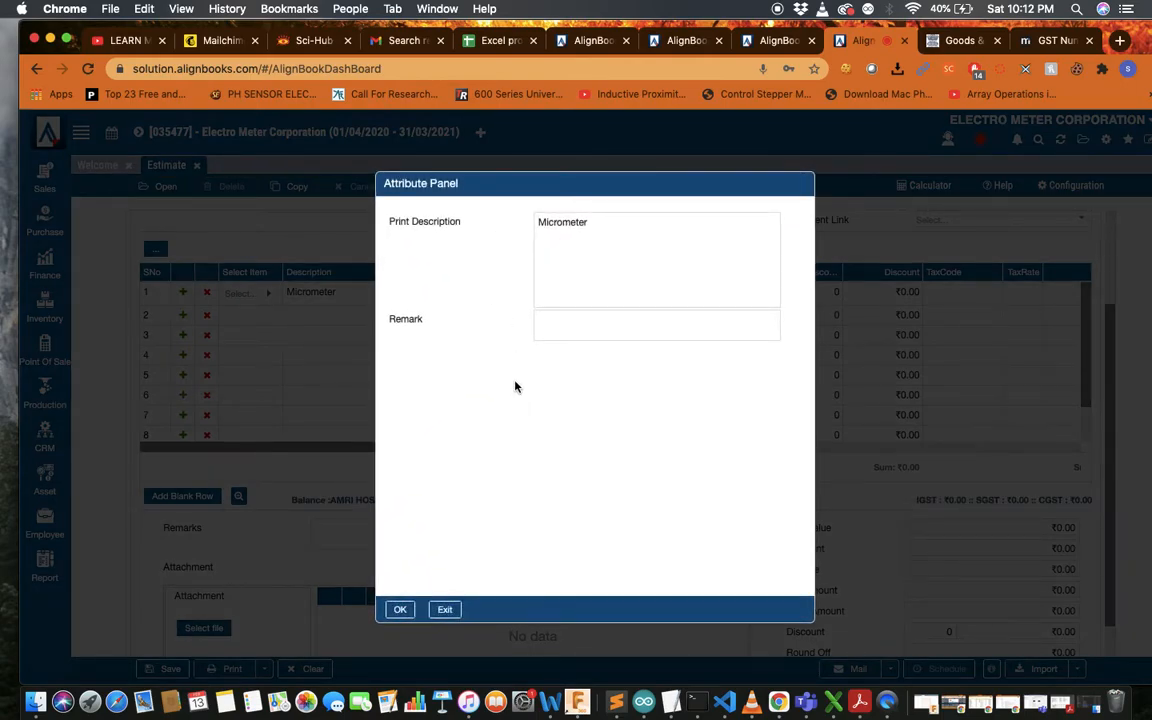
left_click(591, 325)
left_click(399, 609)
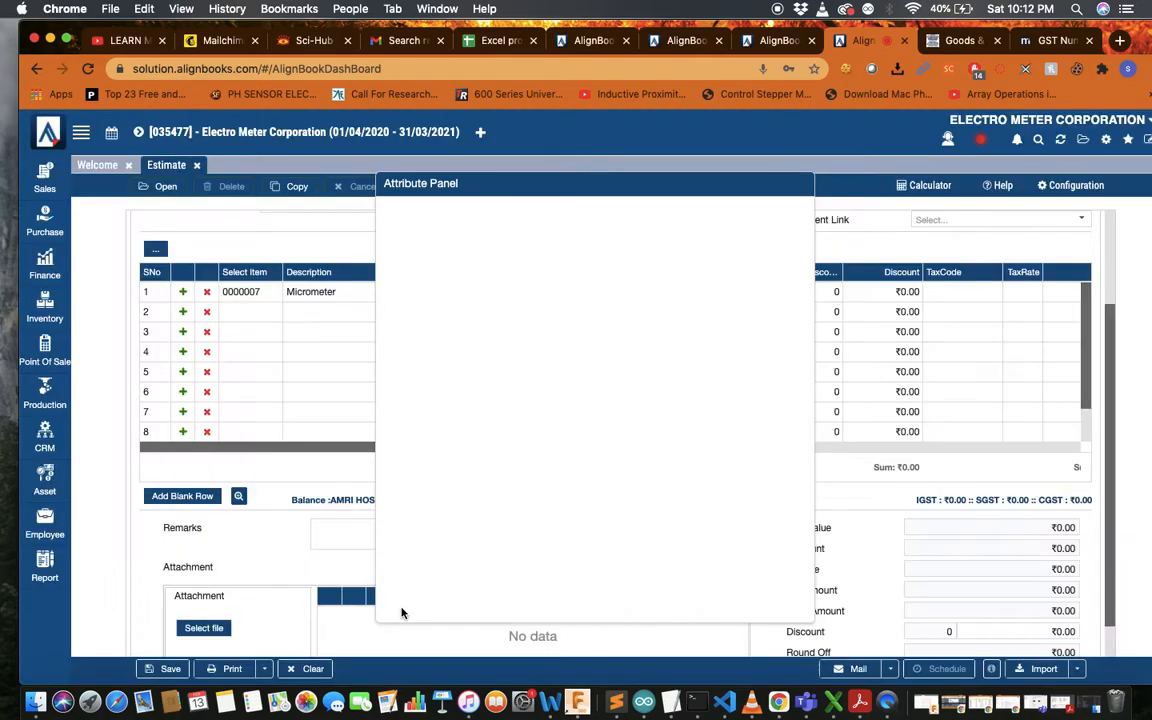
Give the Micrometer line quantity 10 at a rate of ₹300, making ₹3,000.00
scroll(618, 312, "right", 3)
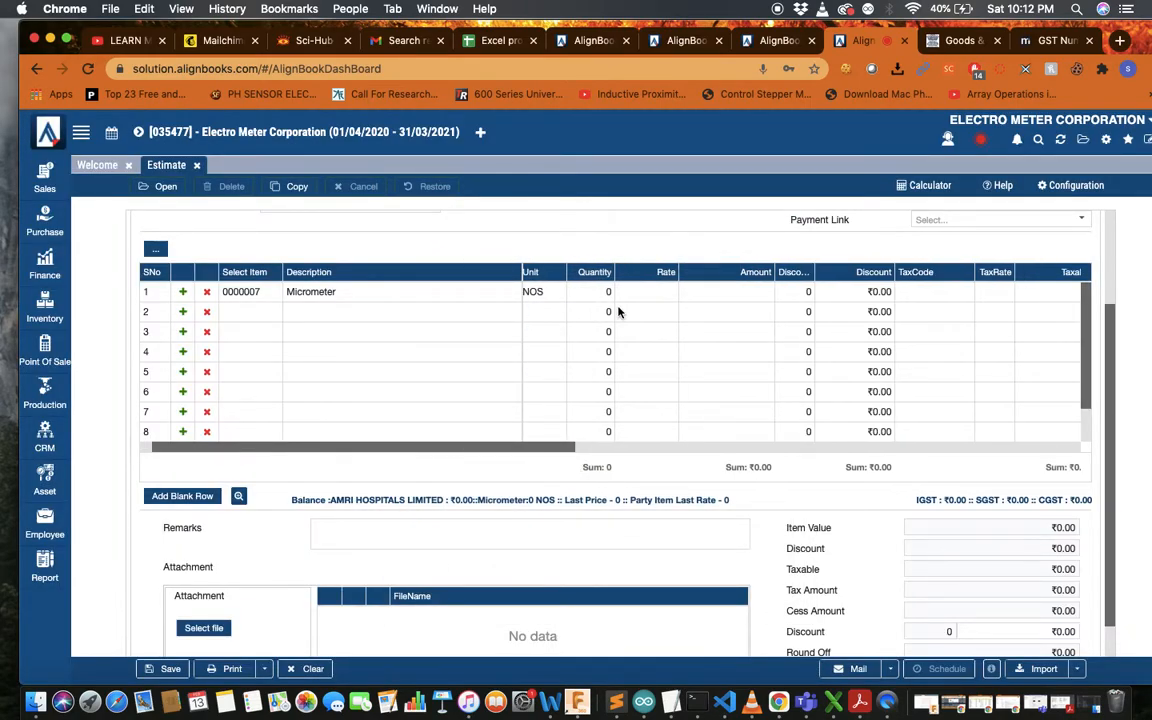
left_click(591, 295)
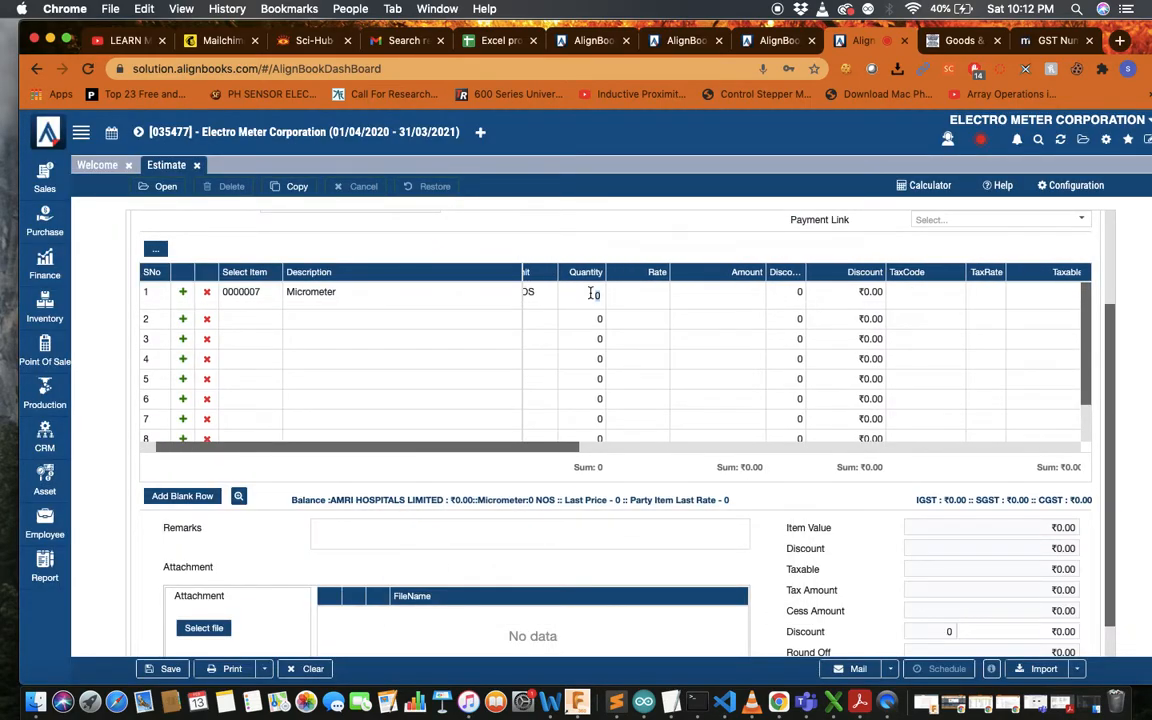
type("10")
left_click(638, 295)
key("BackSpace")
type("300")
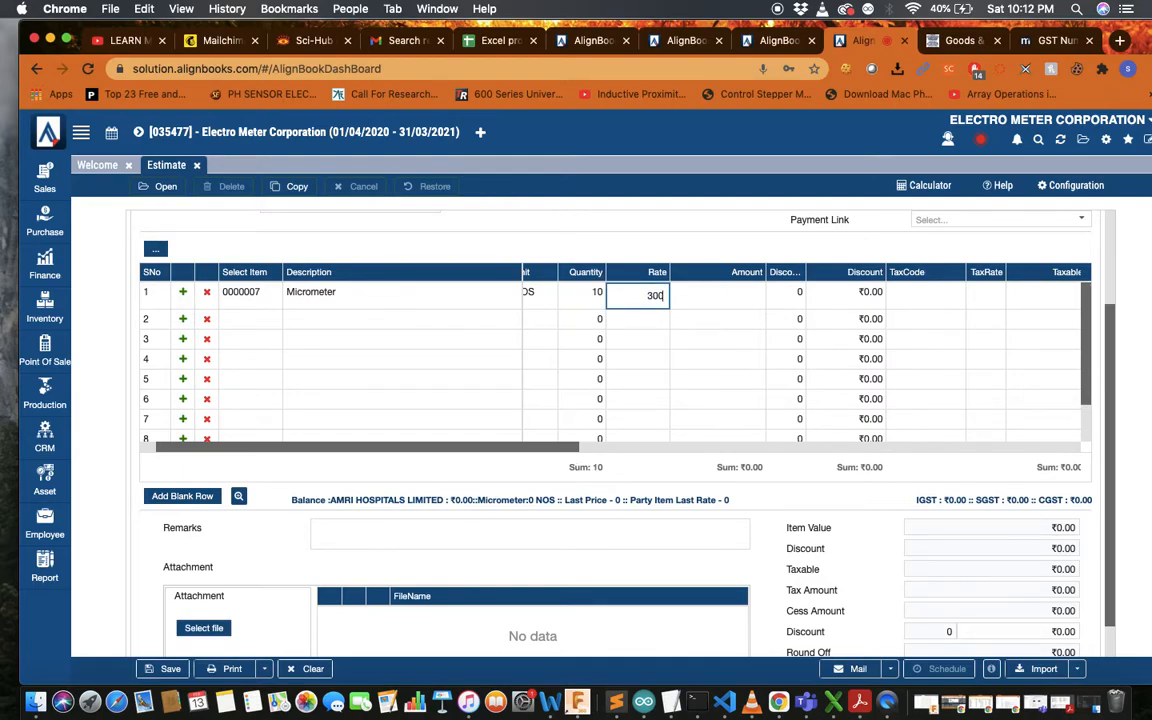
left_click(737, 375)
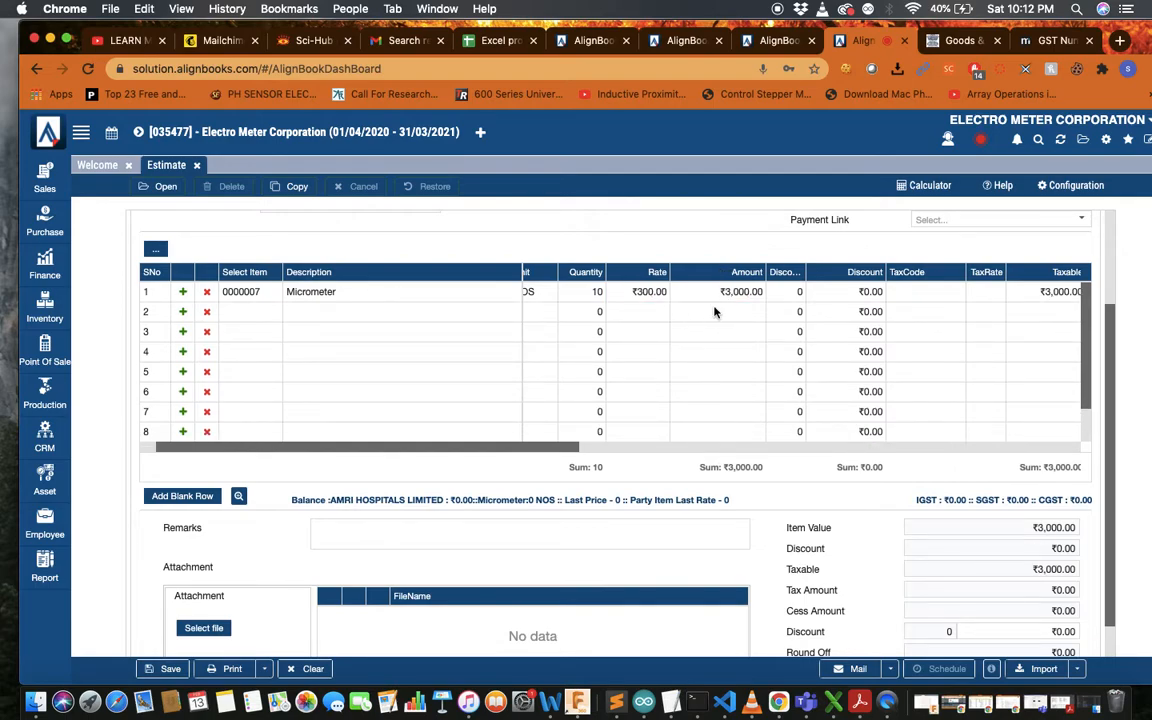
Bring up the tax code choices for row 1's Micrometer line
scroll(714, 312, "right", 5)
scroll(714, 312, "right", 2)
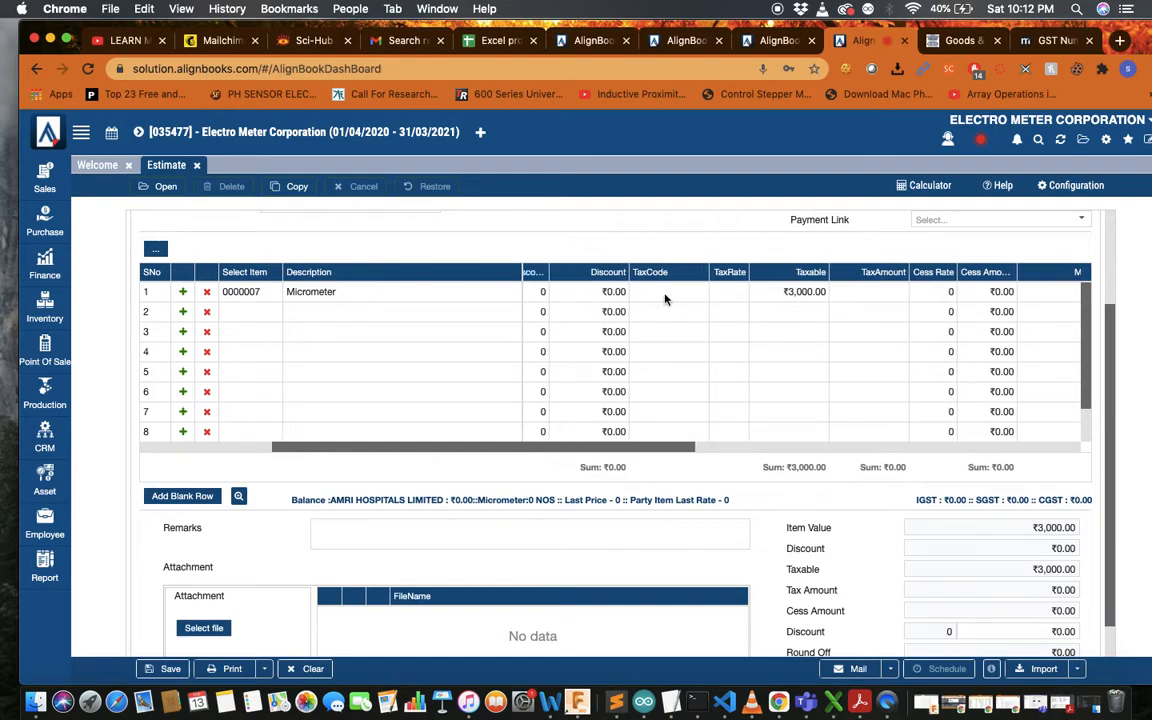
left_click(665, 296)
left_click(694, 294)
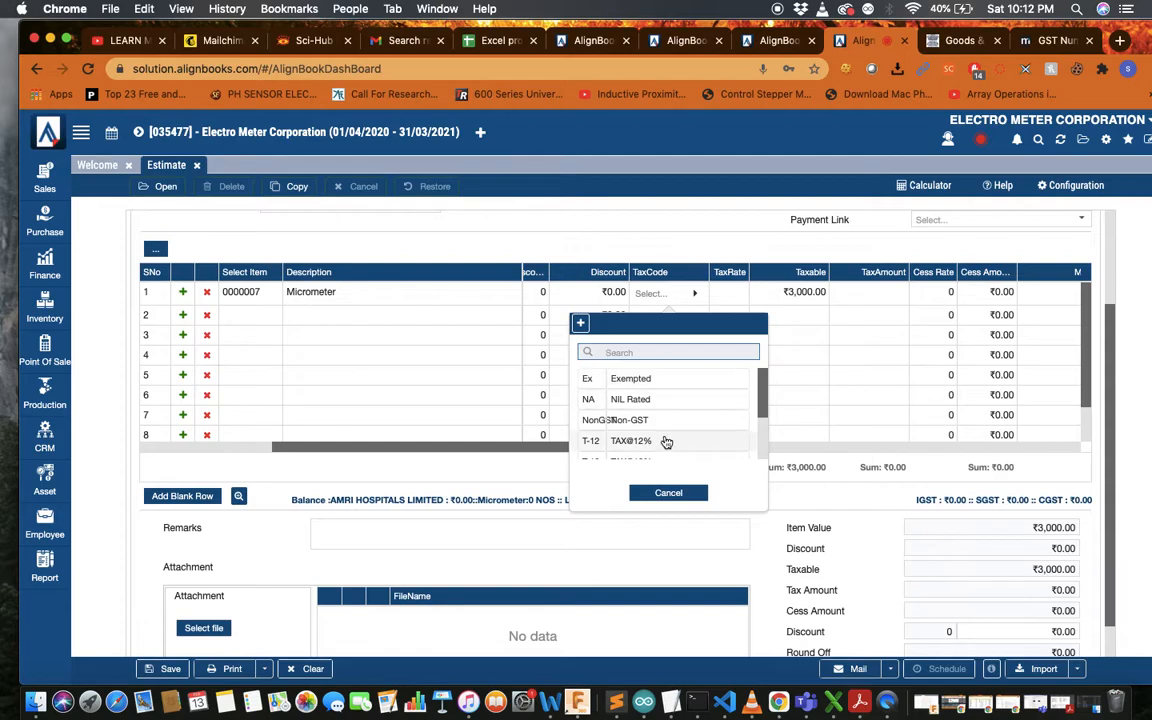
Apply TAX@18% to the Micrometer line, giving ₹540.00 tax, ₹270.00 each CGST and SGST
scroll(668, 432, "down", 3)
scroll(668, 432, "down", 1)
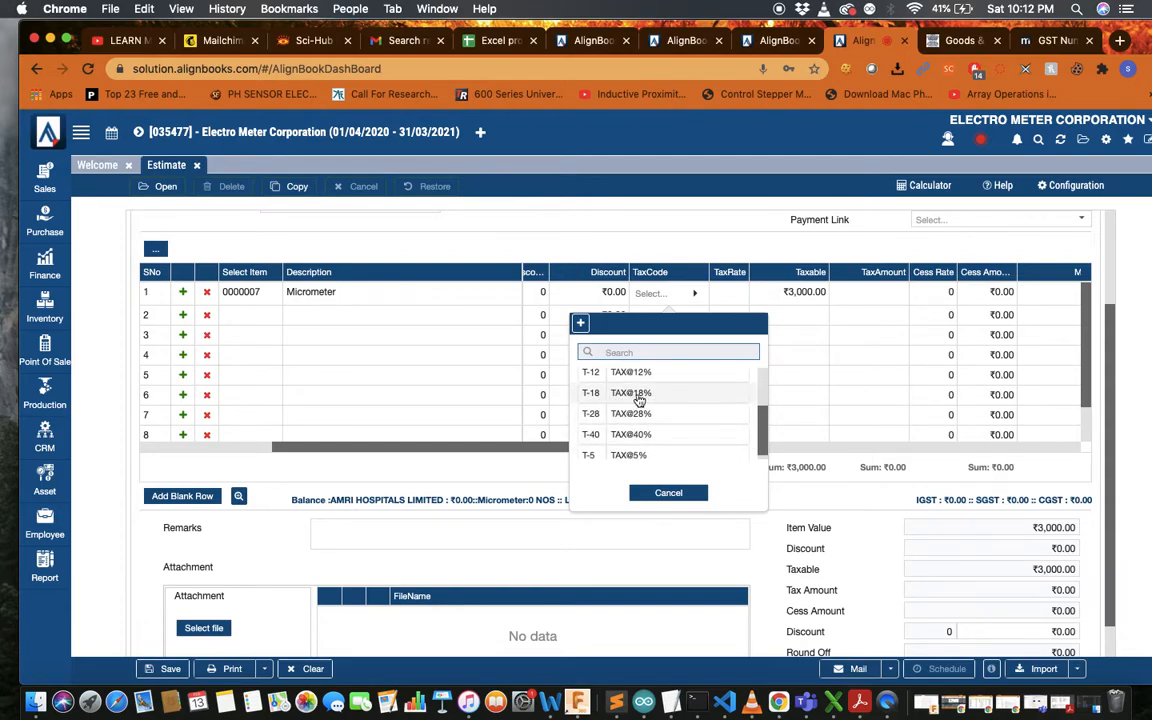
left_click(643, 397)
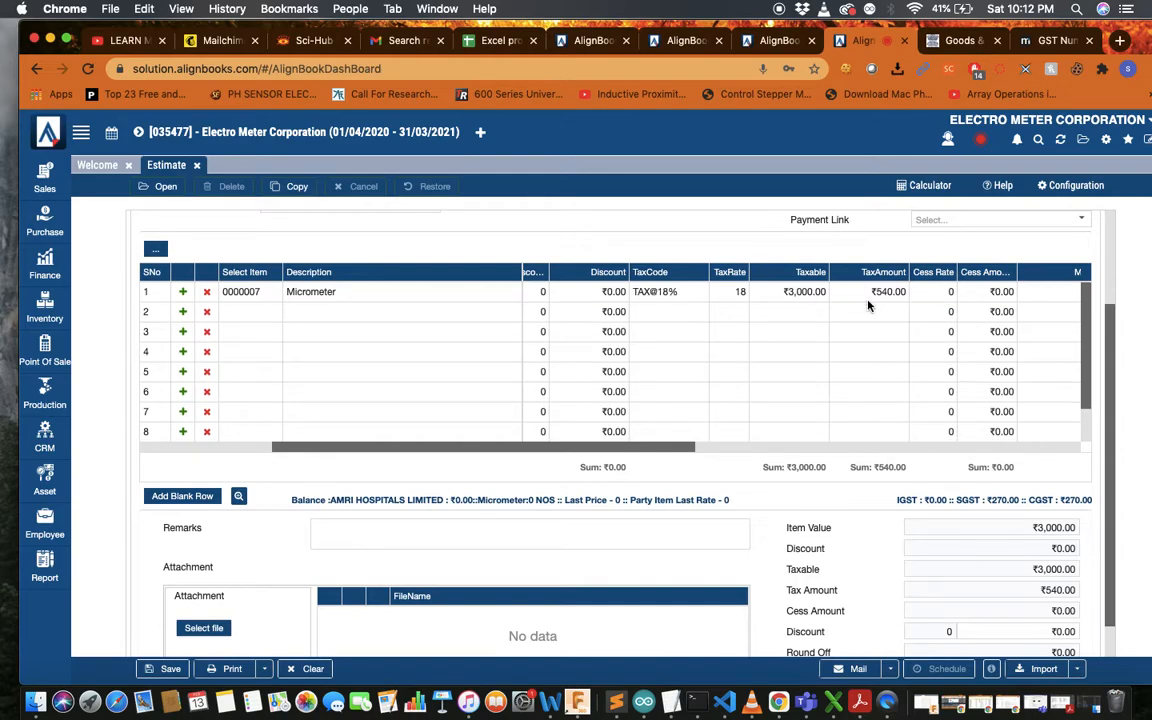
scroll(764, 378, "right", 8)
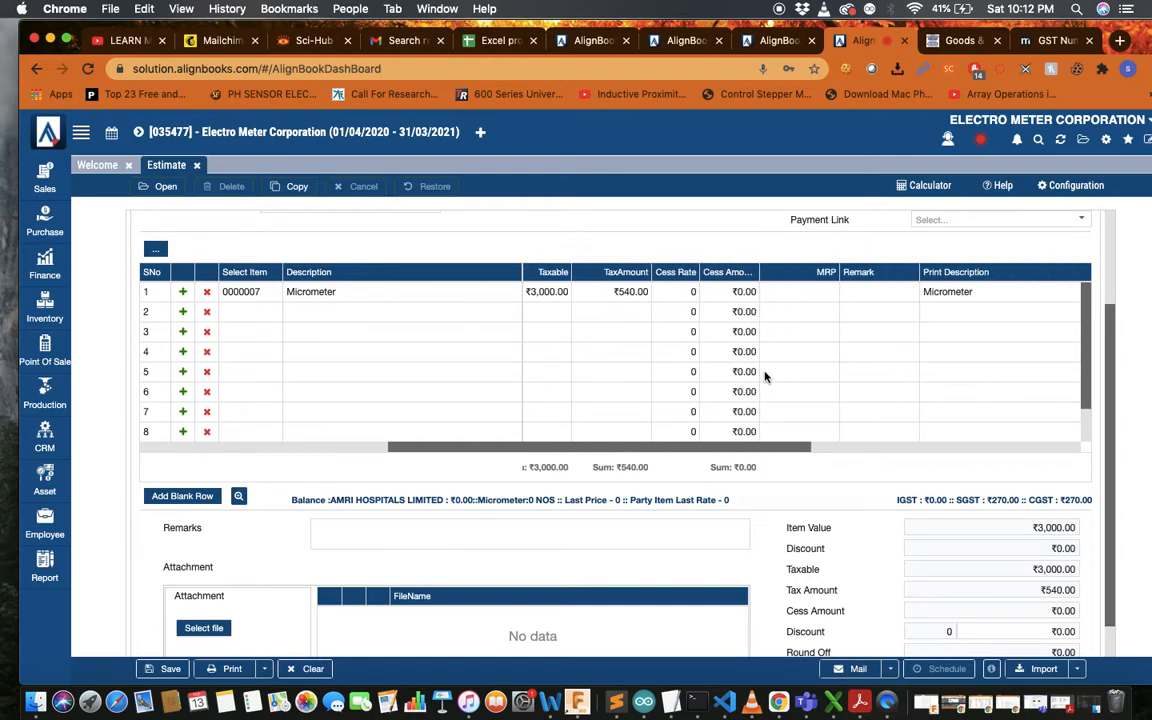
scroll(764, 377, "right", 5)
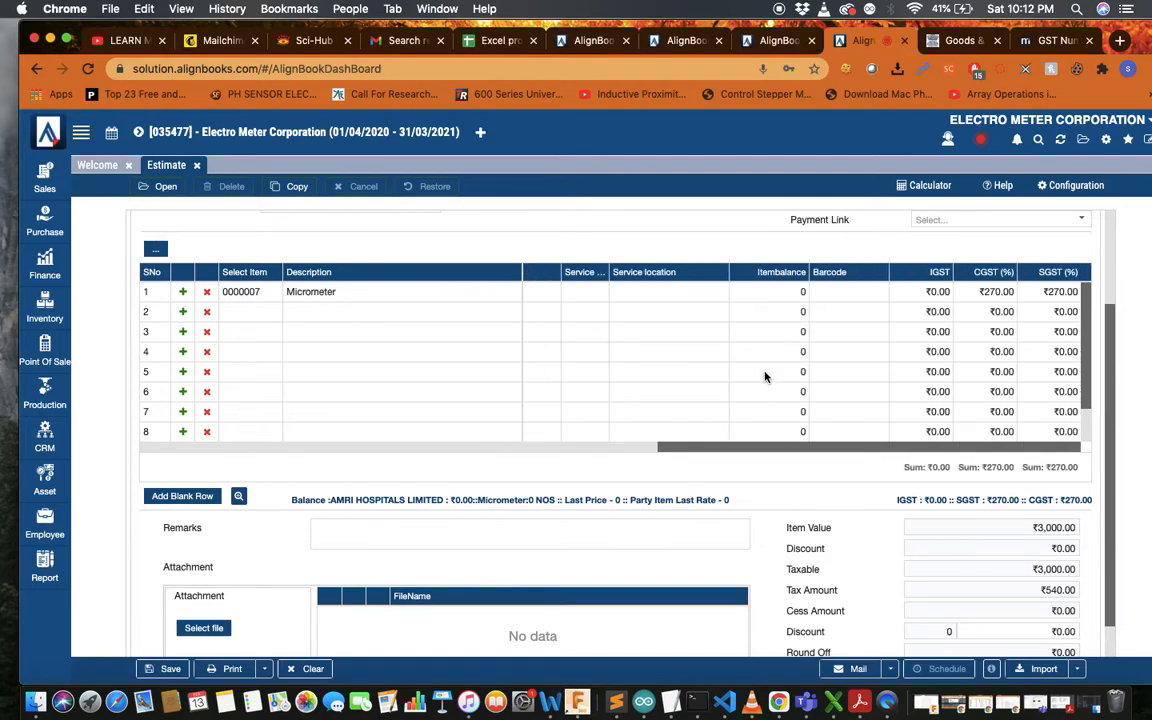
scroll(764, 377, "left", 15)
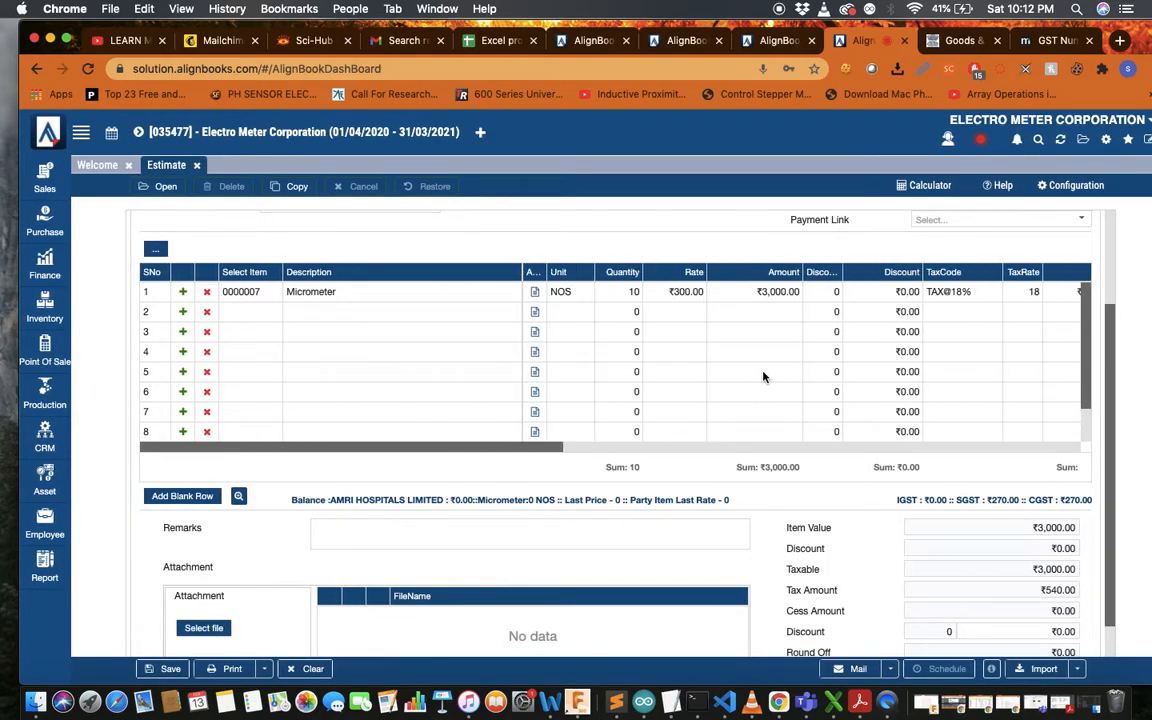
left_click(248, 313)
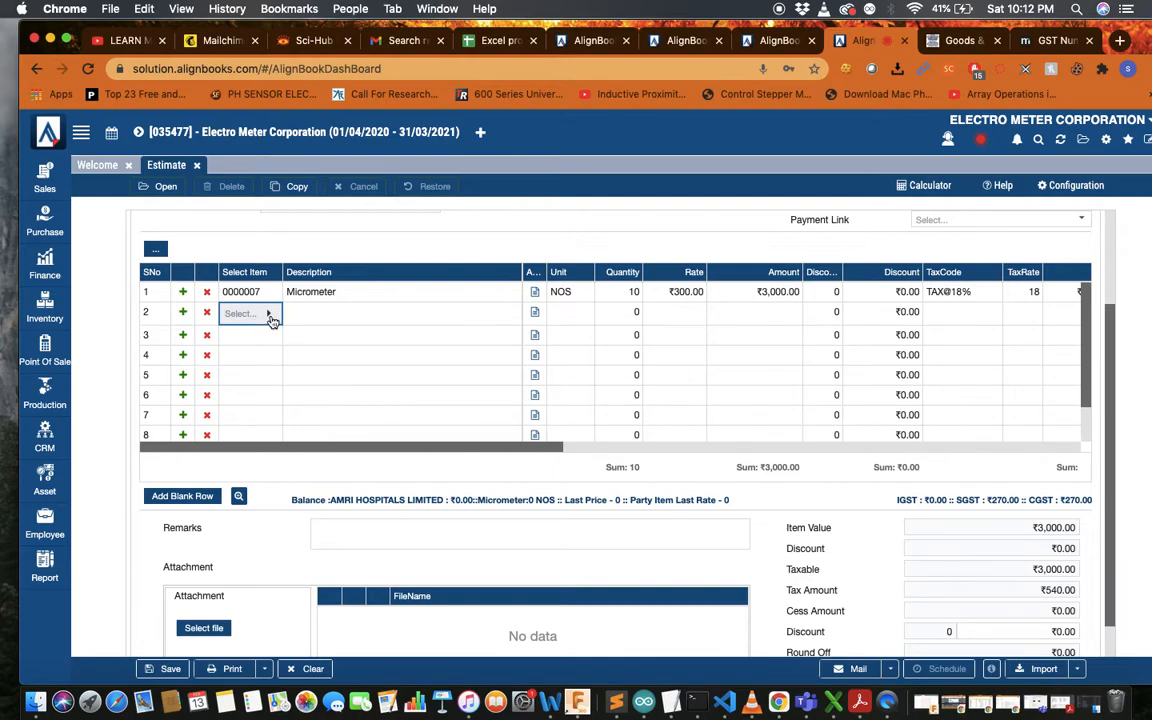
From row 2's item picker, start a new Service item with code 0000008
left_click(268, 314)
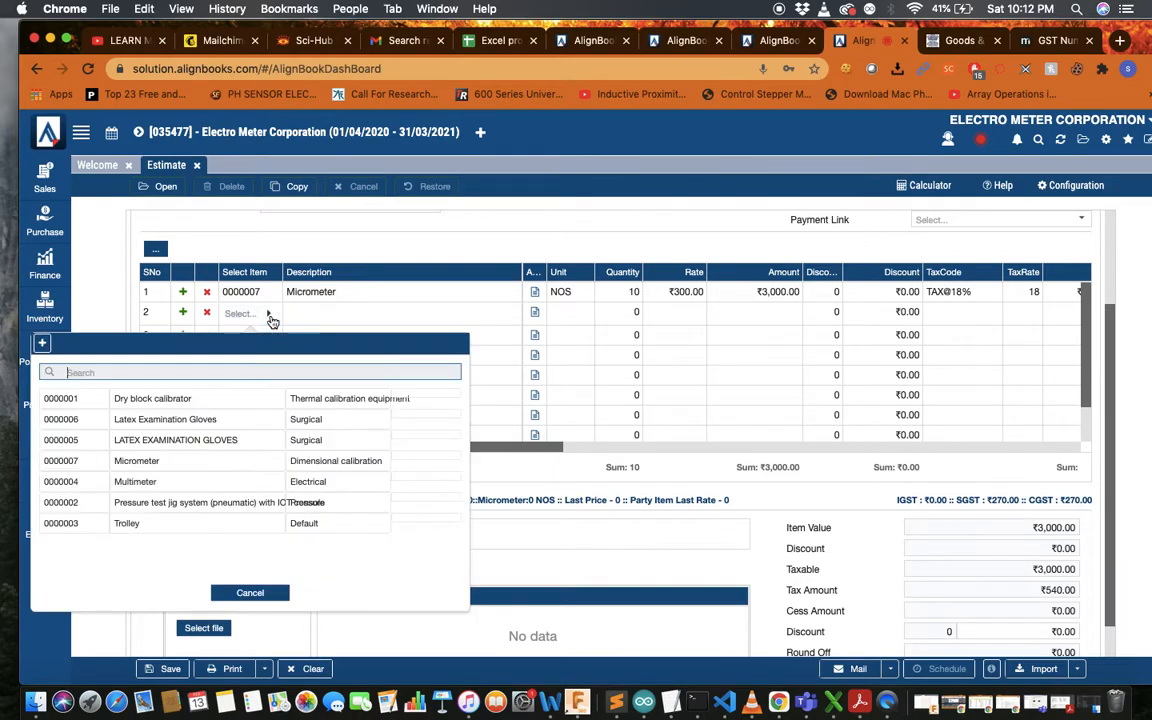
left_click(44, 345)
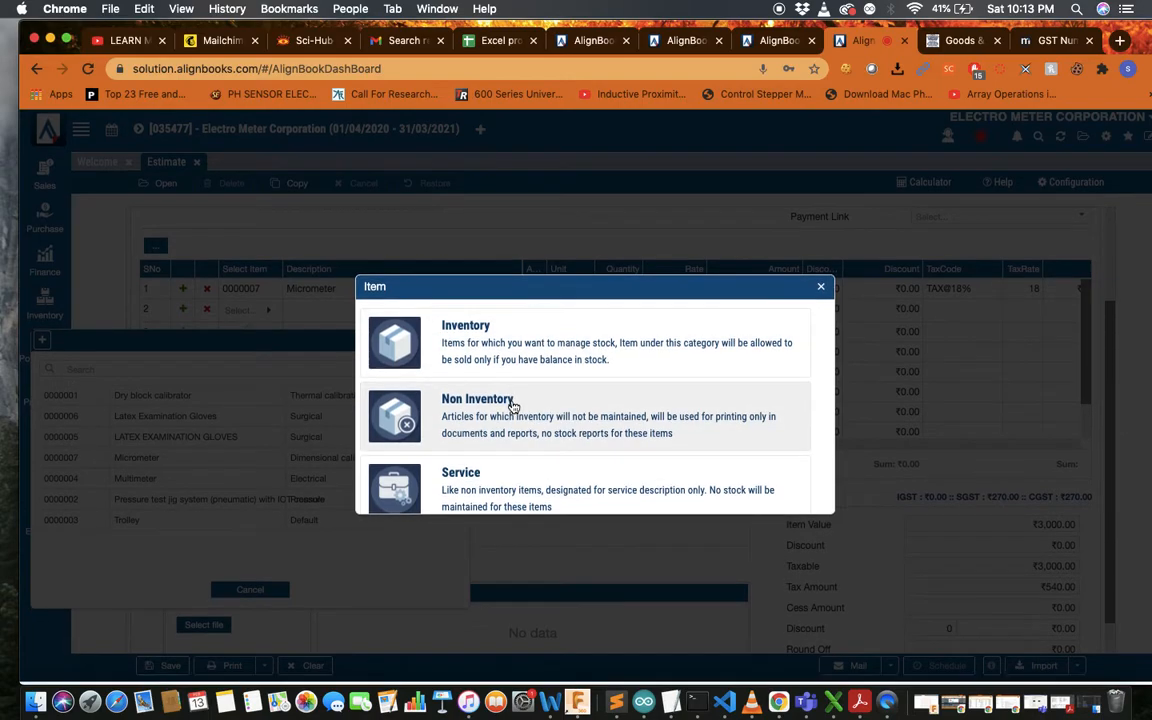
left_click(557, 486)
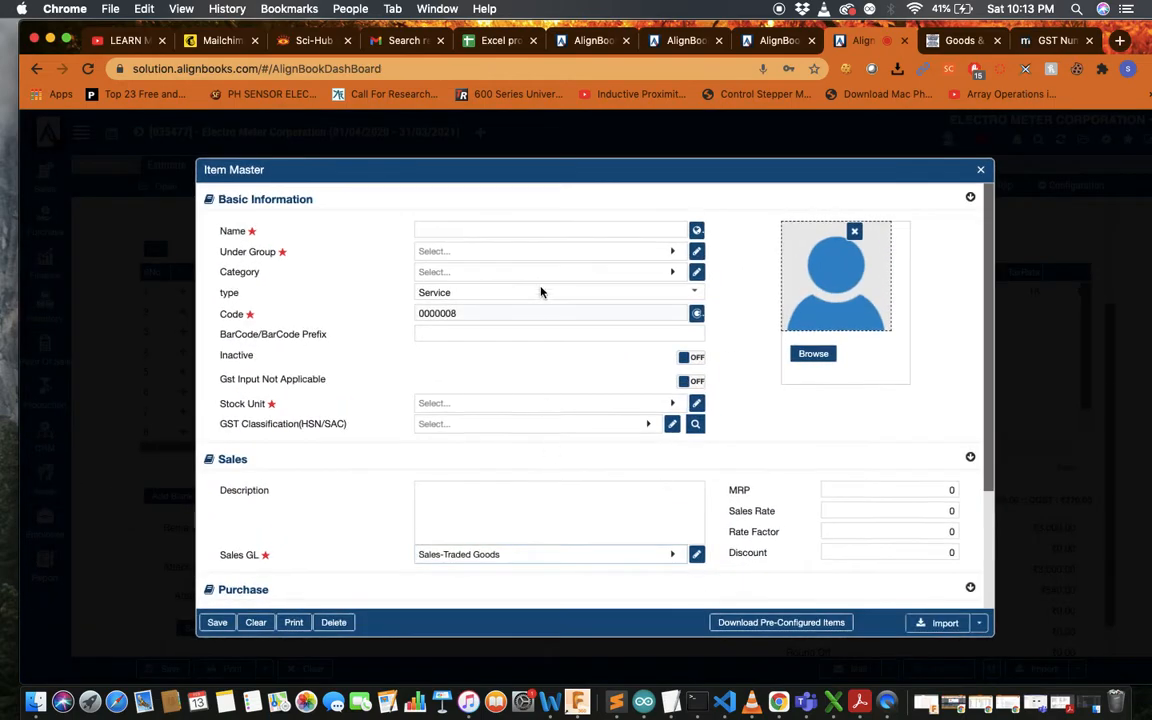
Name the new item 'Vernier caliper' and place it in the Dimensional calibration group
left_click(569, 230)
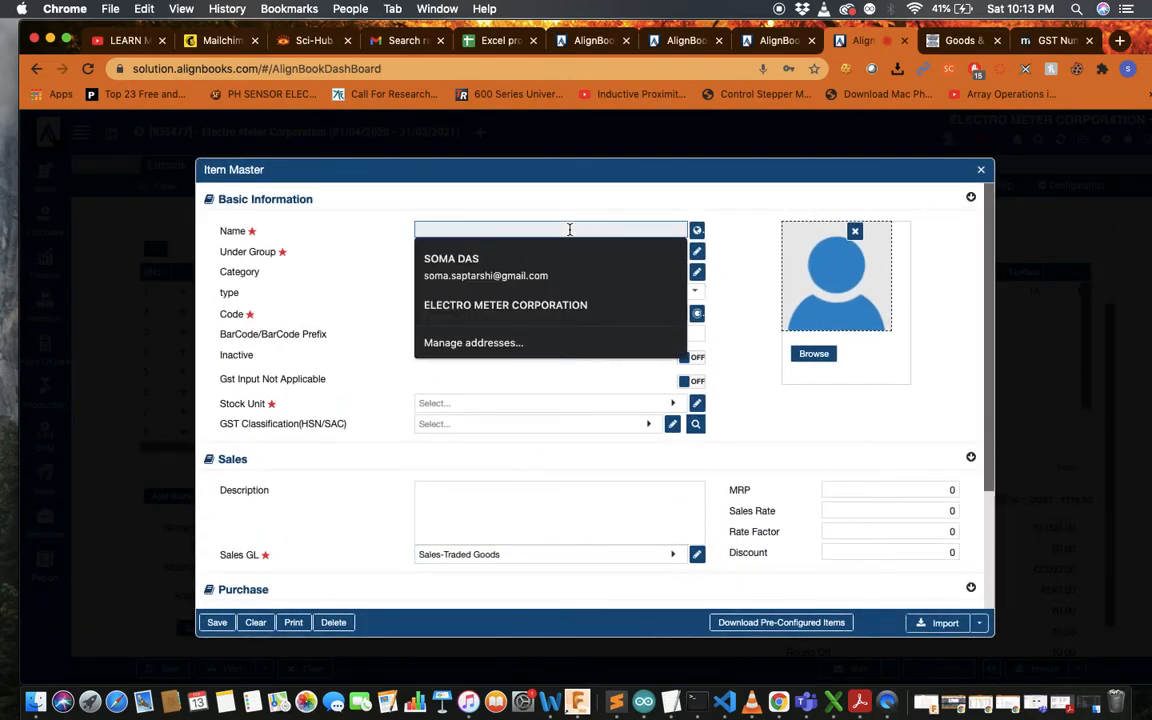
type("Vernier caliper")
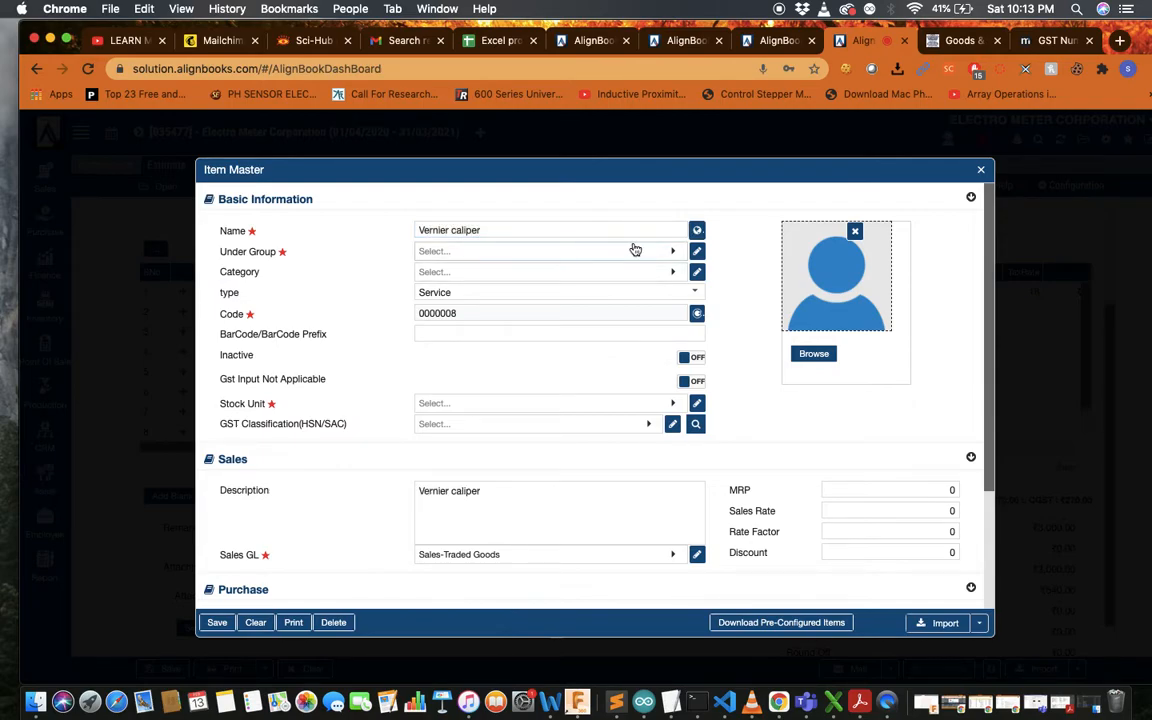
left_click(634, 250)
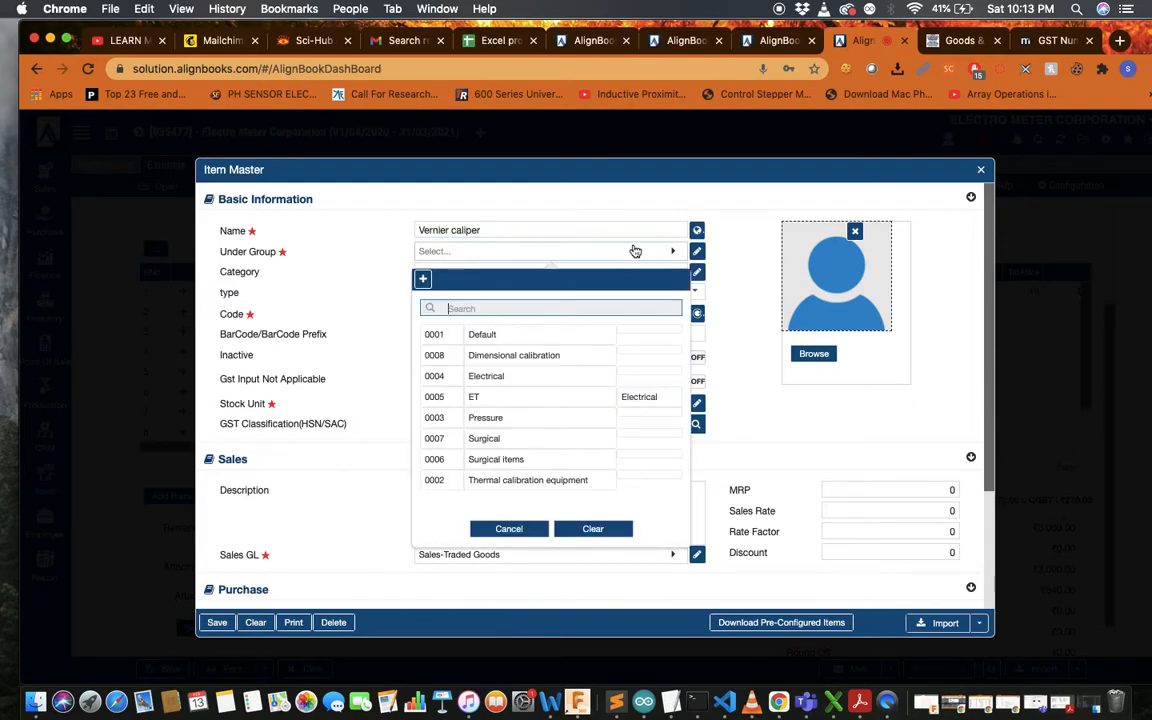
left_click(576, 358)
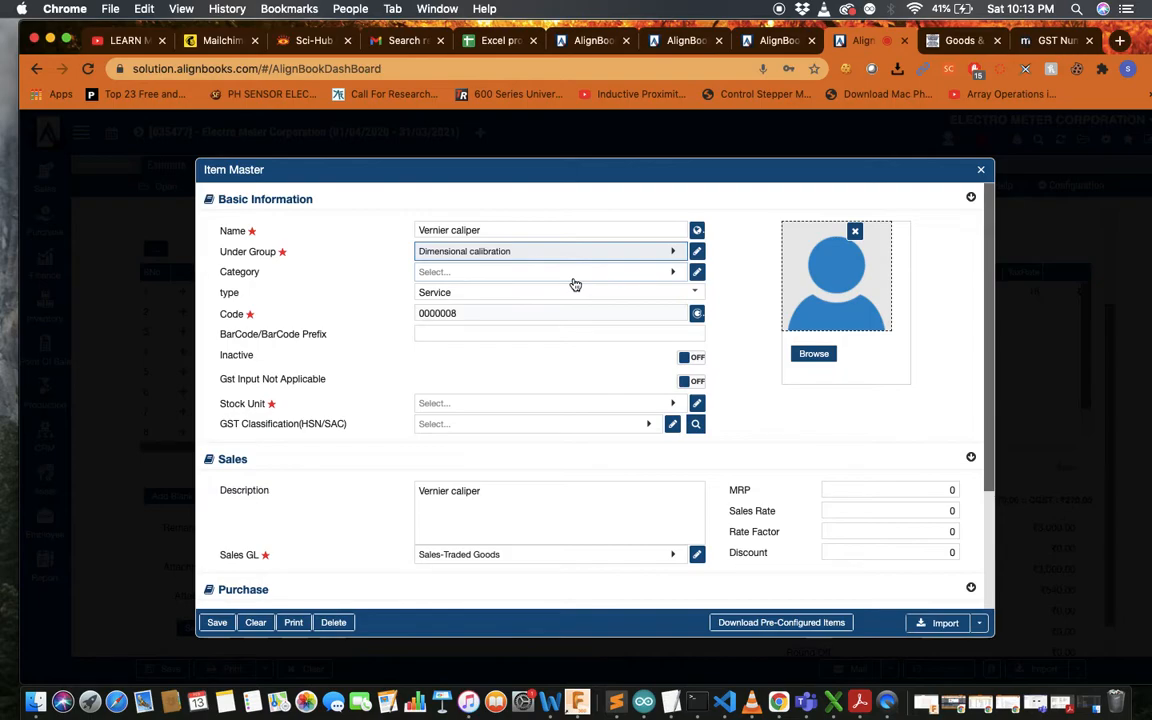
Set the item's stock unit to NOS and save it
scroll(575, 285, "down", 5)
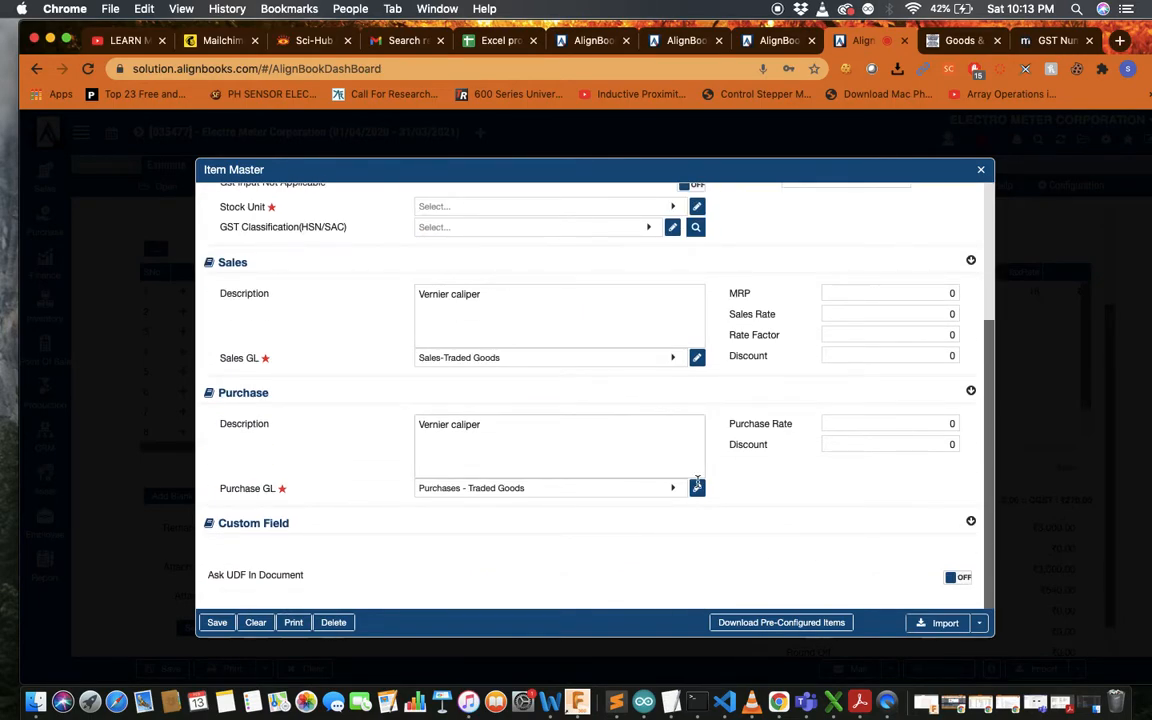
left_click(216, 622)
scroll(399, 440, "up", 4)
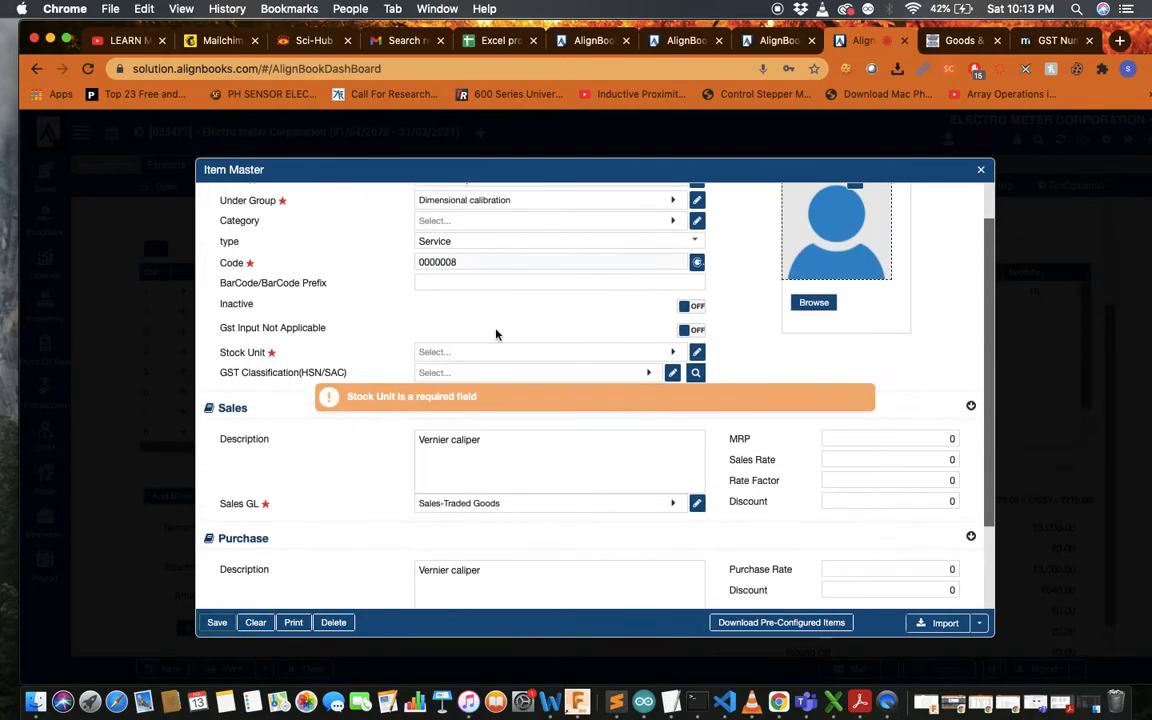
left_click(506, 354)
type("nos")
left_click(510, 437)
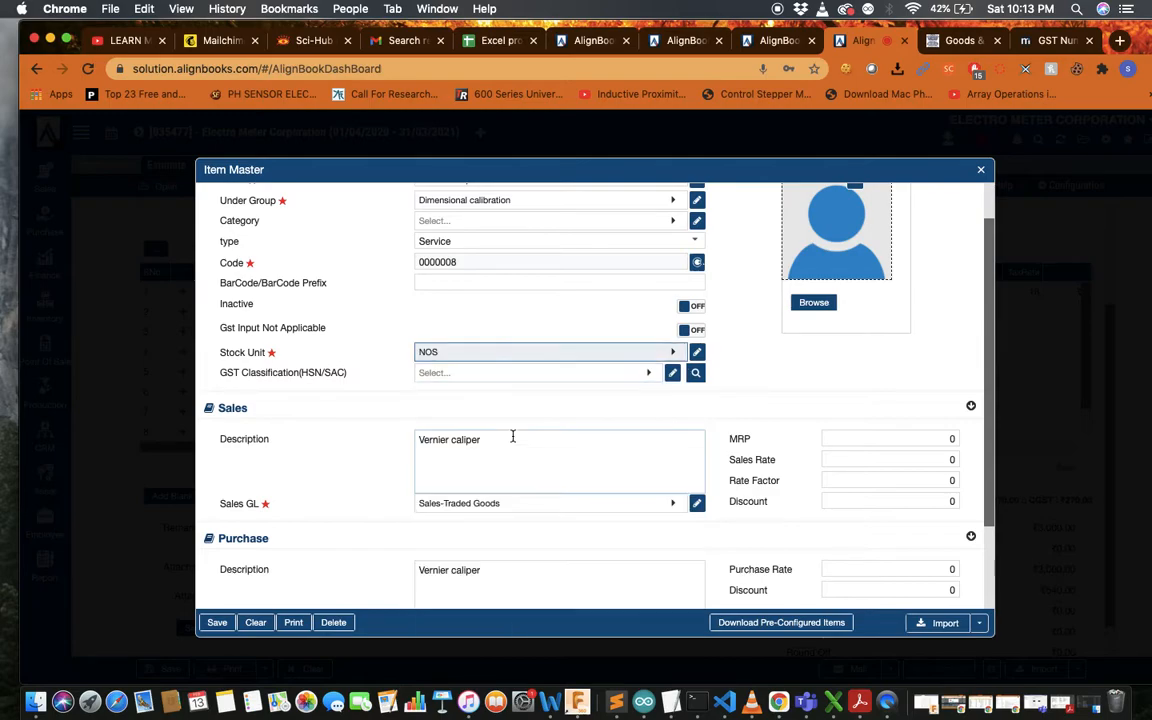
scroll(524, 515, "down", 3)
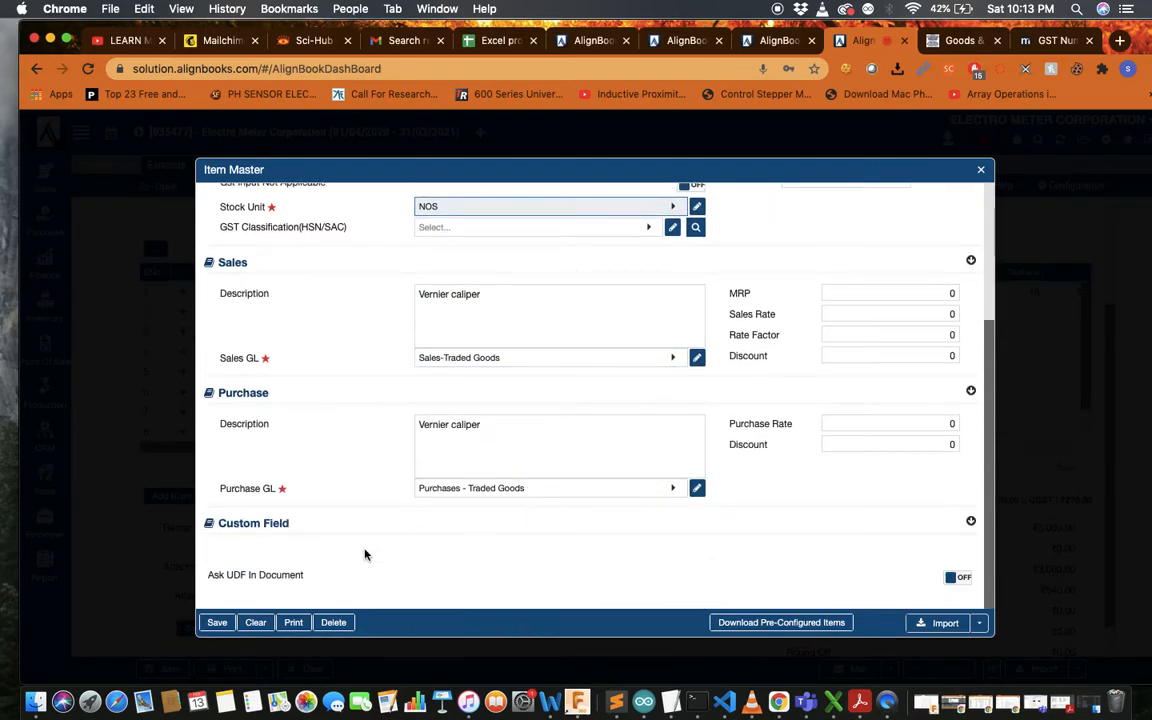
left_click(216, 623)
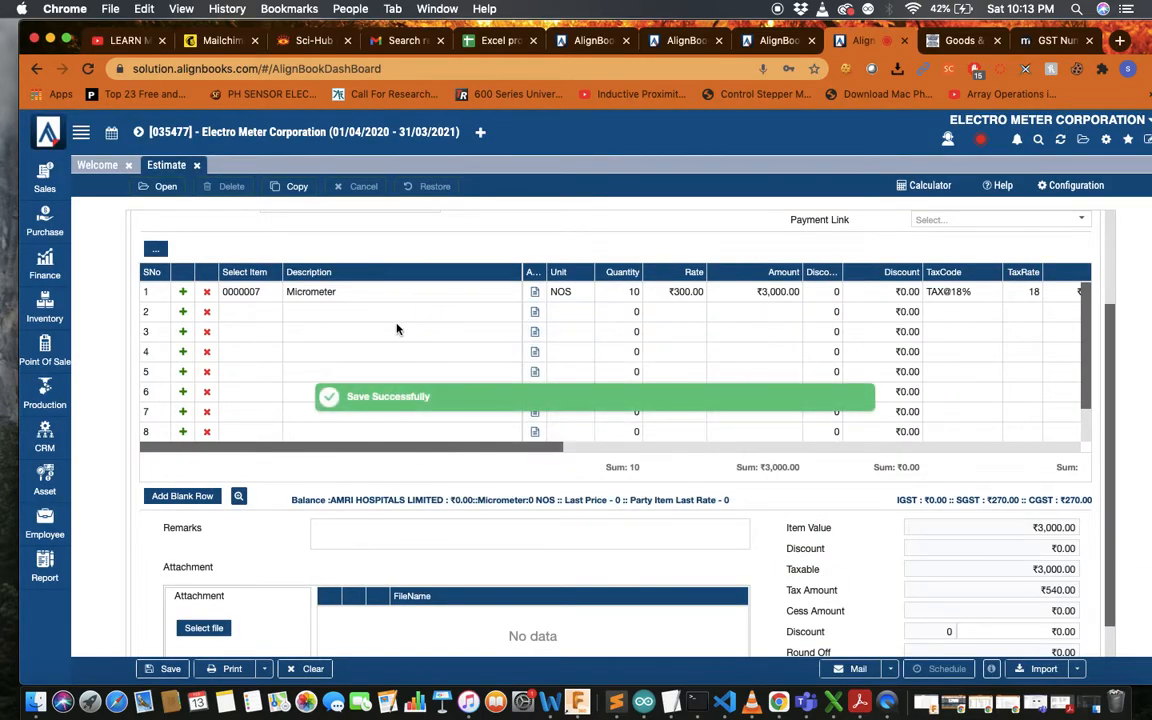
Put item 0000008 Vernier caliper (unit NOS) on row 2 with its default print description
left_click(258, 312)
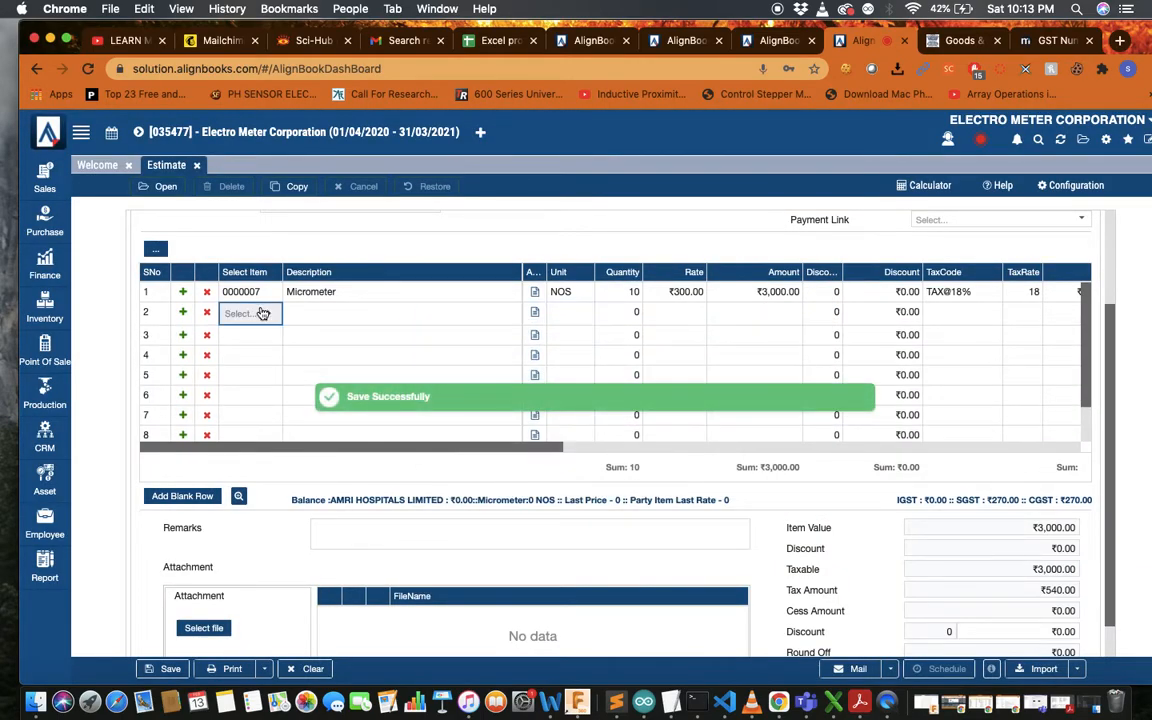
left_click(268, 314)
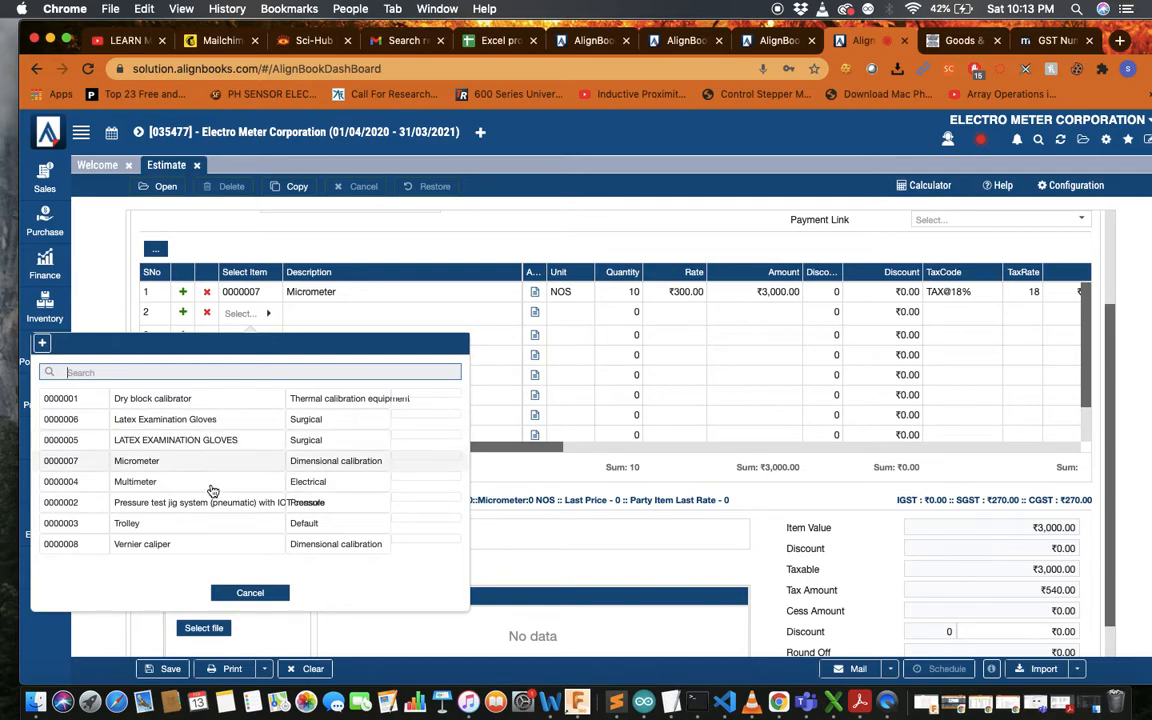
left_click(193, 544)
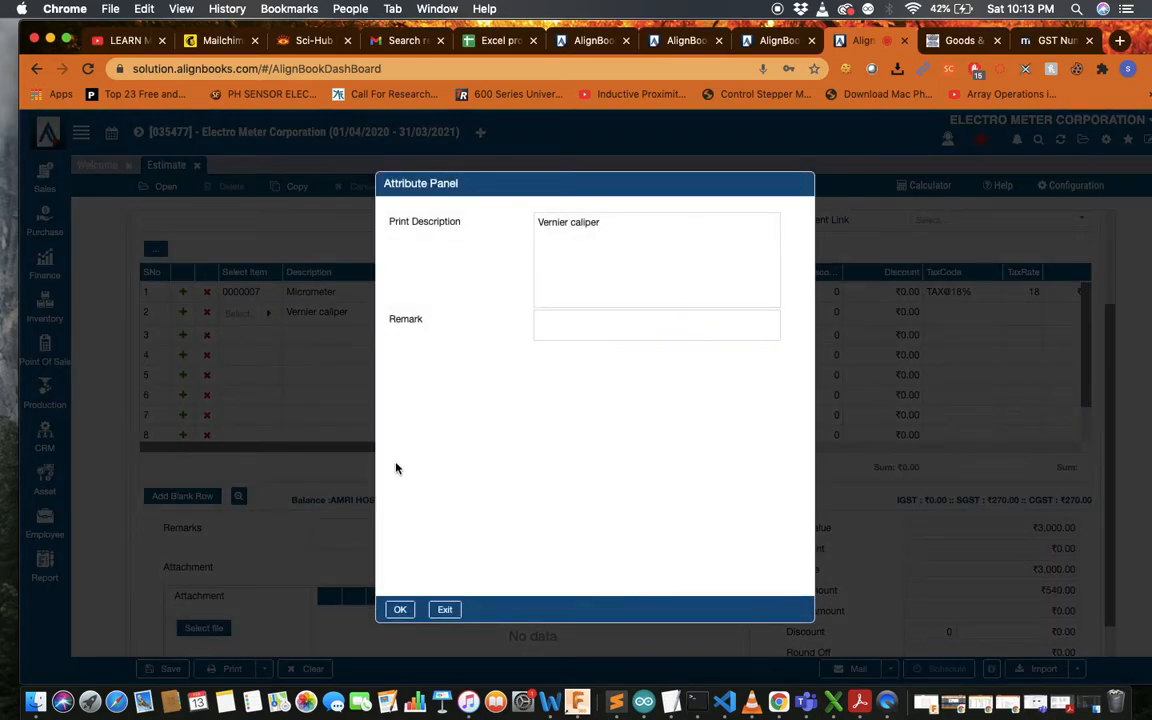
left_click(400, 610)
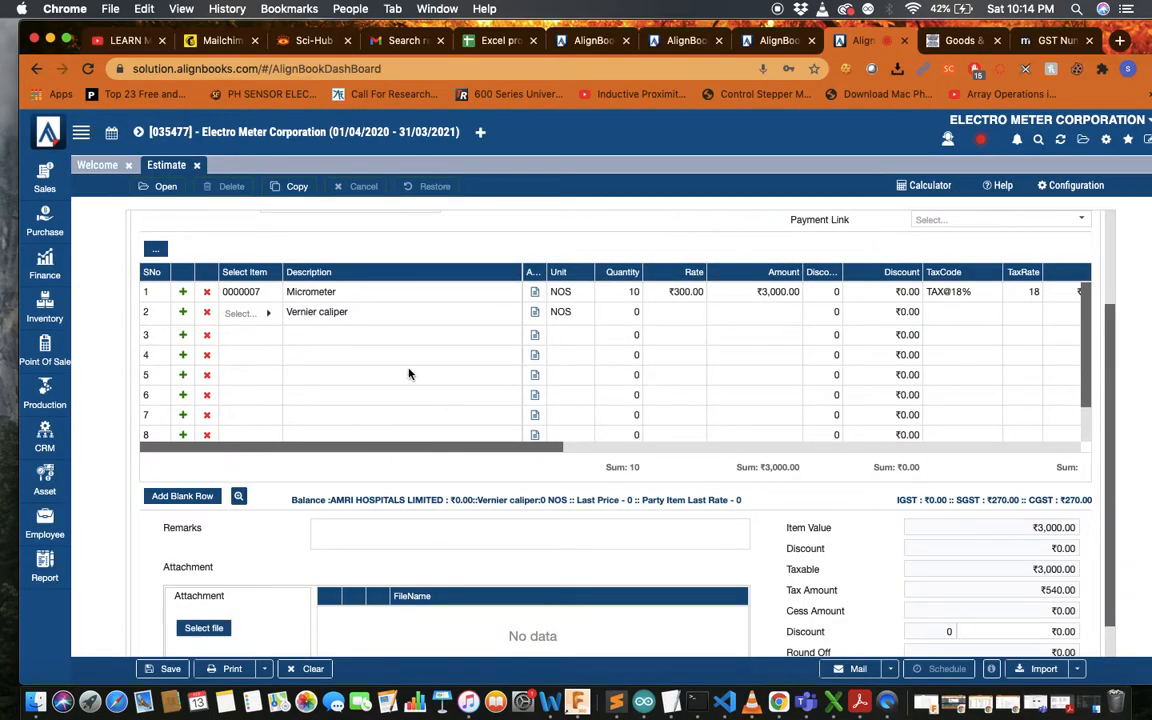
left_click(268, 314)
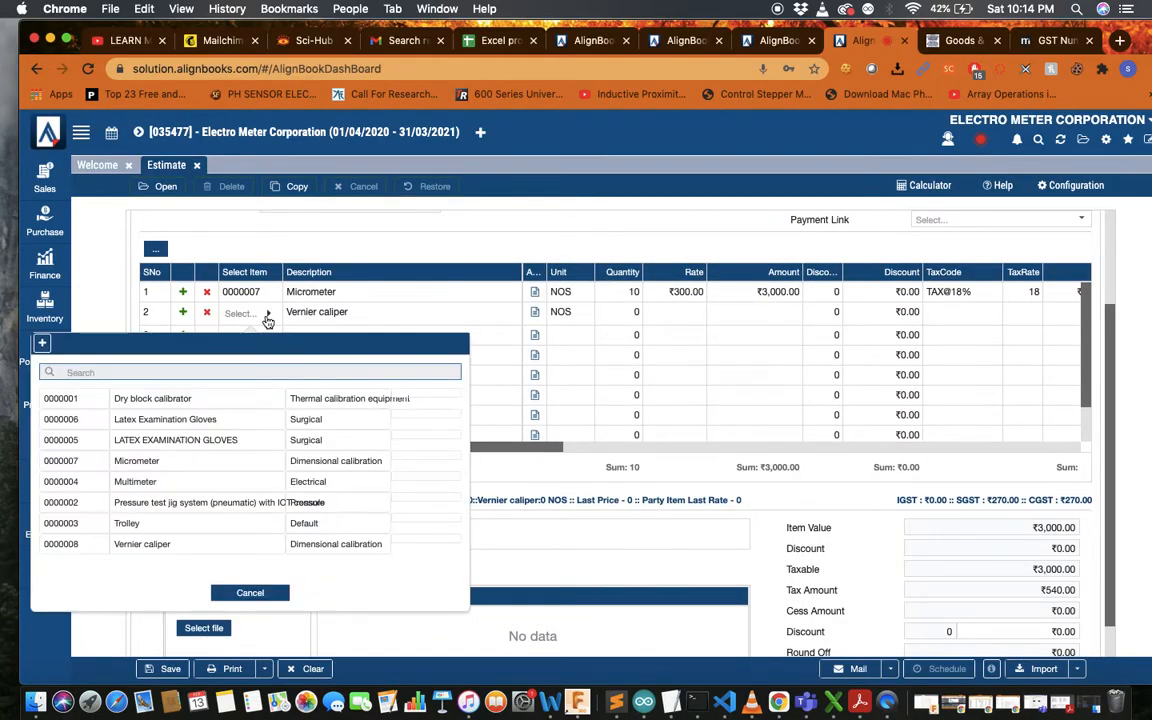
left_click(195, 546)
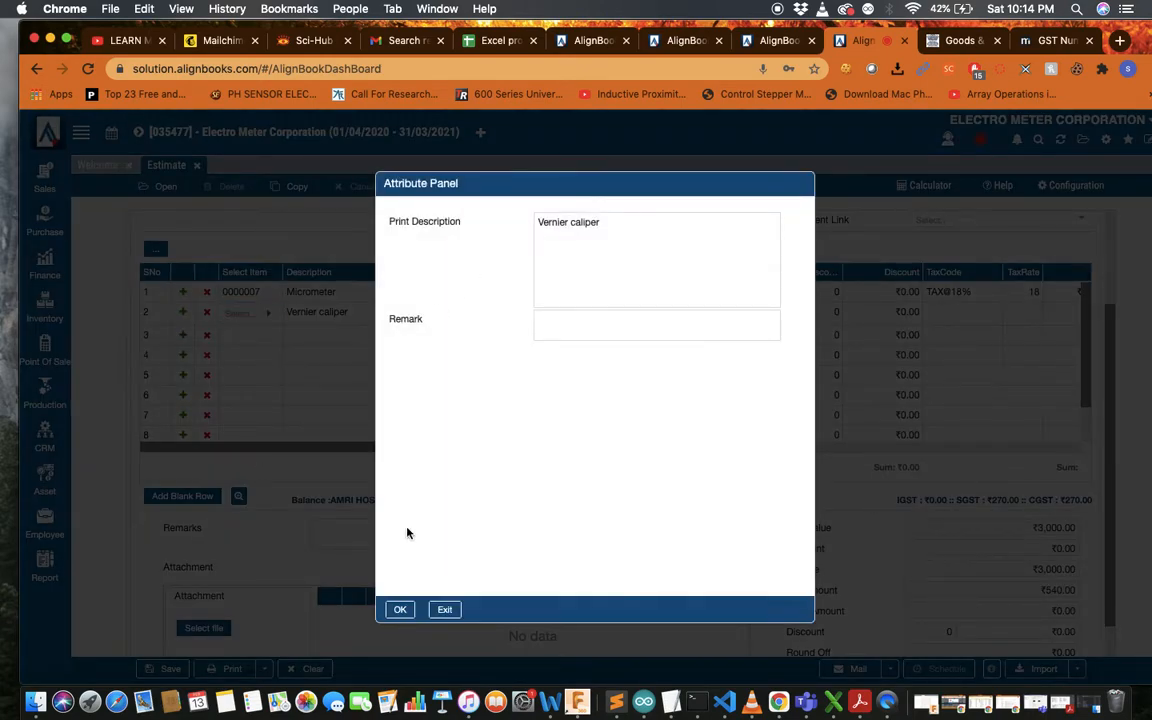
left_click(401, 611)
left_click(674, 316)
key("BackSpace")
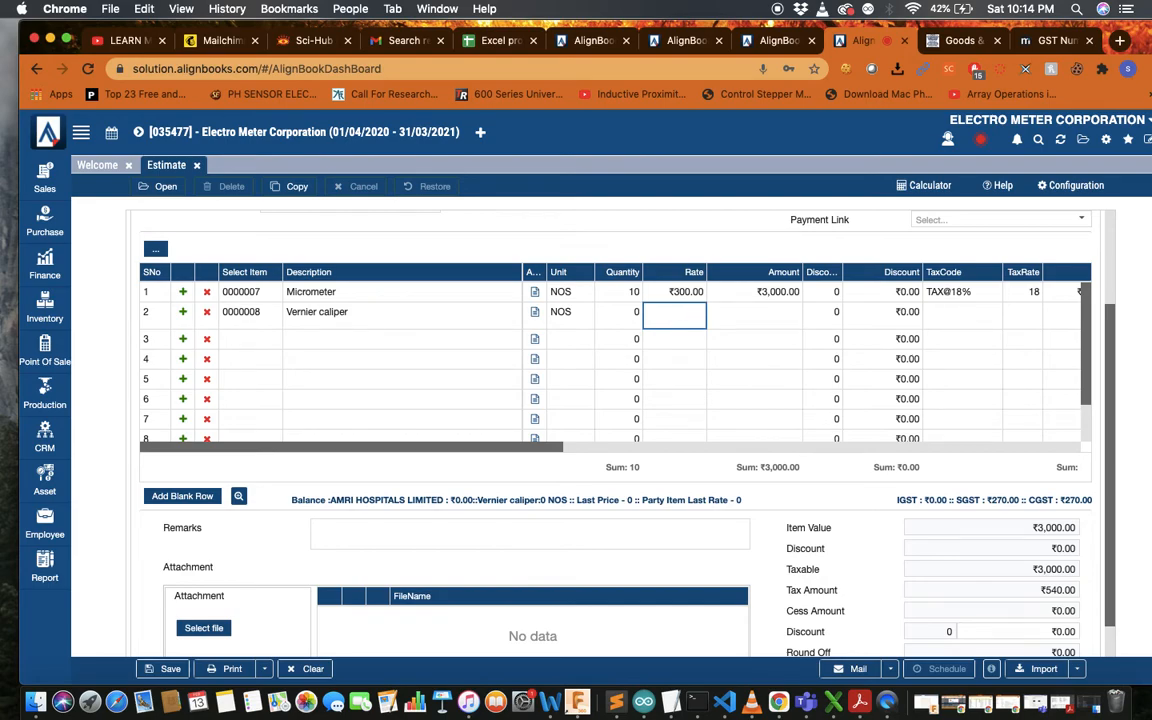
Give the Vernier caliper line a rate of ₹310 and quantity 5
type("310")
key("Return")
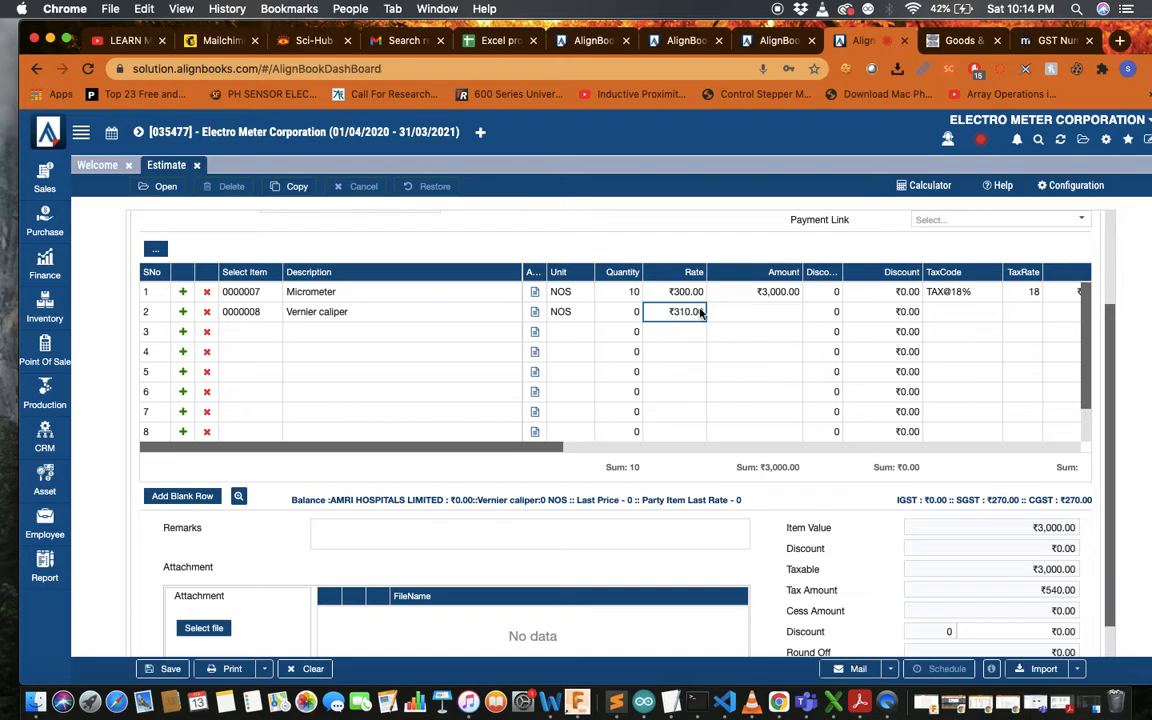
left_click(618, 312)
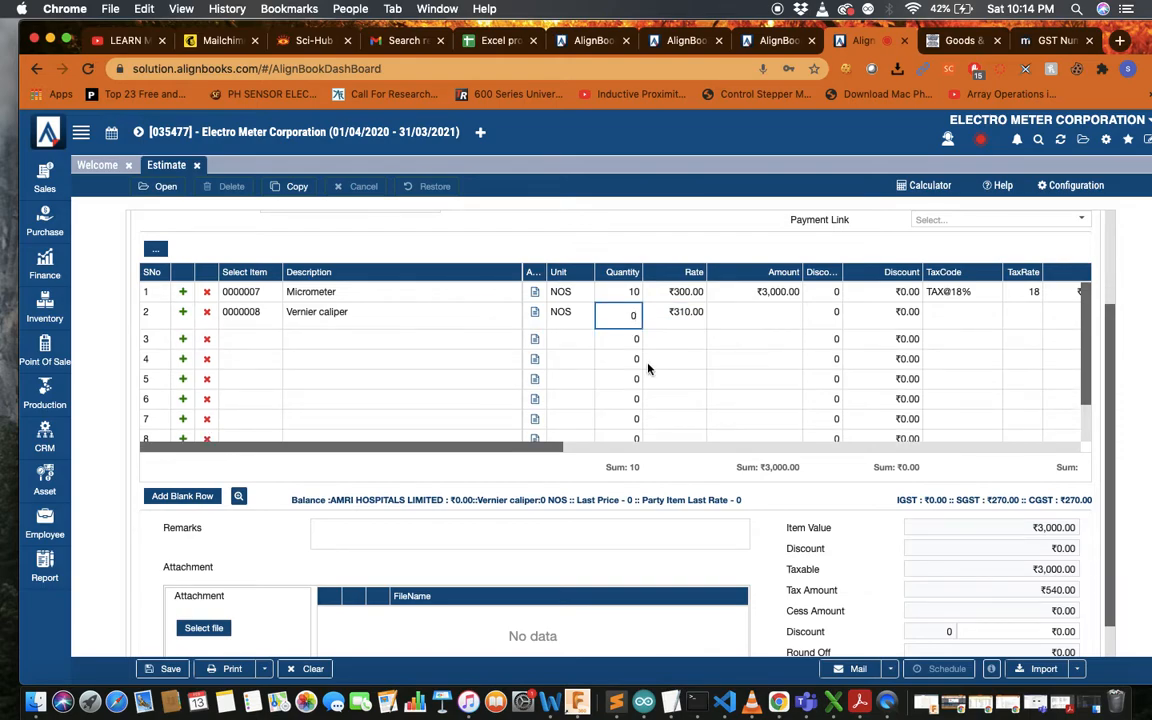
type("5")
key("Return")
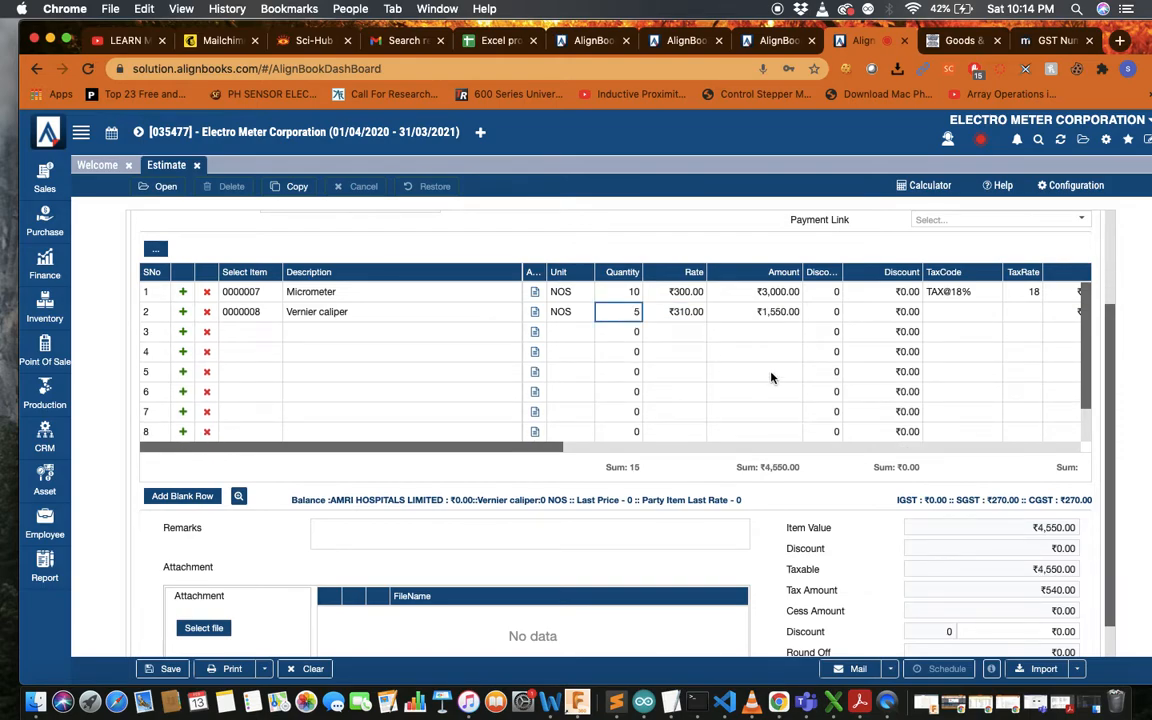
Apply TAX@18% to the Vernier caliper line, bringing total tax to ₹819.00
scroll(771, 377, "right", 3)
left_click(815, 312)
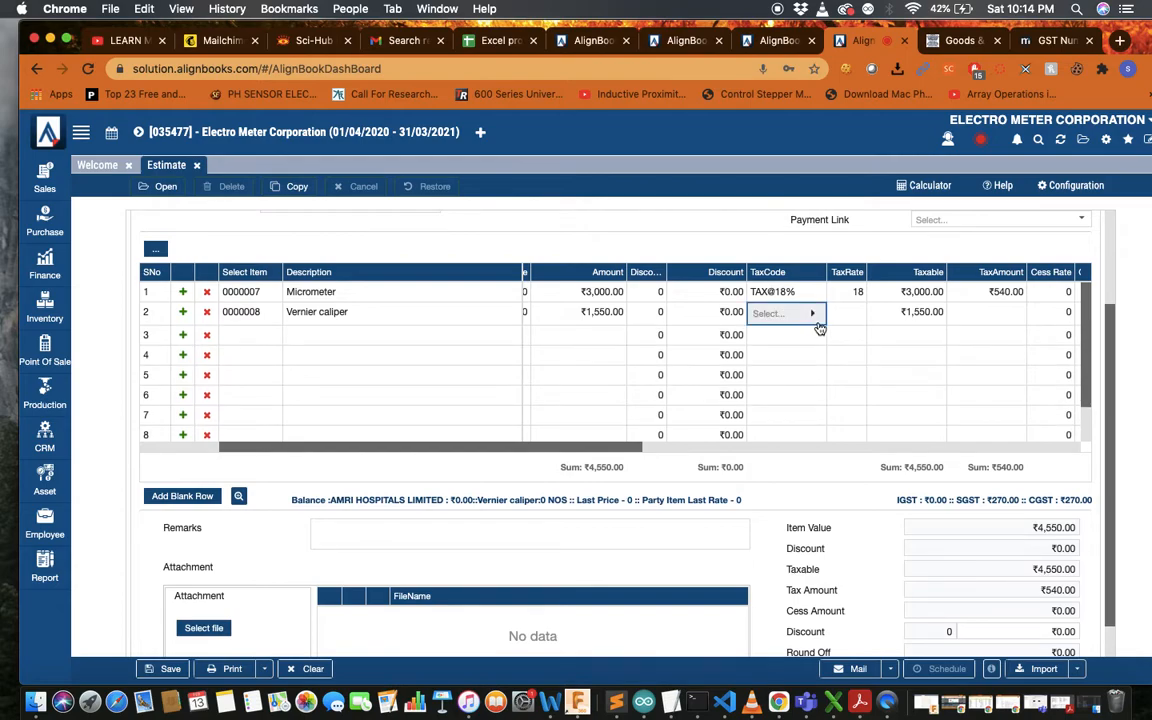
left_click(815, 314)
scroll(785, 458, "down", 2)
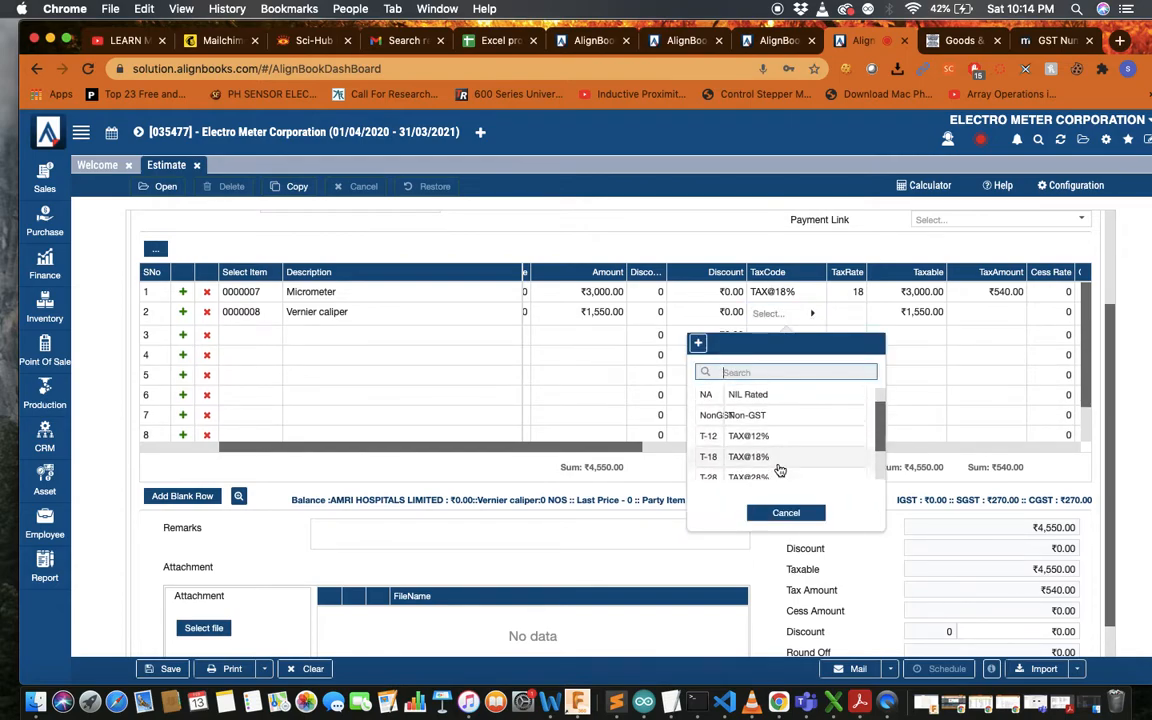
left_click(770, 433)
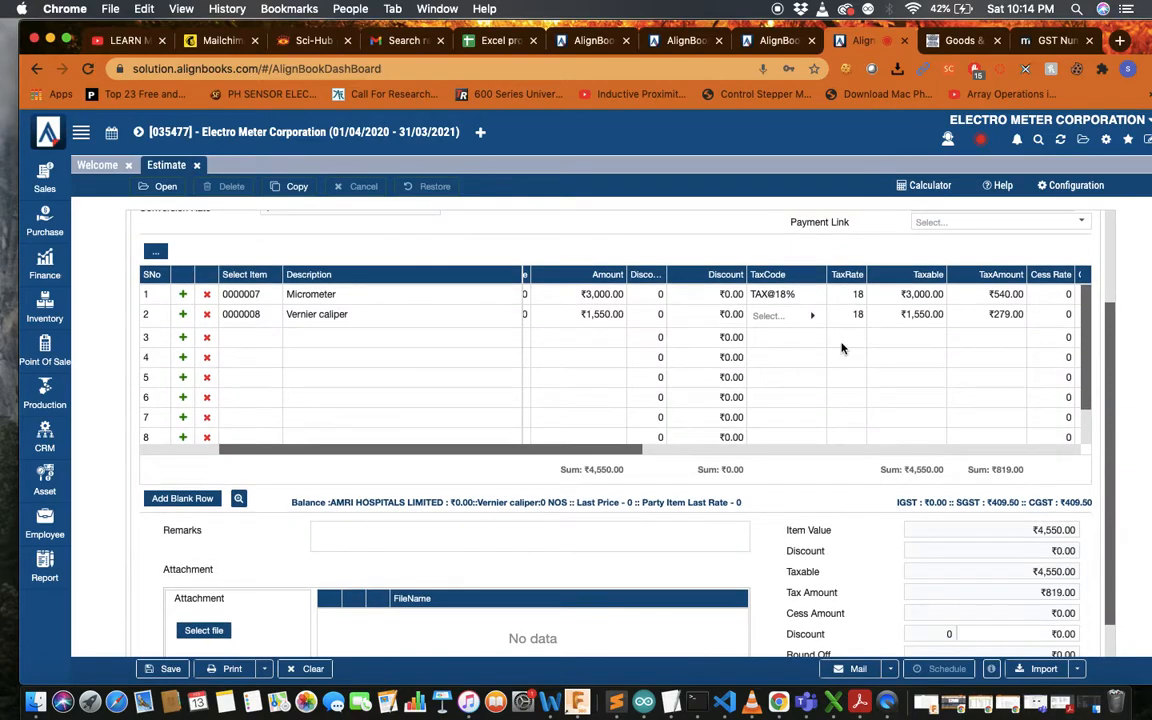
scroll(860, 340, "right", 6)
scroll(866, 347, "left", 3)
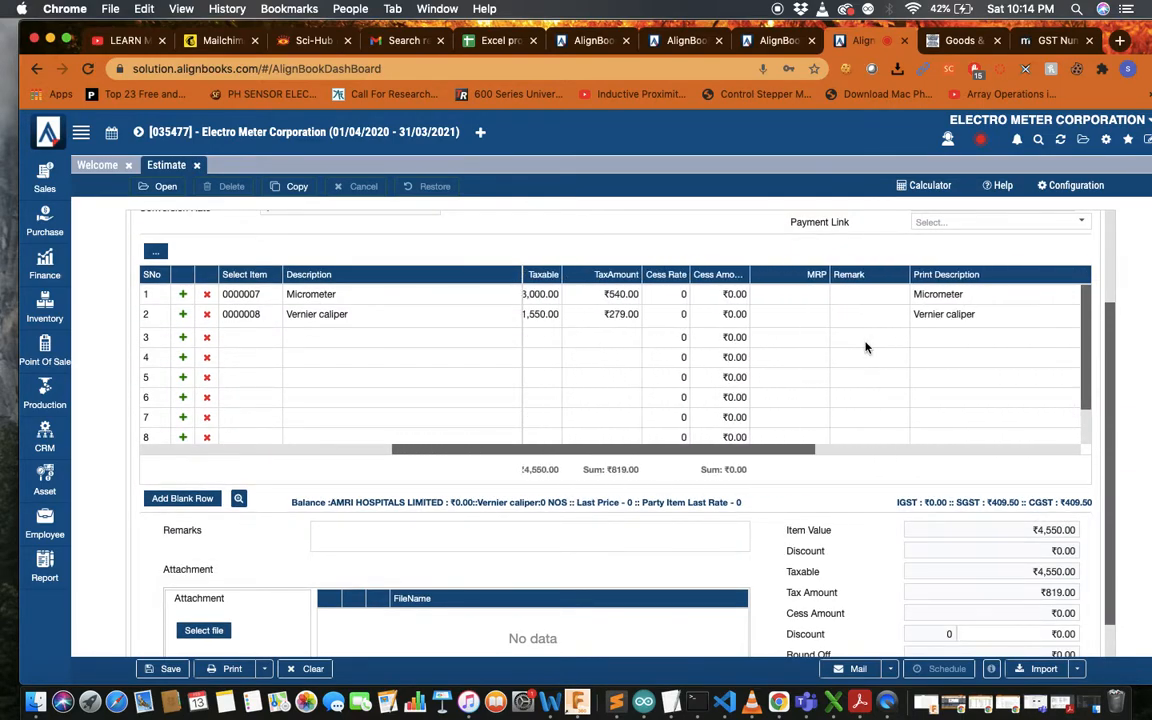
scroll(866, 347, "right", 1)
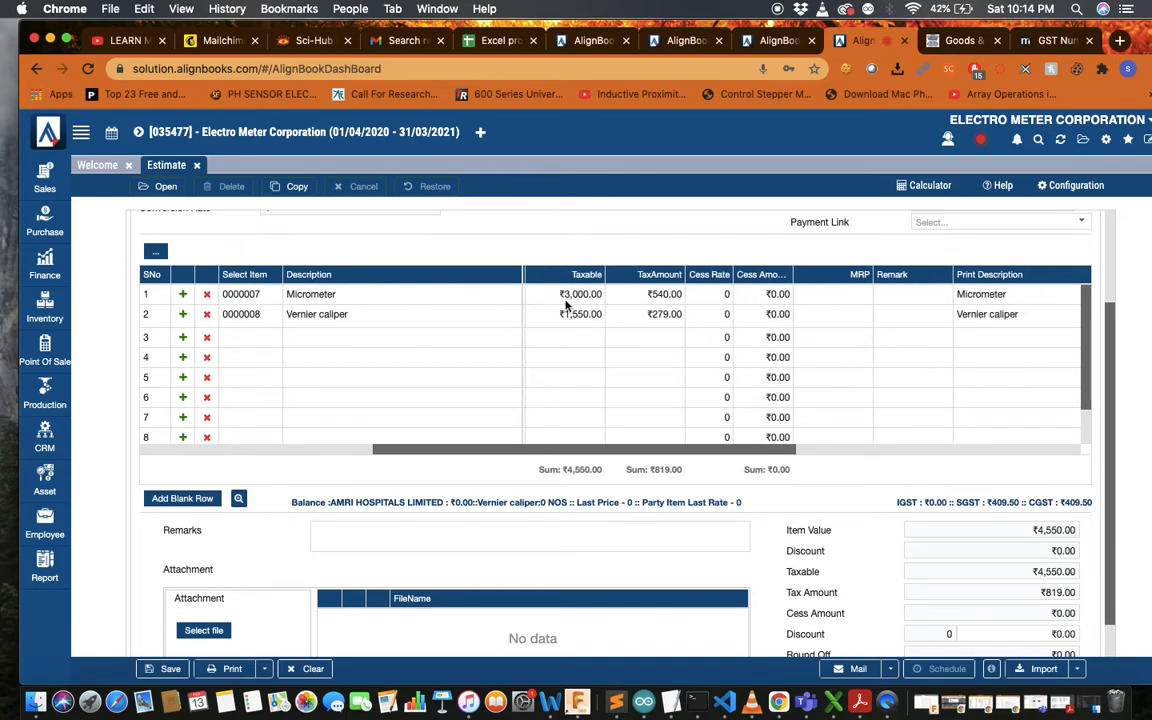
Change row 2's print description to 'Calibration of vernier caliper'
left_click(255, 316)
left_click(269, 316)
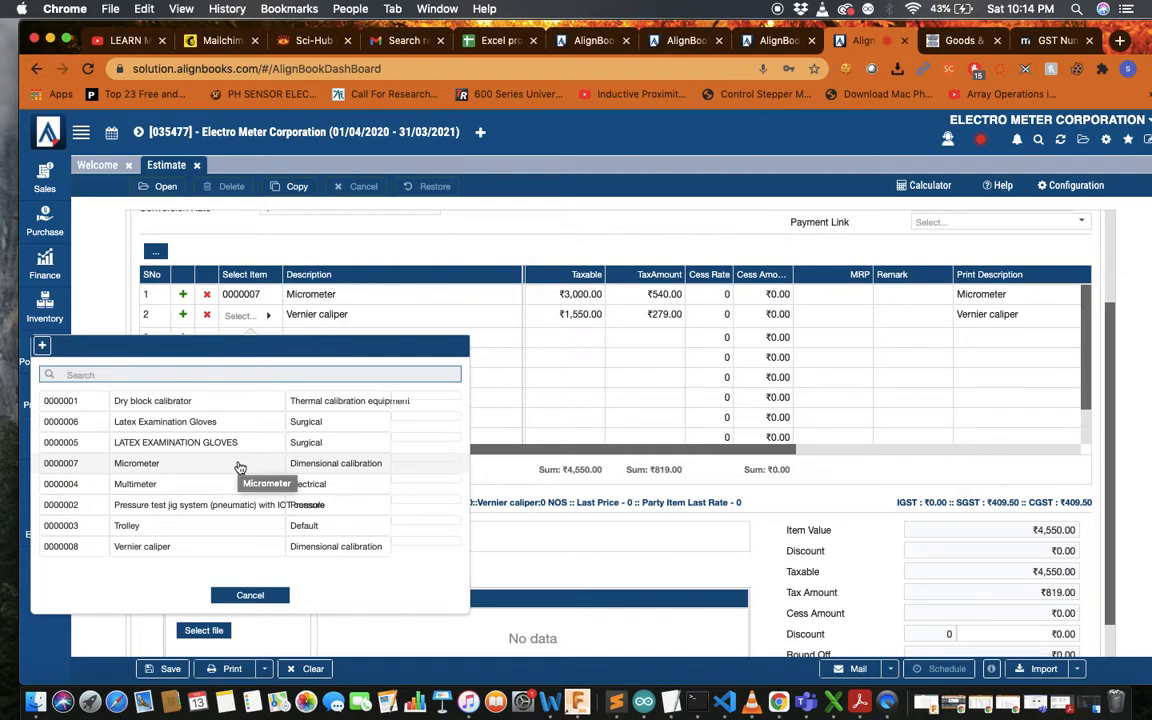
left_click(178, 555)
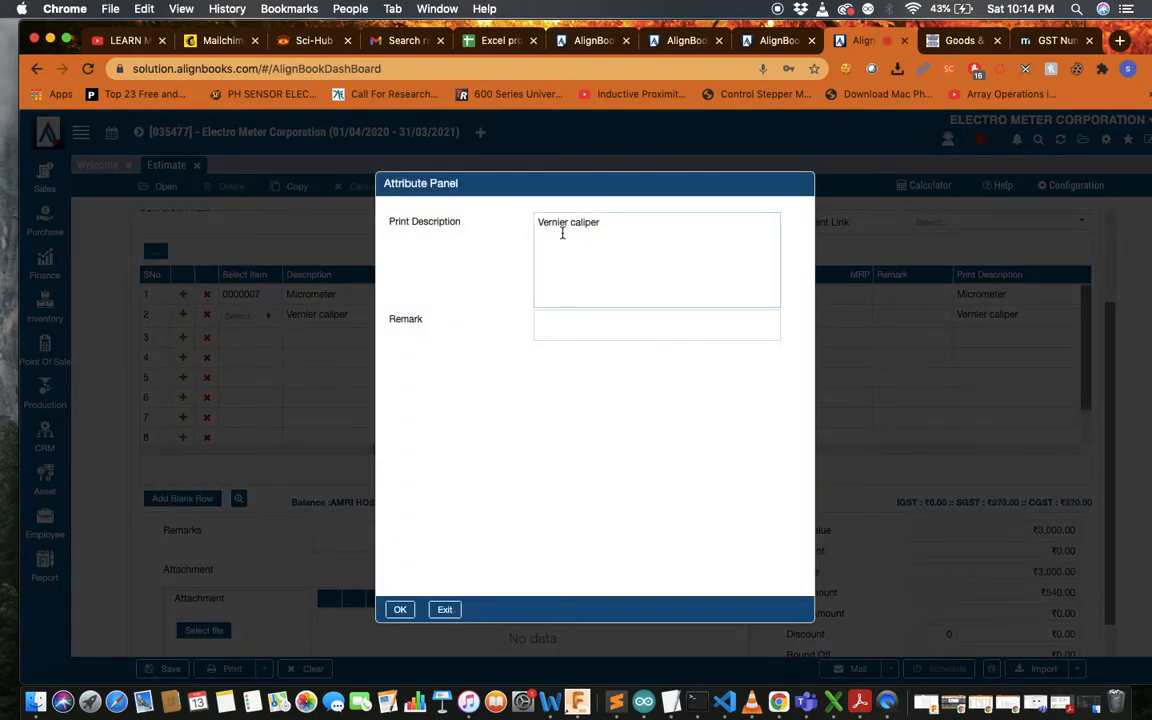
left_click(603, 226)
left_click_drag(617, 224, 489, 221)
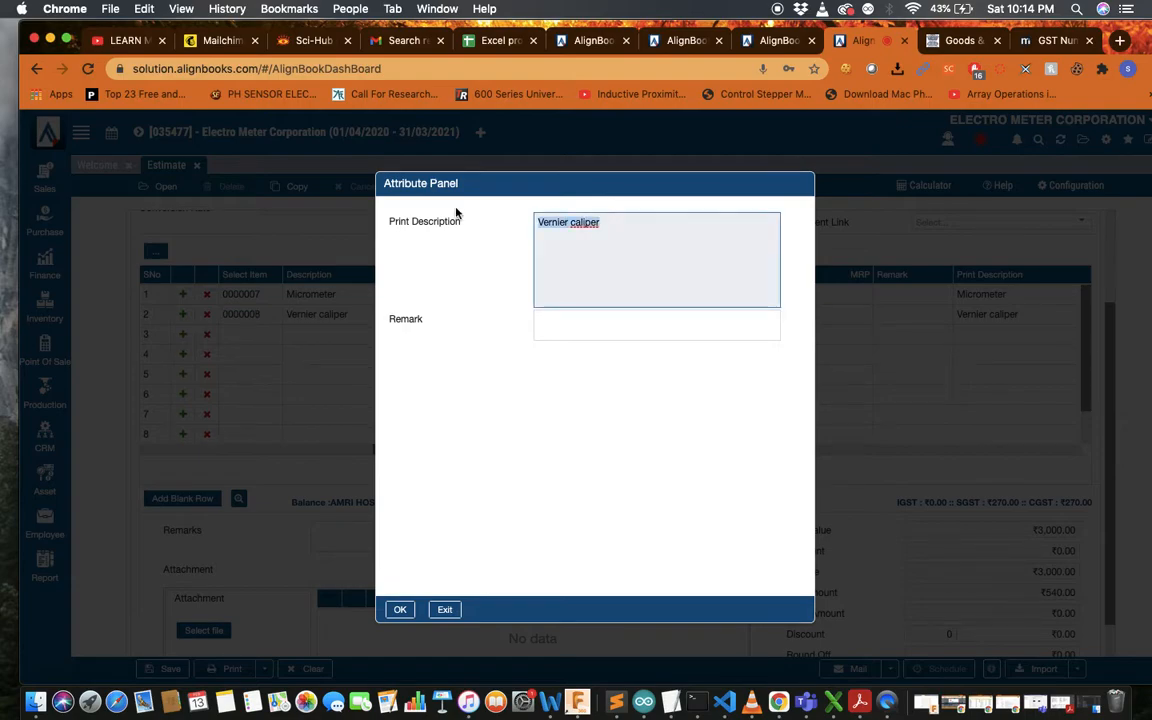
type("Calibra")
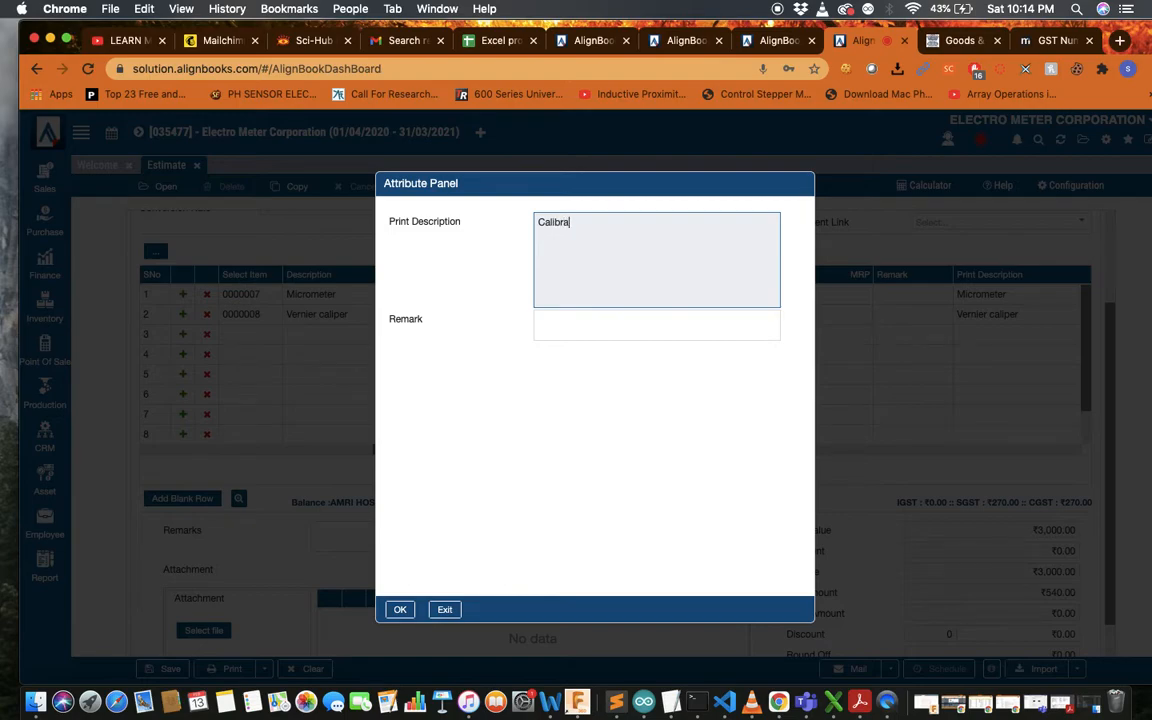
type("tion of vernier caliper")
left_click(399, 608)
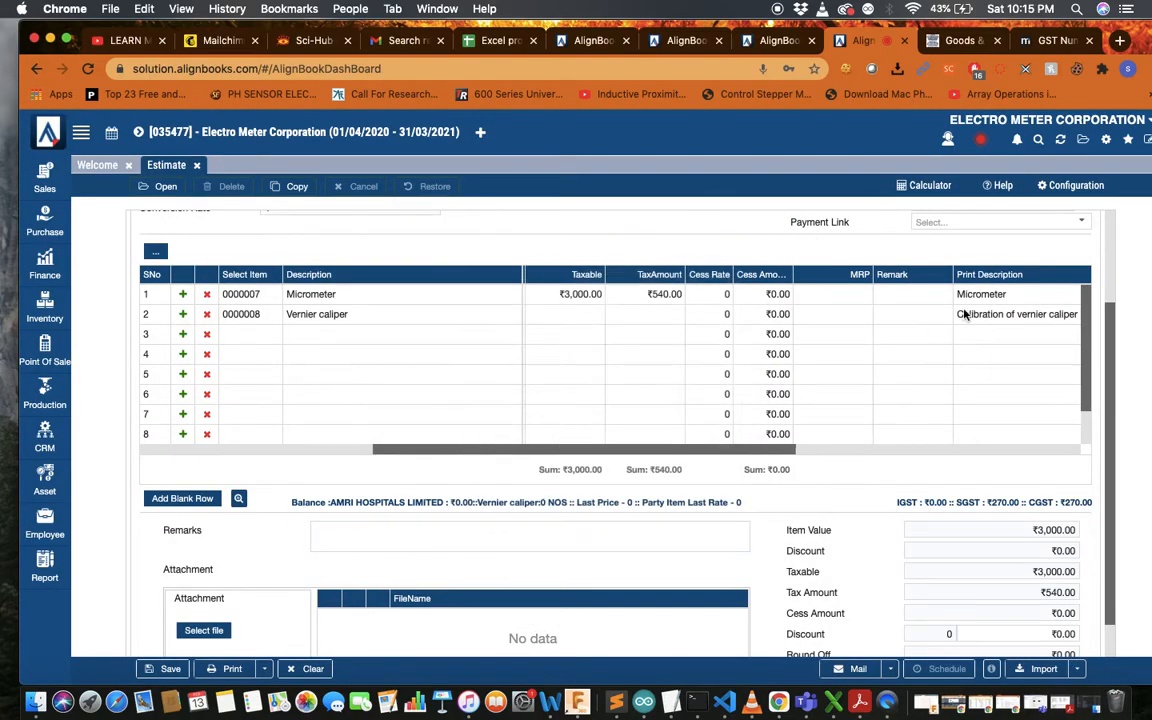
Reselect item 0000007 Micrometer as row 1 of the estimate
left_click(995, 318)
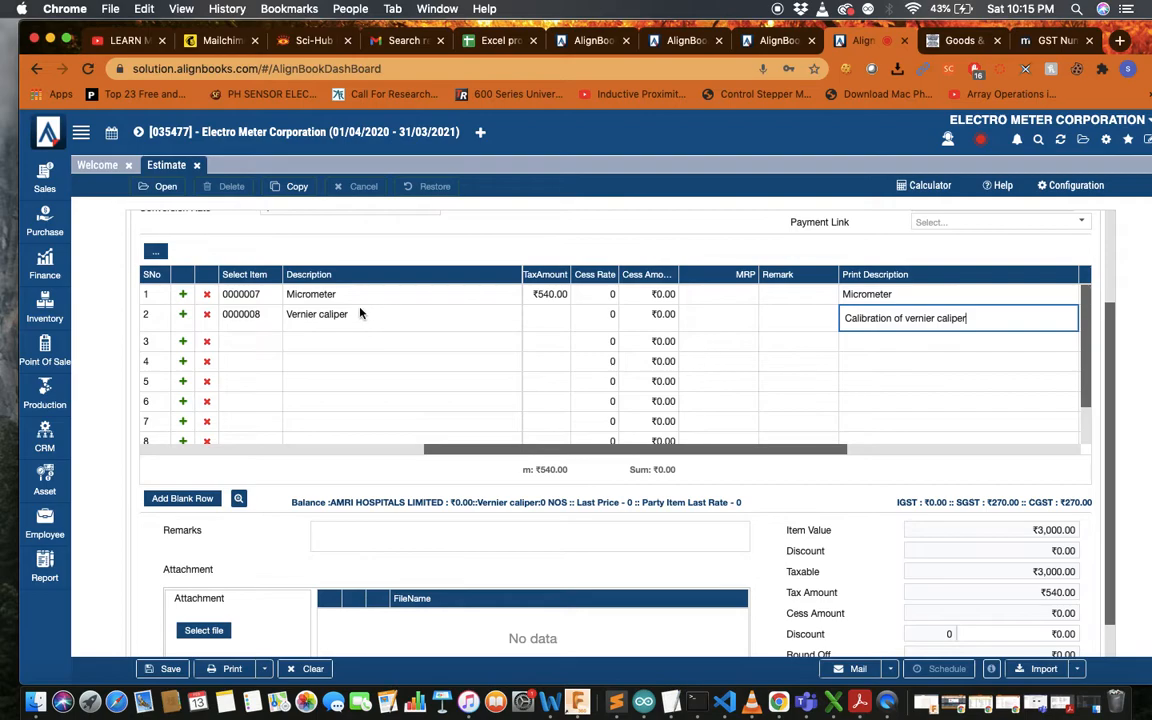
left_click(262, 300)
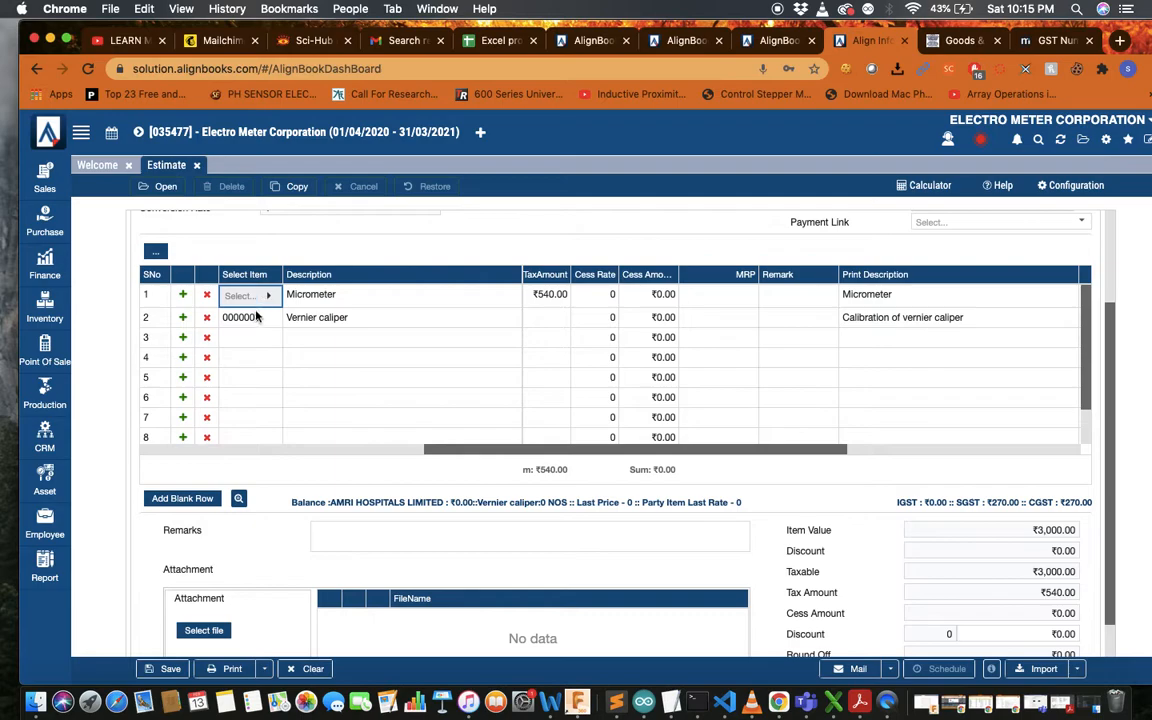
left_click(257, 318)
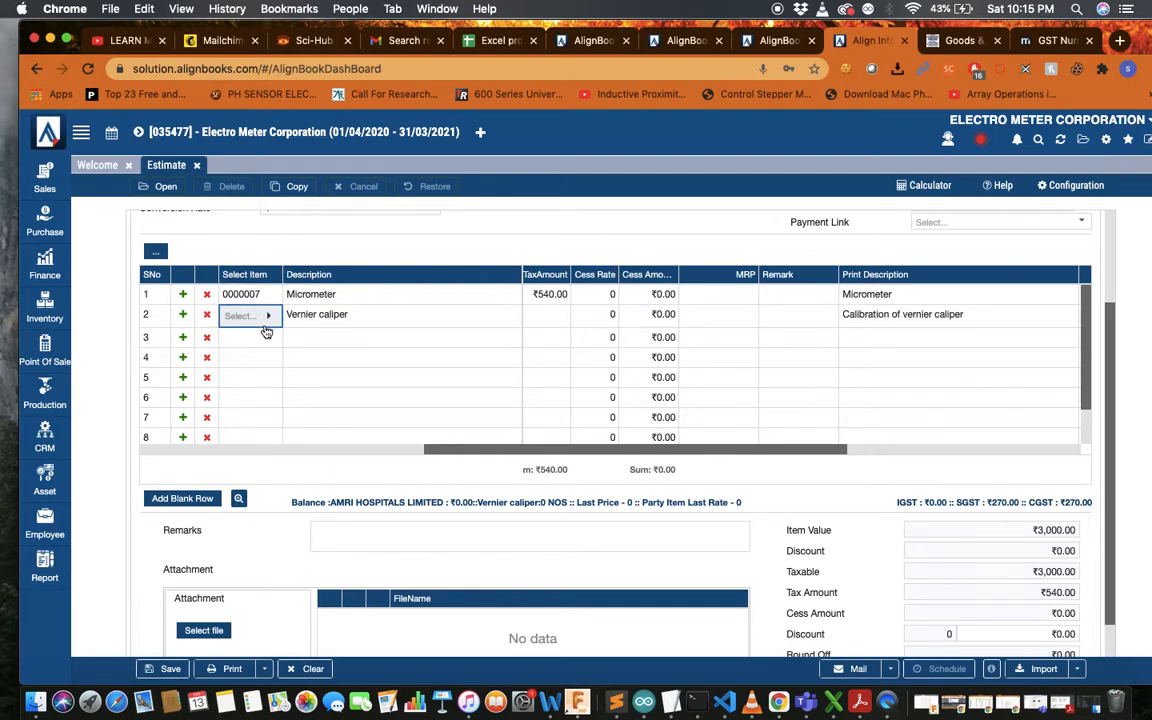
left_click(267, 294)
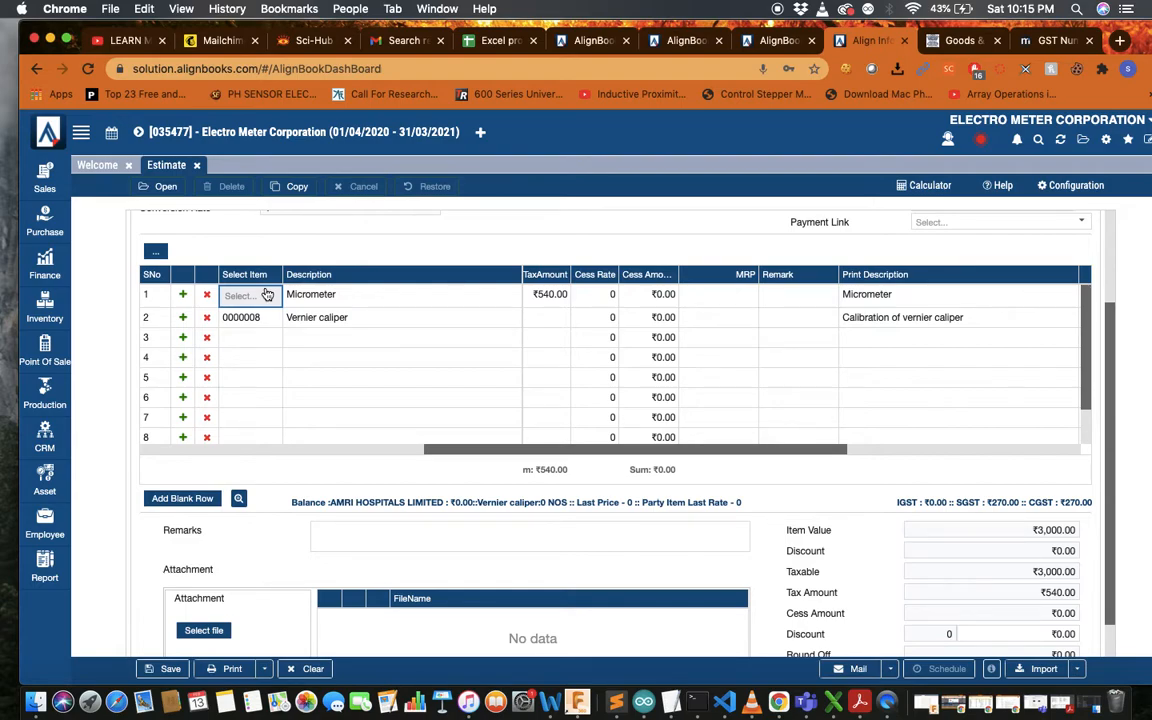
left_click(270, 297)
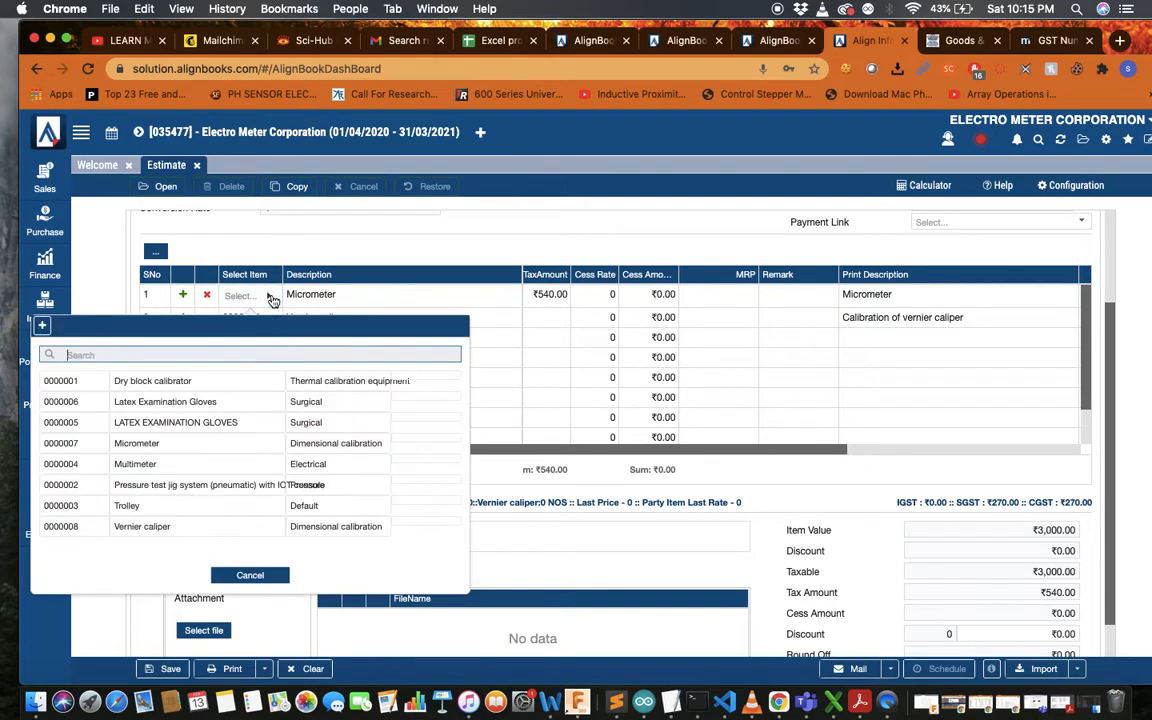
left_click(140, 443)
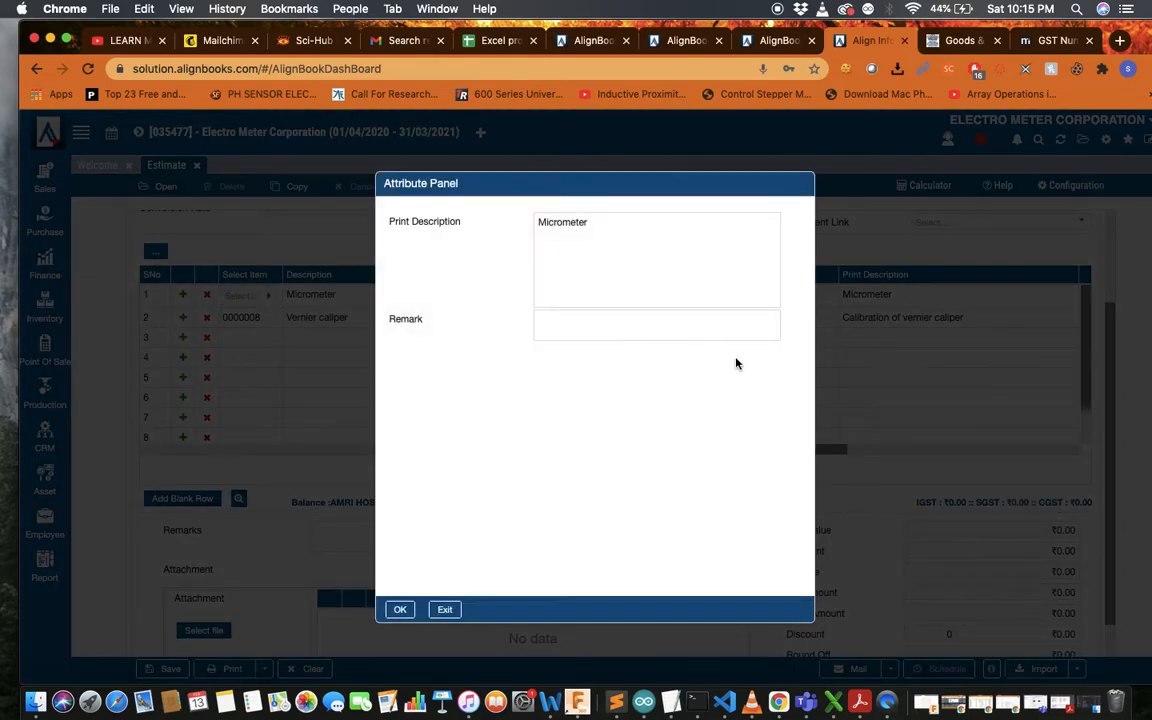
Change the Micrometer print description to 'Calibration of micrometer'
left_click(537, 221)
type("Calibrat")
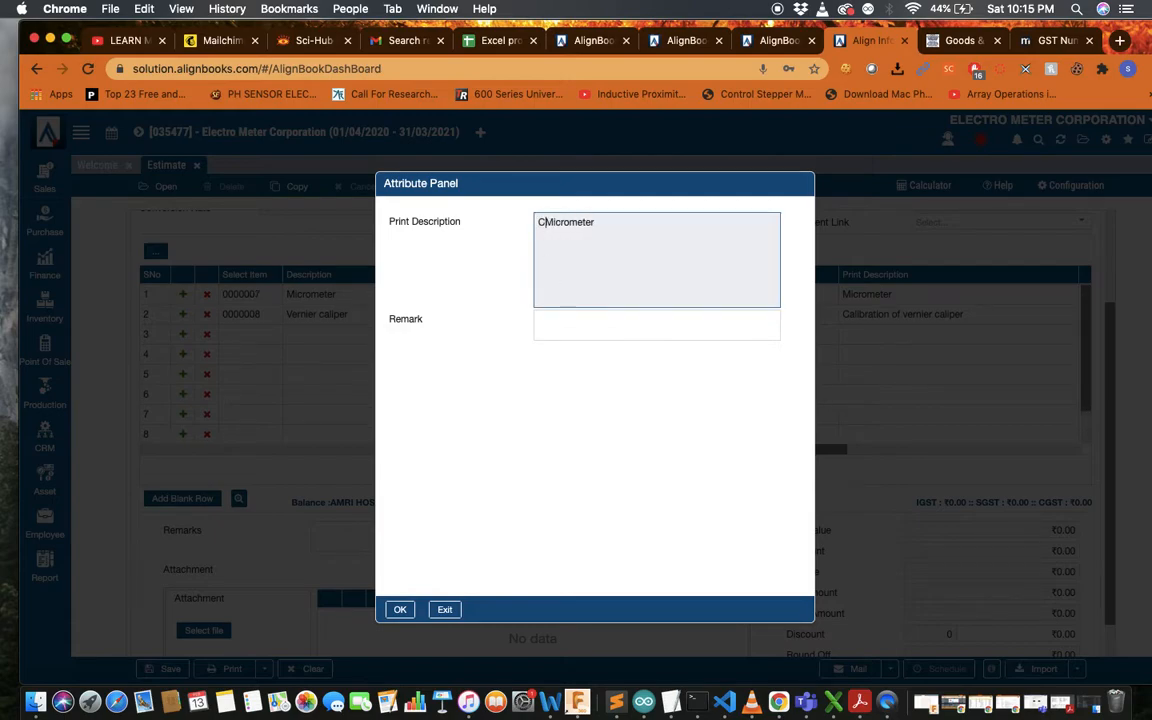
type("ion of")
key("BackSpace")
type("m")
left_click(401, 610)
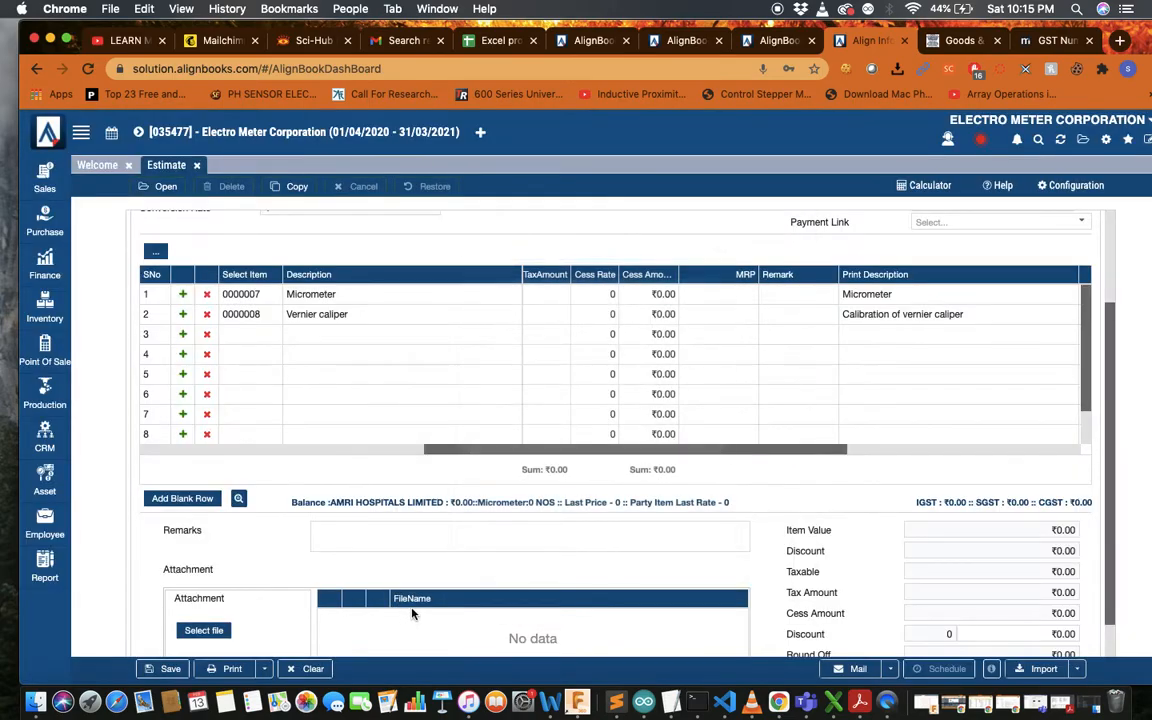
Re-enter rates of ₹300 for Micrometer and ₹310 for Vernier caliper
scroll(638, 388, "down", 1)
scroll(879, 404, "right", 5)
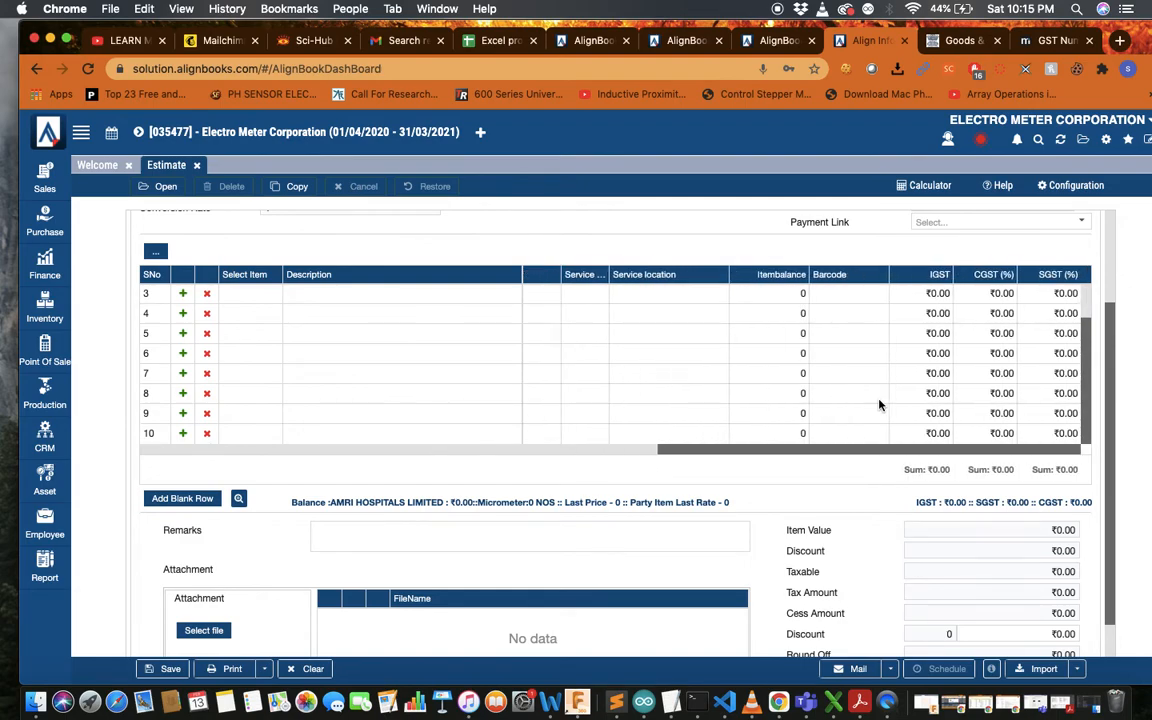
scroll(879, 404, "up", 1)
scroll(879, 404, "left", 5)
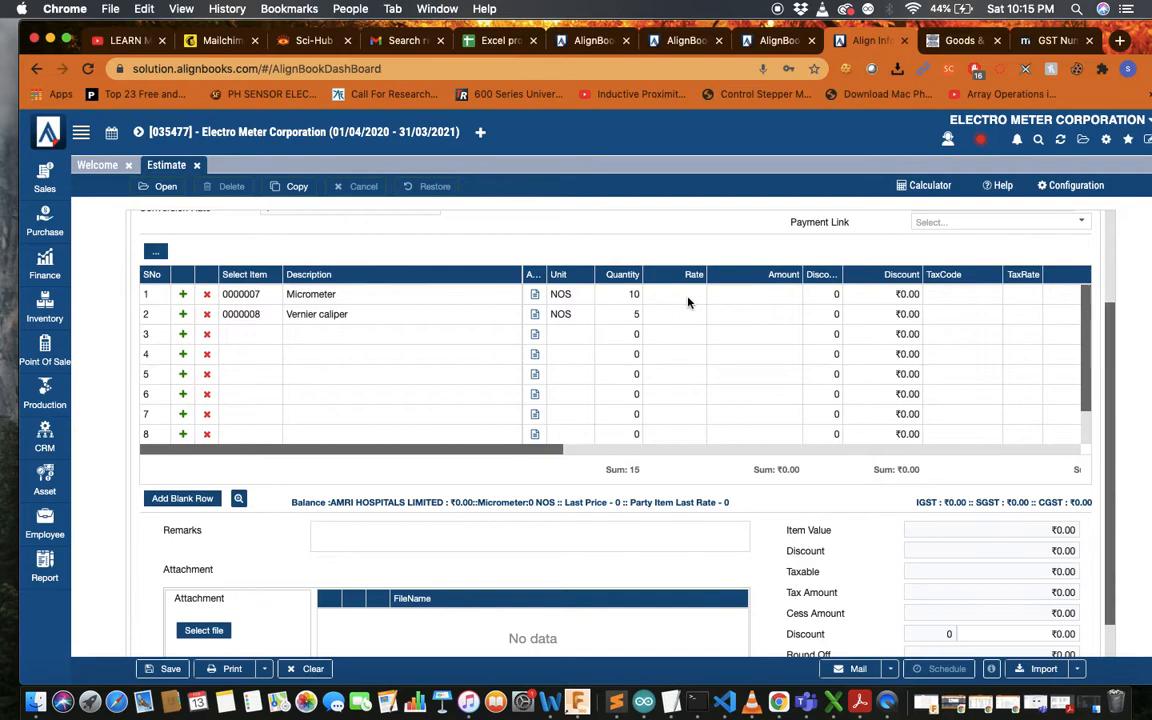
left_click(687, 299)
type("300")
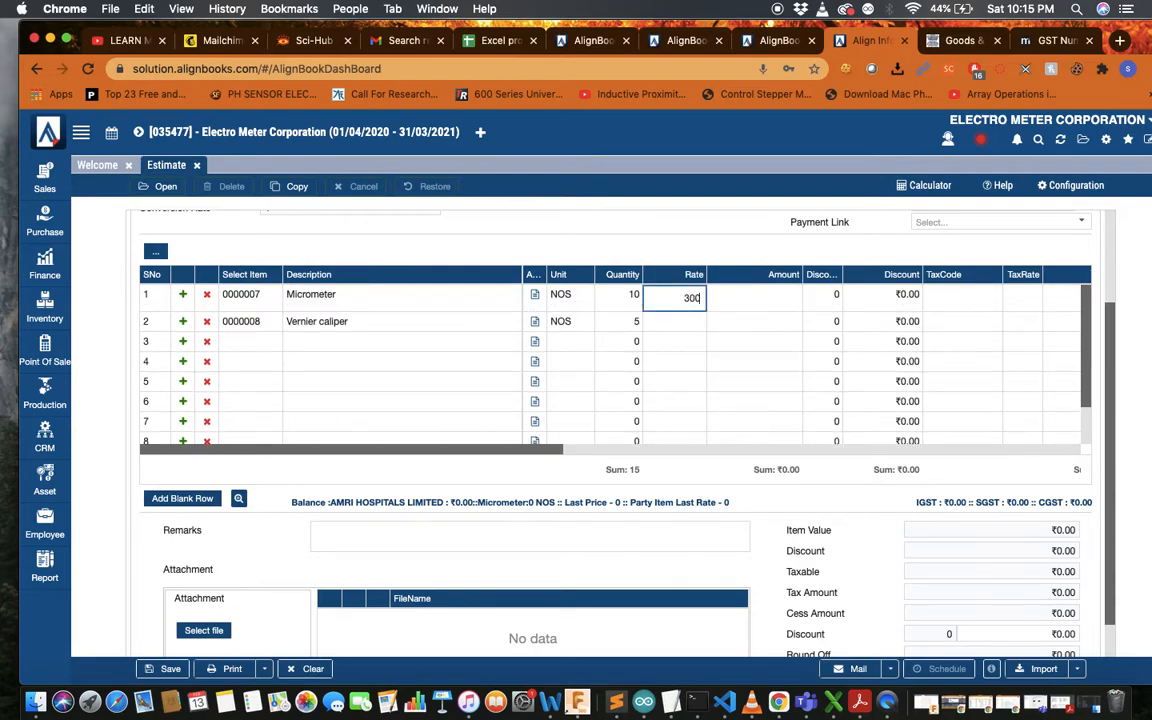
left_click(689, 326)
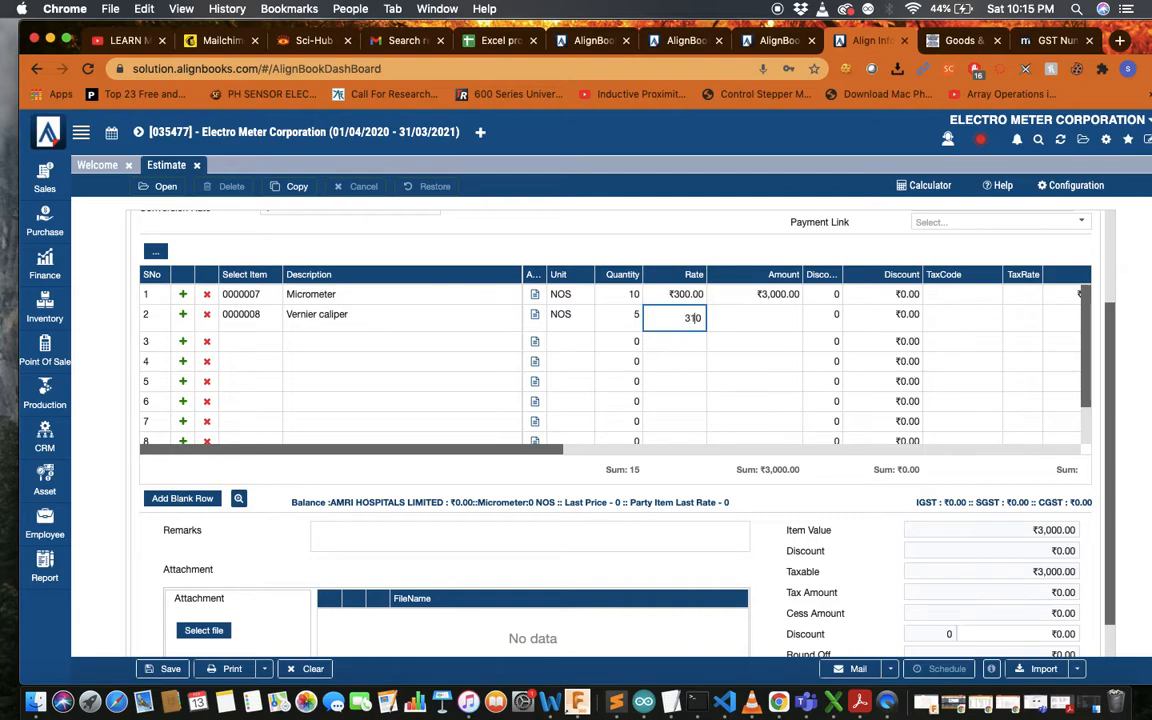
left_click(791, 318)
Apply TAX@18% to both lines, restoring ₹4,550.00 item value and ₹819.00 tax
scroll(760, 330, "right", 2)
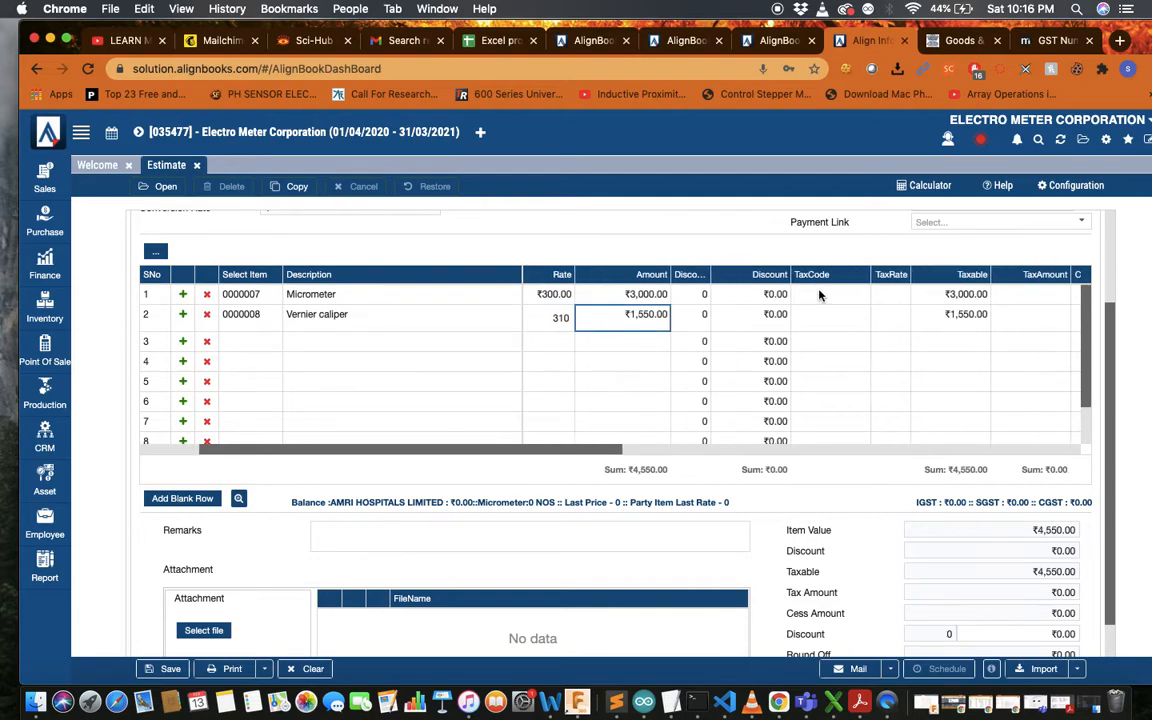
left_click(817, 295)
left_click(812, 297)
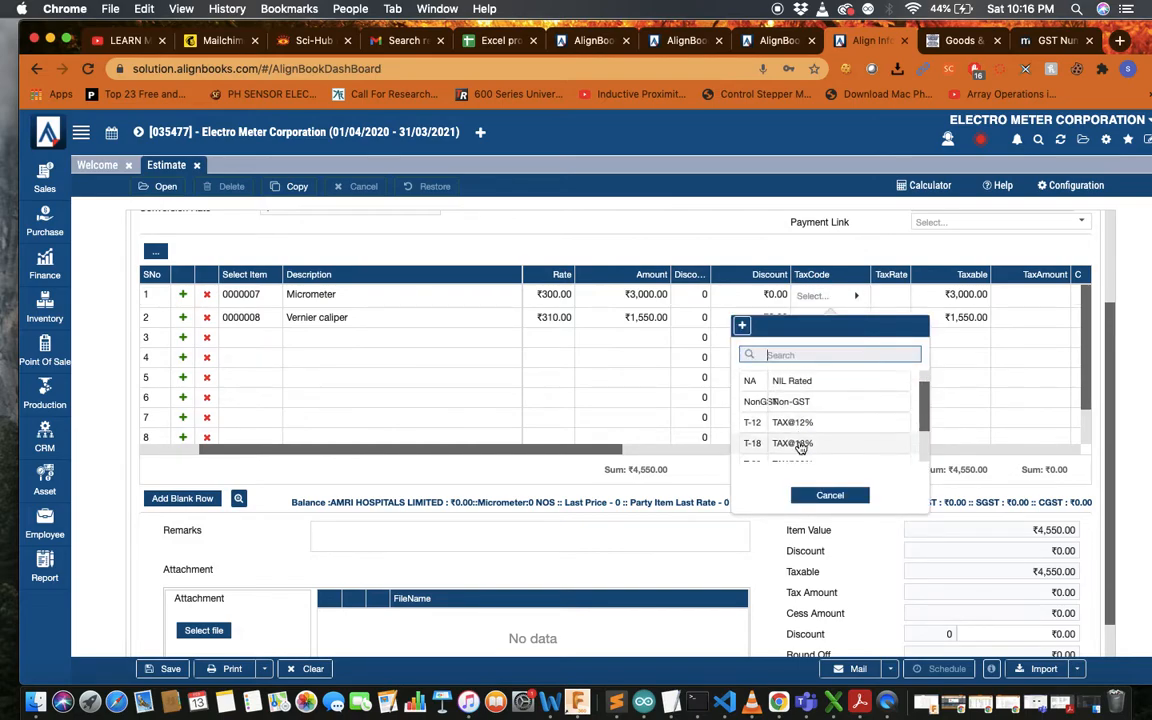
scroll(800, 447, "down", 1)
left_click(785, 430)
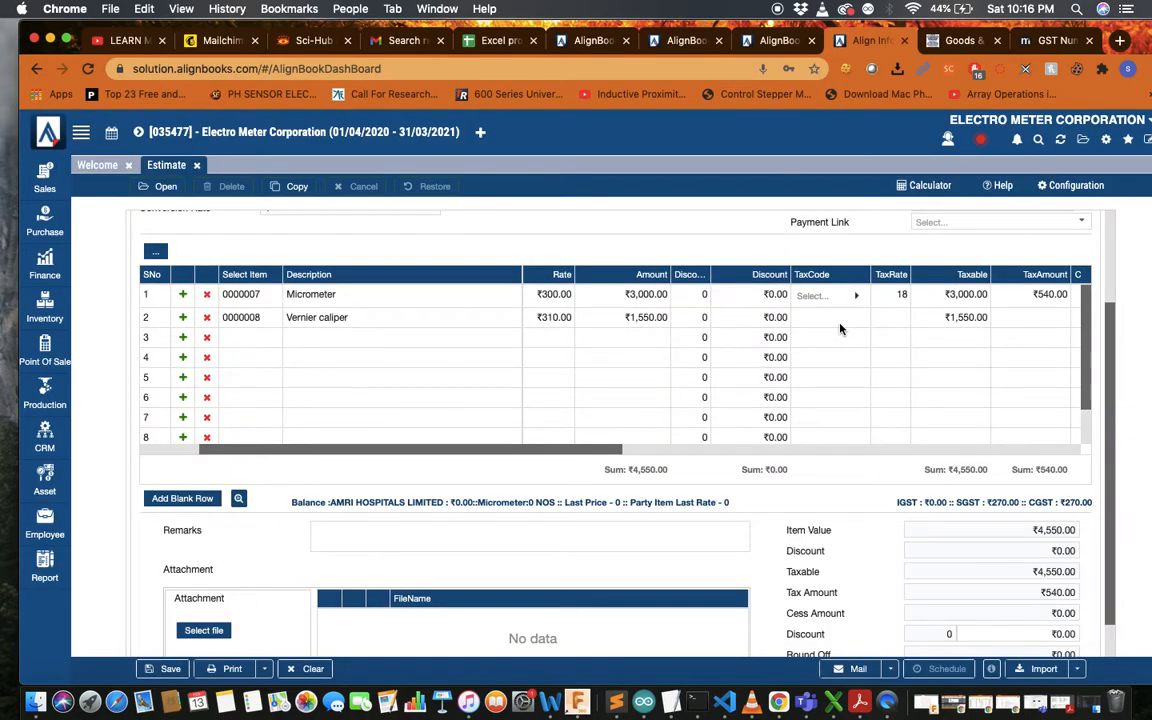
left_click(840, 318)
left_click(846, 318)
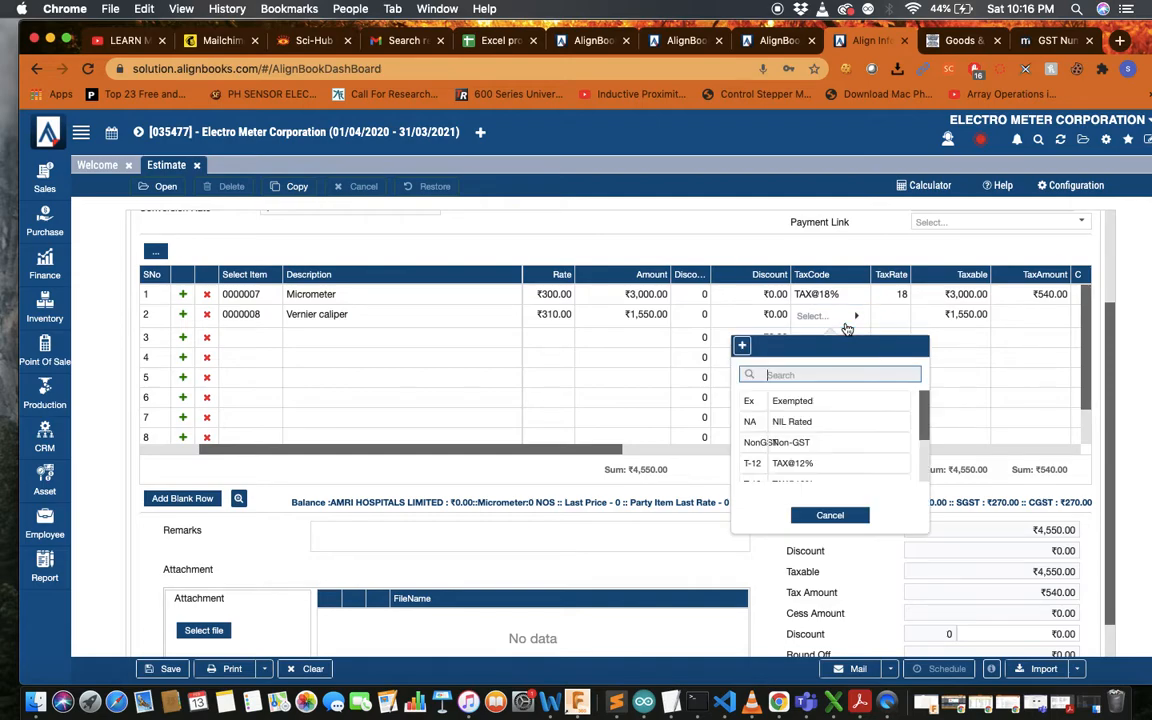
scroll(820, 435, "down", 3)
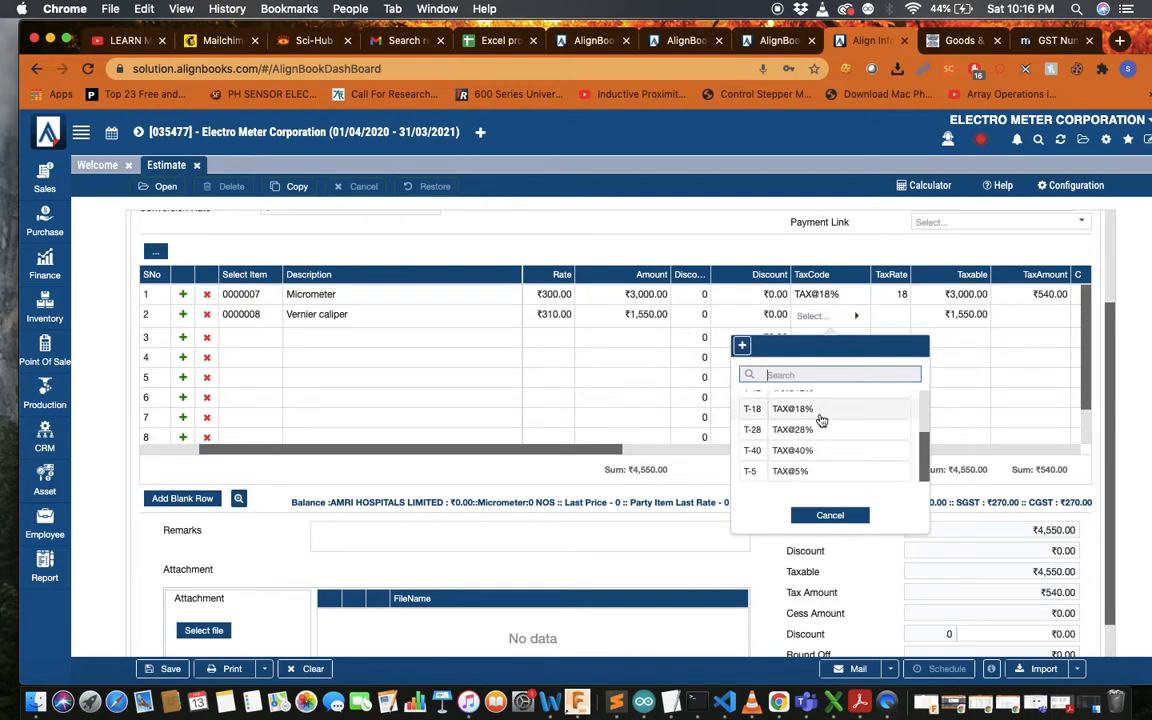
left_click(820, 420)
scroll(545, 404, "right", 10)
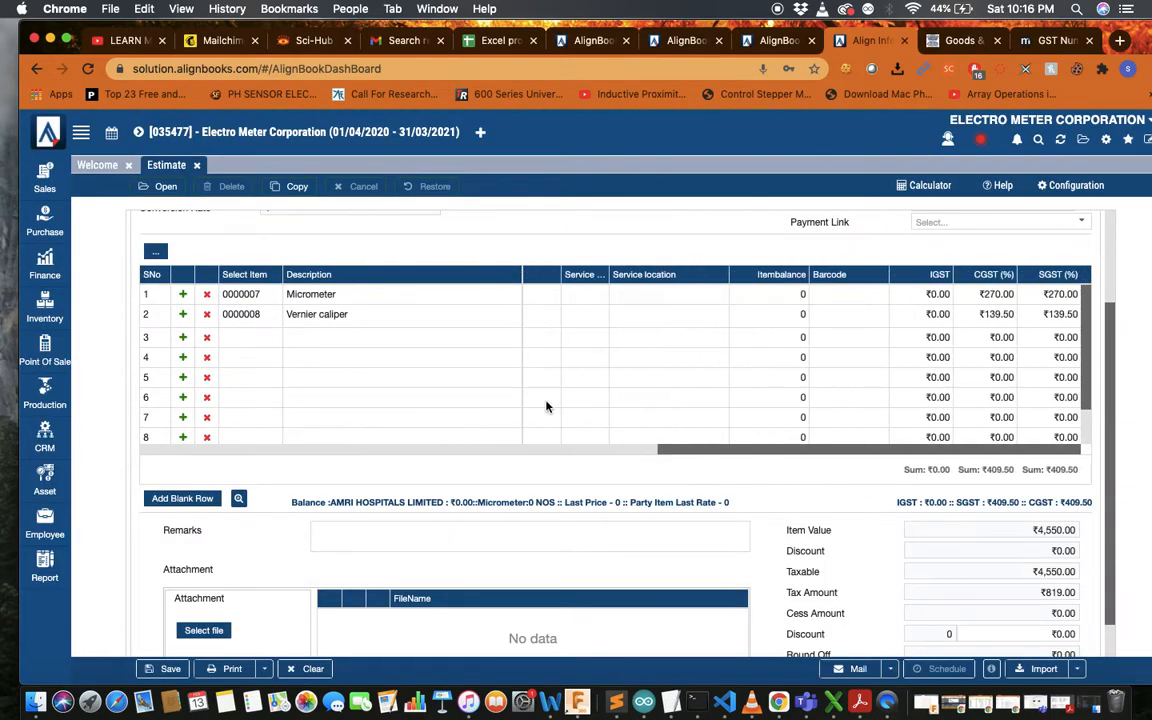
scroll(586, 525, "down", 1)
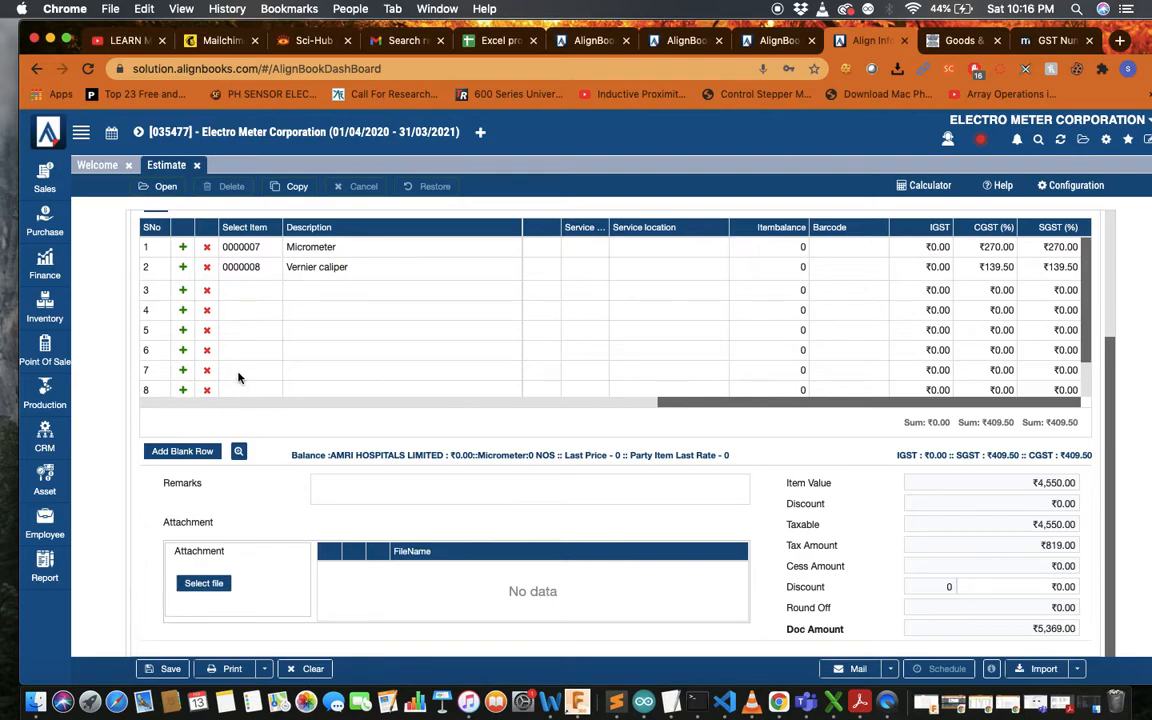
scroll(909, 513, "down", 1)
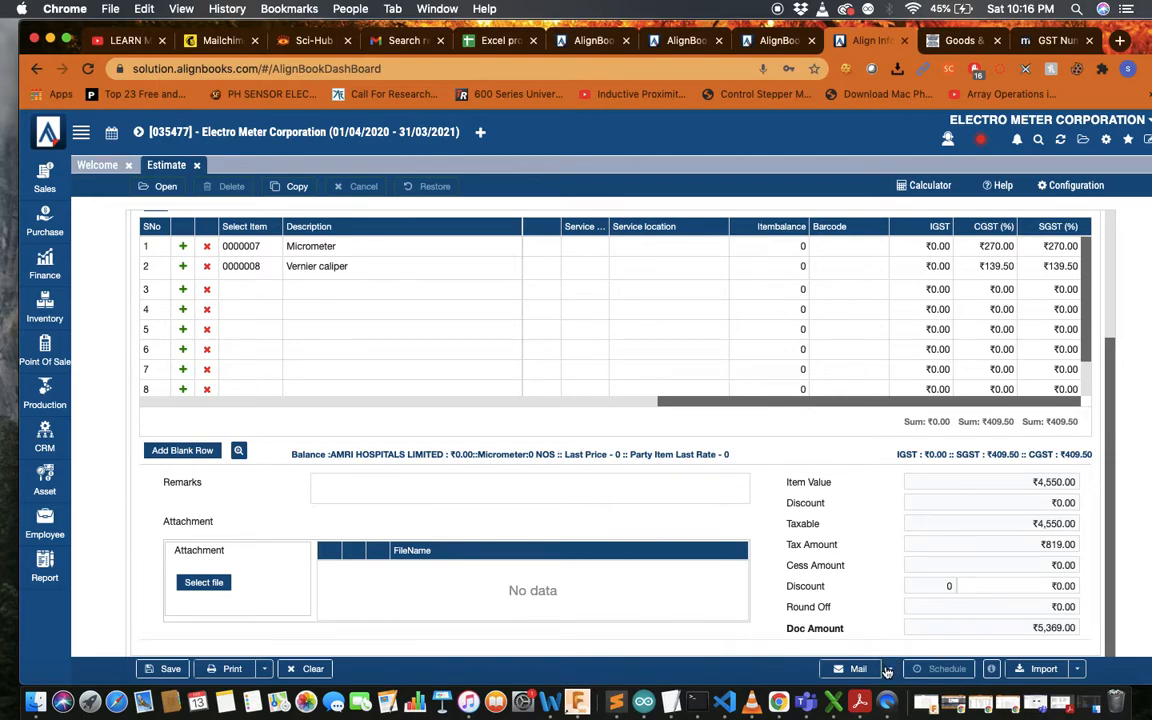
Save the completed estimate and go to the list of saved estimates
left_click(150, 670)
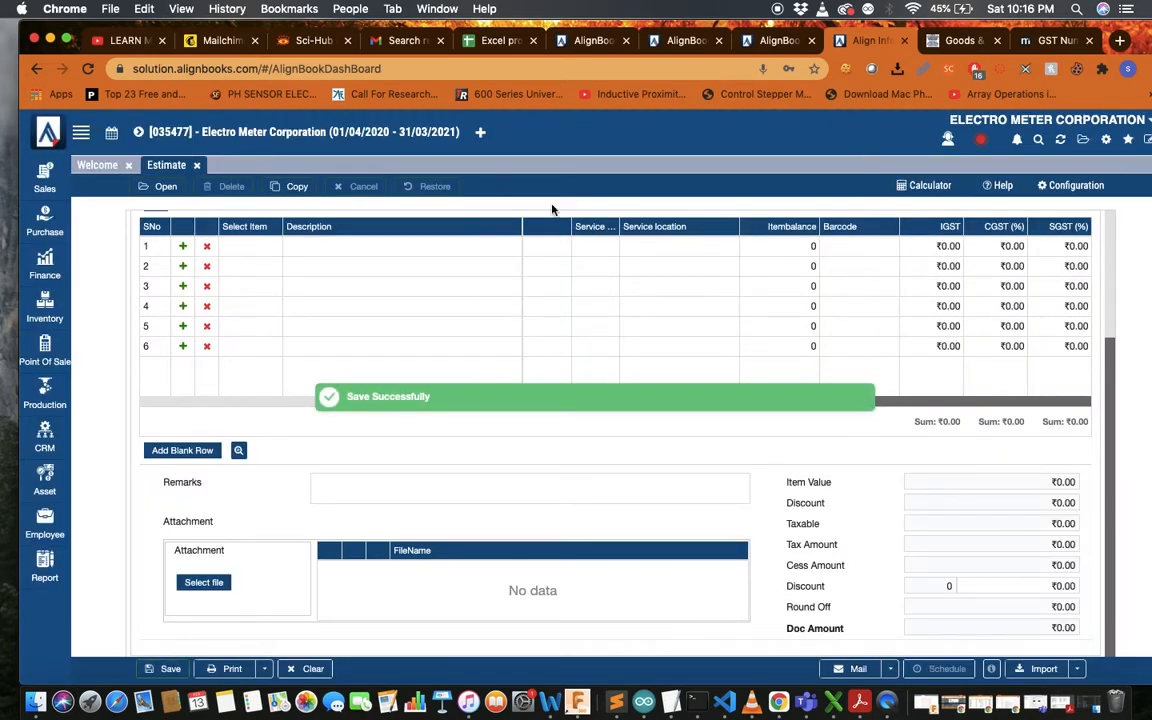
scroll(216, 326, "up", 3)
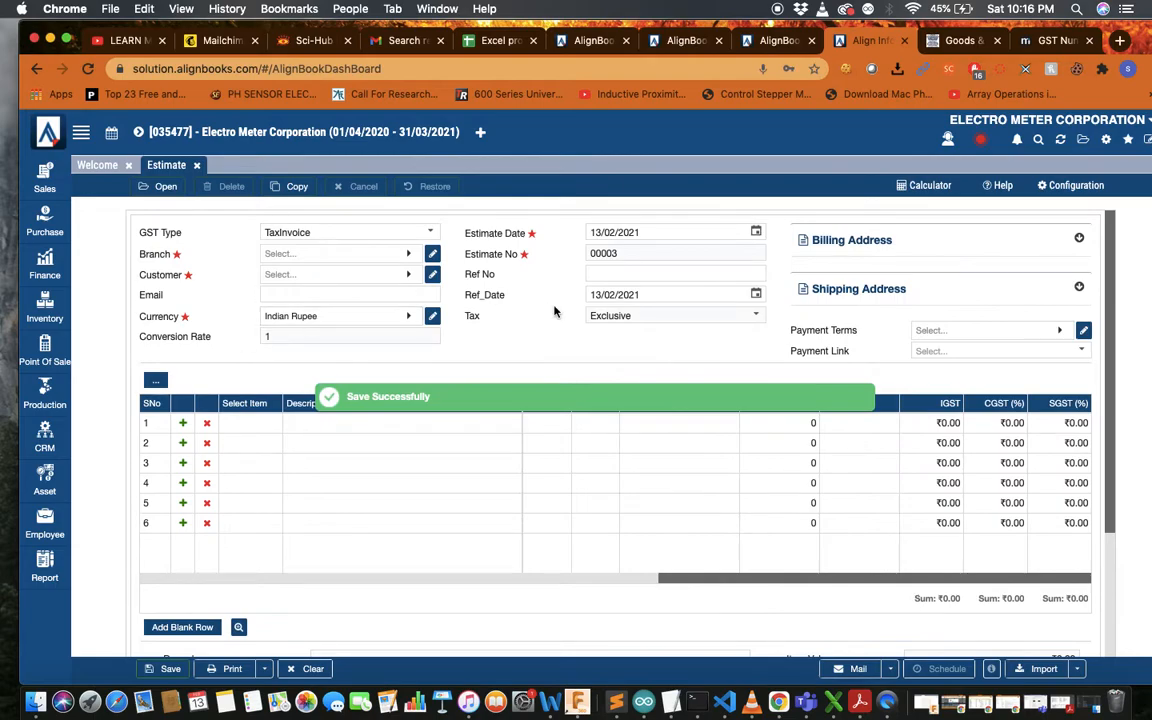
left_click(163, 189)
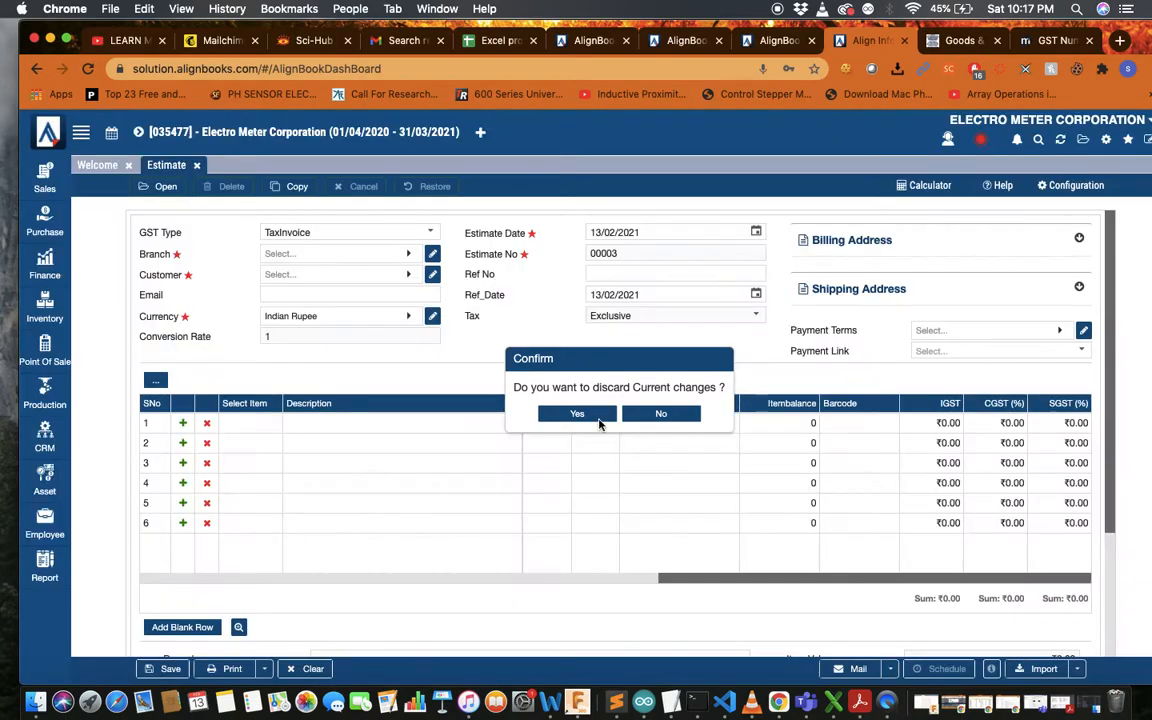
left_click(599, 414)
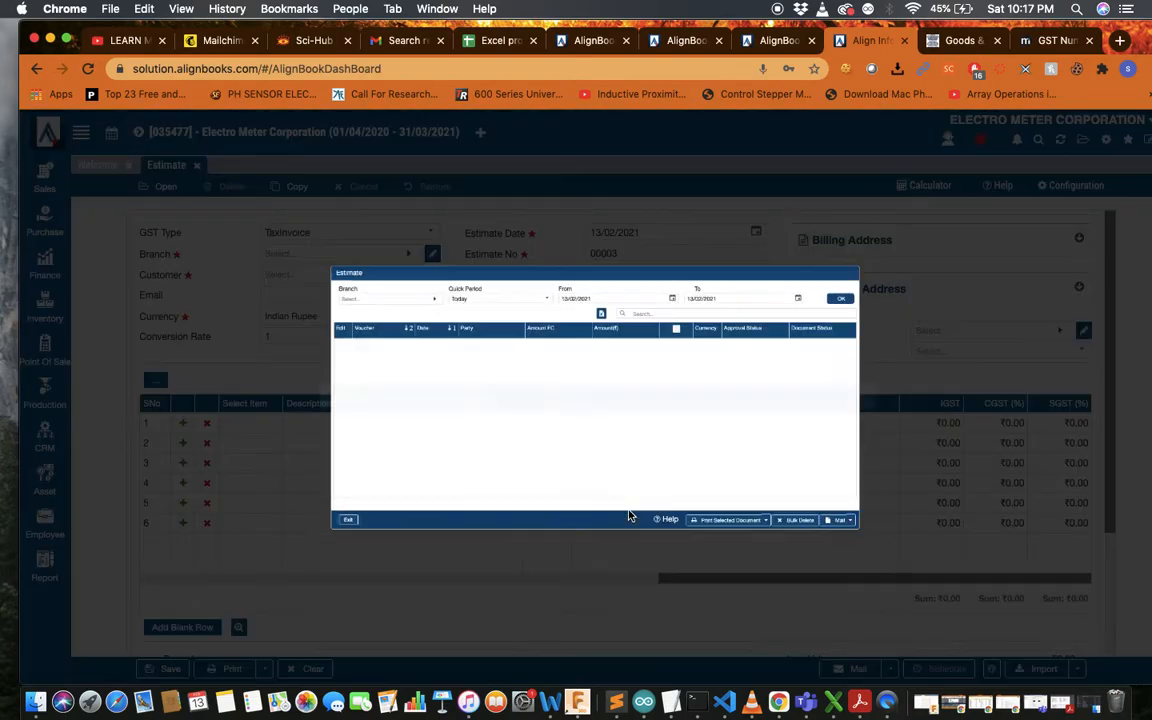
List Kolkata branch estimates and tick AMRI Hospitals voucher 00002/20-21 for printing
left_click(288, 234)
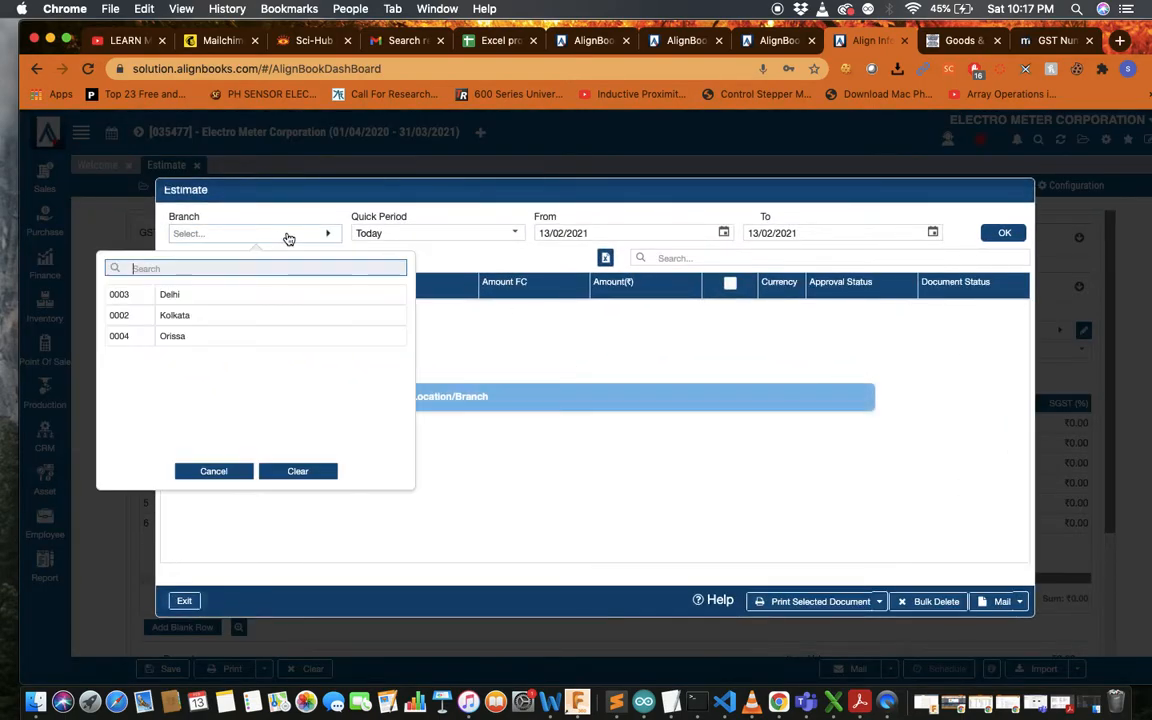
left_click(282, 314)
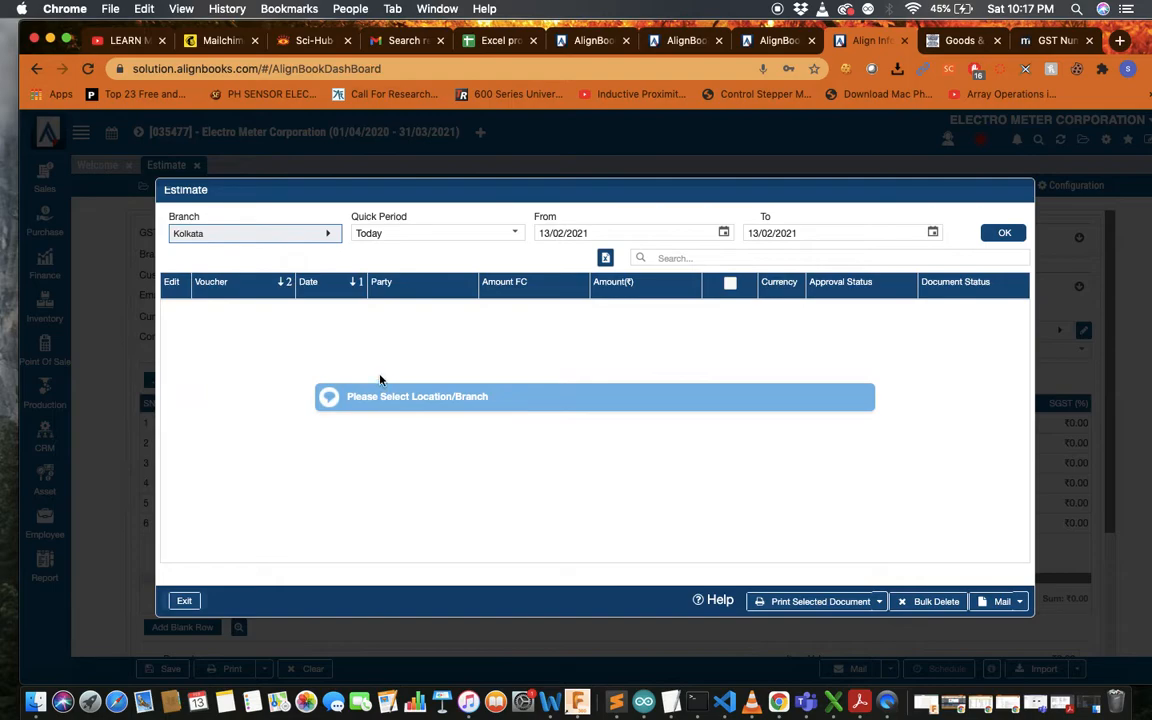
left_click(1004, 233)
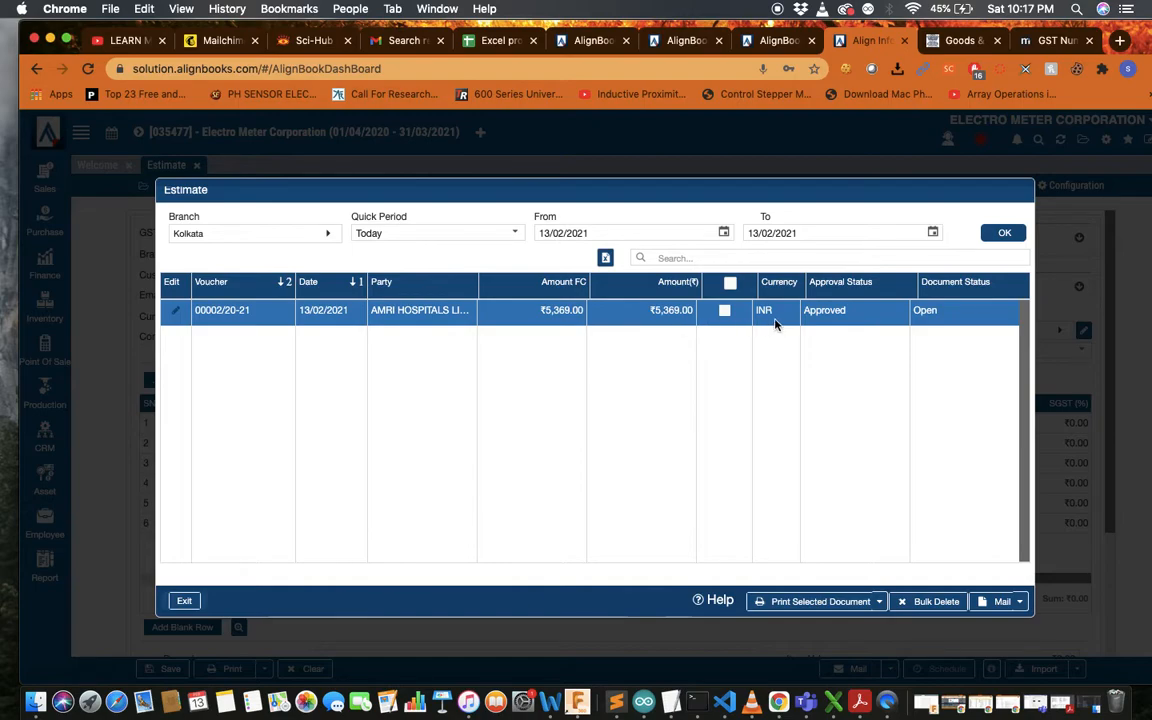
left_click(725, 311)
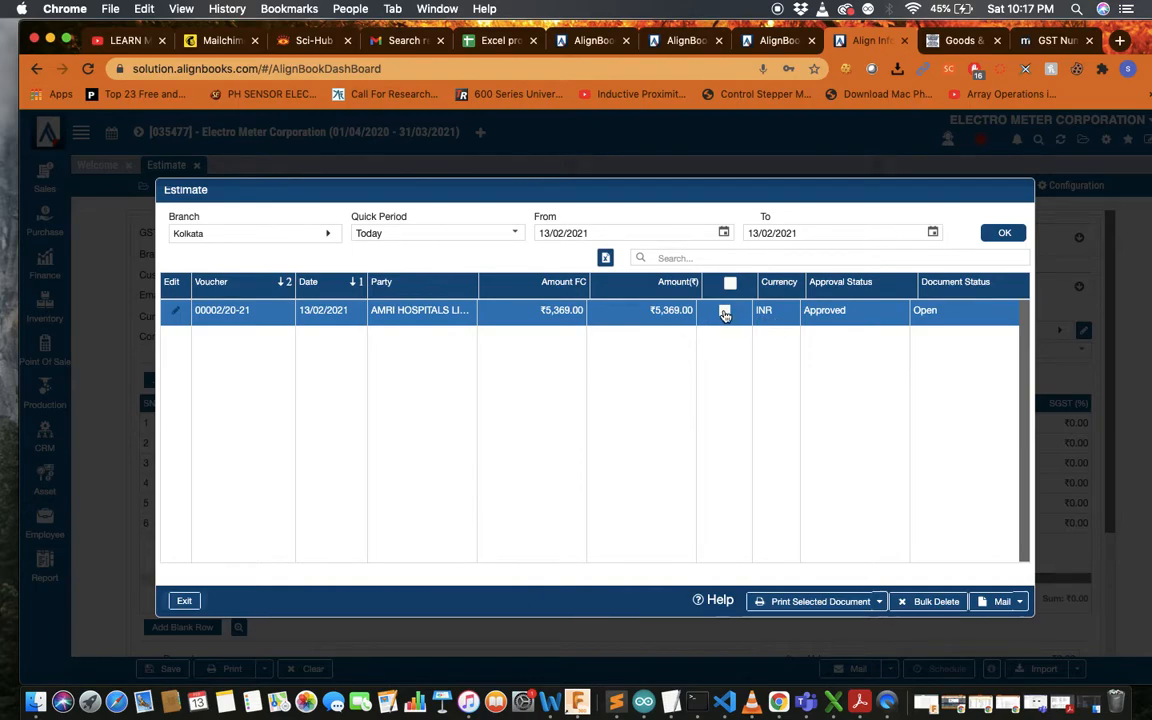
left_click(879, 604)
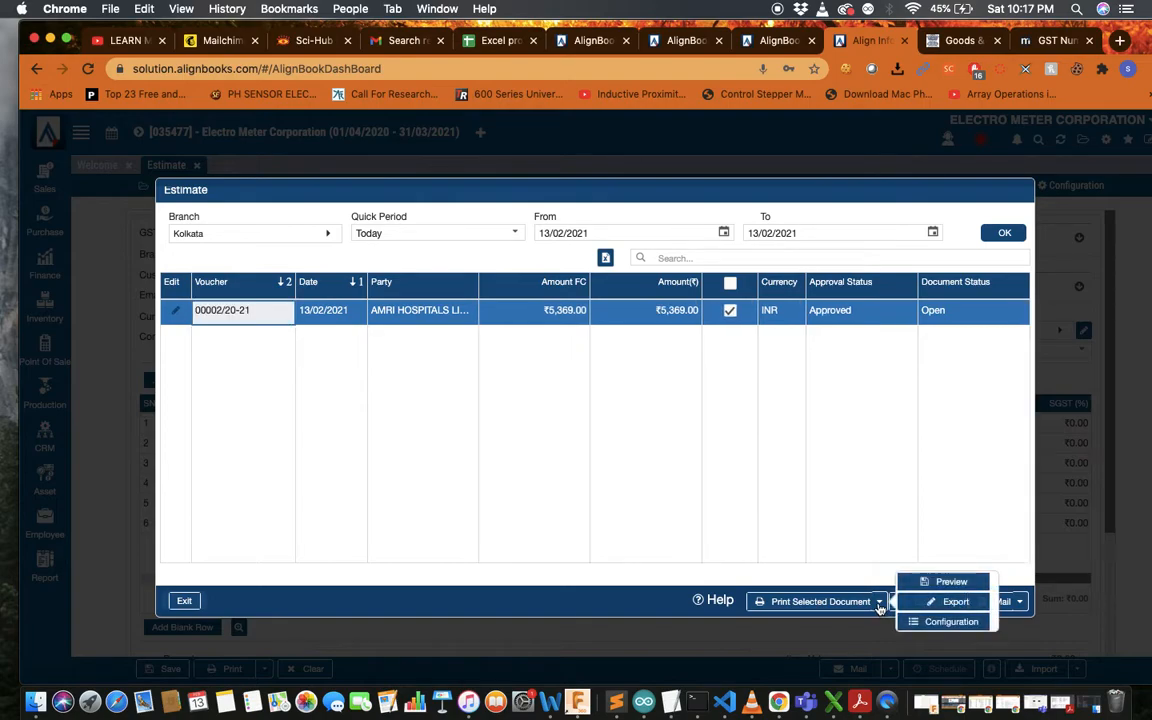
Generate a print preview of the ticked estimate in the ***AB_Proforma Invoice format
left_click(938, 585)
left_click(740, 337)
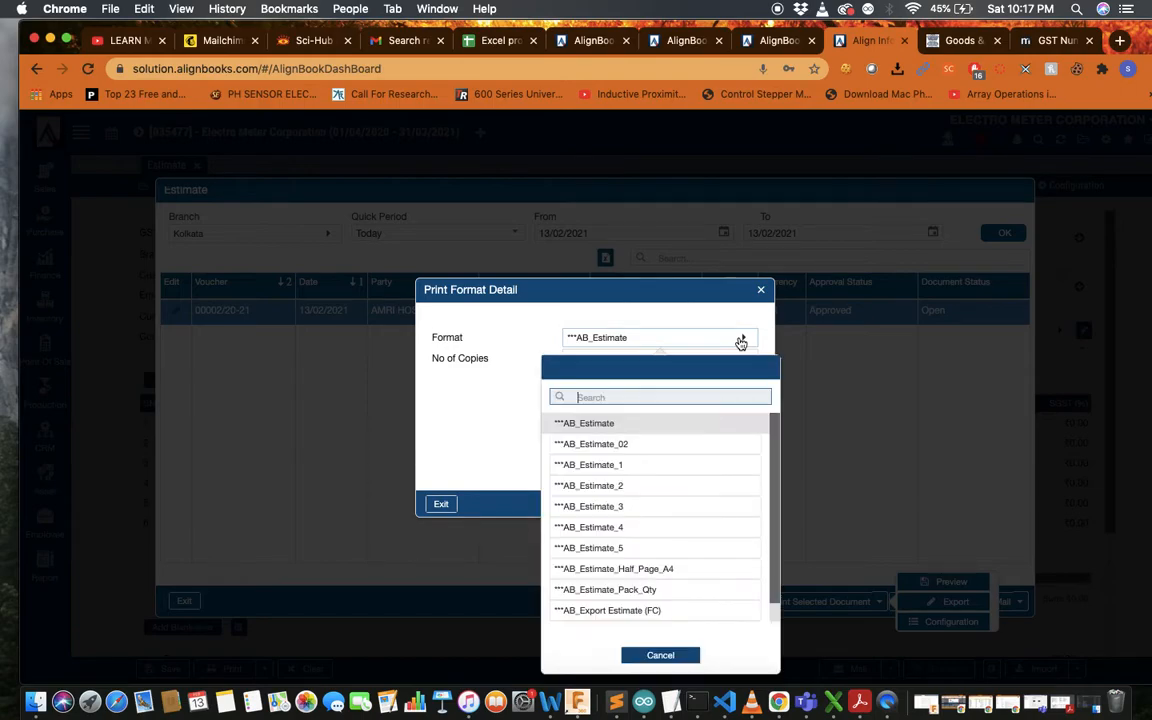
scroll(635, 420, "down", 1)
scroll(640, 581, "up", 1)
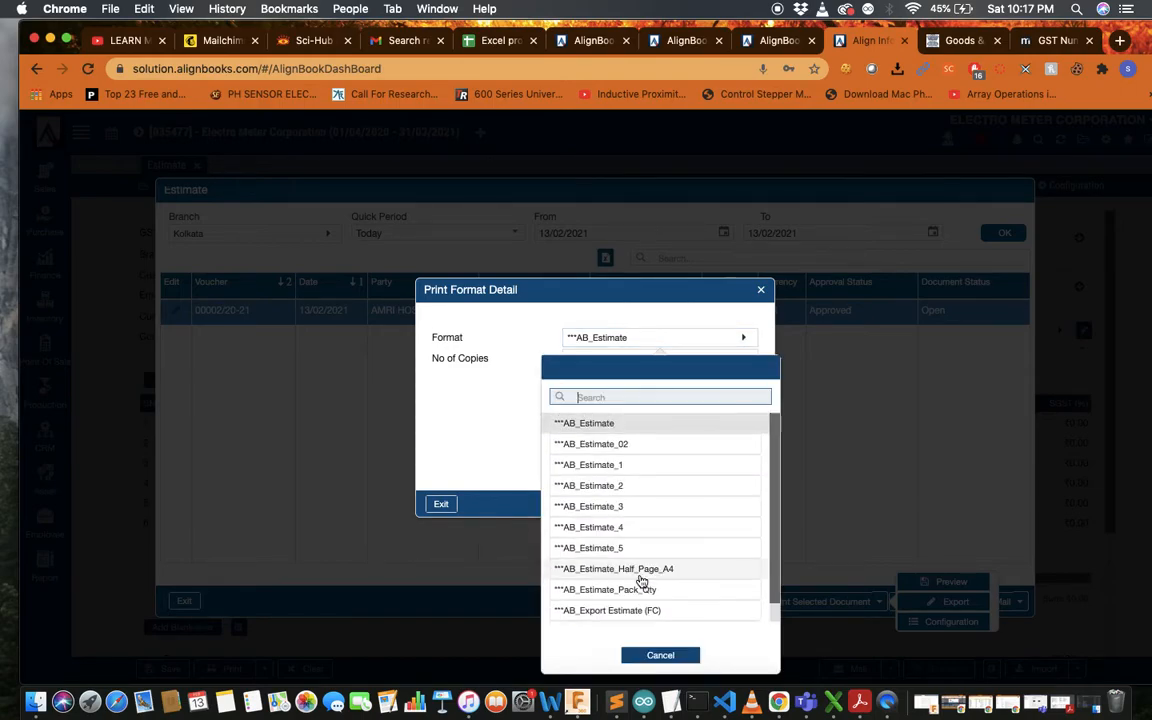
scroll(645, 597, "down", 1)
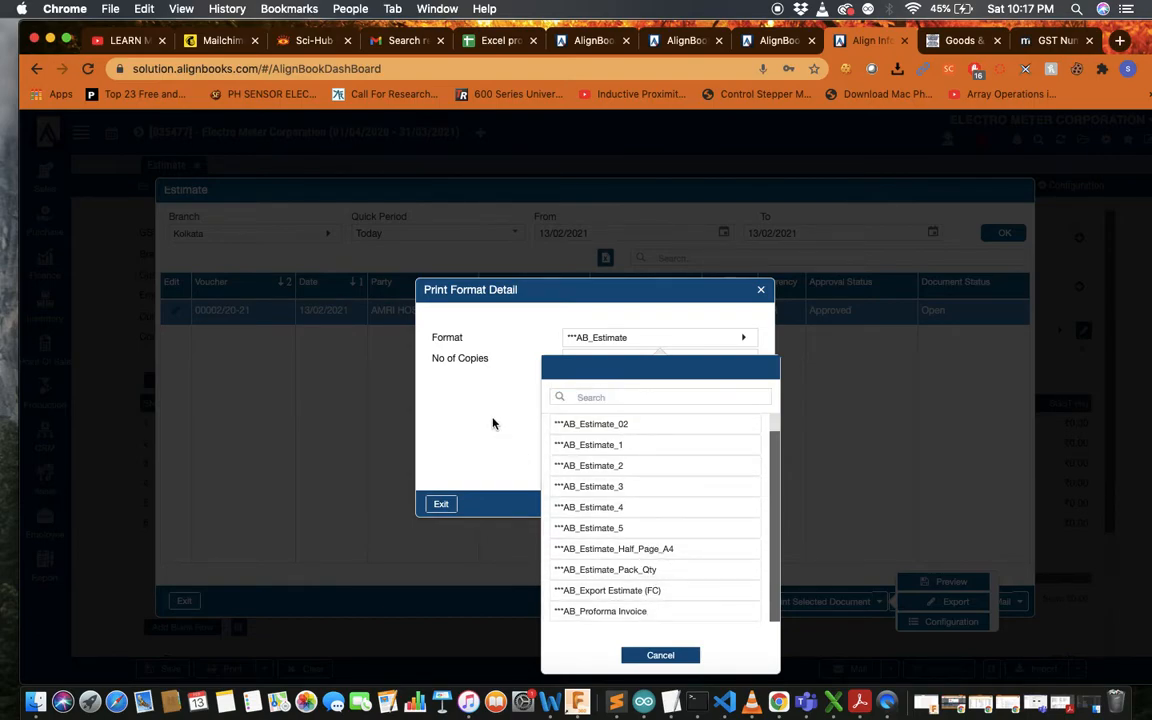
left_click(658, 656)
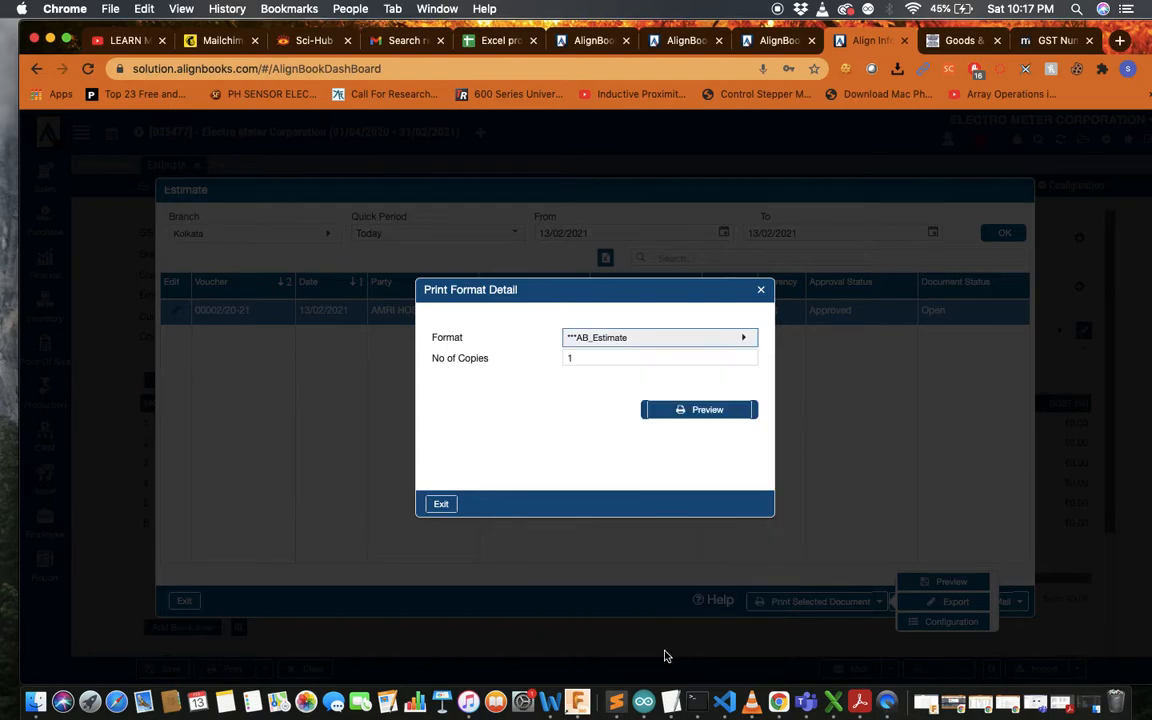
left_click(745, 339)
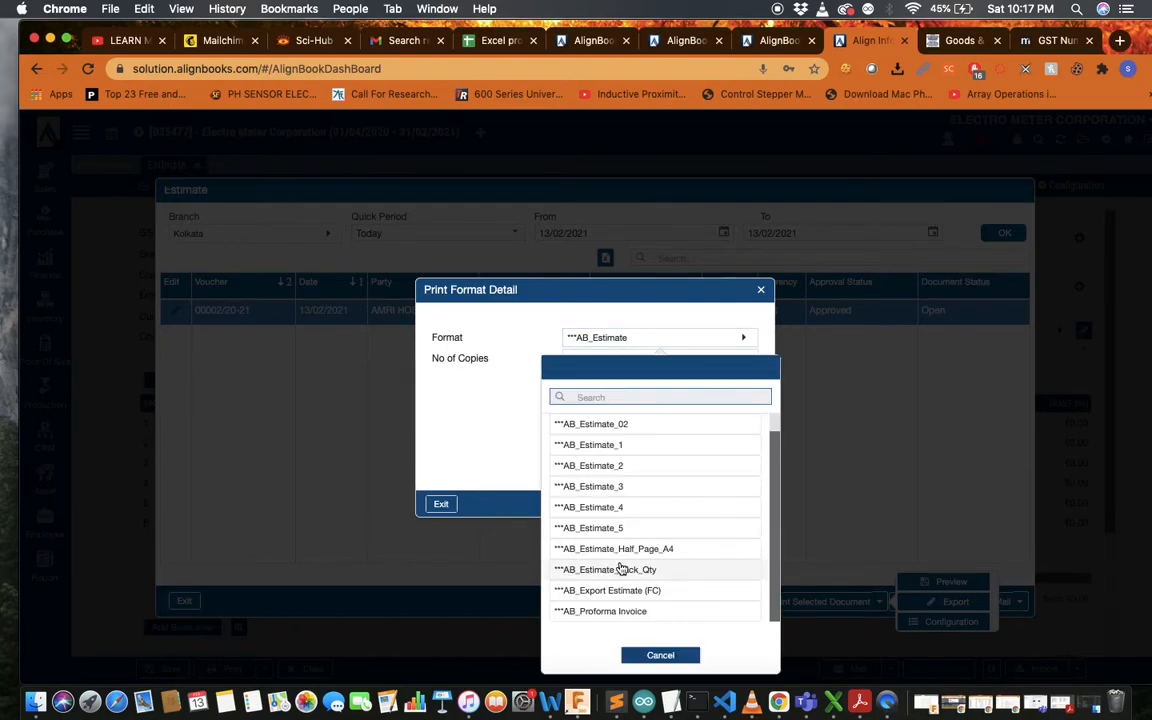
left_click(658, 614)
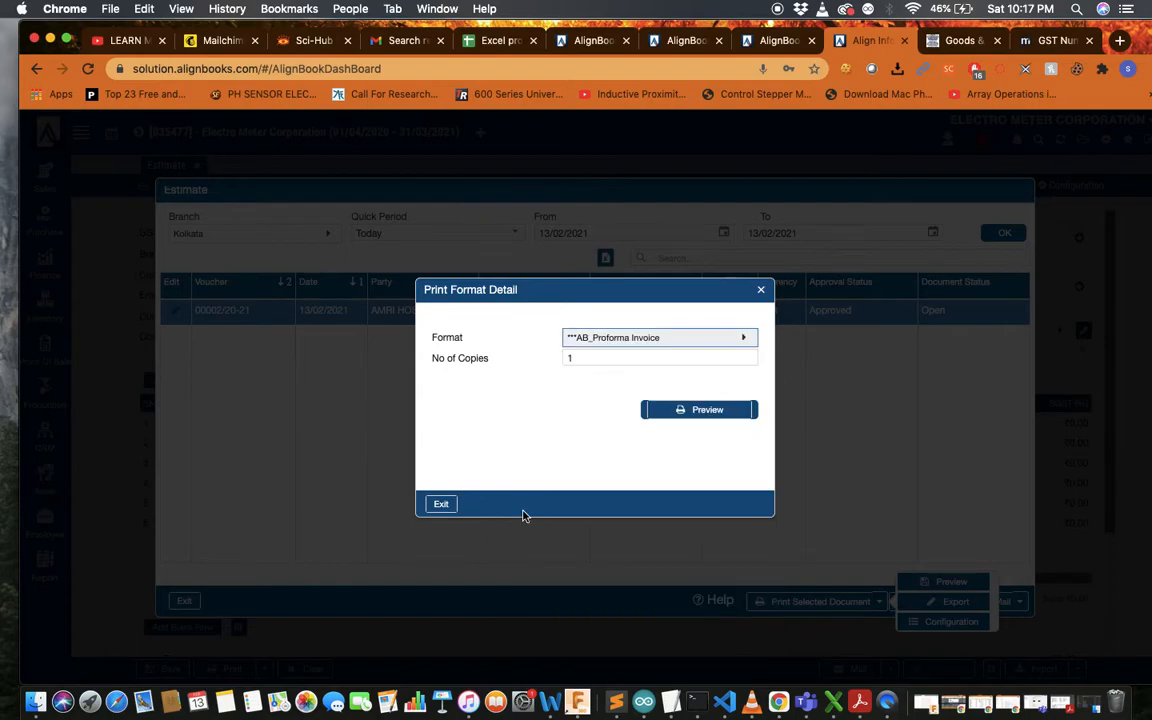
left_click(726, 408)
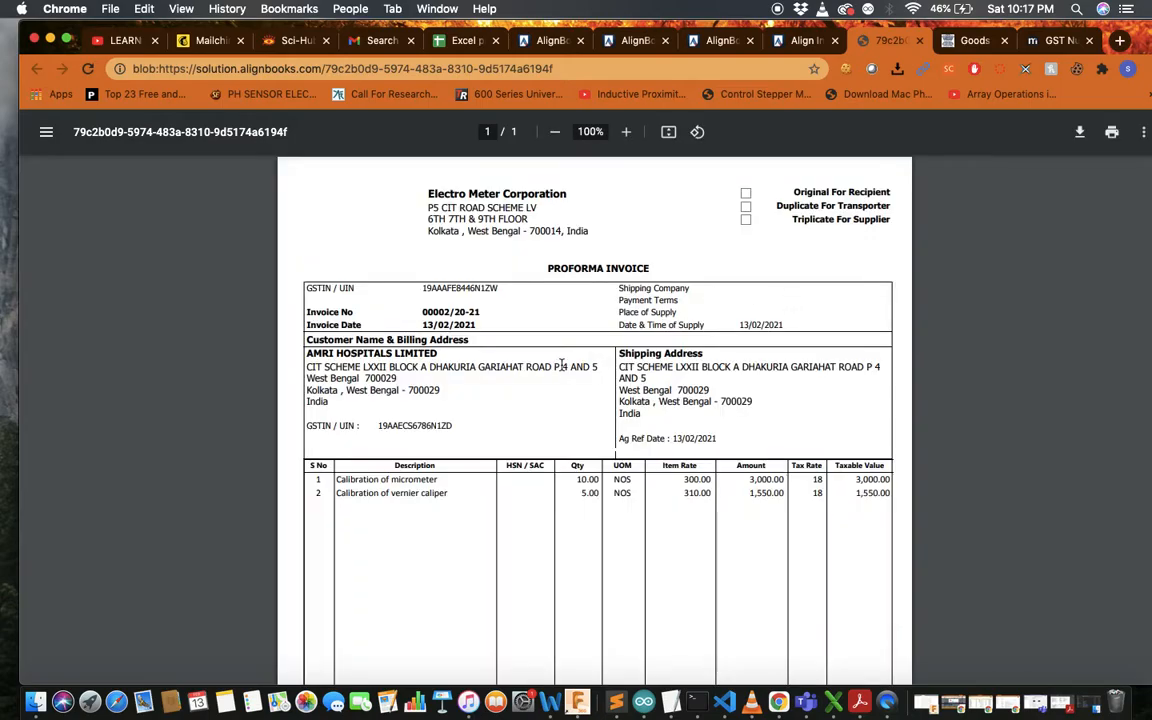
scroll(561, 364, "down", 10)
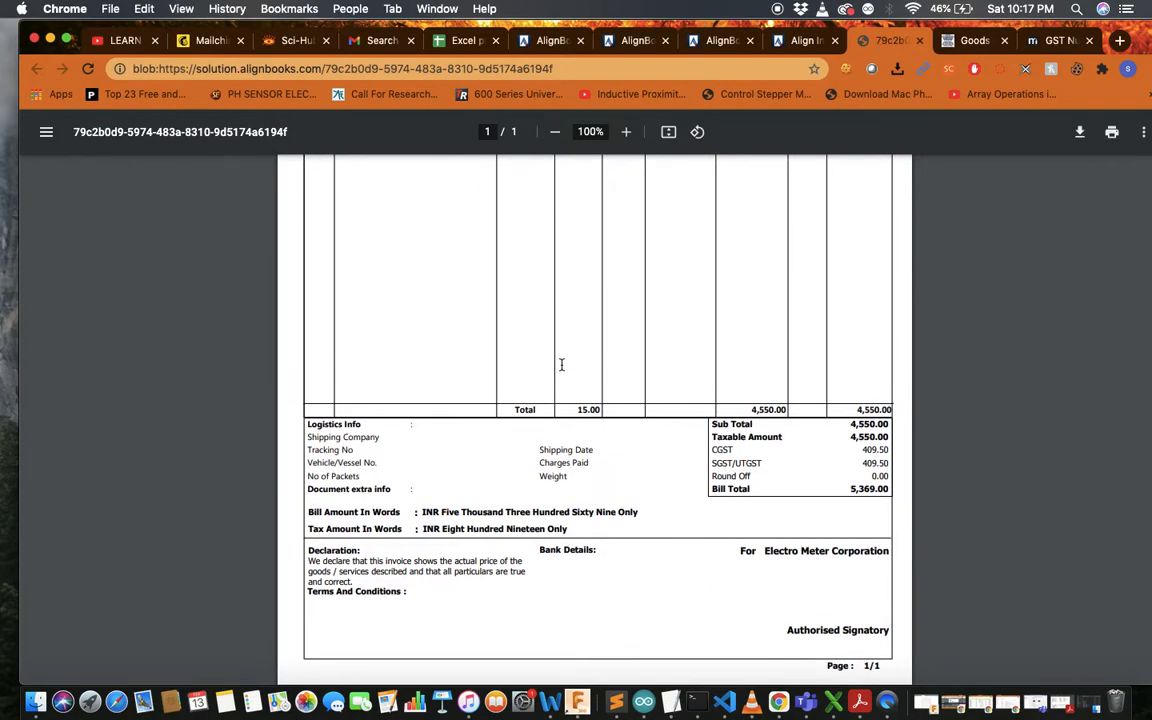
scroll(561, 364, "up", 3)
scroll(561, 364, "down", 3)
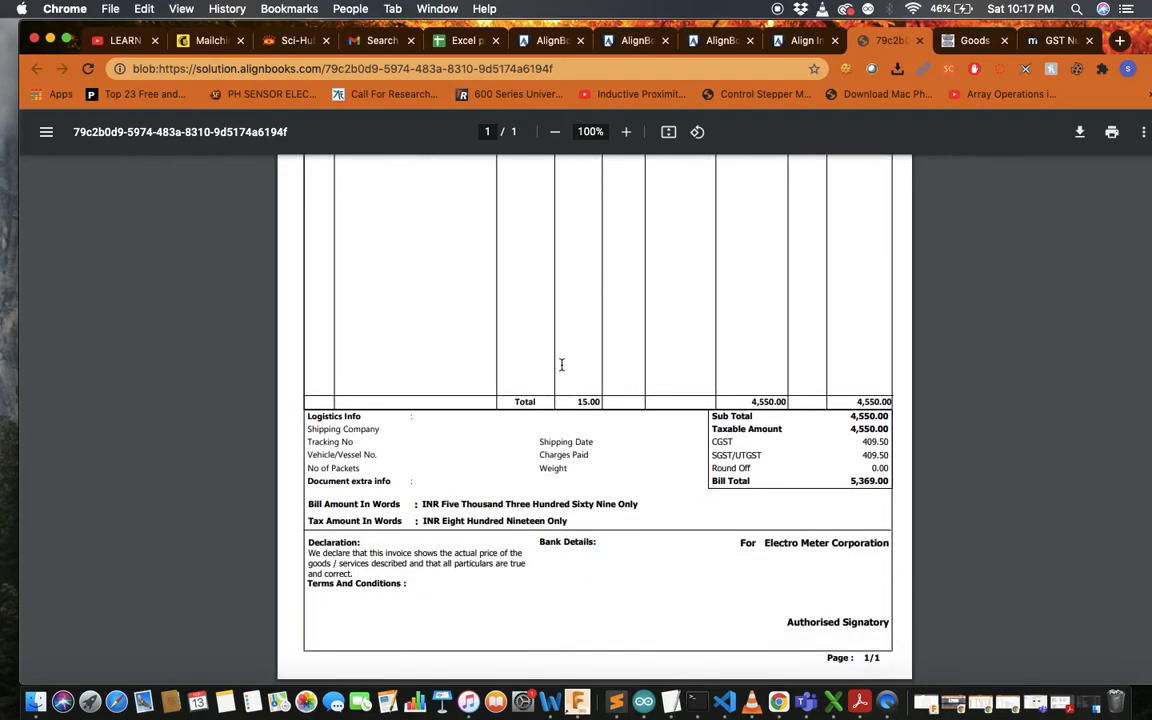
scroll(561, 364, "up", 10)
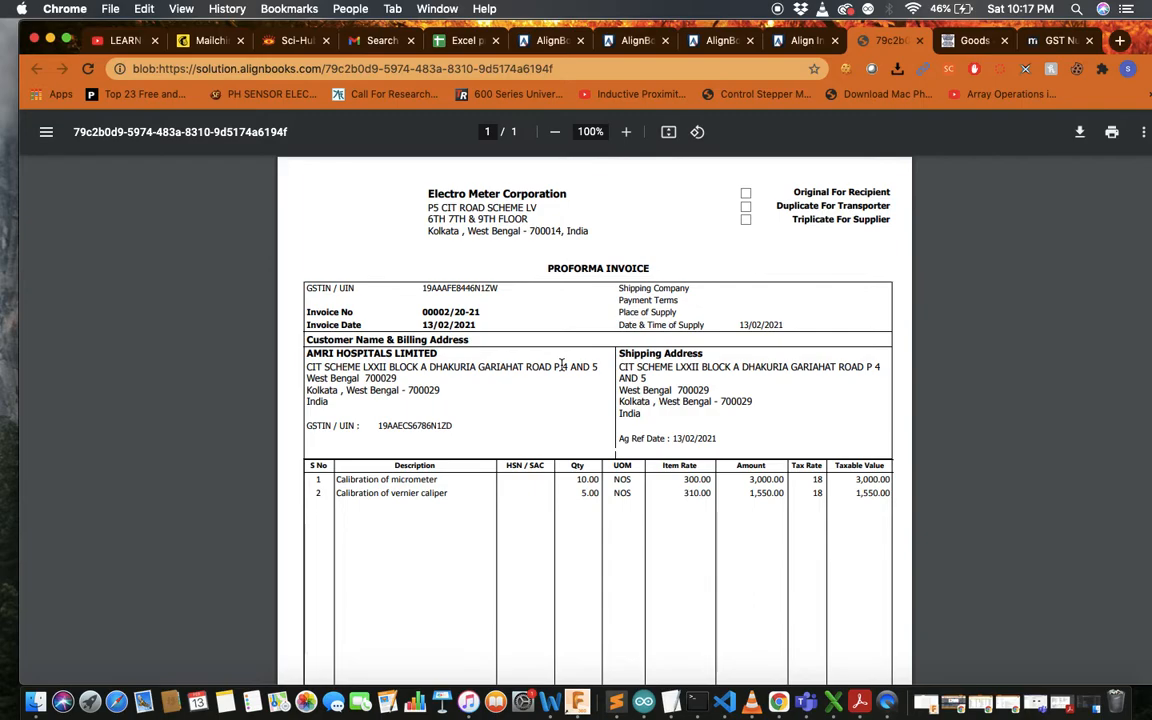
Back in AlignBooks, preview estimate 00002/20-21 in the AB_Estimate_2 print format
left_click(806, 42)
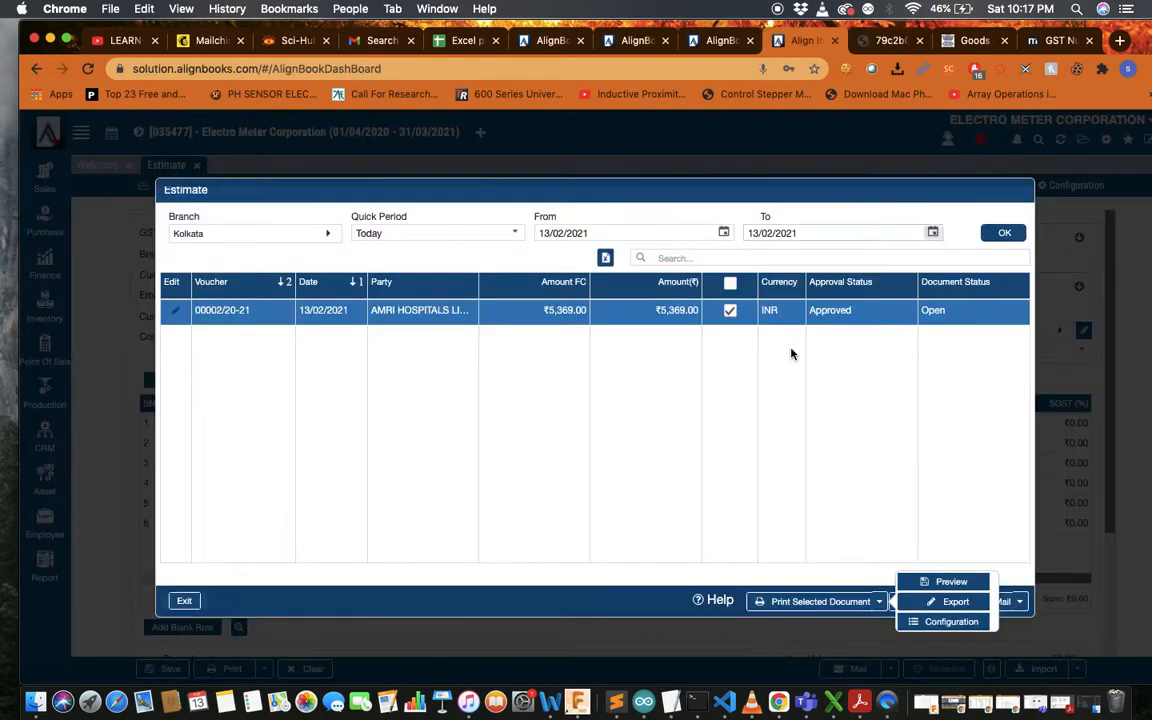
left_click(940, 585)
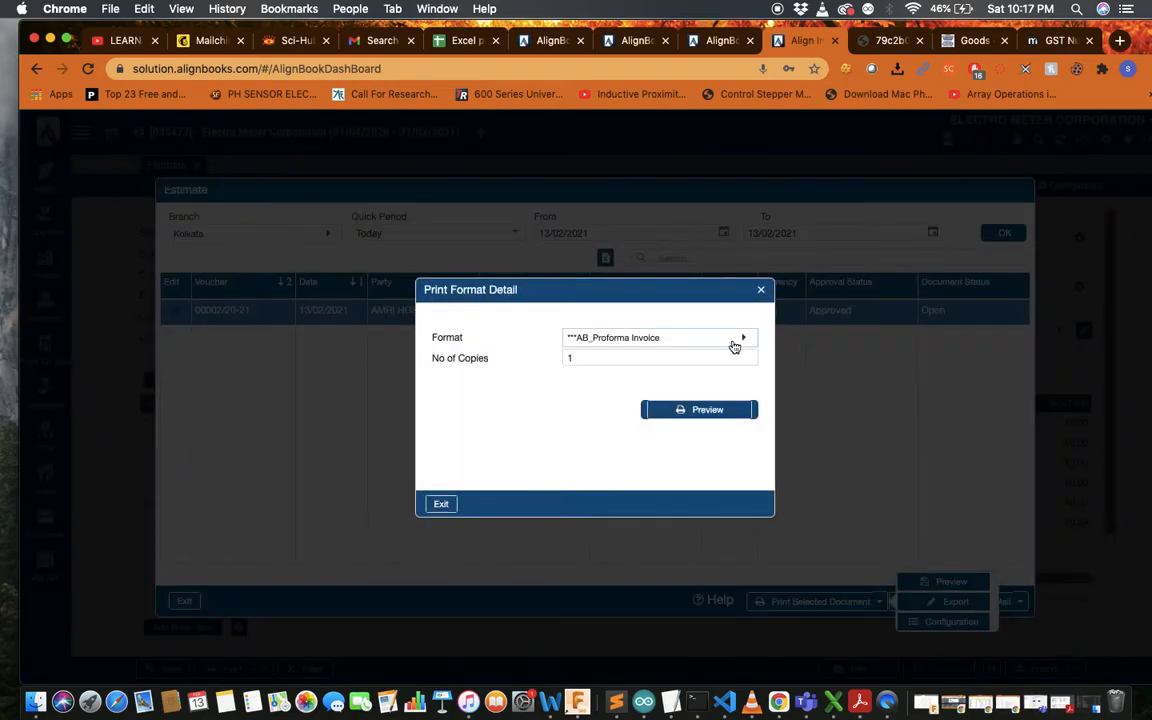
left_click(735, 344)
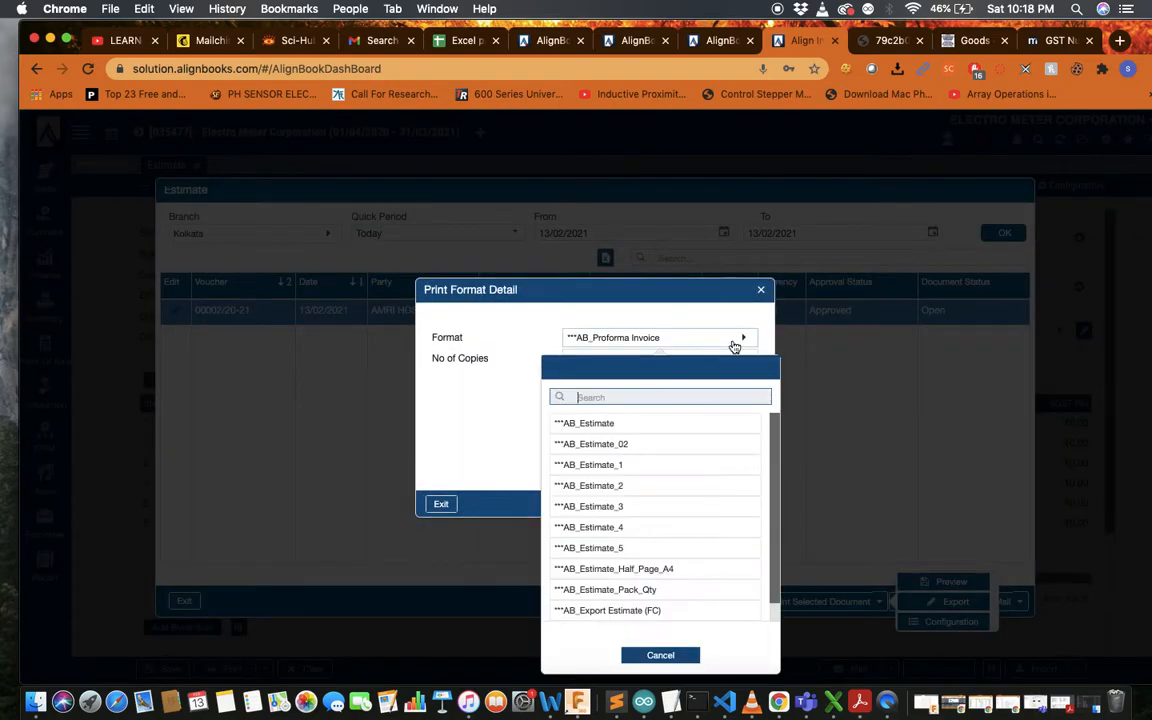
left_click(643, 496)
left_click(700, 408)
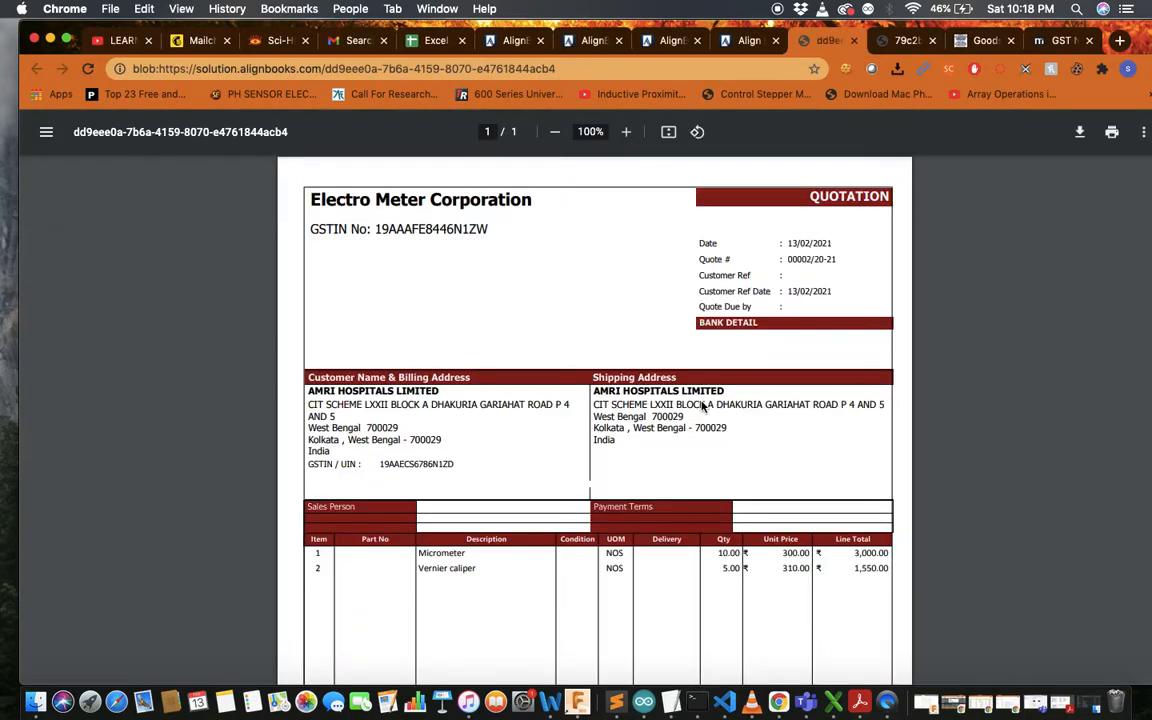
Review the red-bannered Quotation PDF, then reopen the estimate's Print Format Detail in AlignBooks
scroll(689, 490, "down", 8)
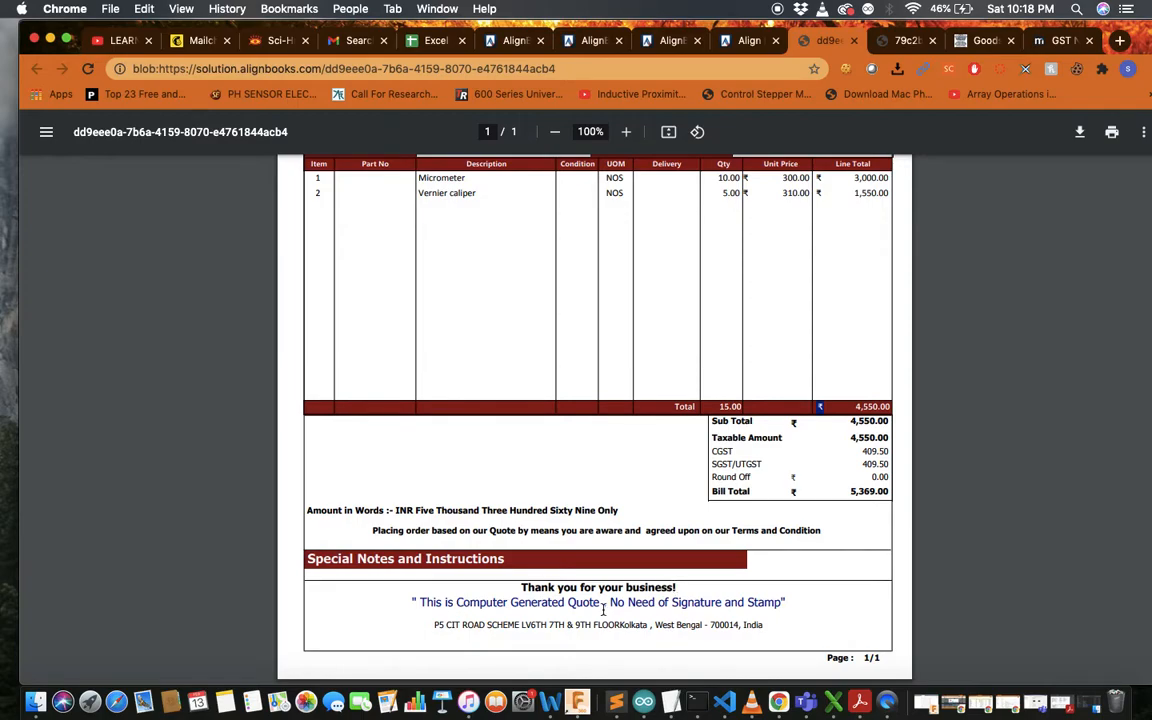
scroll(603, 609, "up", 5)
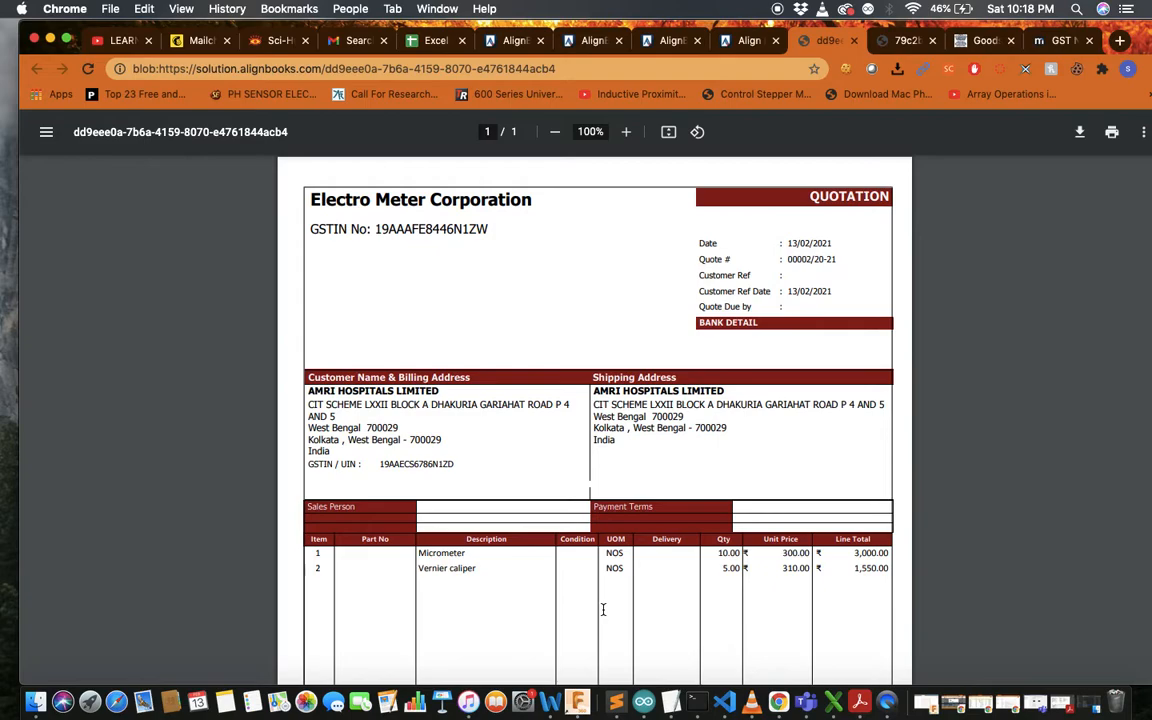
scroll(603, 609, "down", 2)
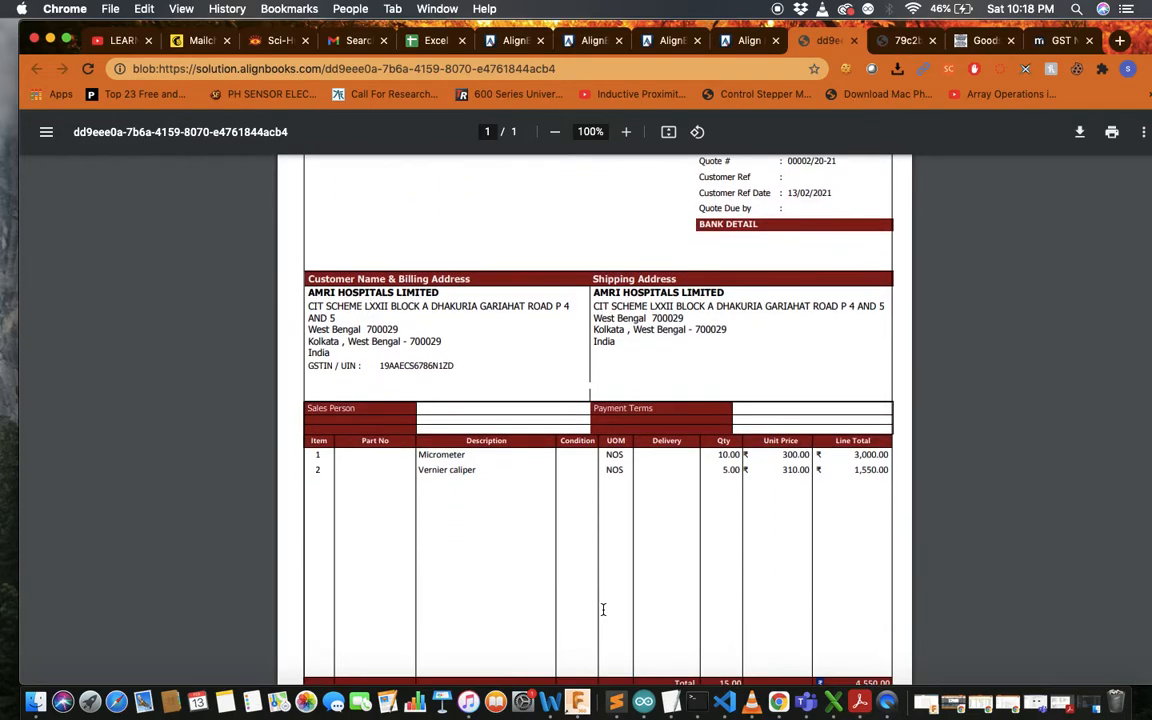
scroll(603, 609, "up", 2)
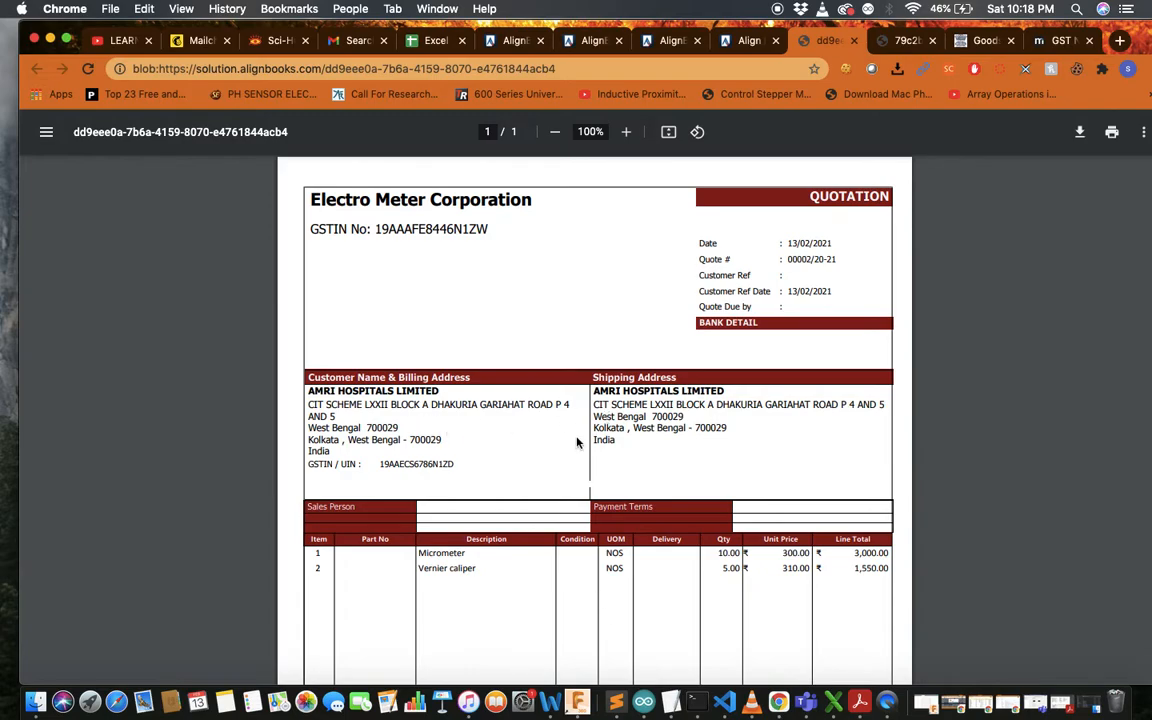
left_click(739, 41)
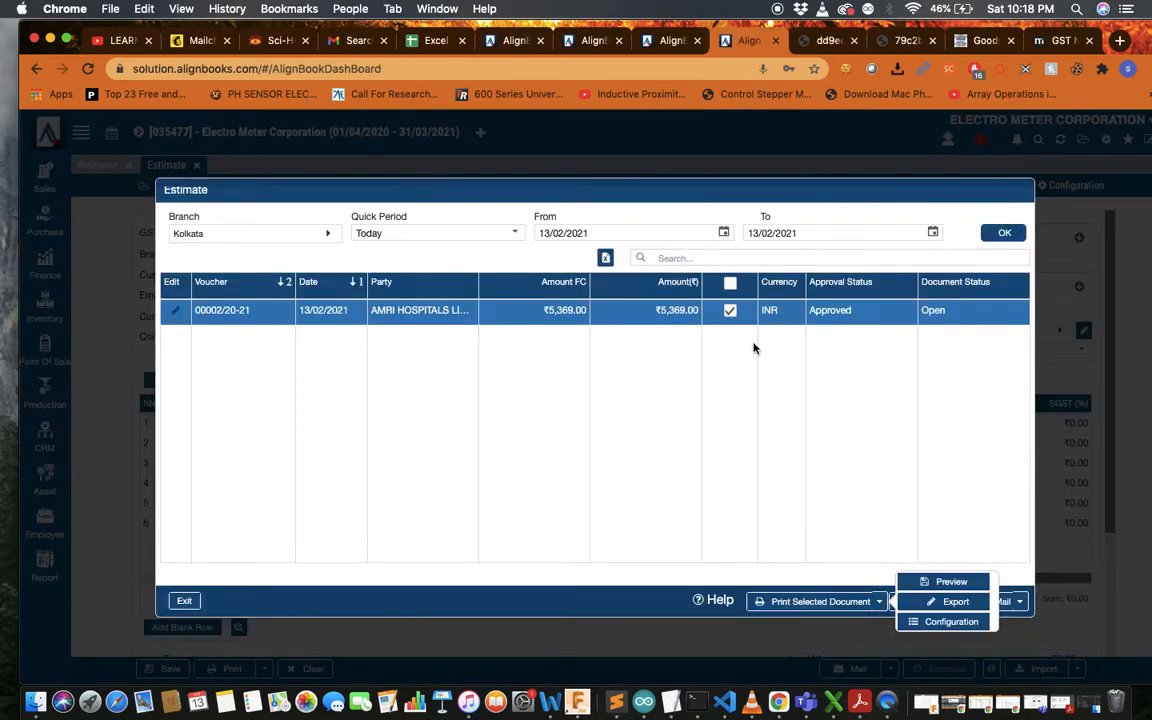
left_click(948, 582)
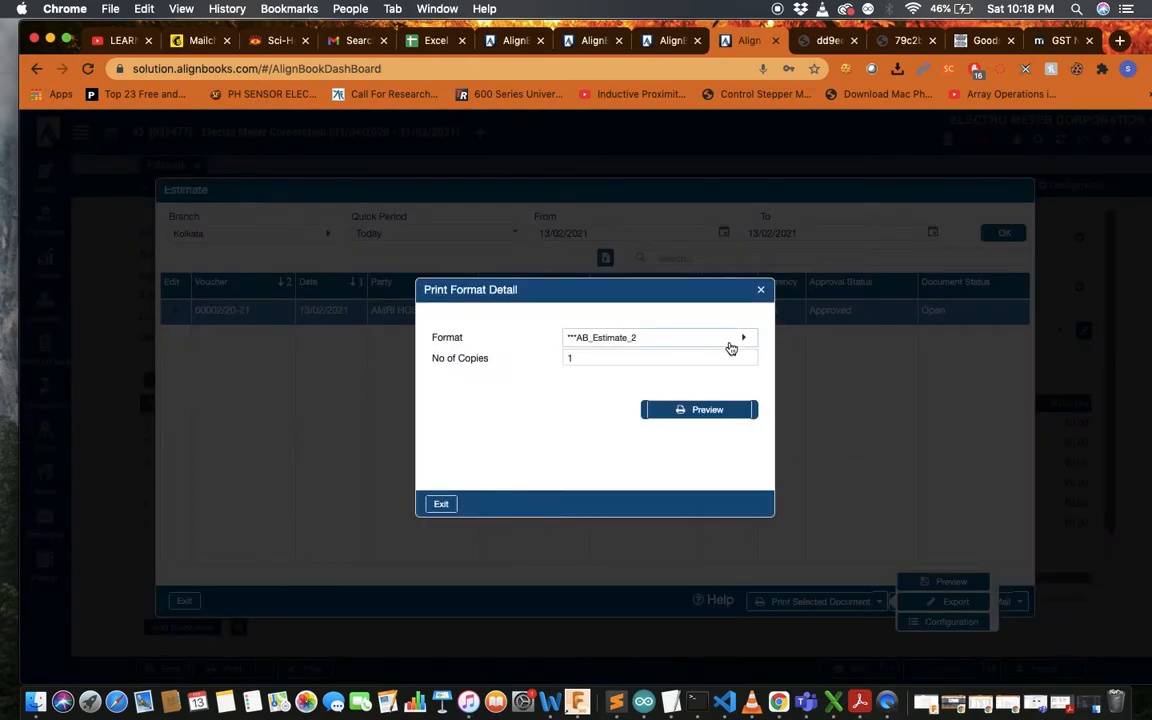
Preview the estimate in the AB_Estimate_1 print format and glance over the Quotation PDF
left_click(731, 348)
left_click(647, 470)
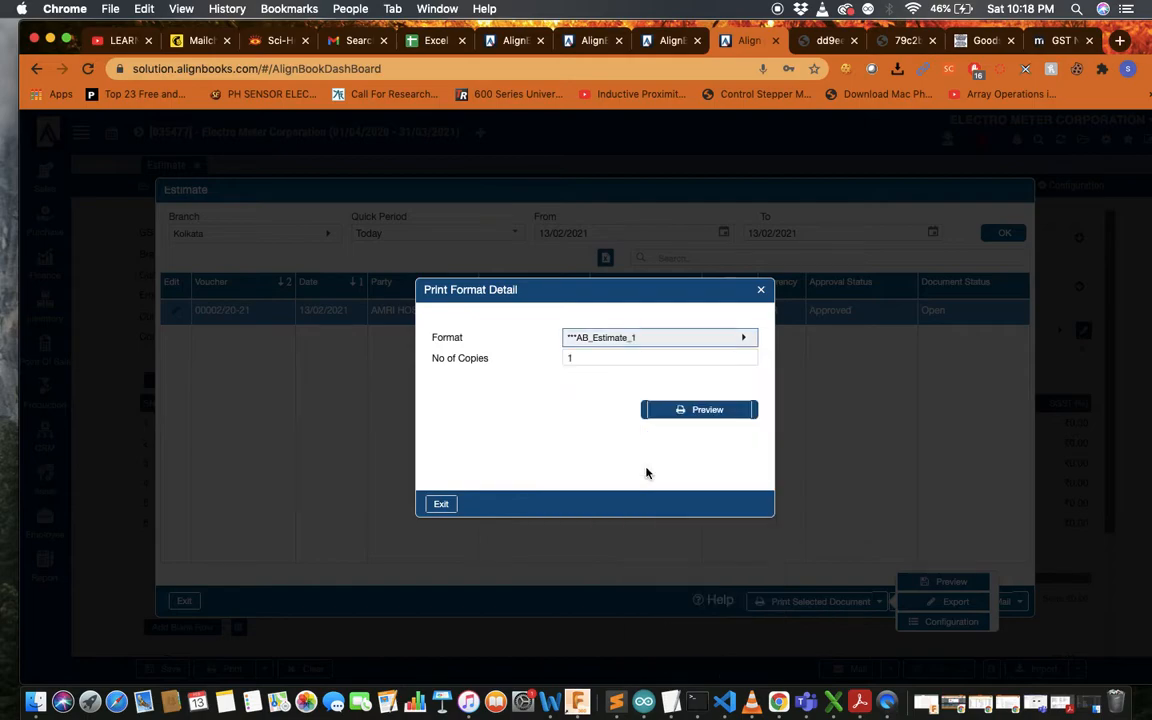
left_click(689, 411)
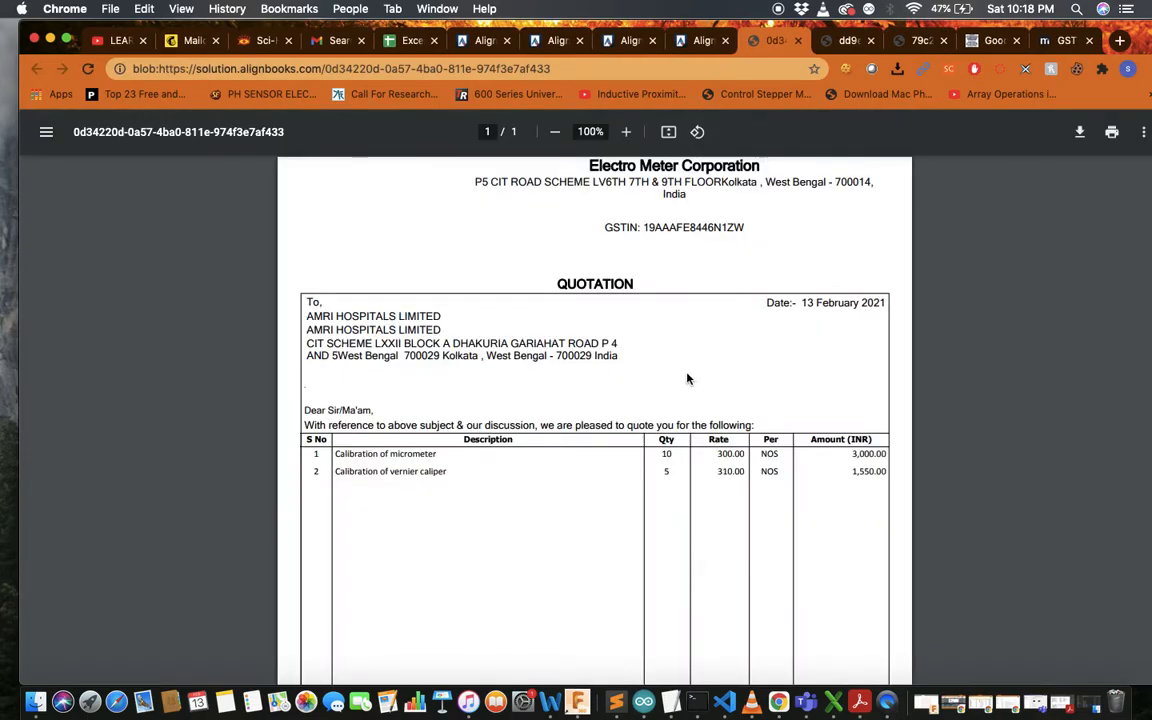
scroll(687, 378, "down", 3)
scroll(687, 378, "up", 3)
Return to AlignBooks and preview the estimate in the AB_Estimate print format
left_click(700, 41)
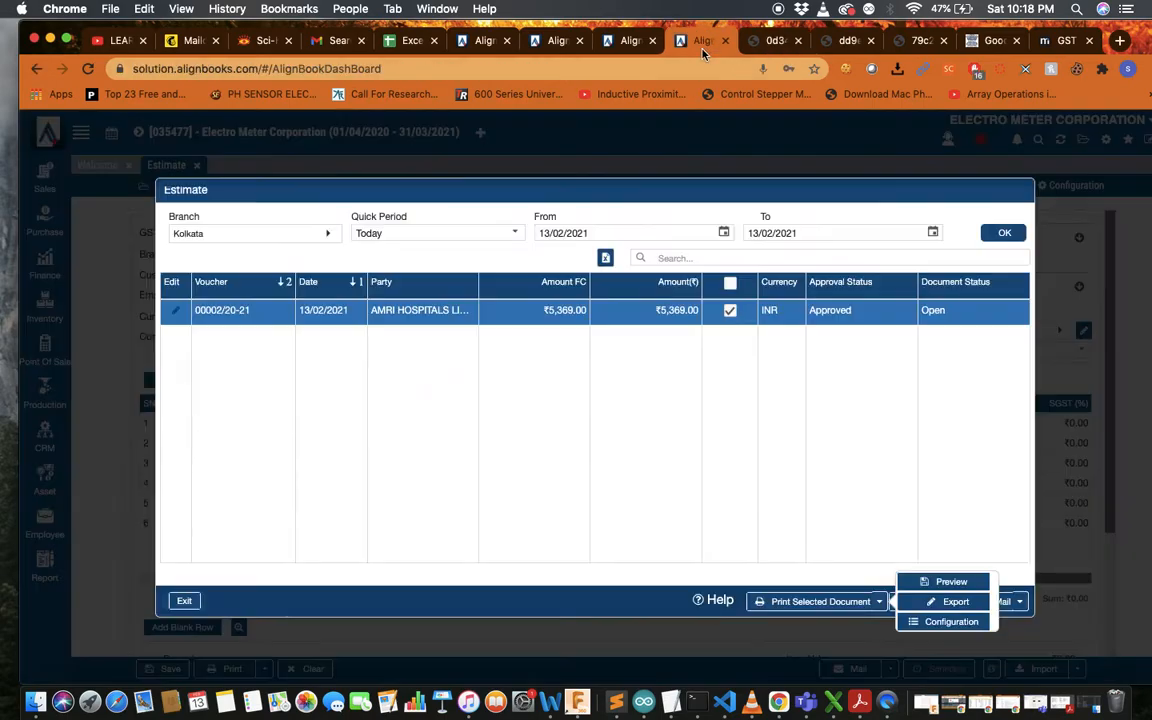
left_click(927, 582)
left_click(686, 339)
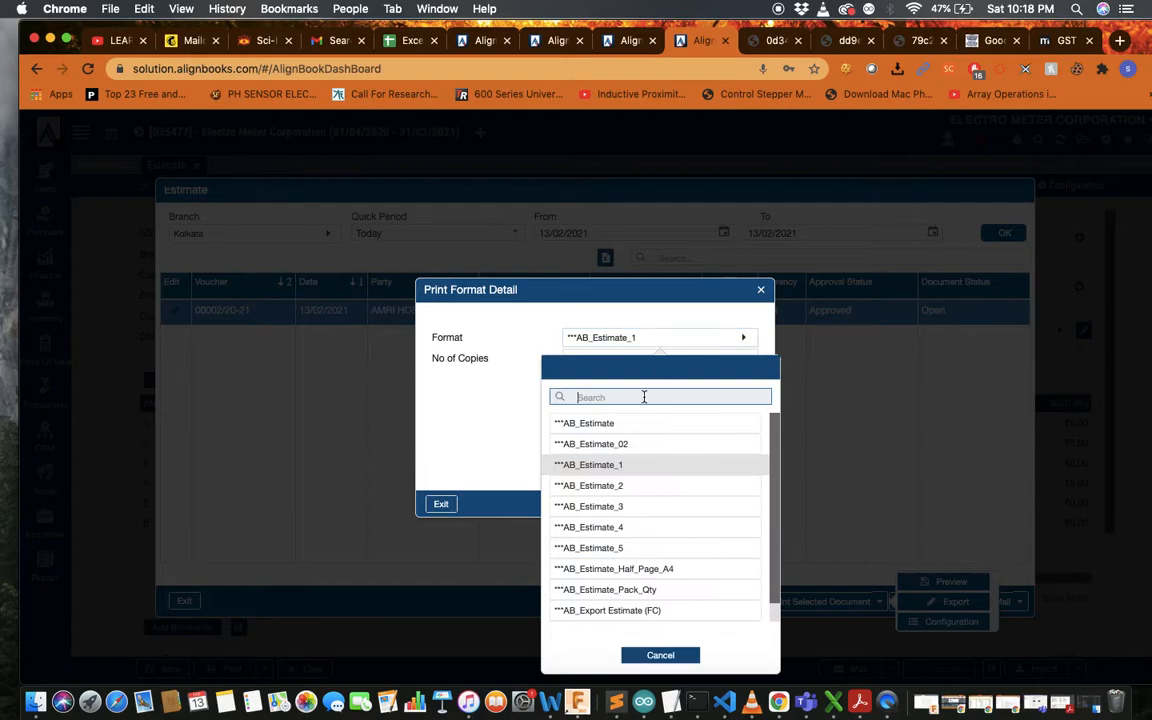
left_click(638, 426)
left_click(690, 408)
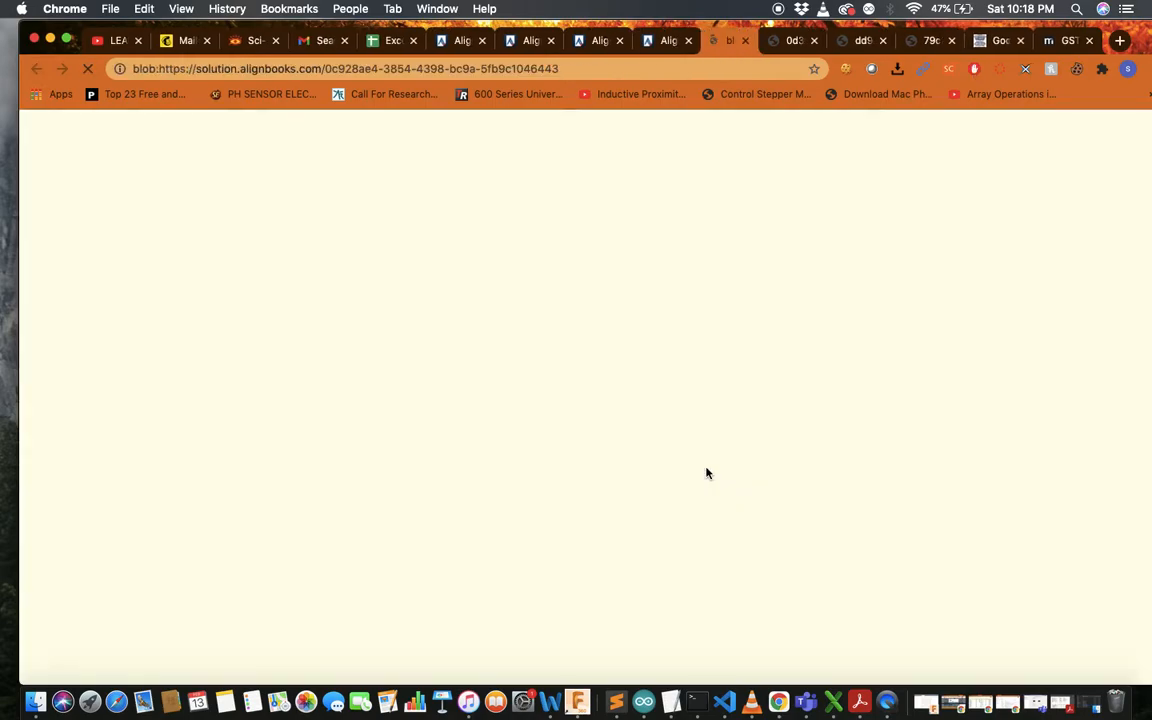
Review the blue-bannered AB_Estimate Quotation totalling 5,369.00
scroll(590, 458, "down", 5)
scroll(590, 458, "up", 5)
scroll(590, 458, "up", 5, "ctrl")
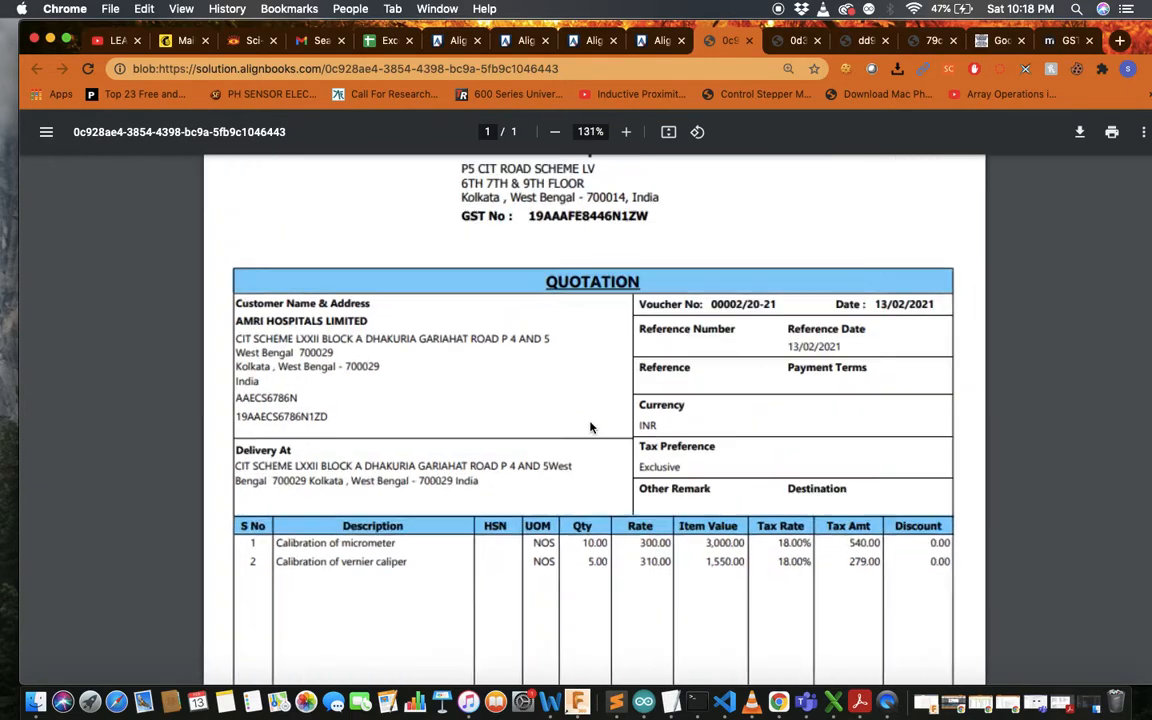
scroll(590, 427, "down", 5)
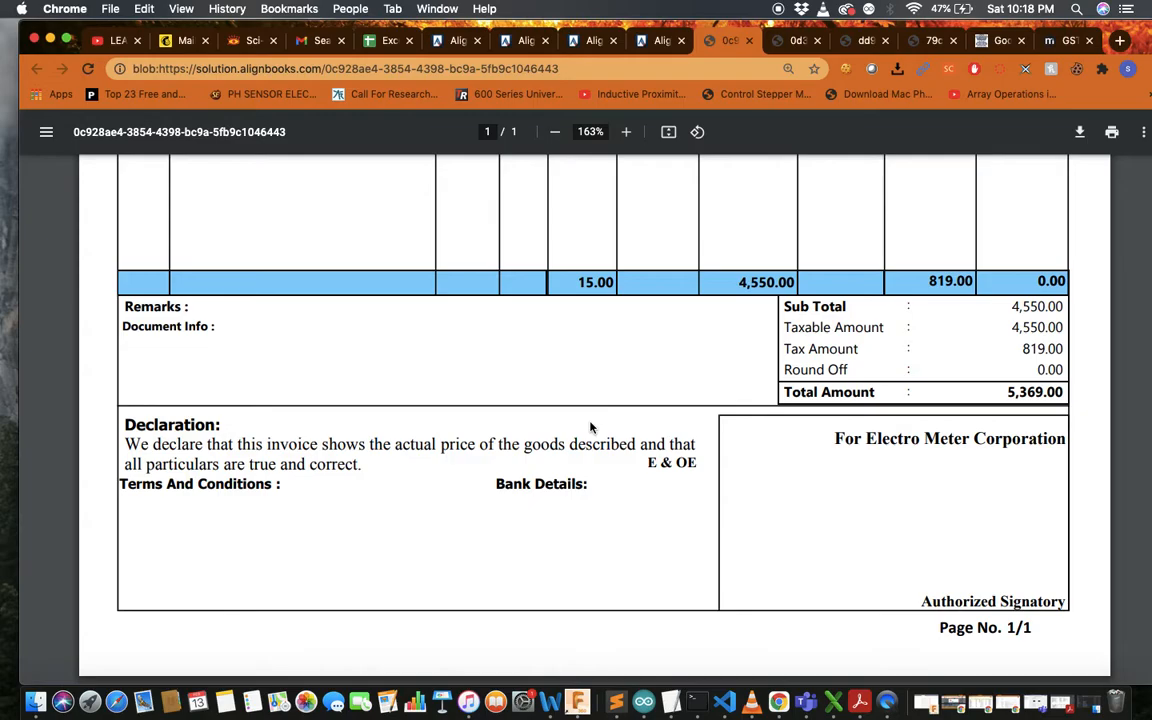
scroll(590, 427, "up", 5)
scroll(590, 427, "down", 5)
scroll(924, 515, "up", 5)
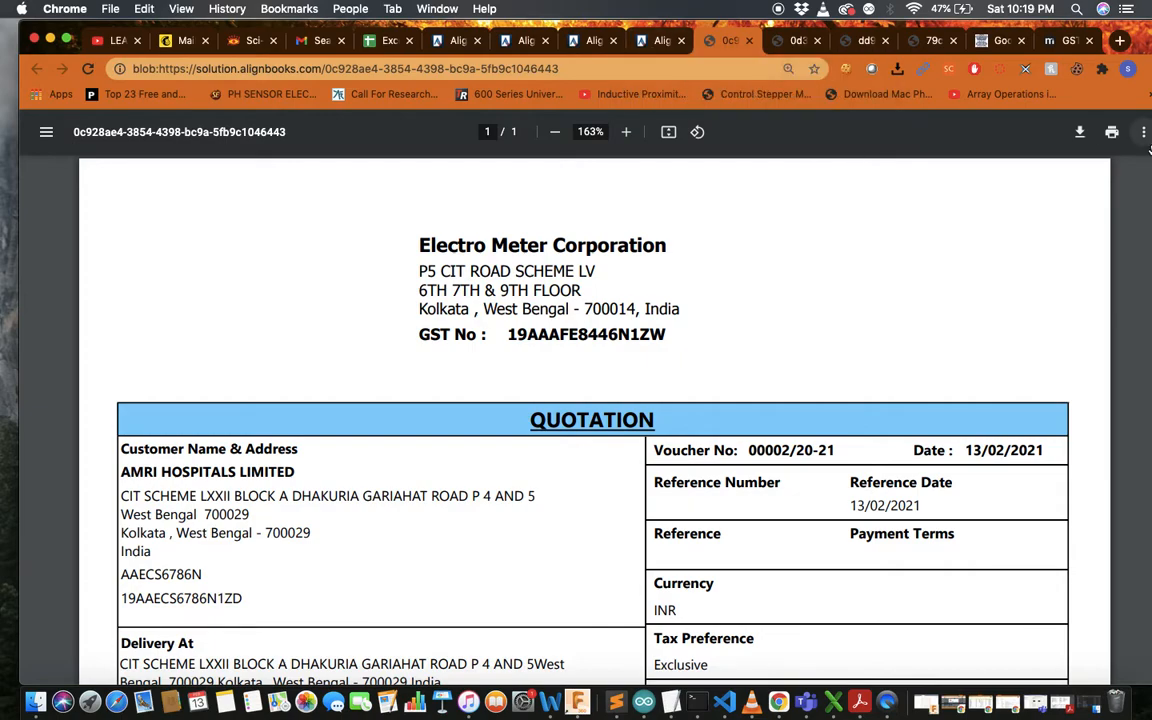
Start downloading the Quotation, cancel the Save As dialog, and return to AlignBooks
left_click(1082, 136)
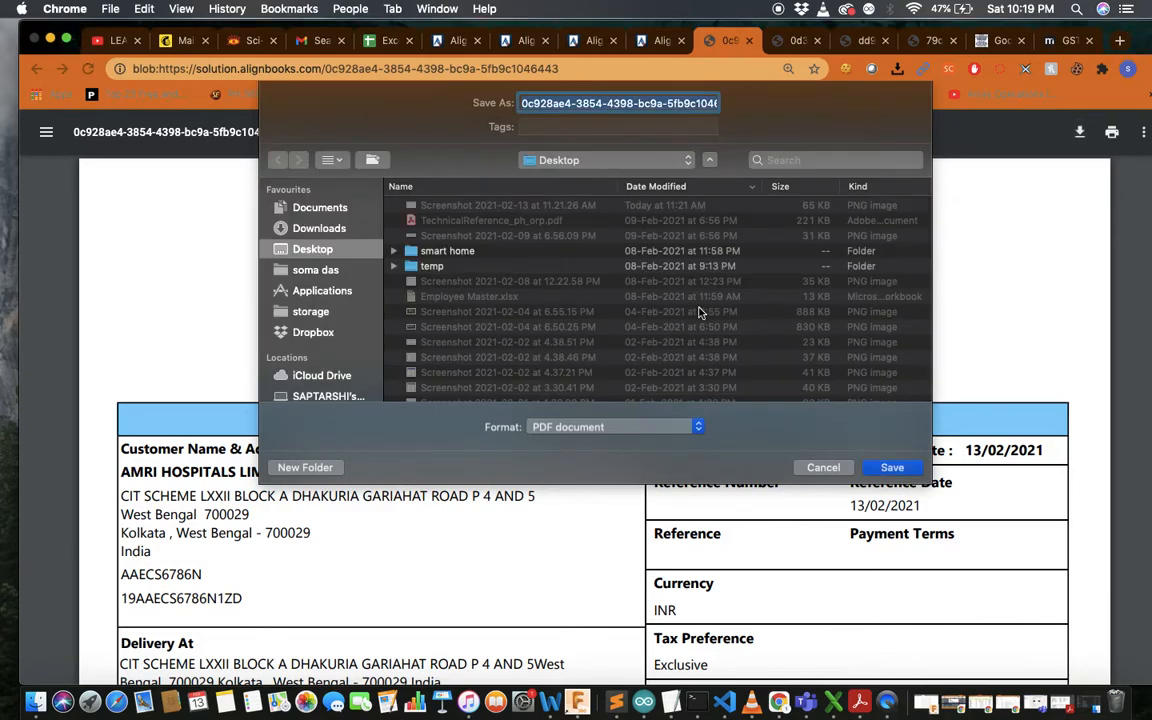
left_click(823, 467)
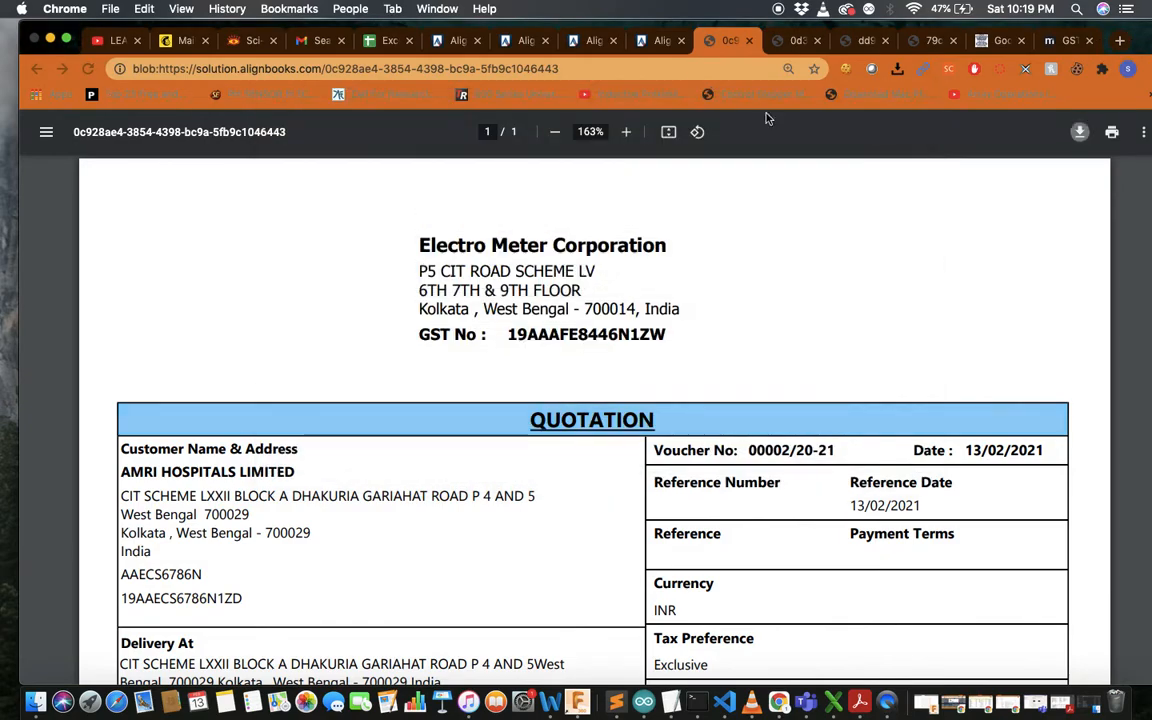
left_click(656, 42)
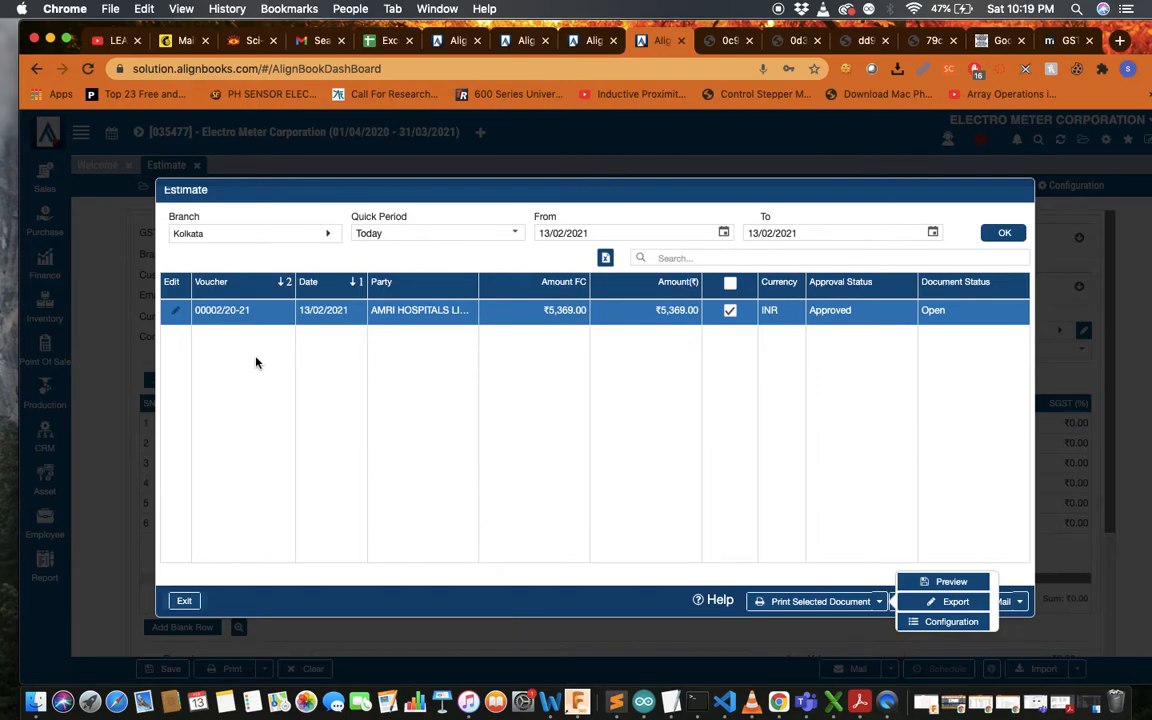
Exit the Estimate dialog, close the Estimate tab, and bring up the Sales functions list
left_click(185, 601)
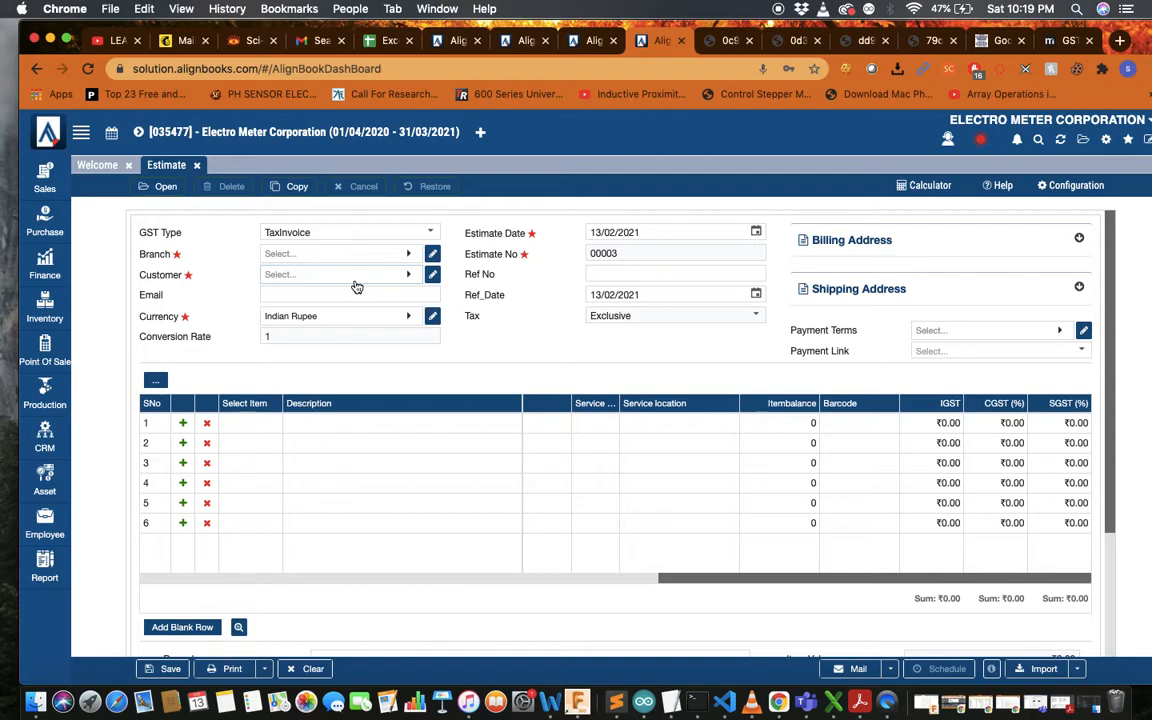
left_click(197, 166)
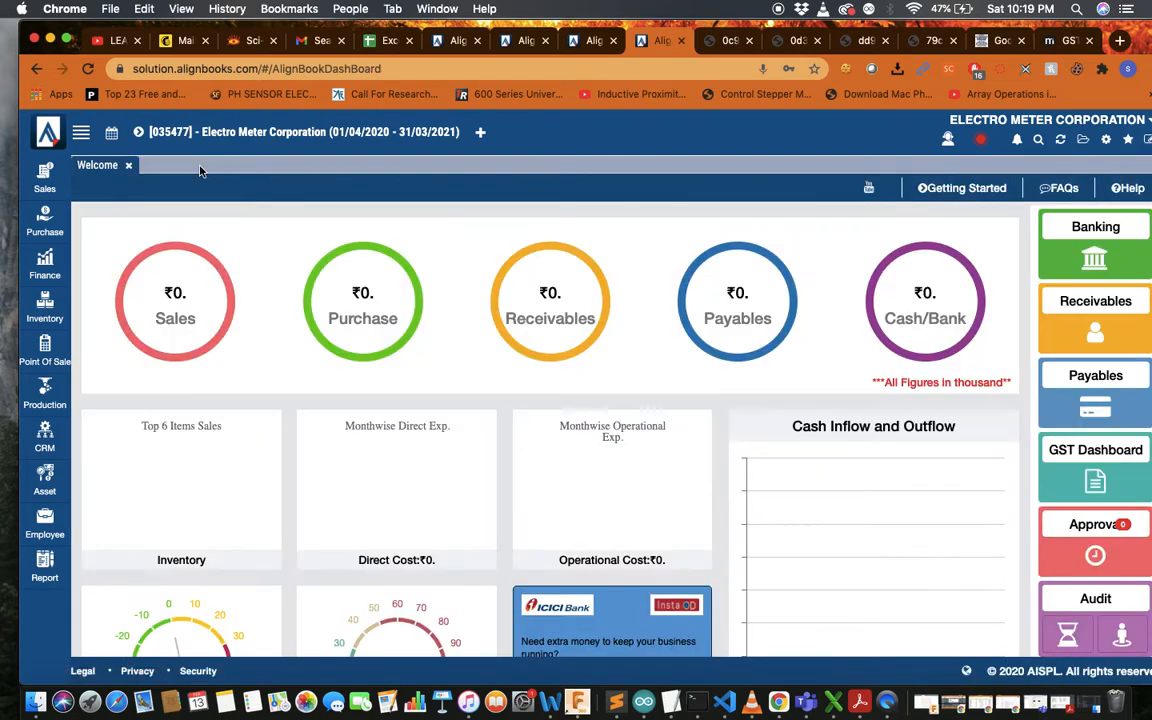
left_click(34, 190)
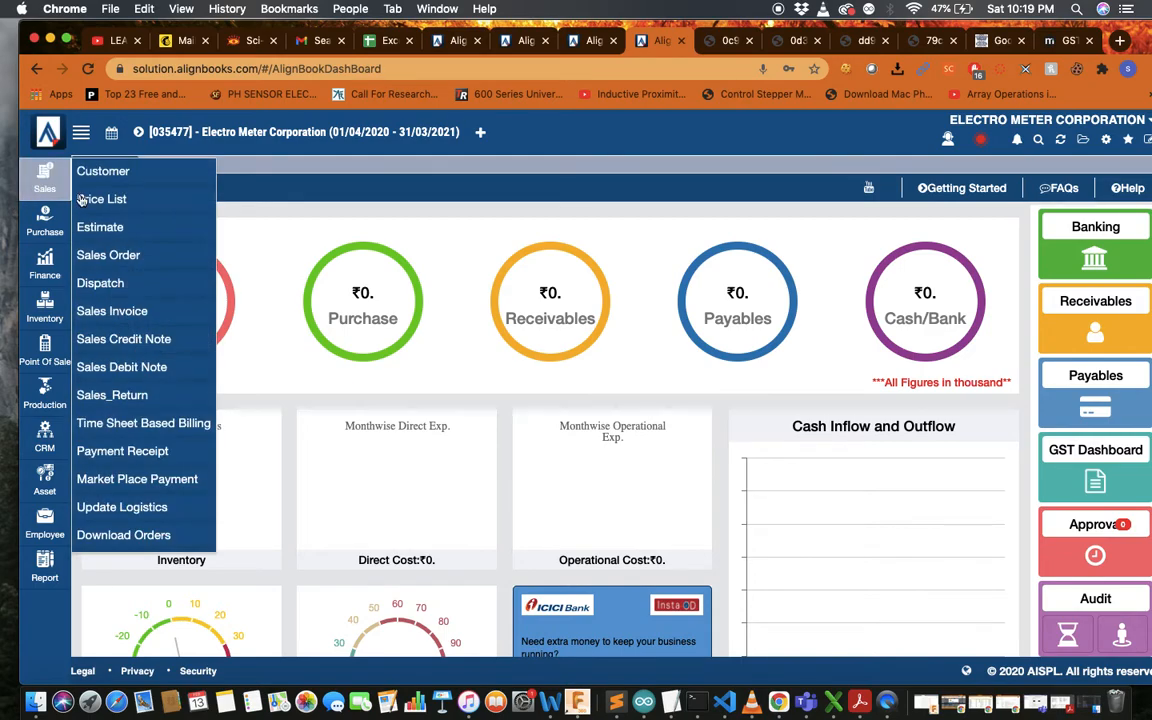
Start a new sales order with the branch set to Kolkata
left_click(150, 263)
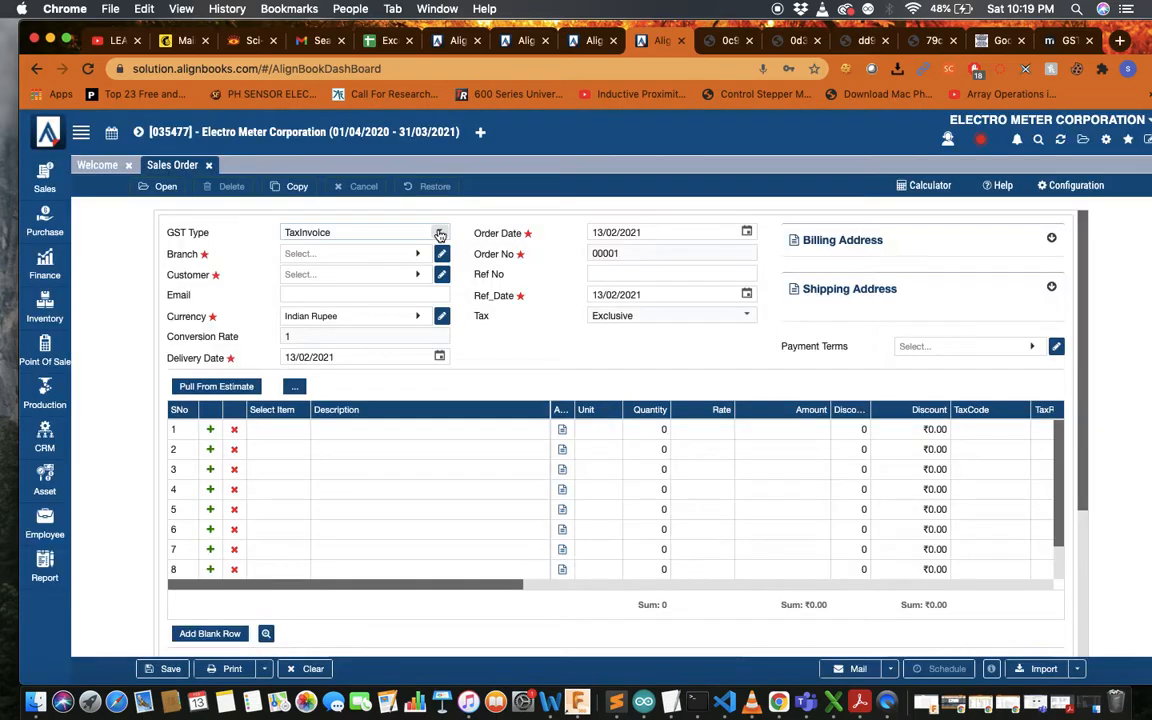
left_click(398, 256)
left_click(381, 353)
left_click(407, 285)
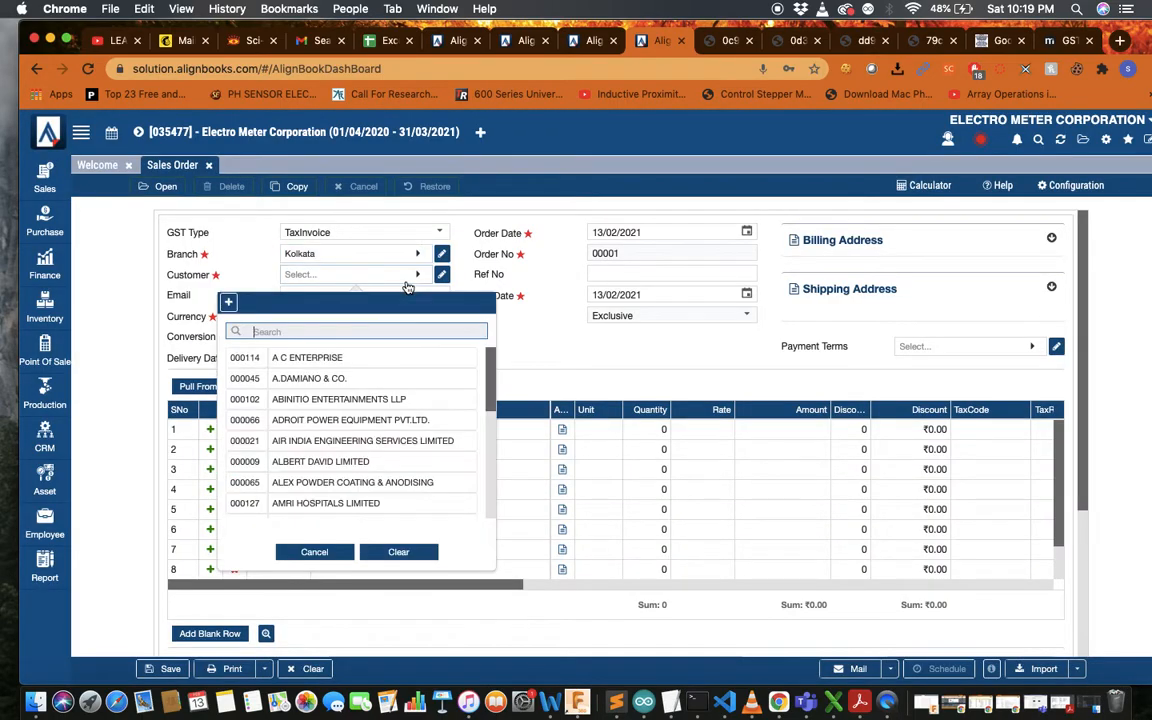
left_click(108, 298)
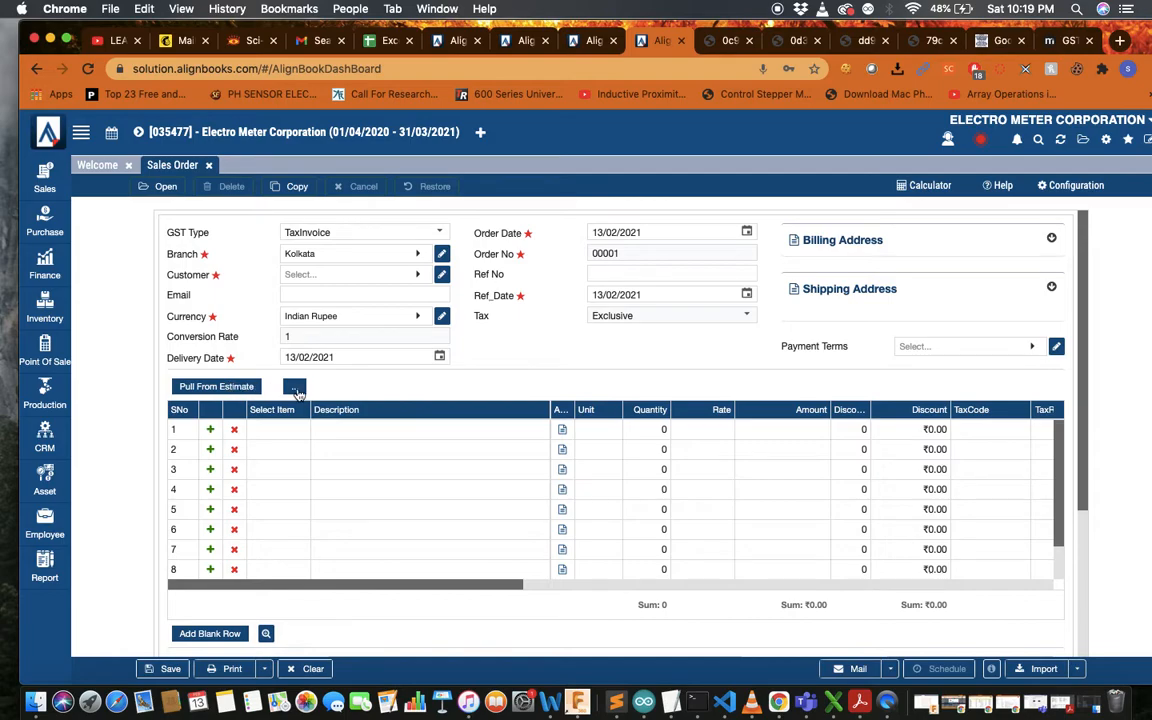
left_click(295, 389)
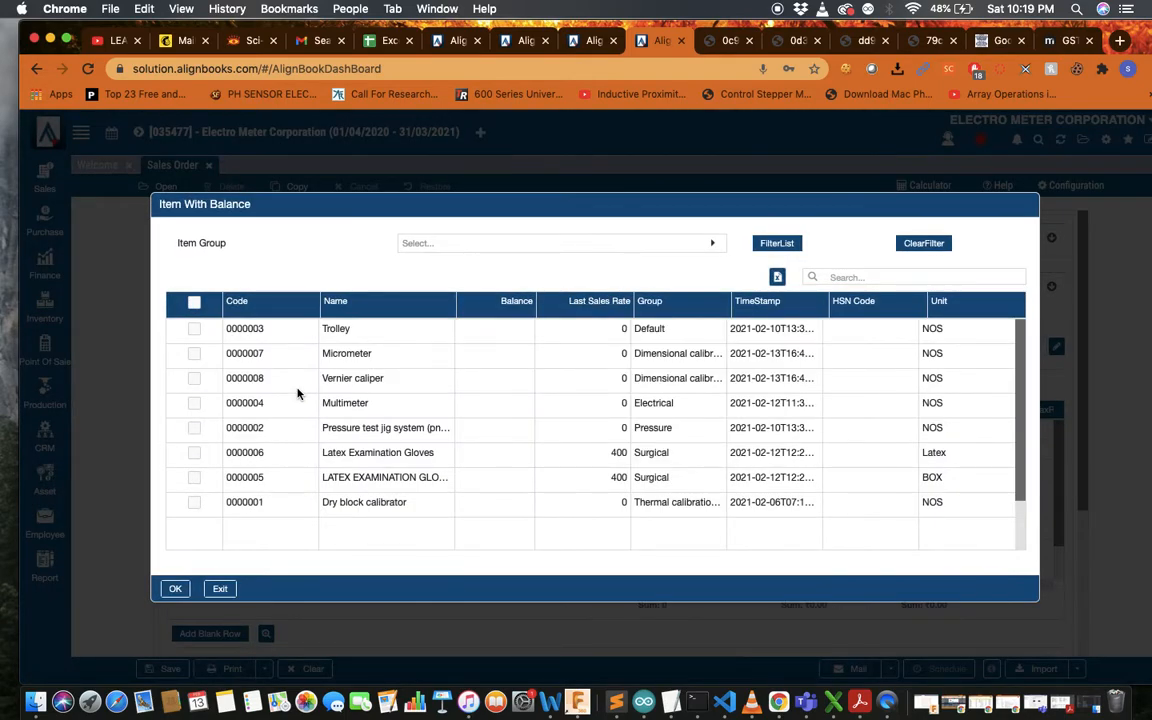
left_click(220, 588)
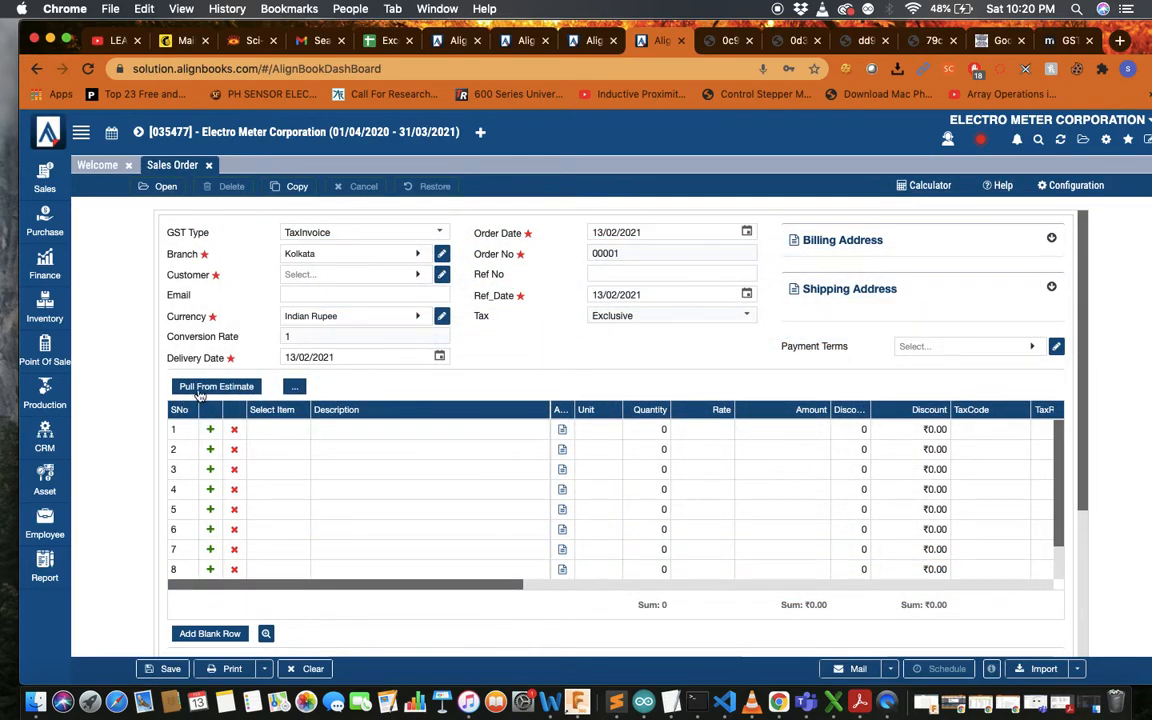
Set the customer to AMRI HOSPITALS LIMITED via an 'amri' search and list its estimate lines to pull
left_click(201, 390)
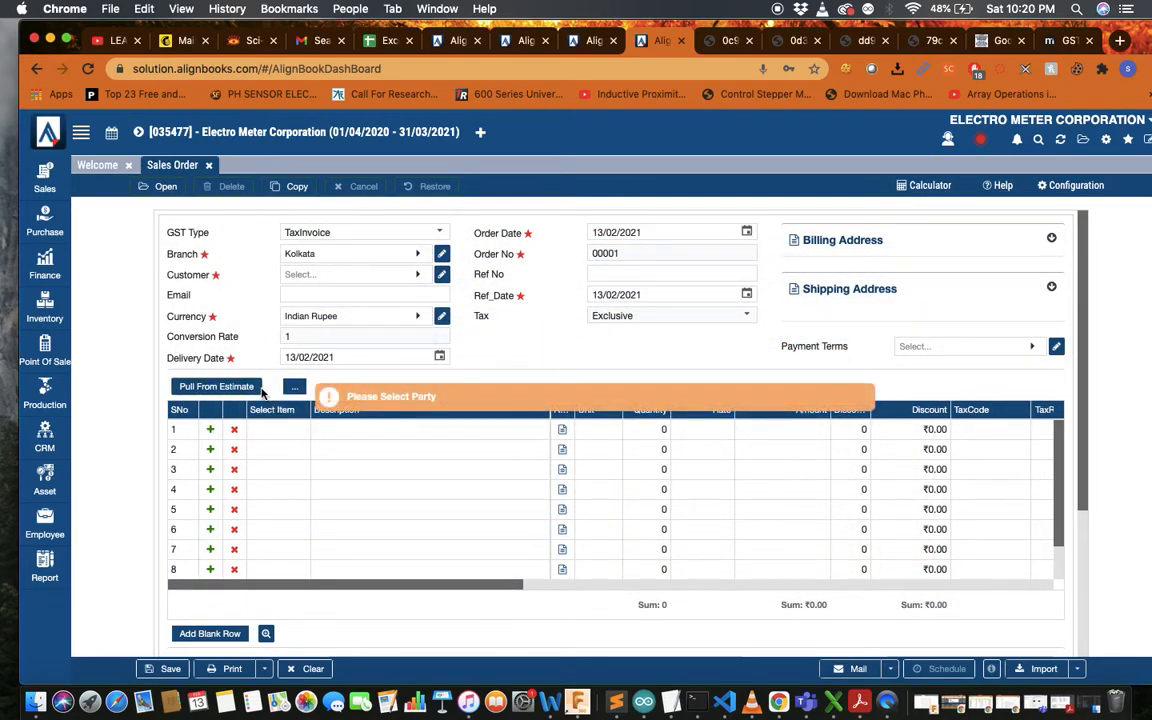
left_click(413, 273)
type("amri")
left_click(372, 360)
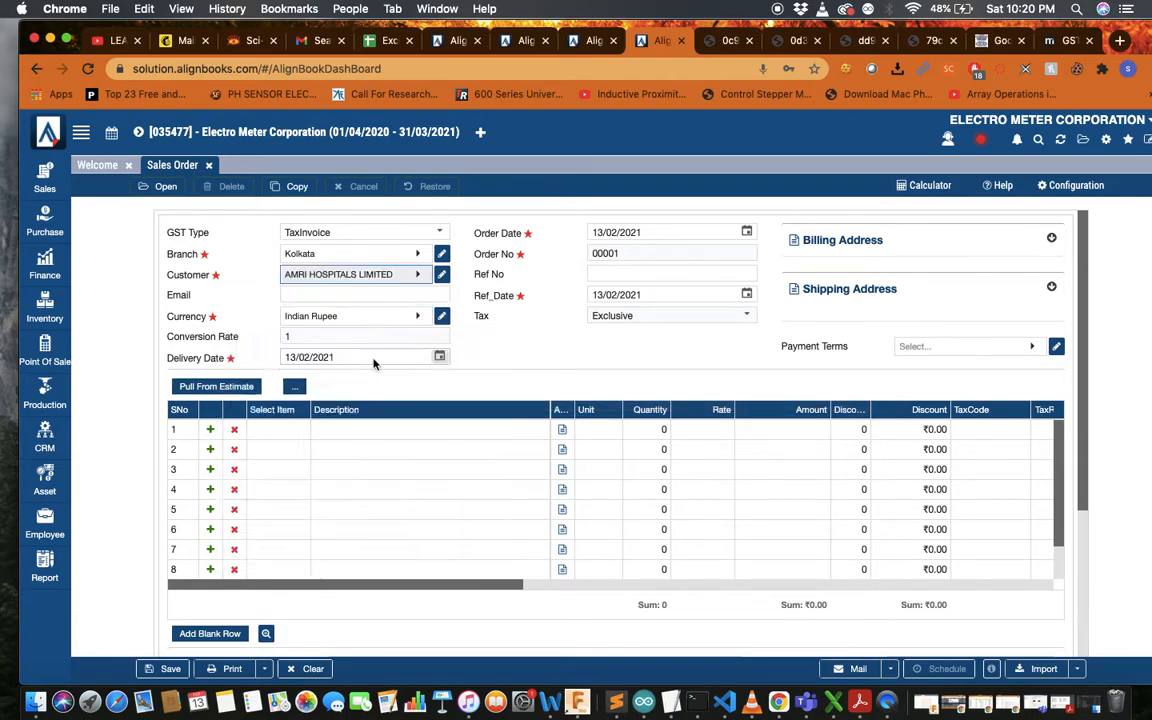
left_click(218, 387)
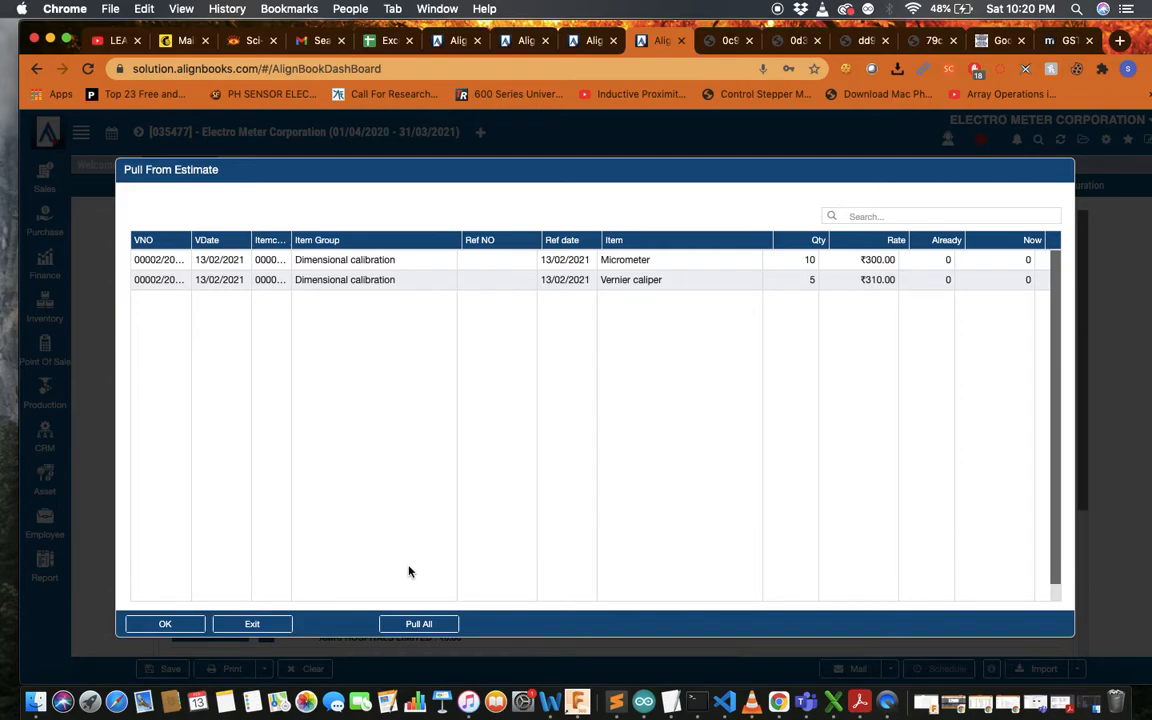
Pull all estimate lines: Micrometer 10 at ₹300.00 and Vernier caliper 5 at ₹310.00
left_click(414, 622)
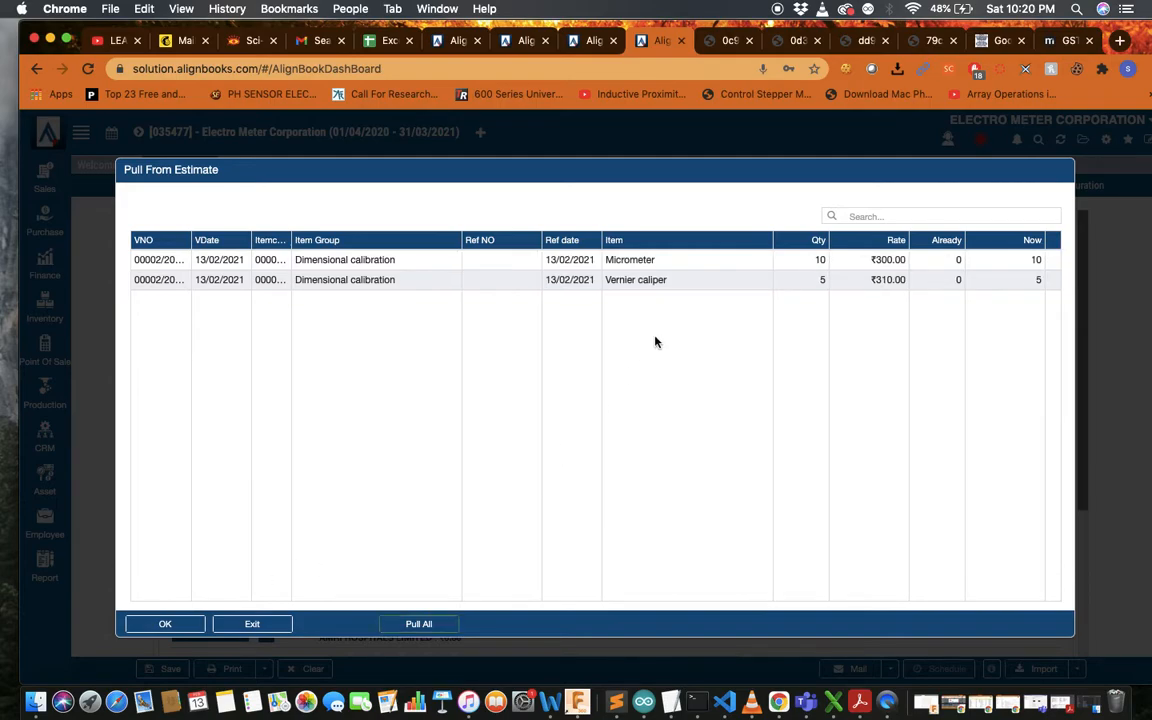
left_click(166, 624)
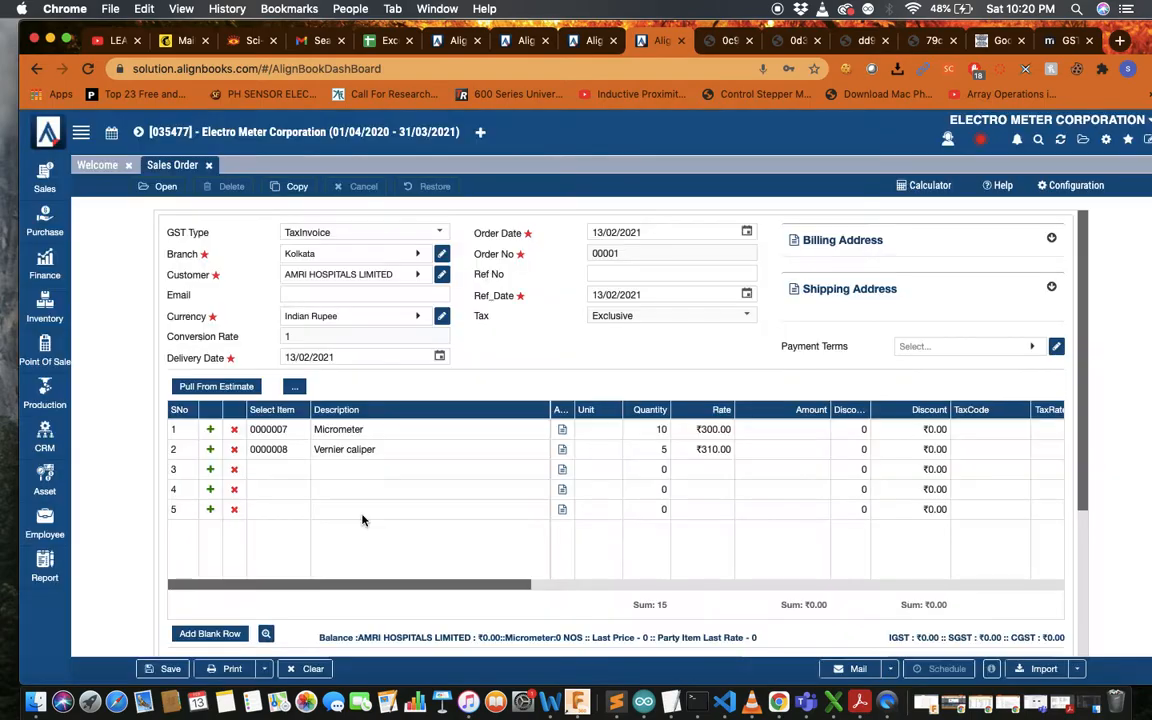
scroll(562, 465, "right", 5)
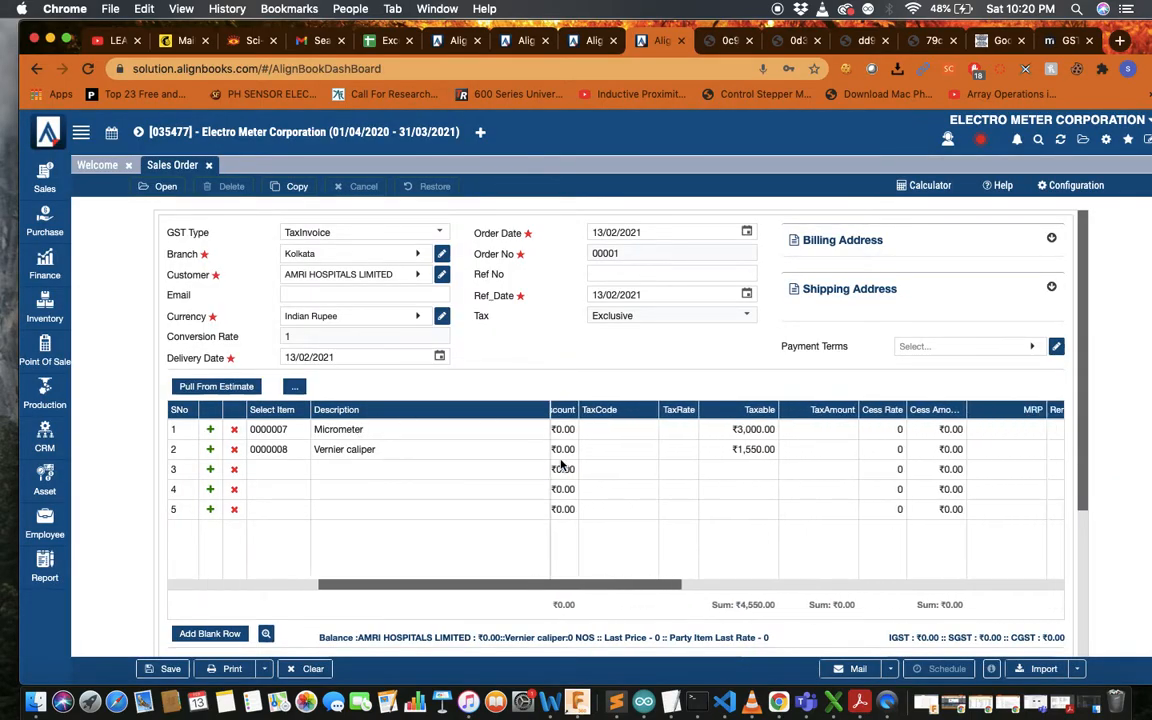
scroll(562, 465, "right", 5)
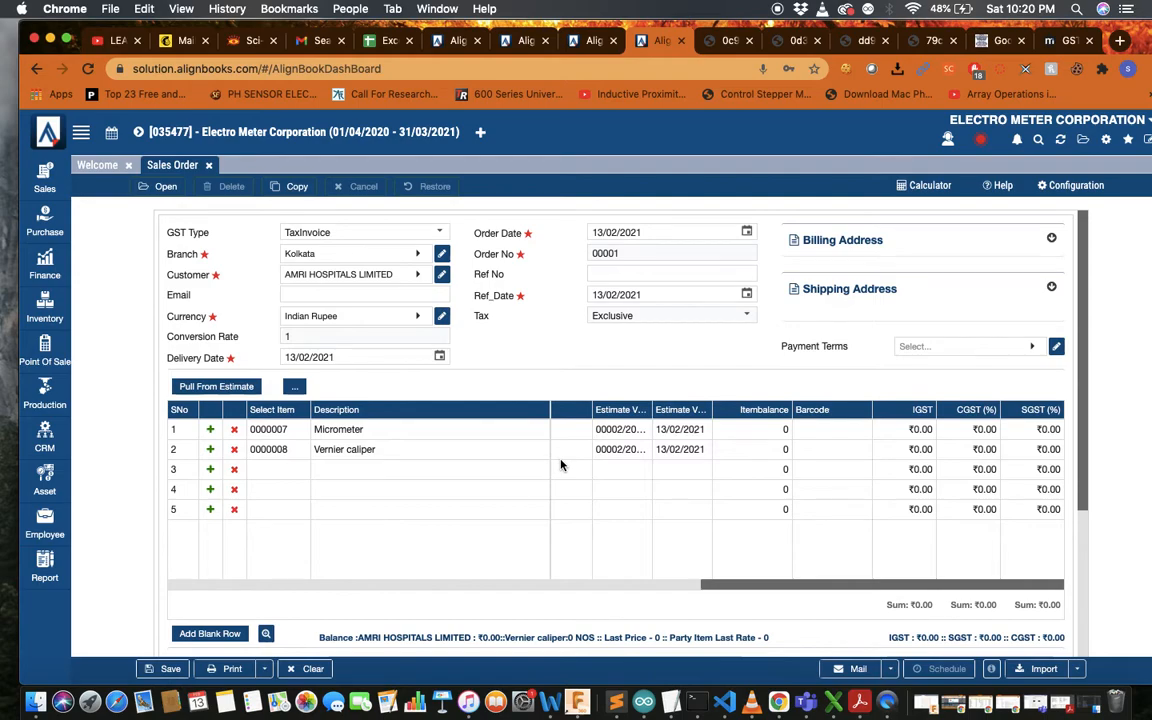
scroll(561, 465, "left", 5)
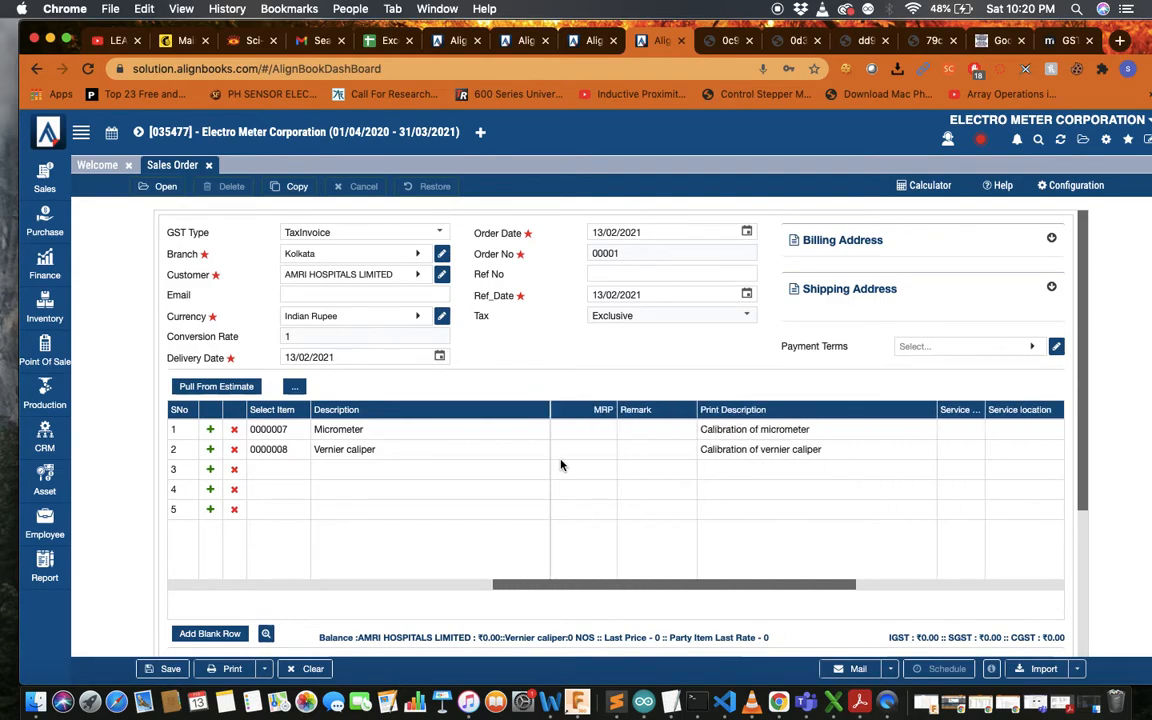
scroll(561, 465, "left", 5)
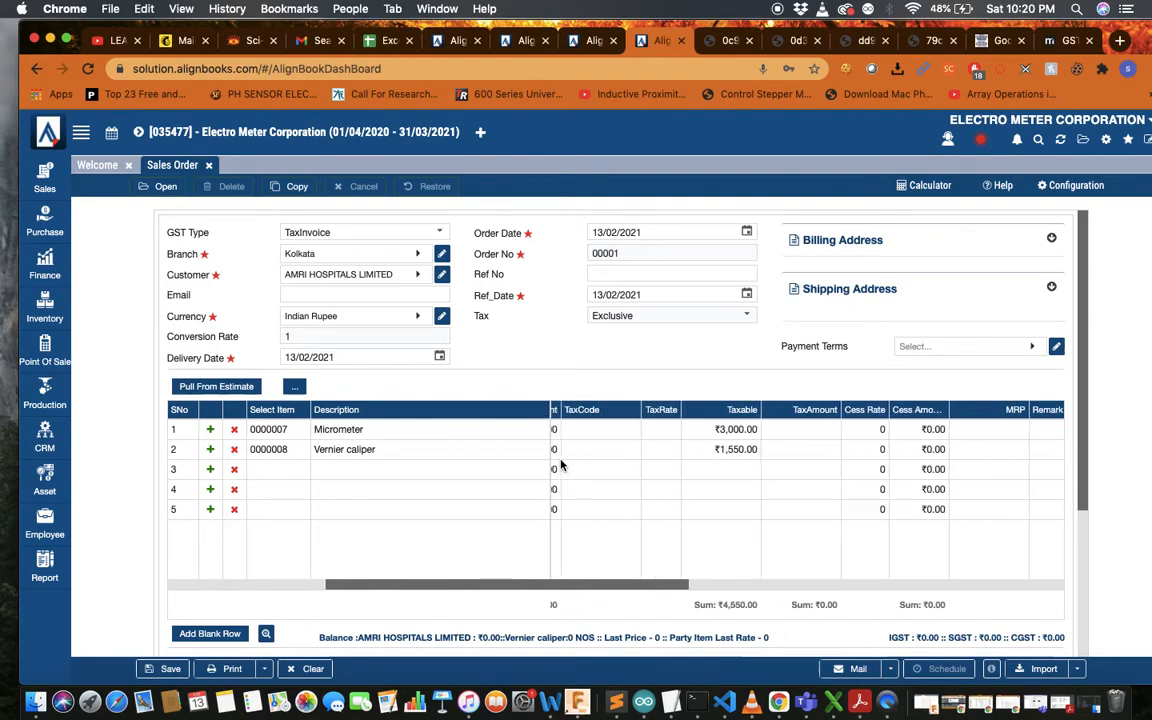
scroll(561, 465, "left", 1)
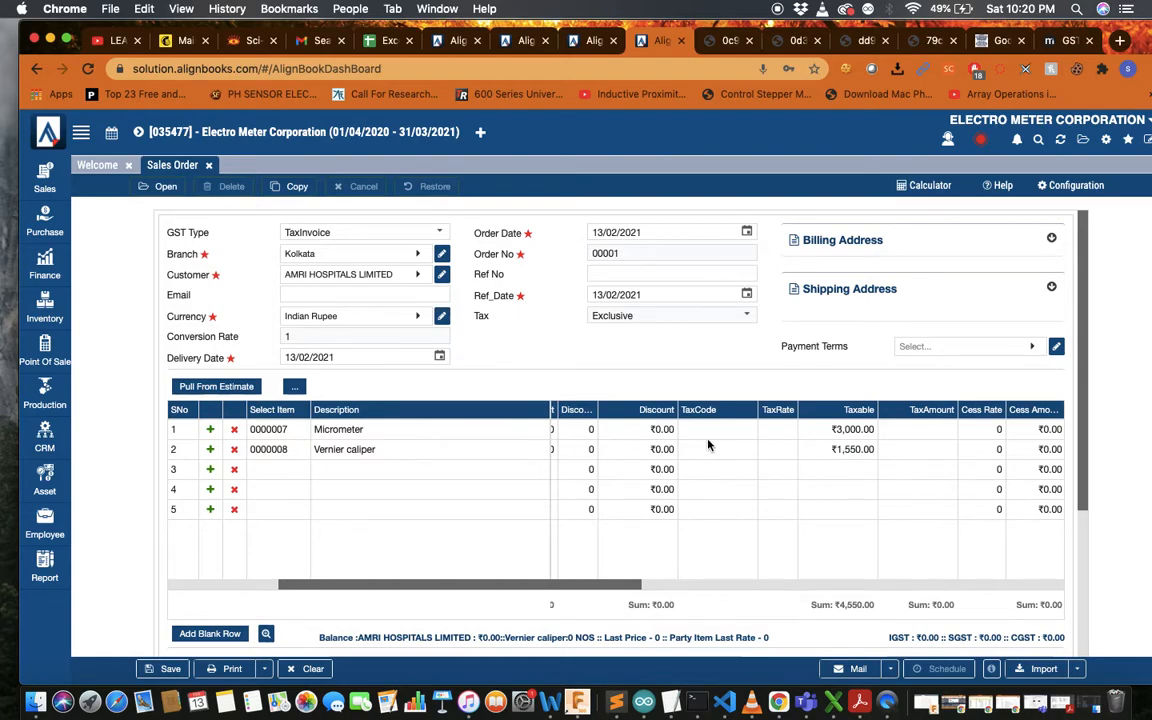
Apply the TAX@18% tax code to both the Micrometer and Vernier caliper lines
left_click(732, 431)
left_click(735, 431)
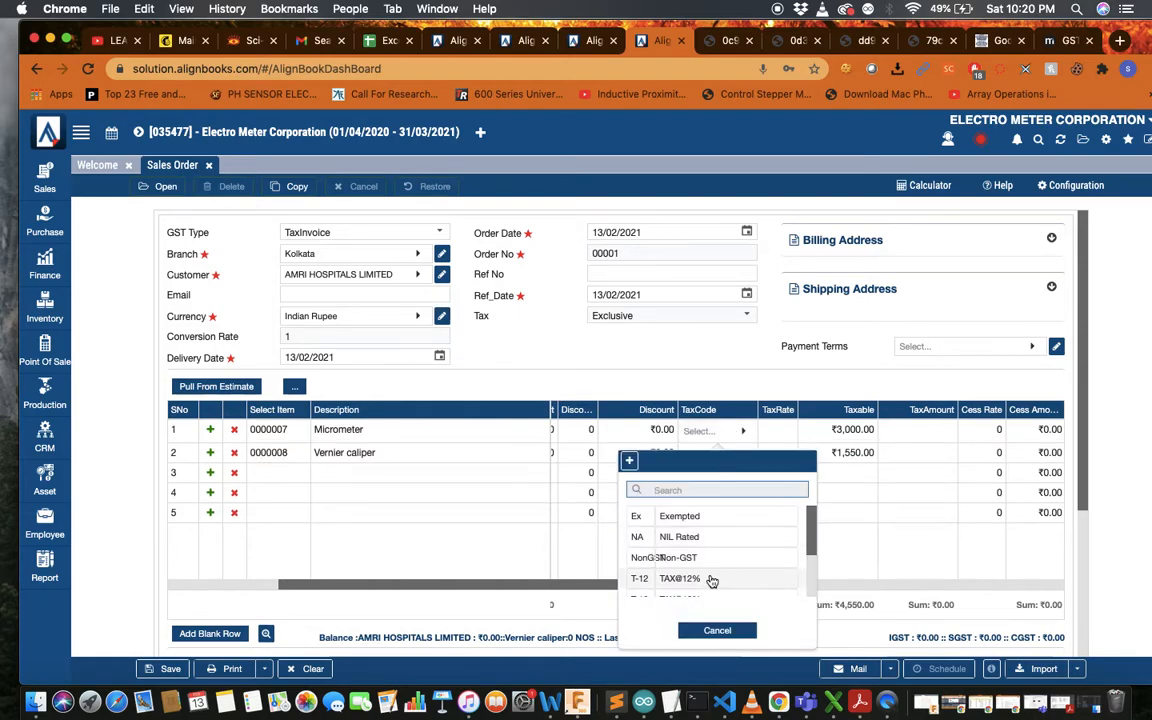
scroll(710, 580, "down", 3)
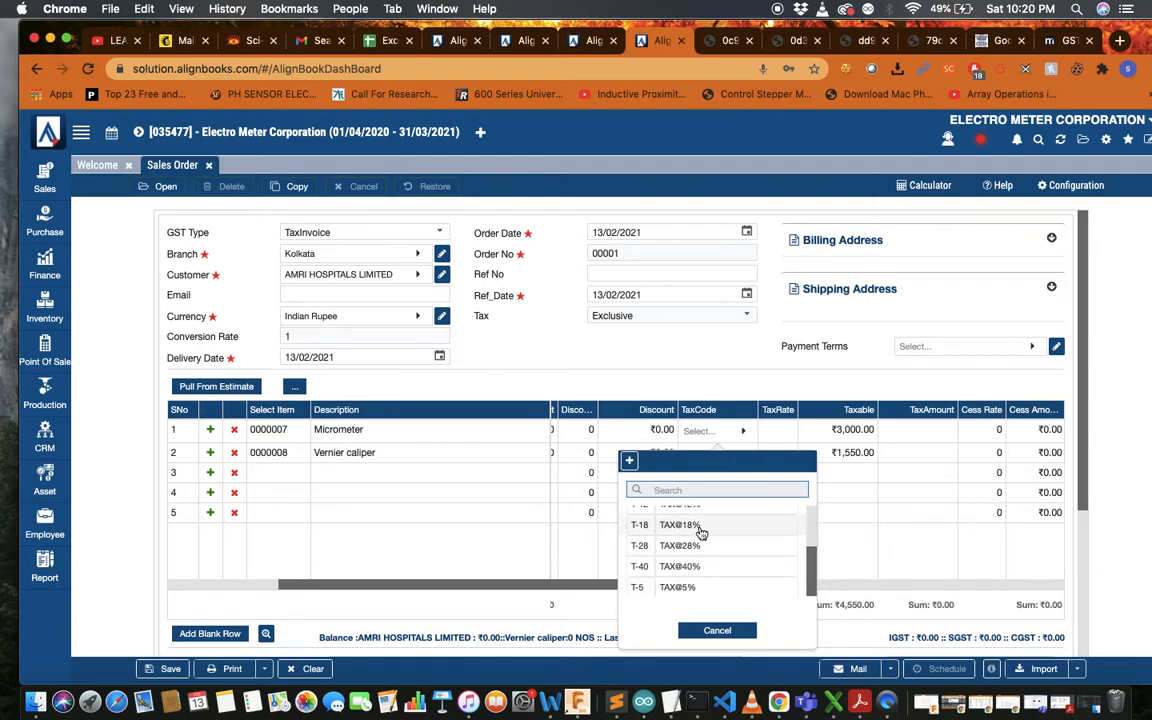
left_click(737, 530)
left_click(742, 454)
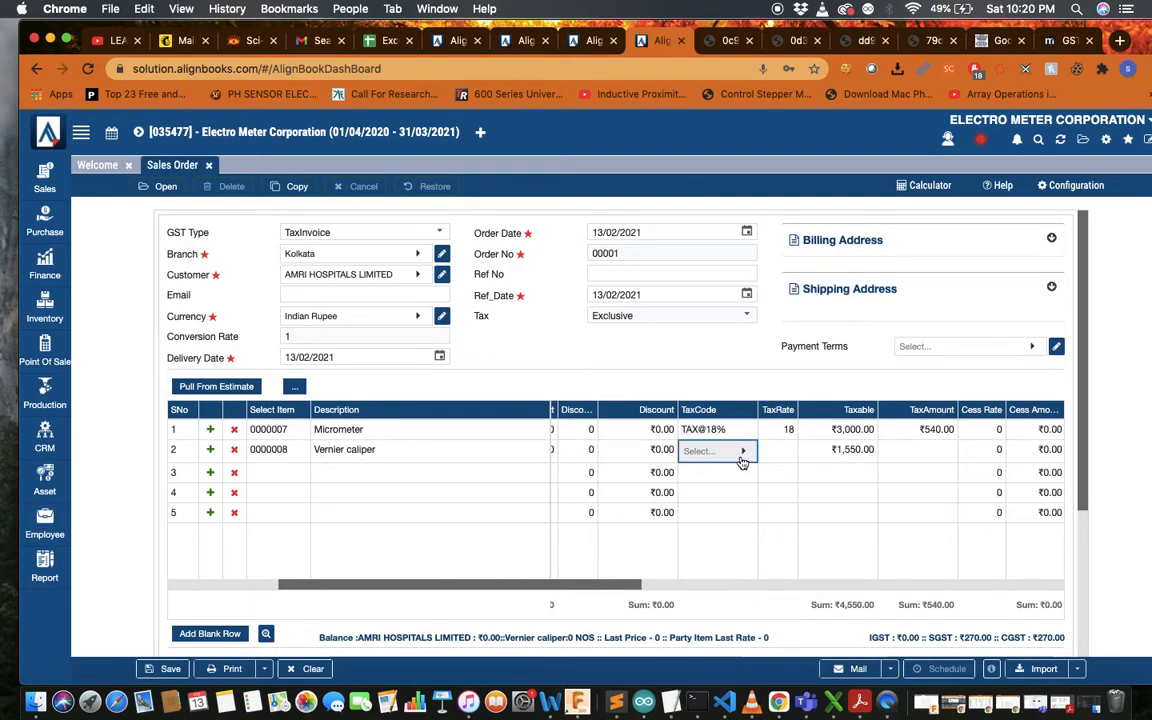
left_click(740, 451)
scroll(728, 600, "down", 2)
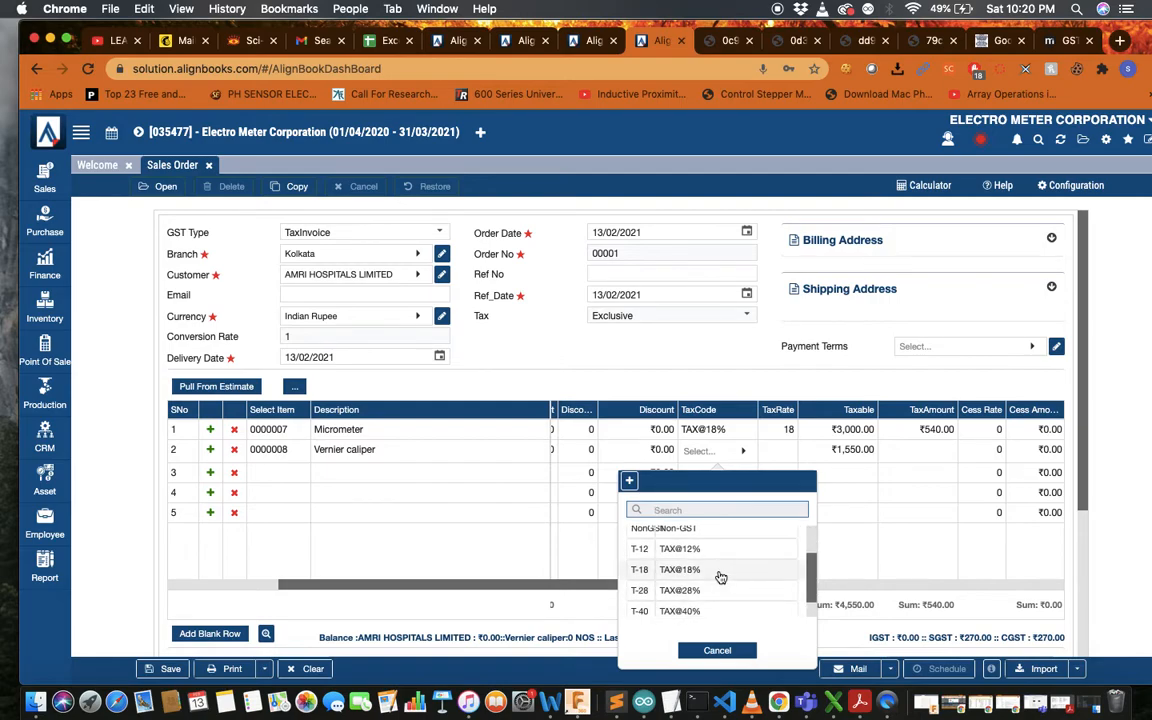
left_click(720, 570)
scroll(632, 539, "left", 3)
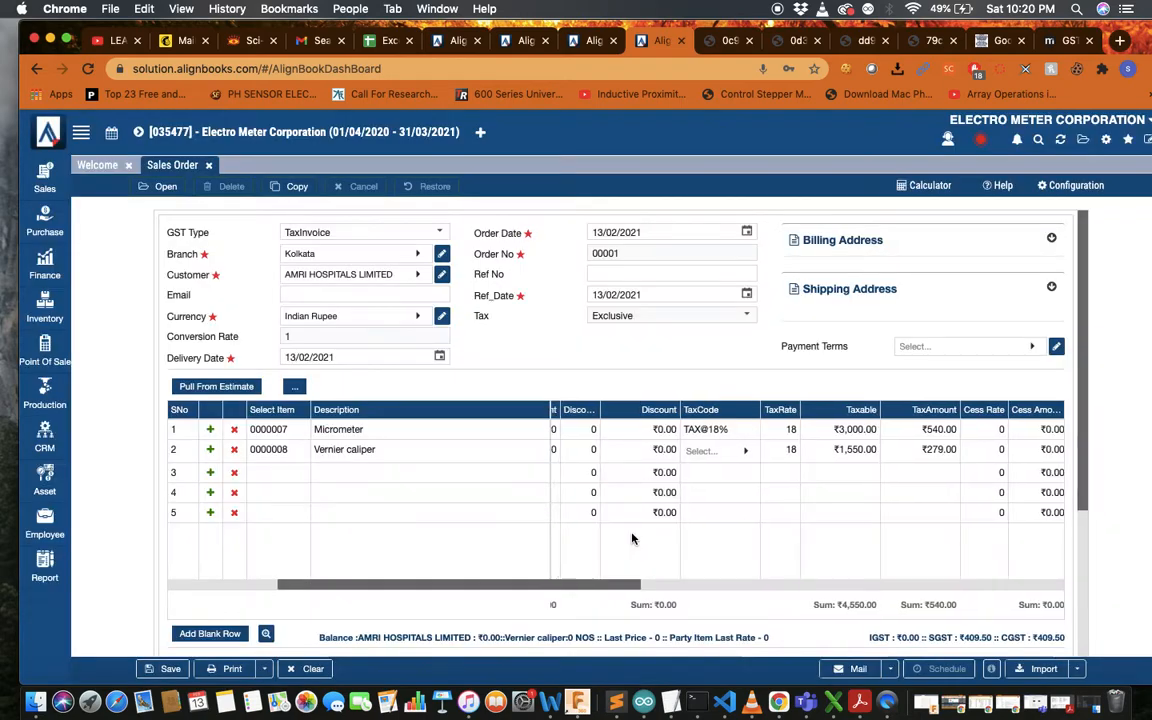
scroll(632, 539, "left", 2)
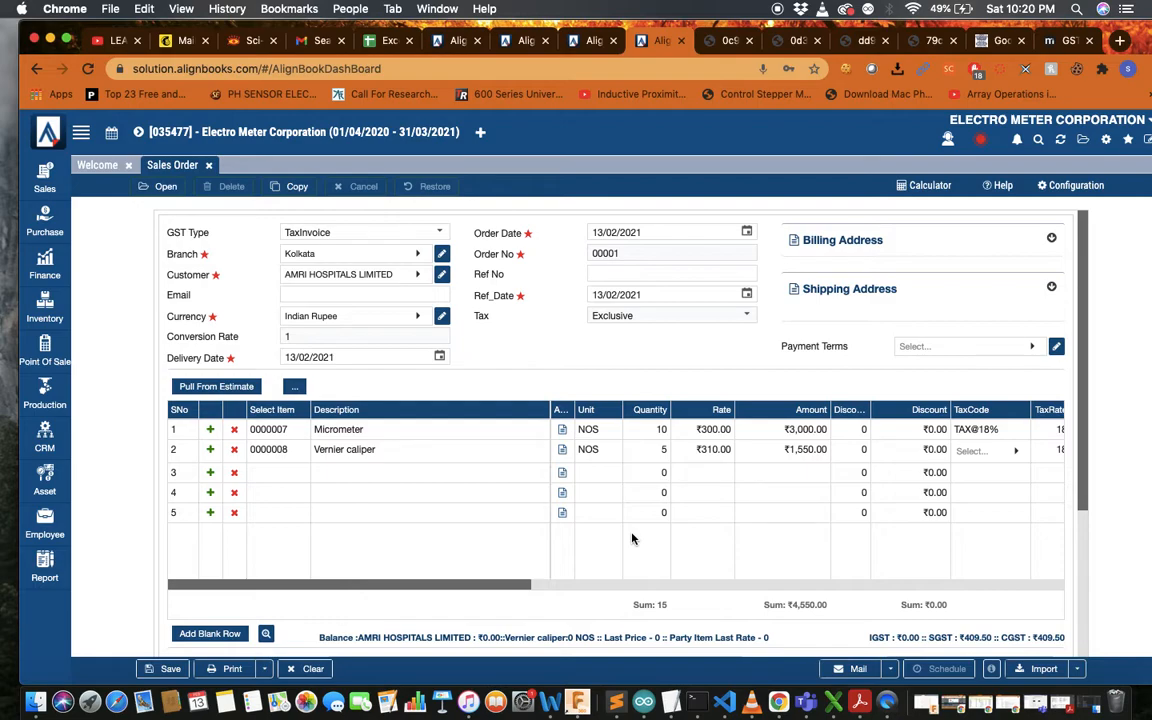
Change the Micrometer quantity to 12 (₹3,600.00)
left_click(663, 446)
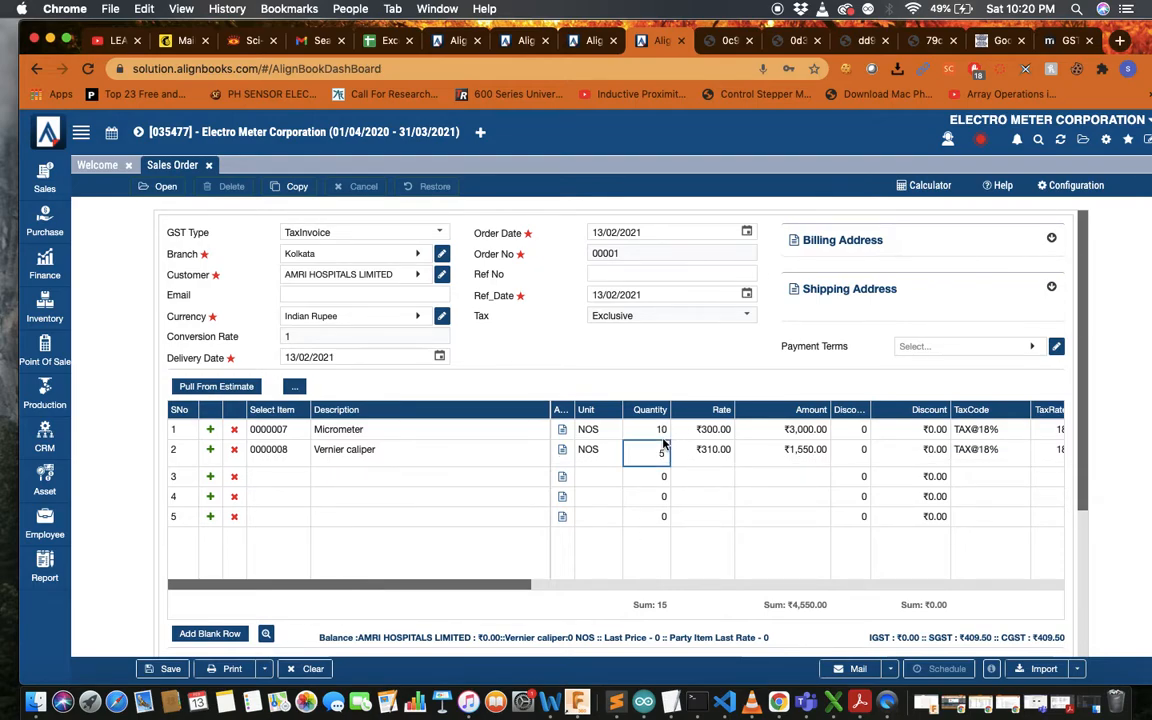
left_click(660, 432)
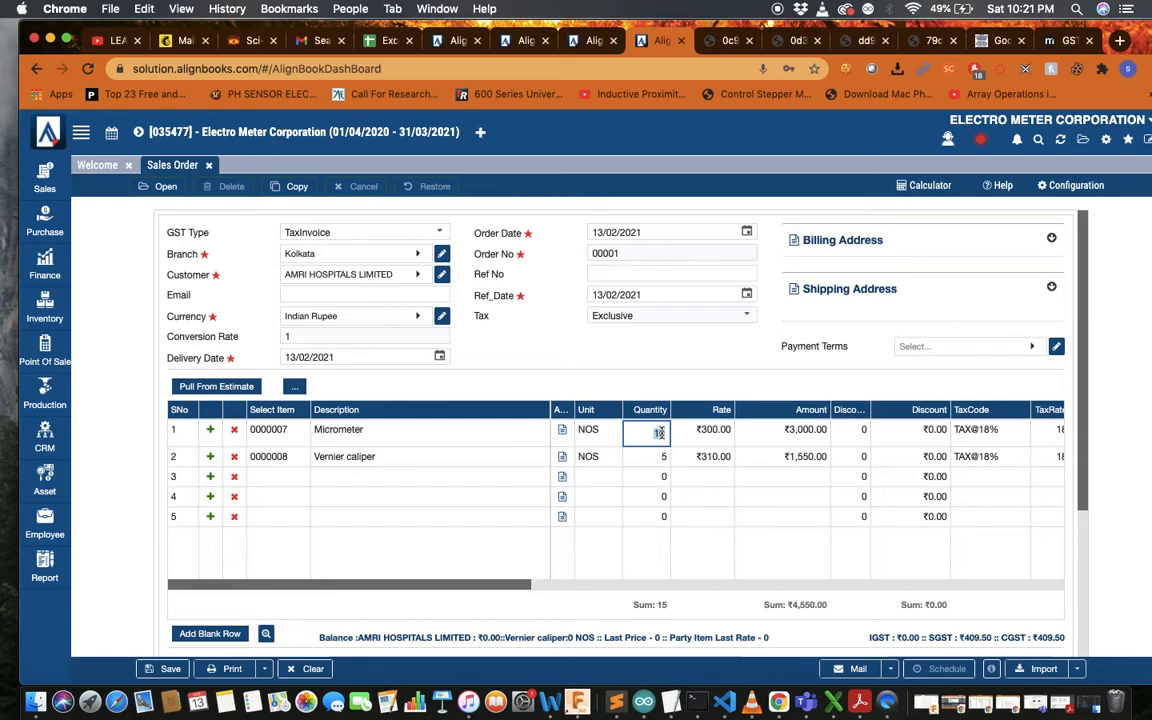
type("12")
key("Return")
scroll(707, 524, "right", 3)
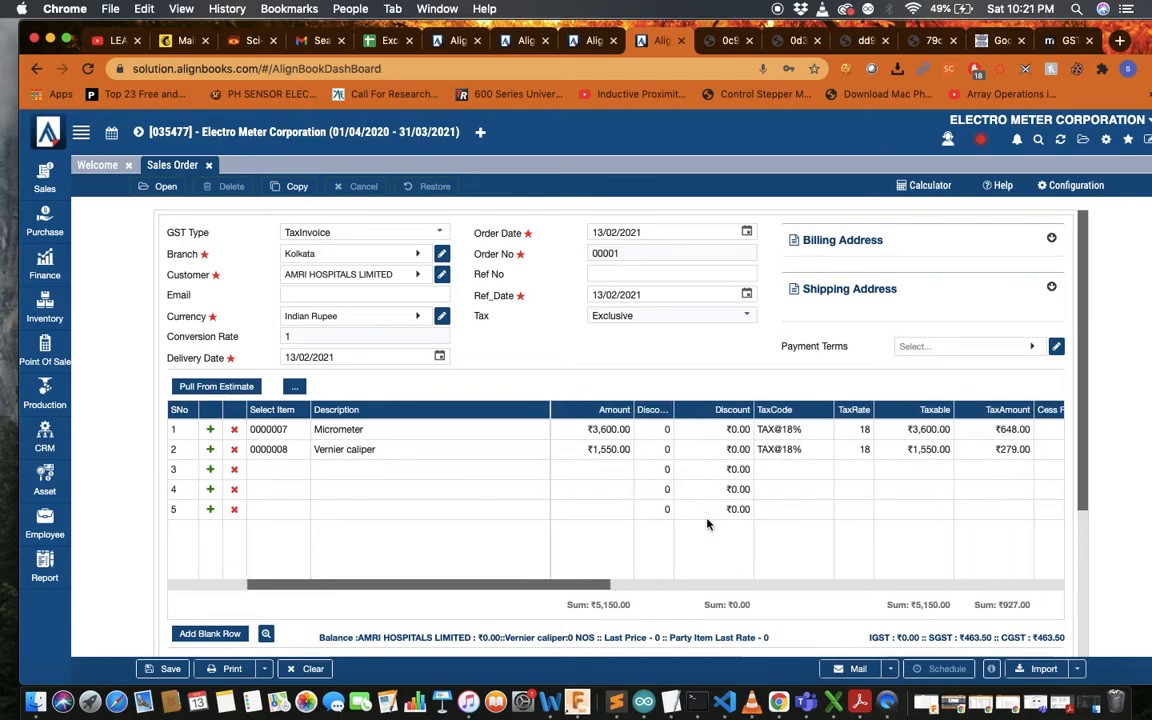
scroll(707, 524, "right", 10)
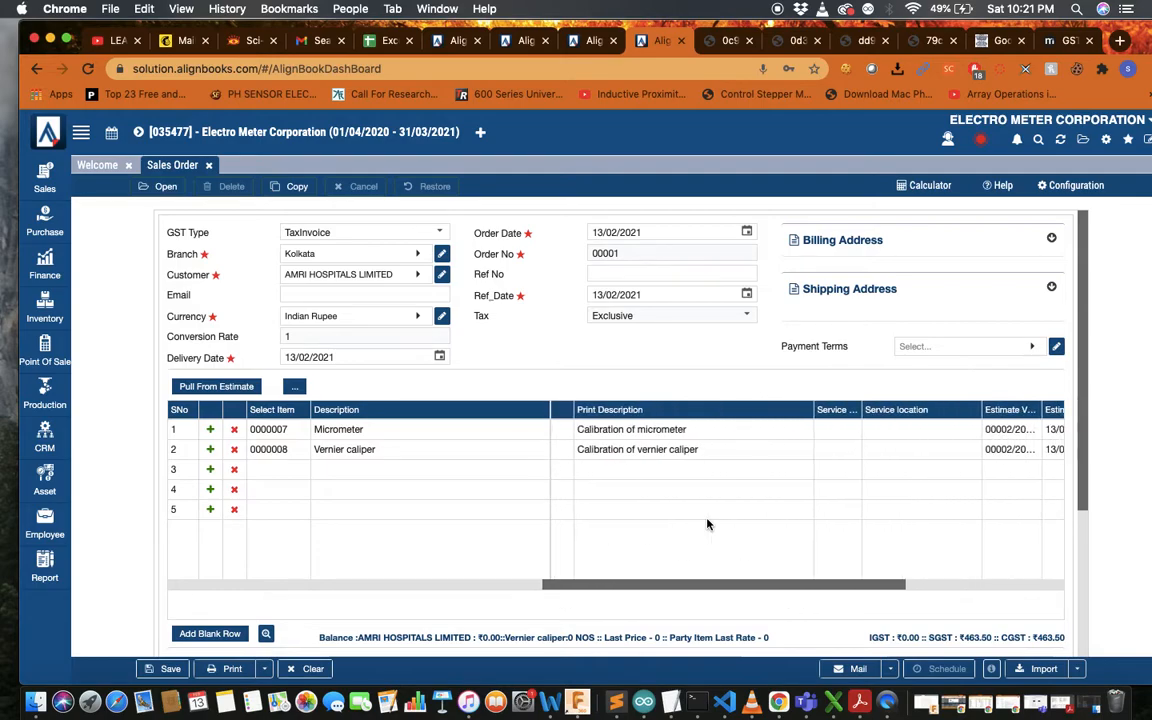
scroll(707, 524, "right", 8)
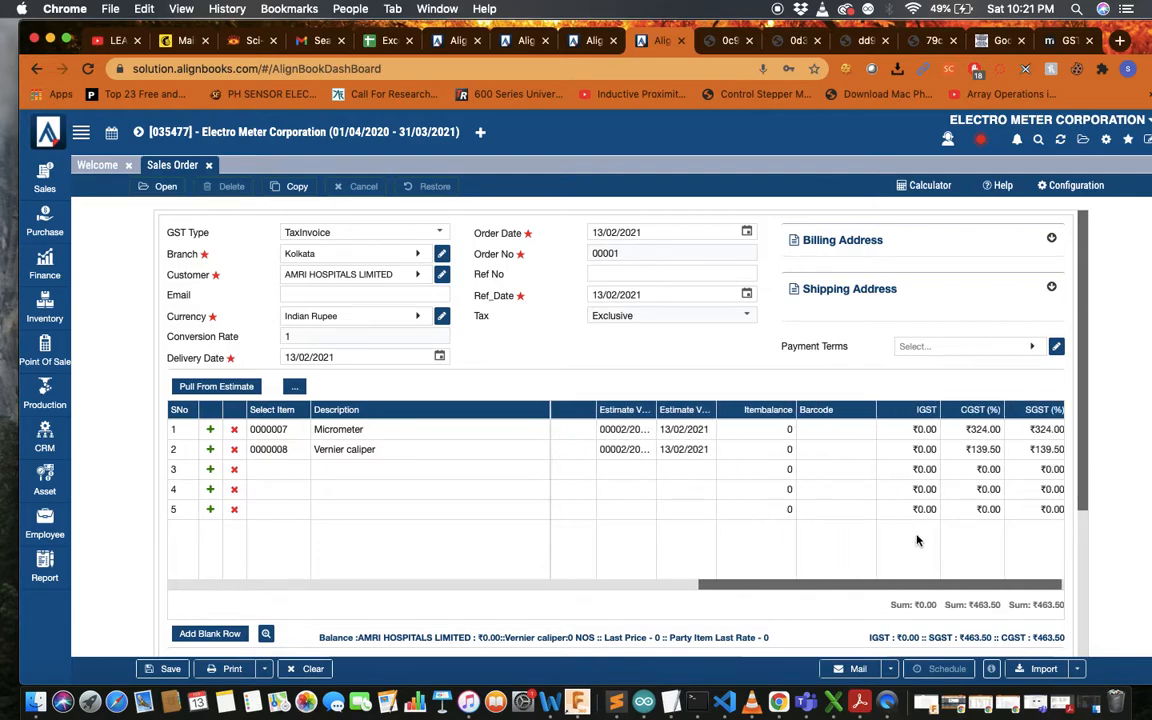
Set payment terms to 30 days credit and check the ₹6,077.00 document amount
scroll(917, 540, "down", 3)
scroll(917, 540, "up", 3)
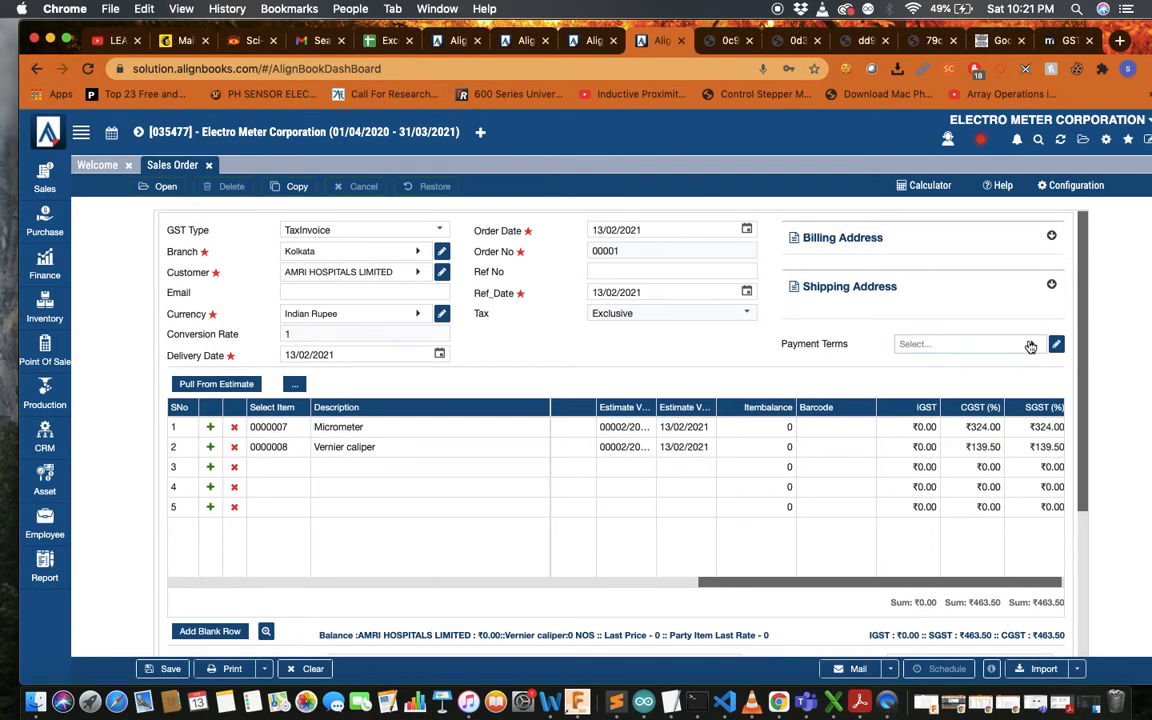
left_click(1030, 346)
left_click(1021, 431)
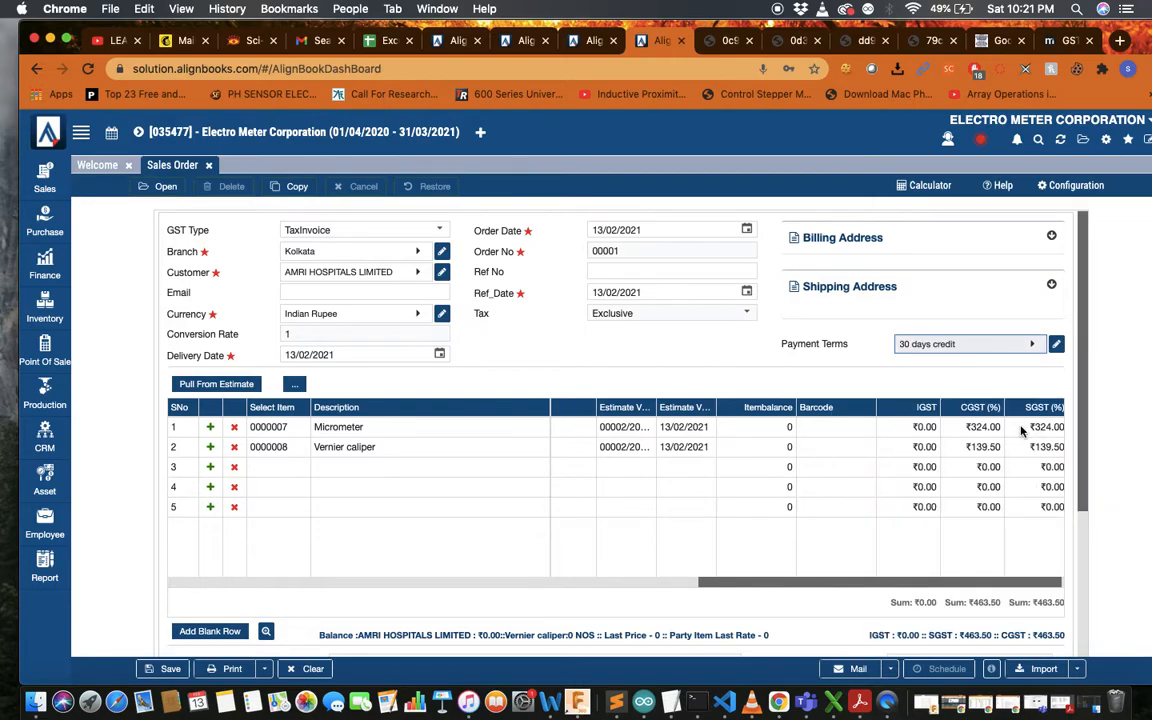
scroll(730, 475, "down", 3)
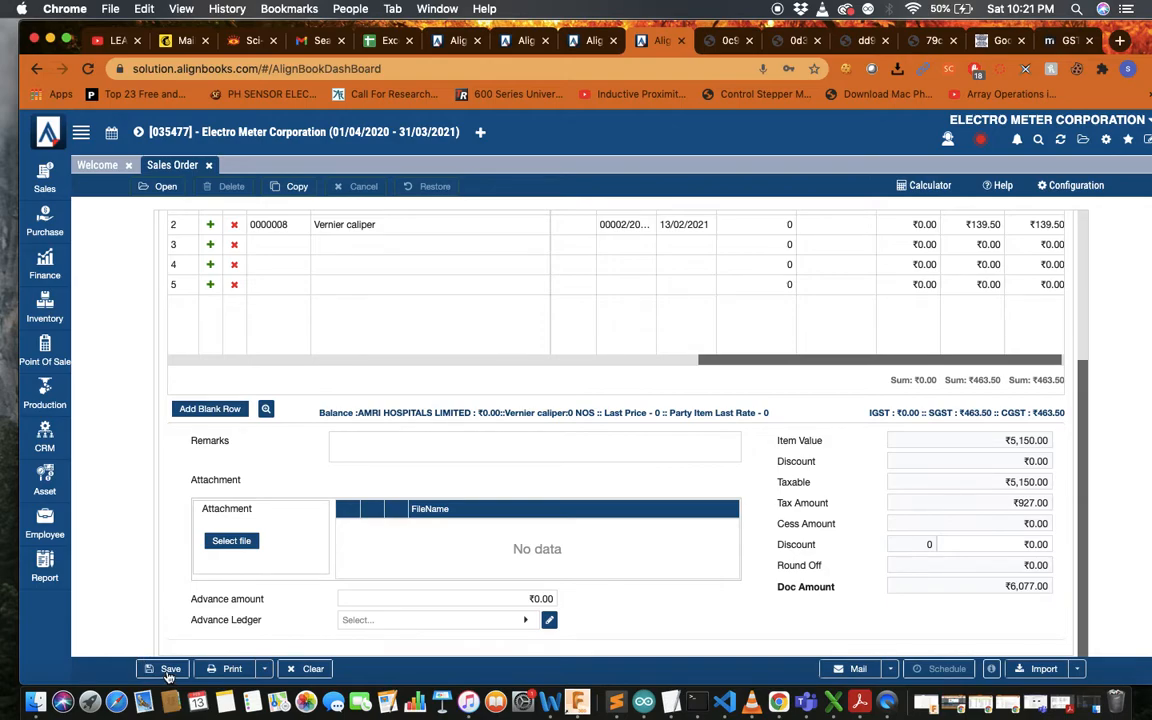
Save the ₹6,077.00 sales order and bring up the list of saved orders
left_click(169, 670)
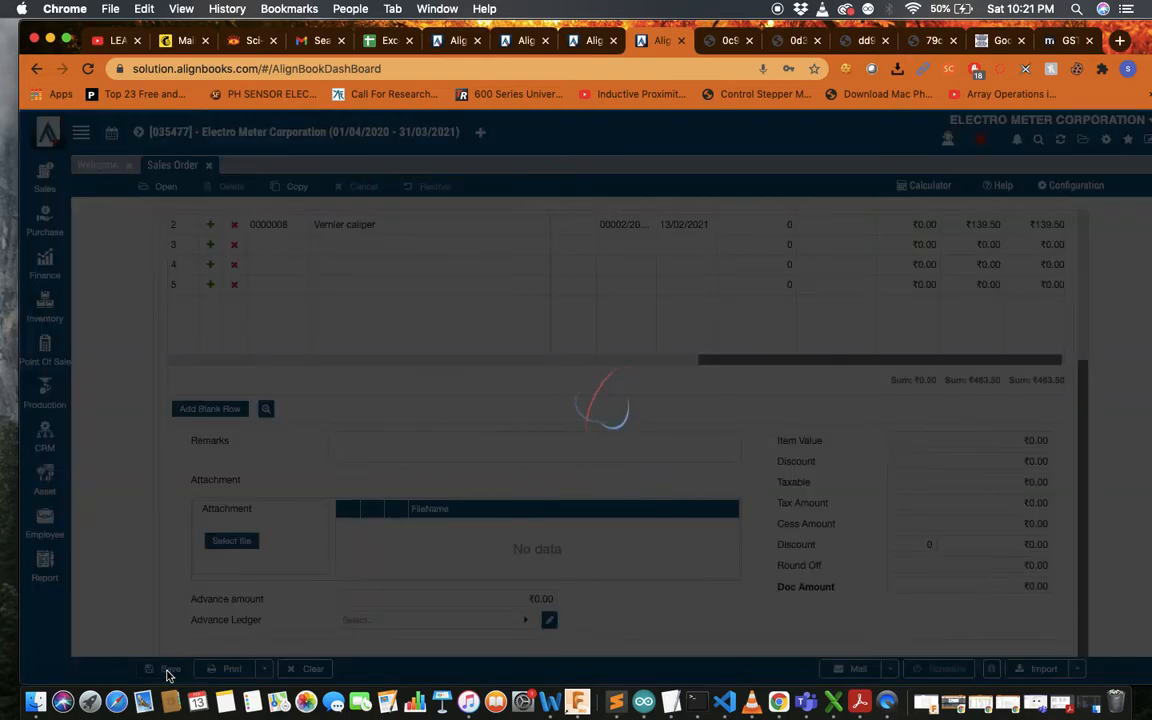
scroll(280, 447, "up", 5)
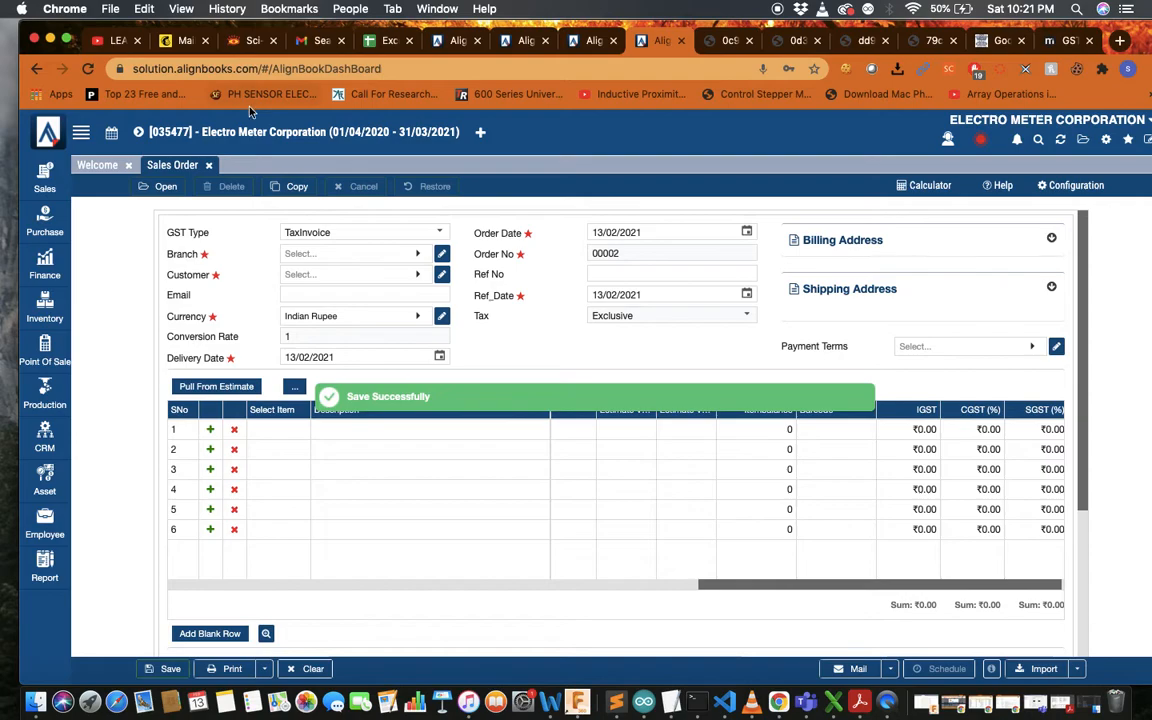
left_click(160, 187)
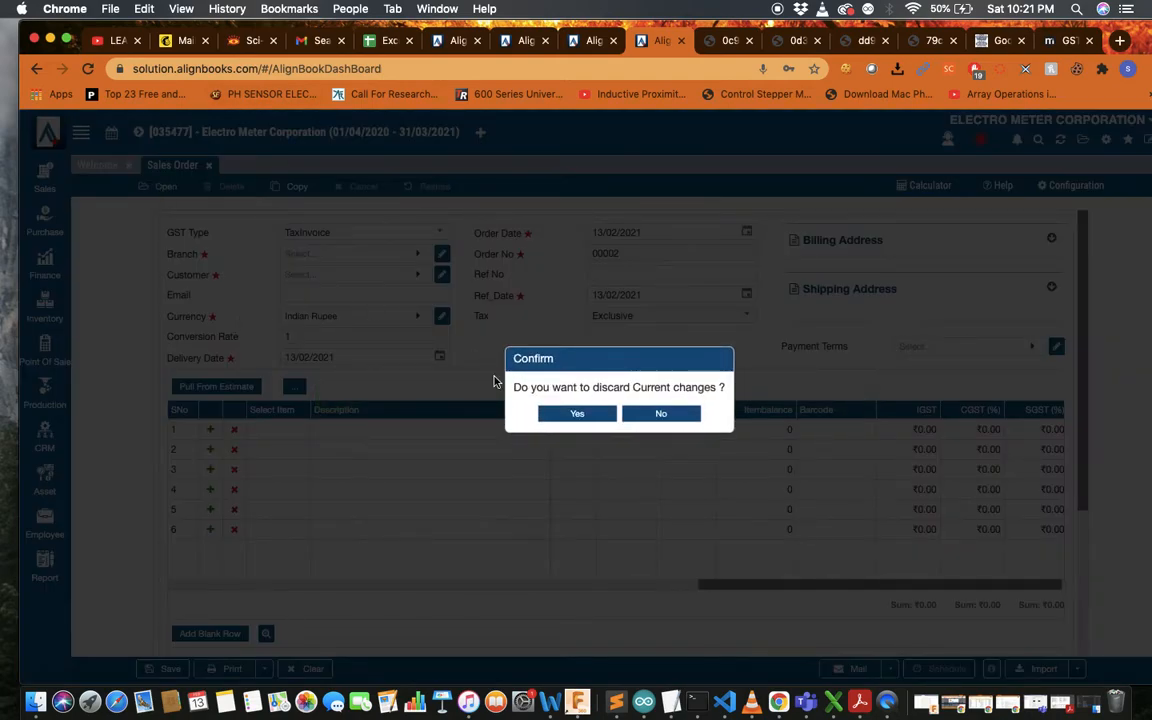
Discard the blank form's changes and list the Kolkata branch sales orders
left_click(589, 414)
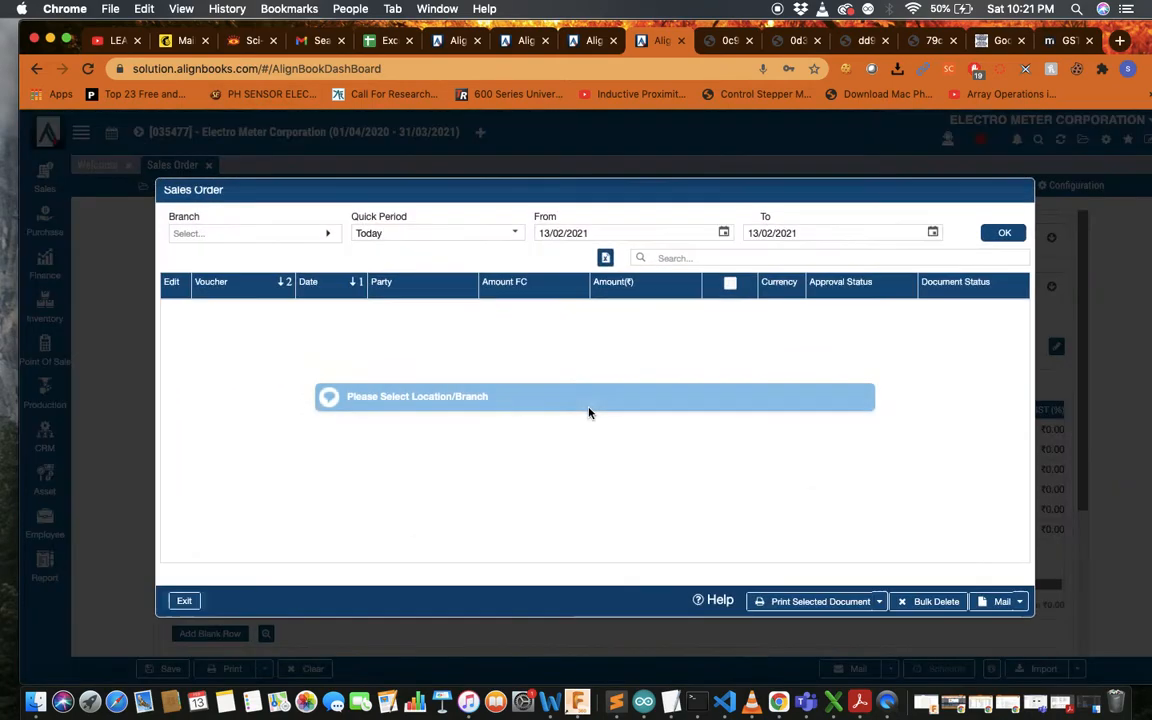
left_click(290, 233)
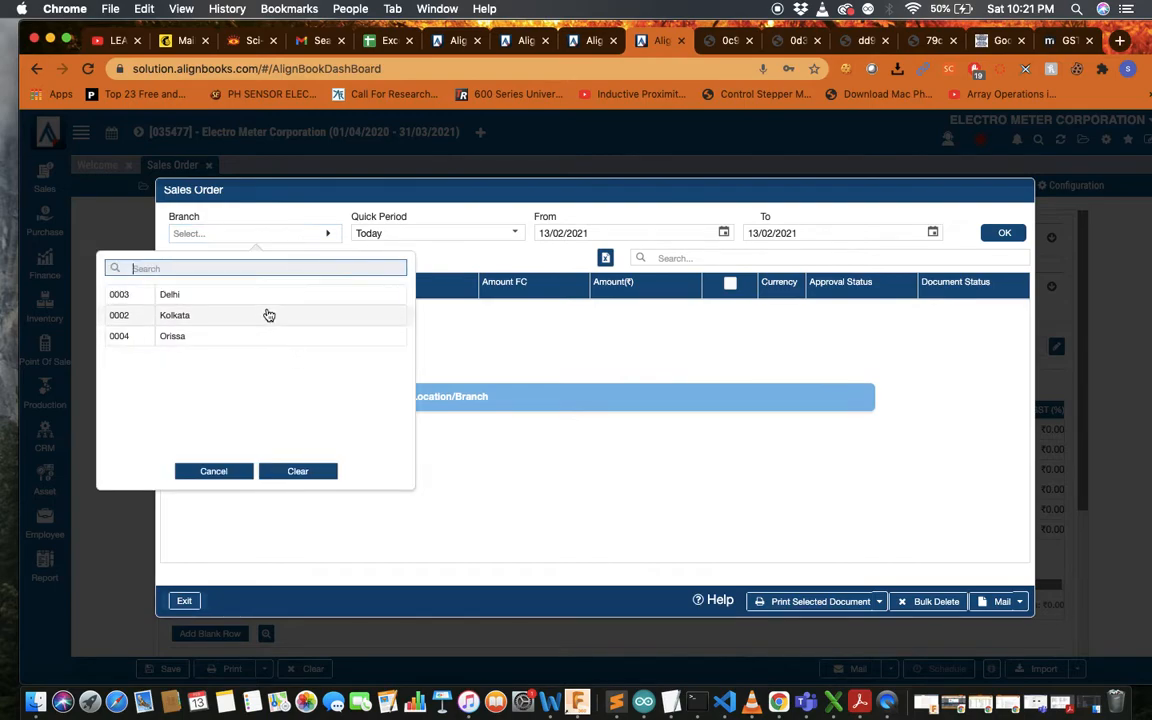
left_click(240, 284)
left_click(1002, 233)
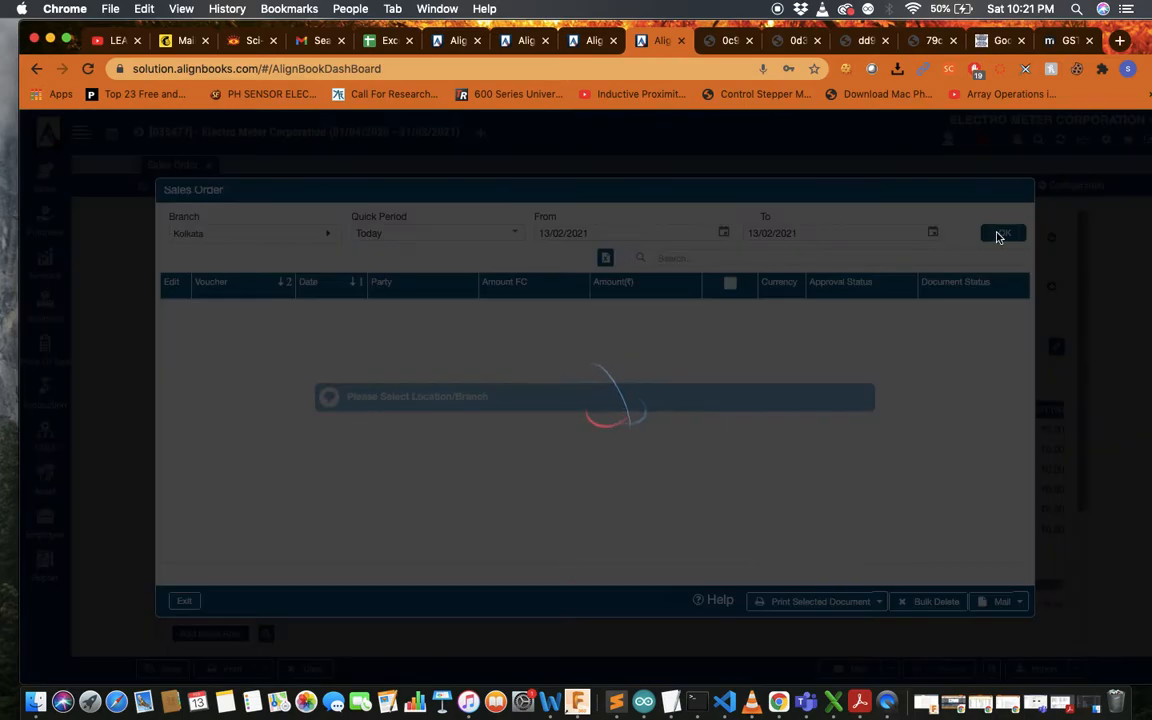
Print-preview the AMRI Hospitals sales order in AB_SalesOrder format
left_click(724, 311)
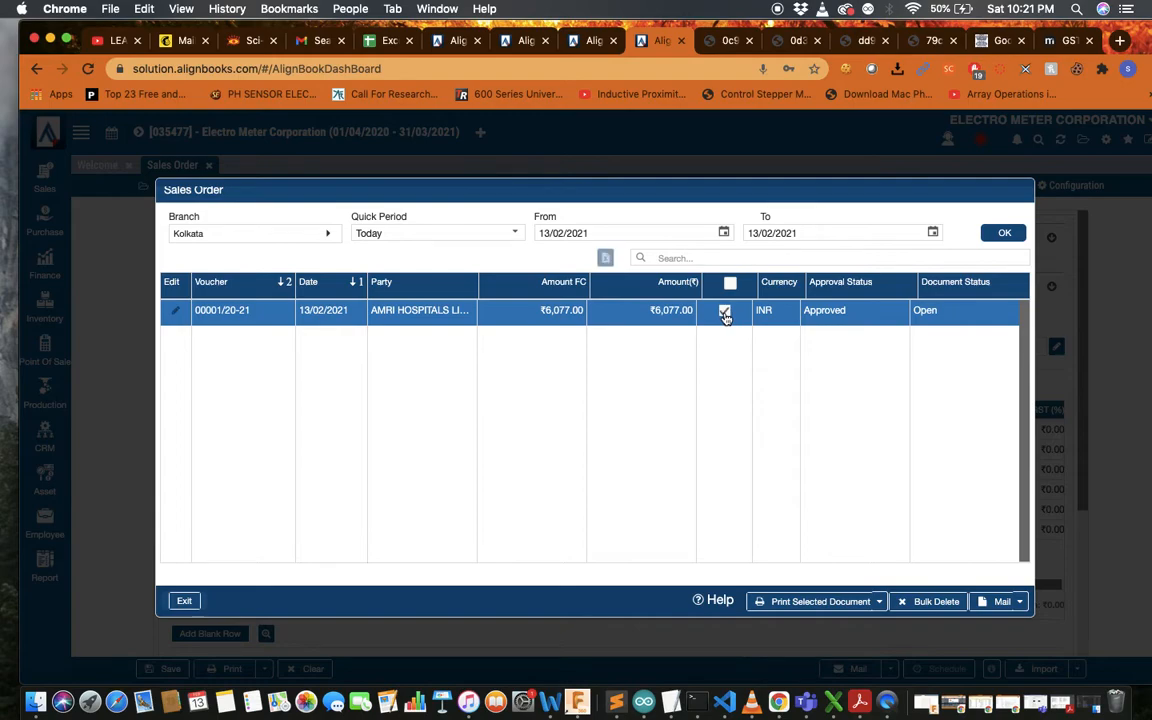
left_click(879, 603)
left_click(930, 582)
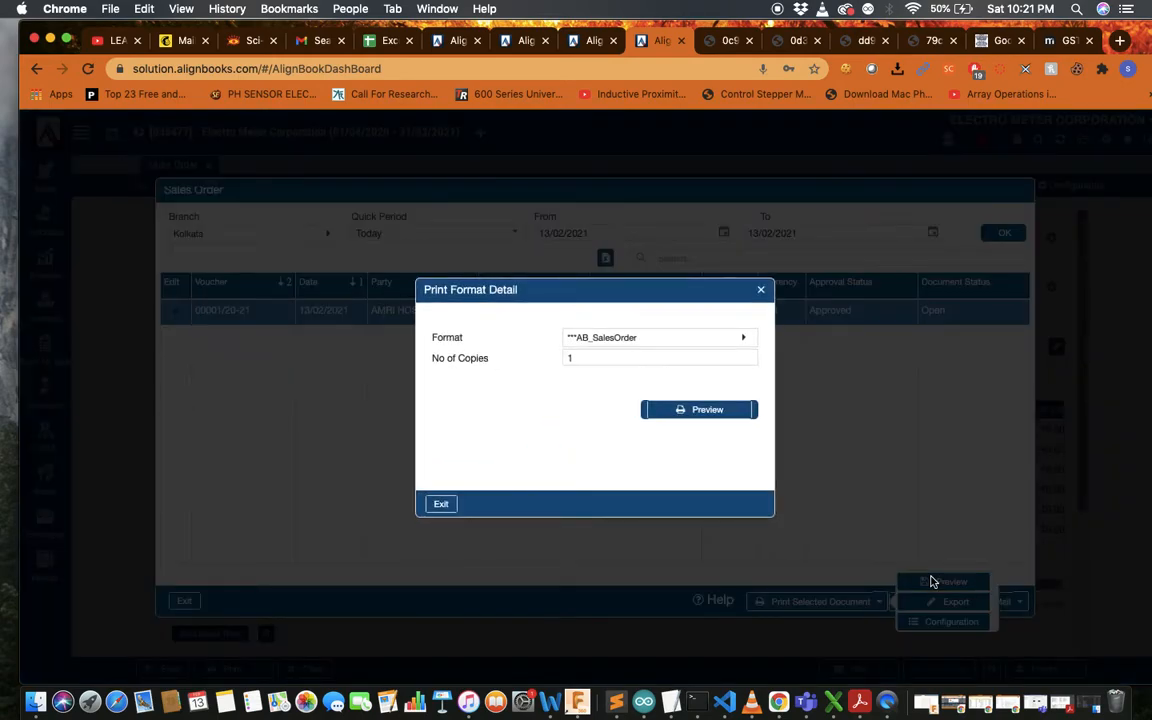
left_click(712, 409)
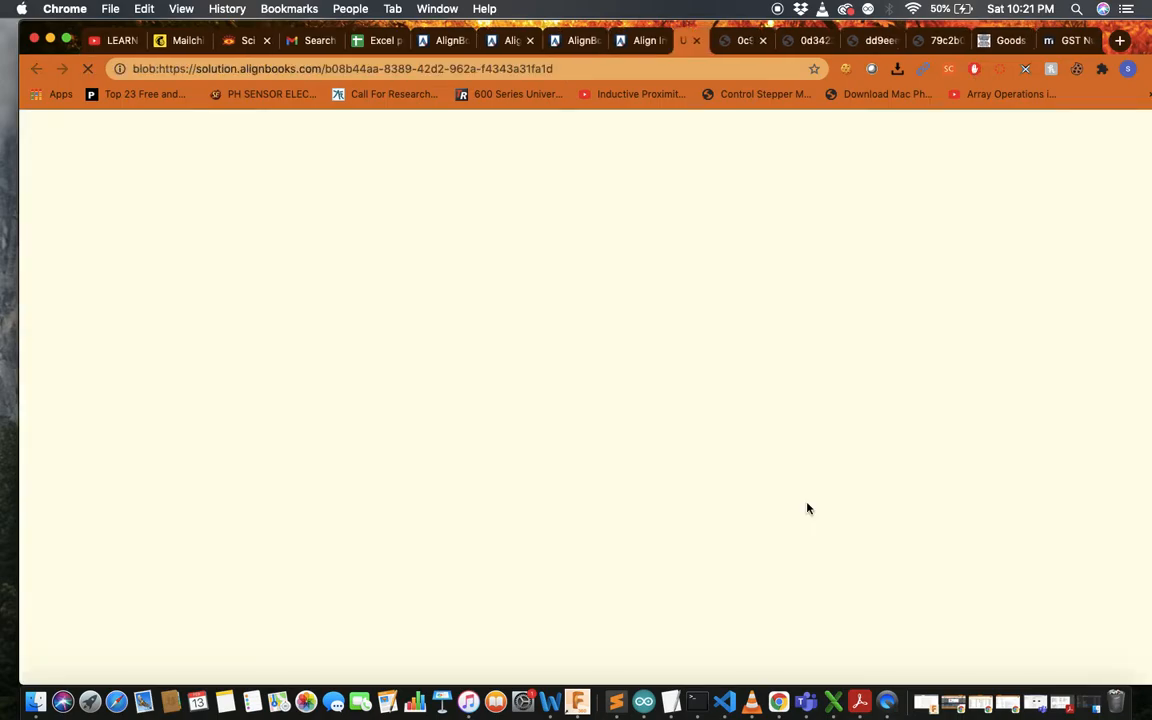
Review the sales order PDF totalling 6,077.00, then go back to AlignBooks
scroll(771, 303, "down", 5)
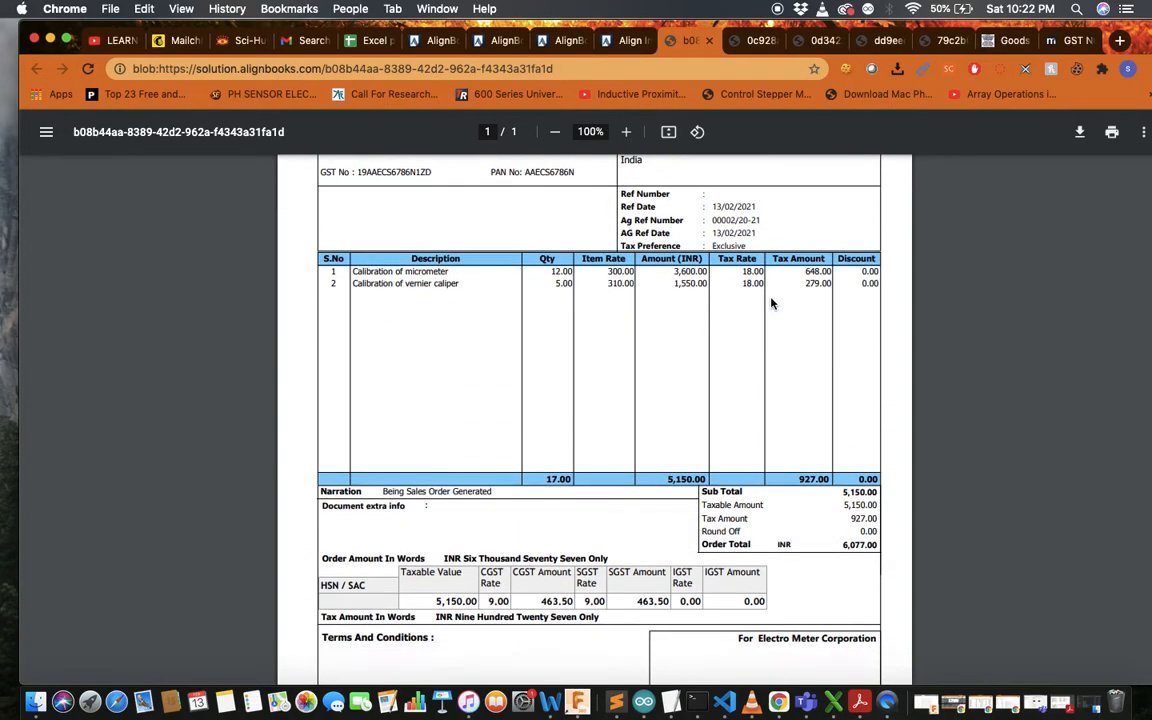
scroll(771, 303, "up", 5)
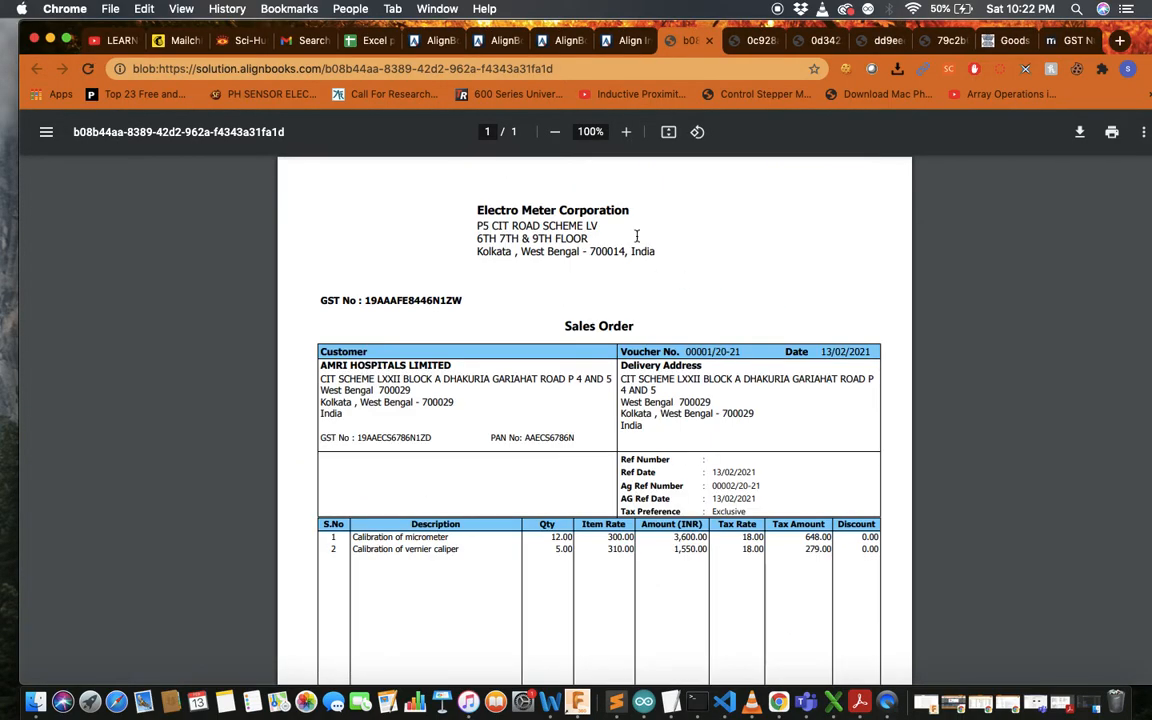
left_click(630, 45)
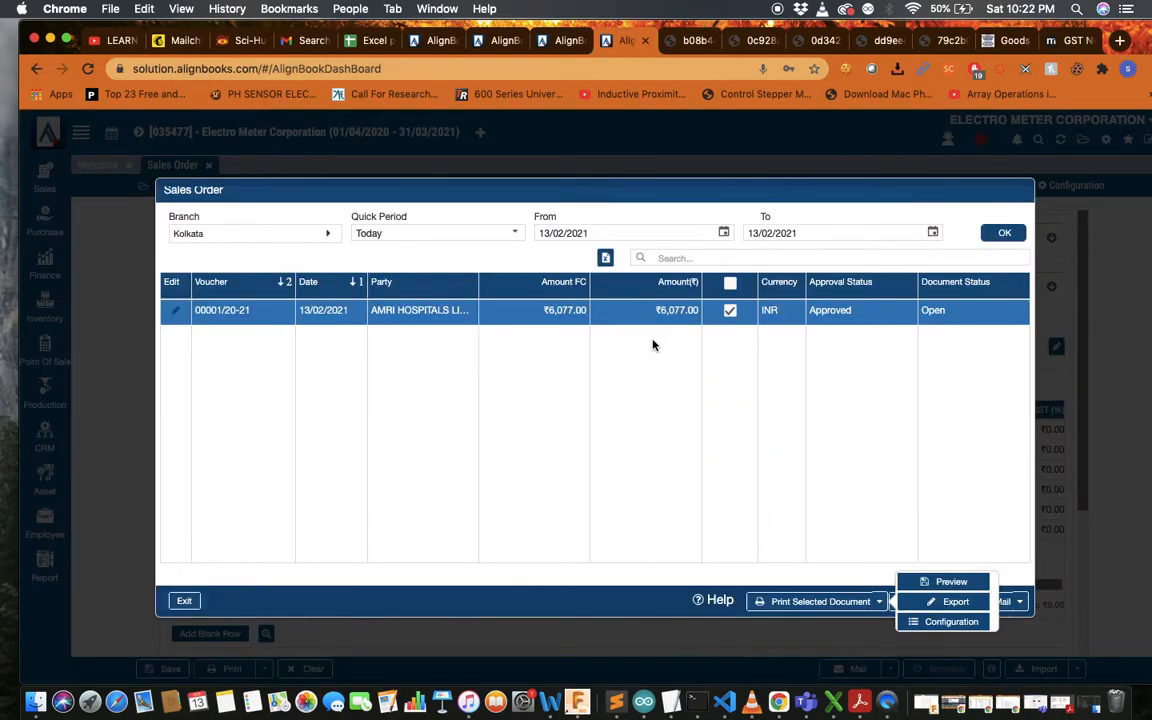
Close the sales order screens and start an invoice for AMRI HOSPITALS LIMITED, branch Kolkata
left_click(184, 600)
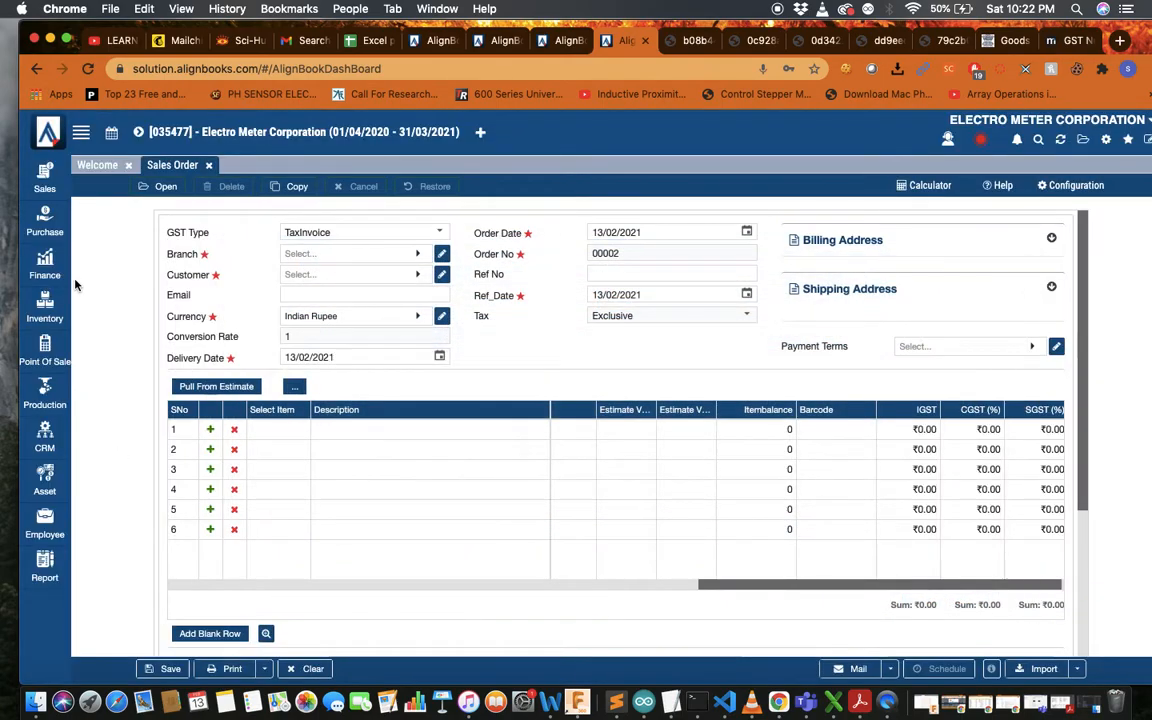
left_click(211, 166)
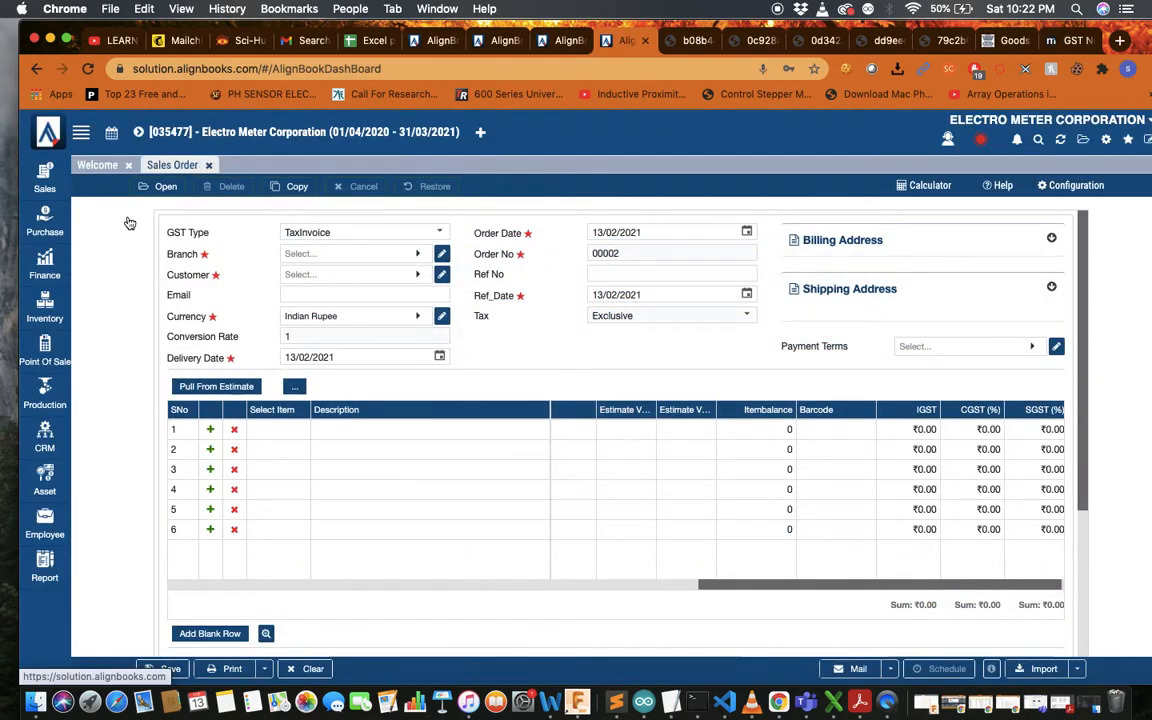
mouse_move(55, 187)
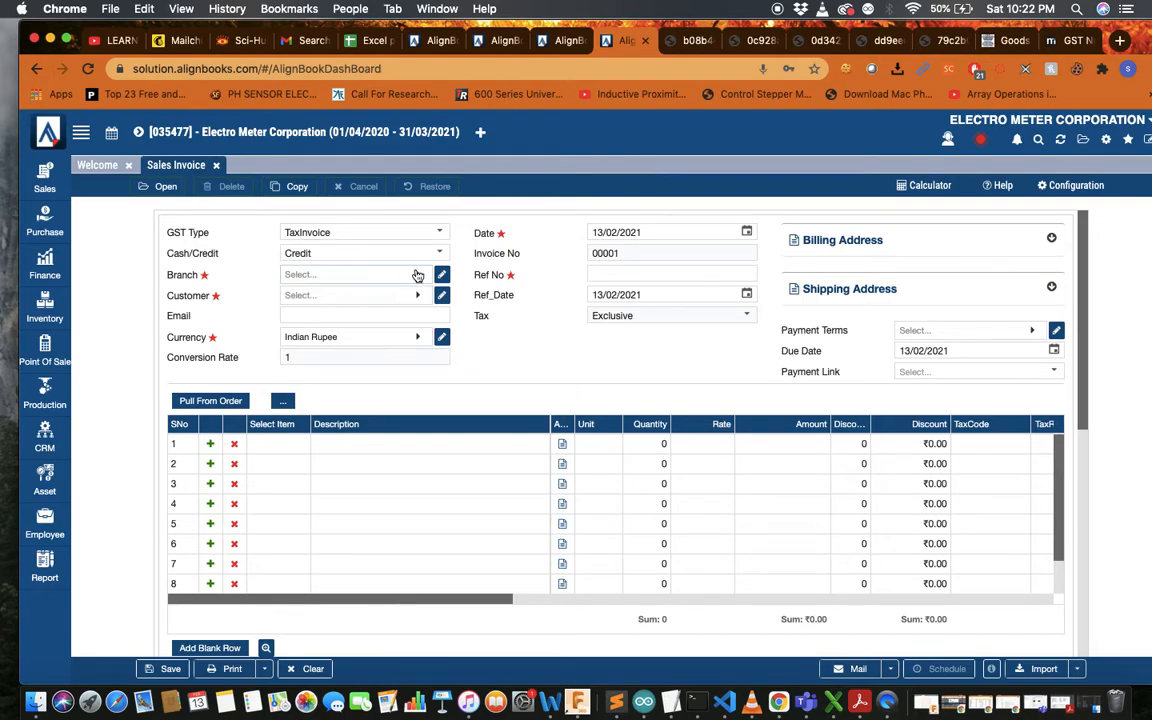
left_click(417, 273)
left_click(345, 378)
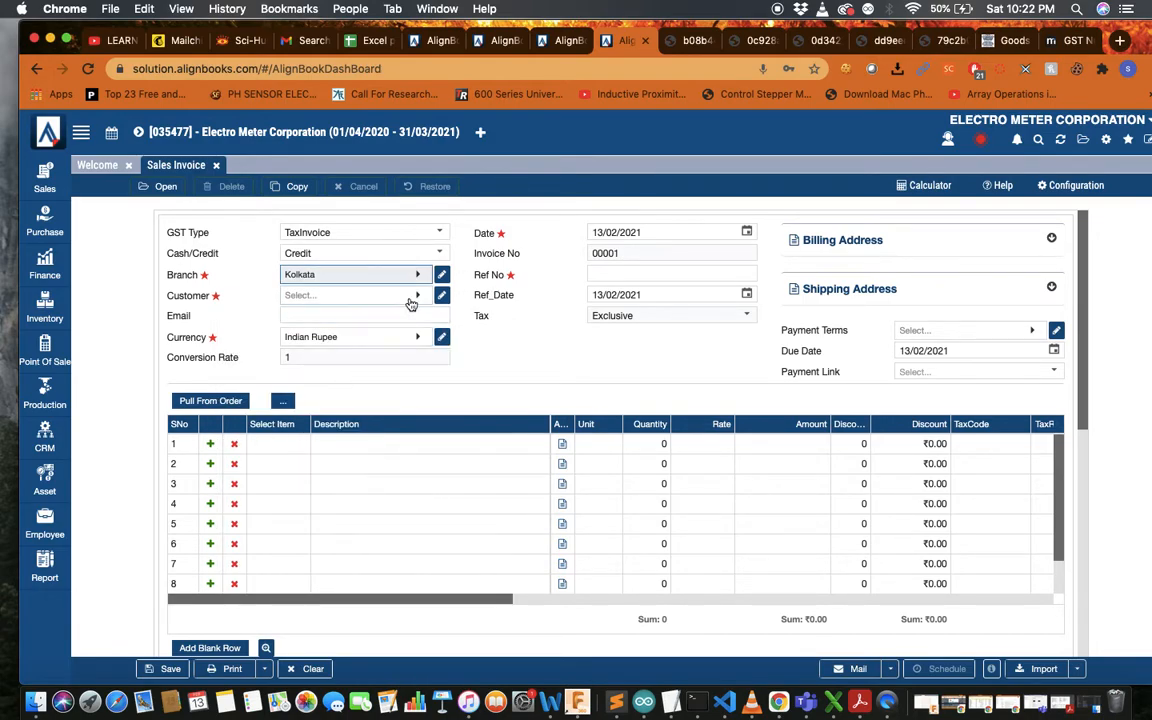
left_click(415, 297)
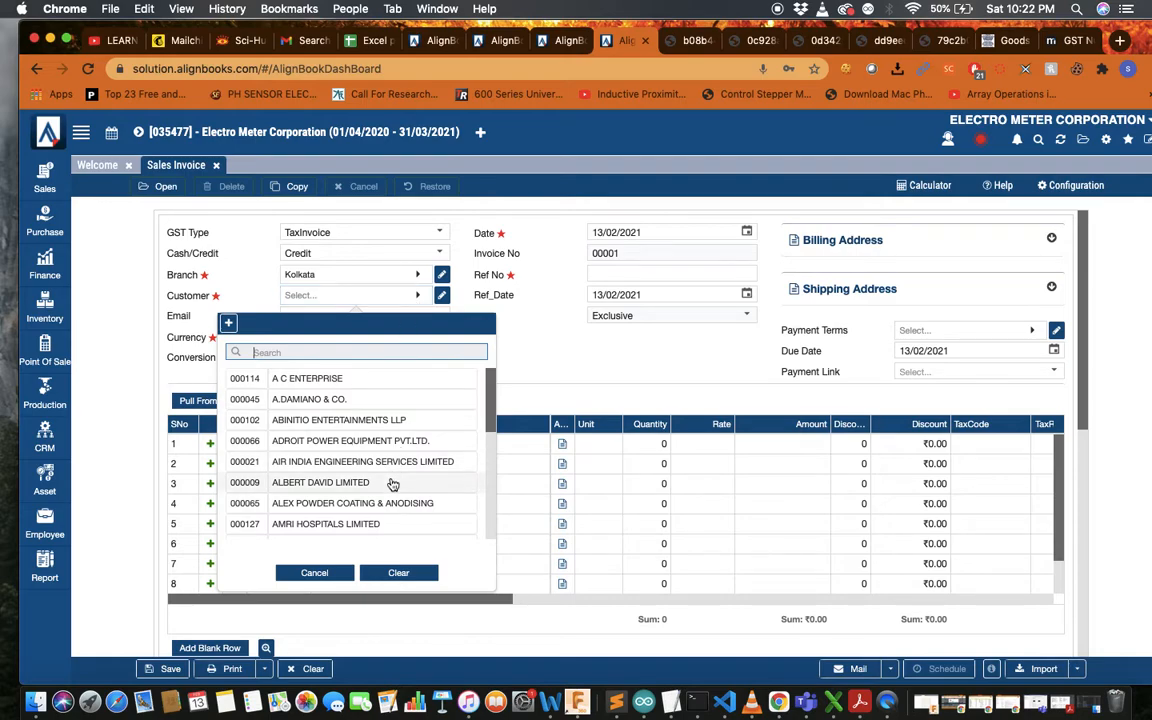
left_click(378, 523)
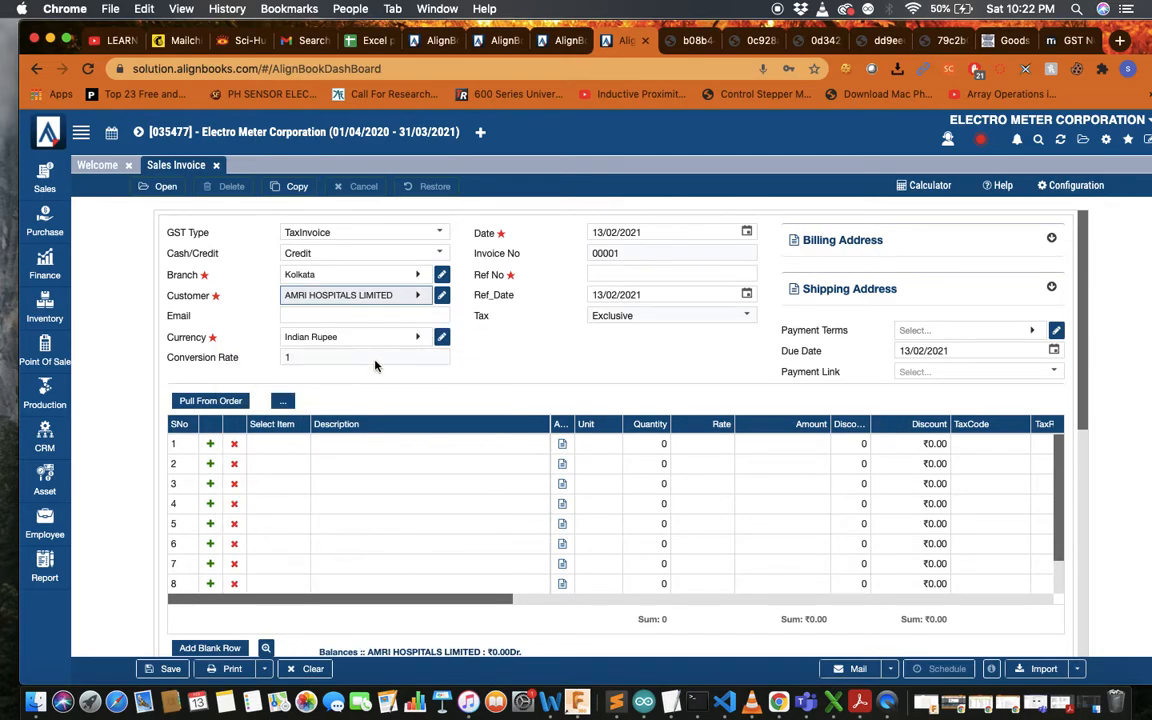
scroll(375, 350, "down", 2)
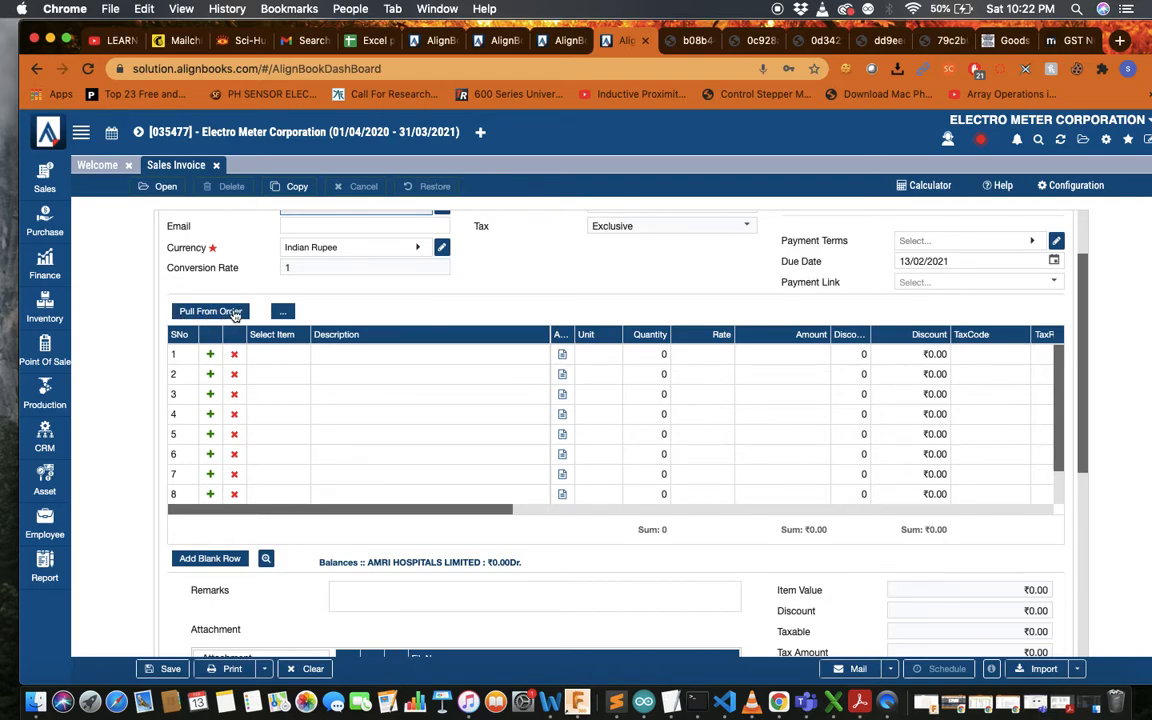
Add Micrometer and Vernier caliper to the invoice from the item list
left_click(283, 311)
scroll(420, 340, "down", 2)
scroll(420, 340, "up", 2)
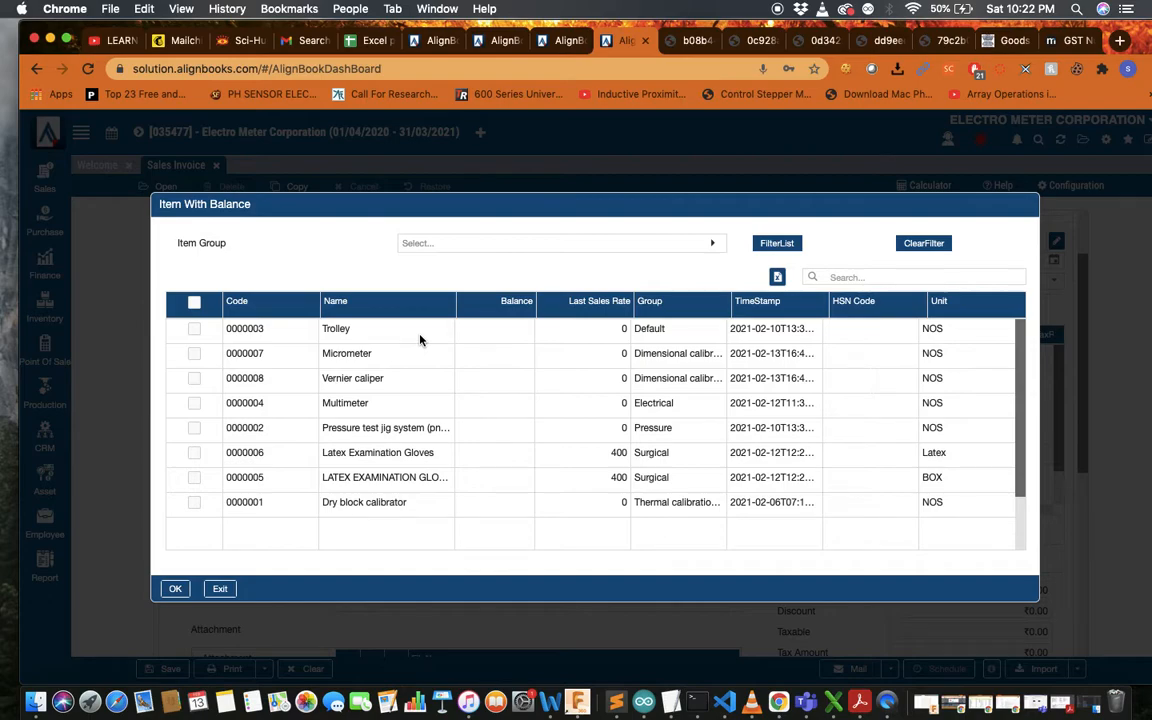
left_click(220, 588)
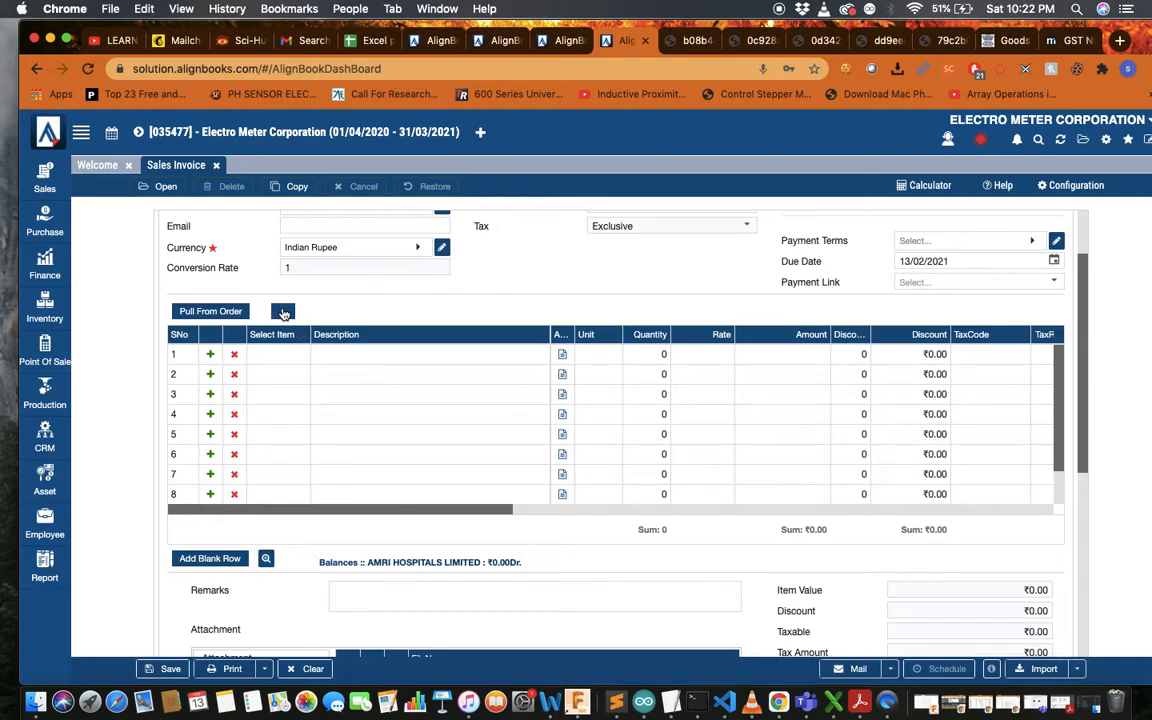
left_click(283, 311)
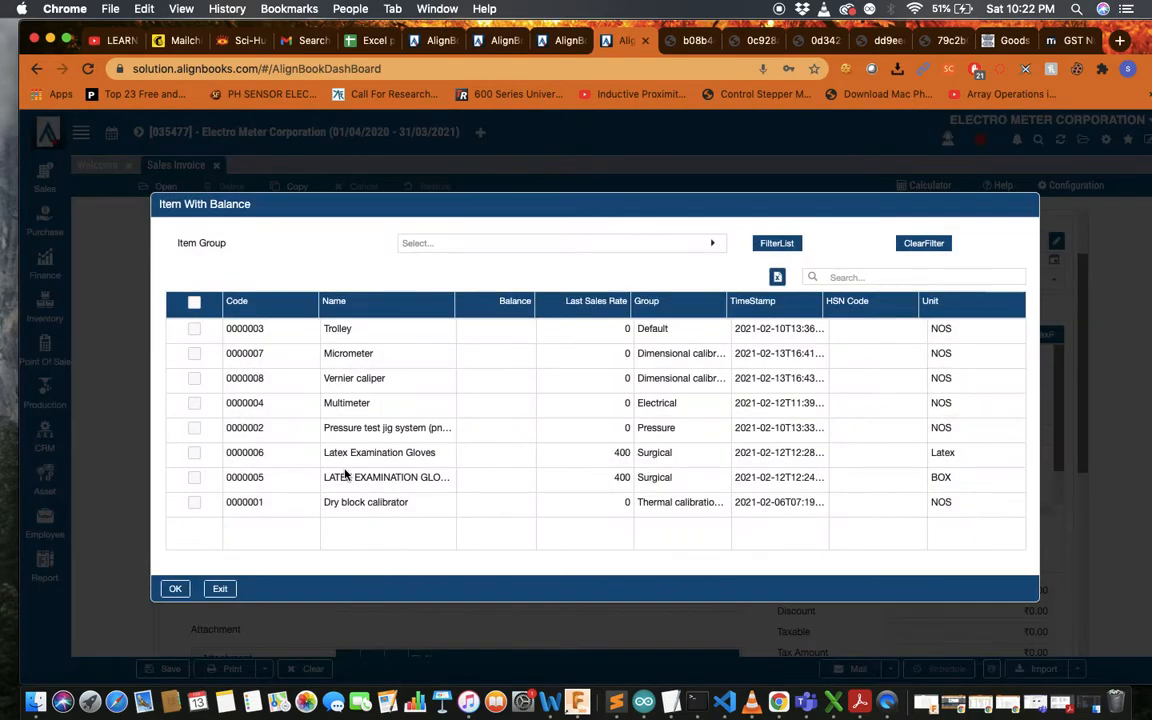
left_click(194, 355)
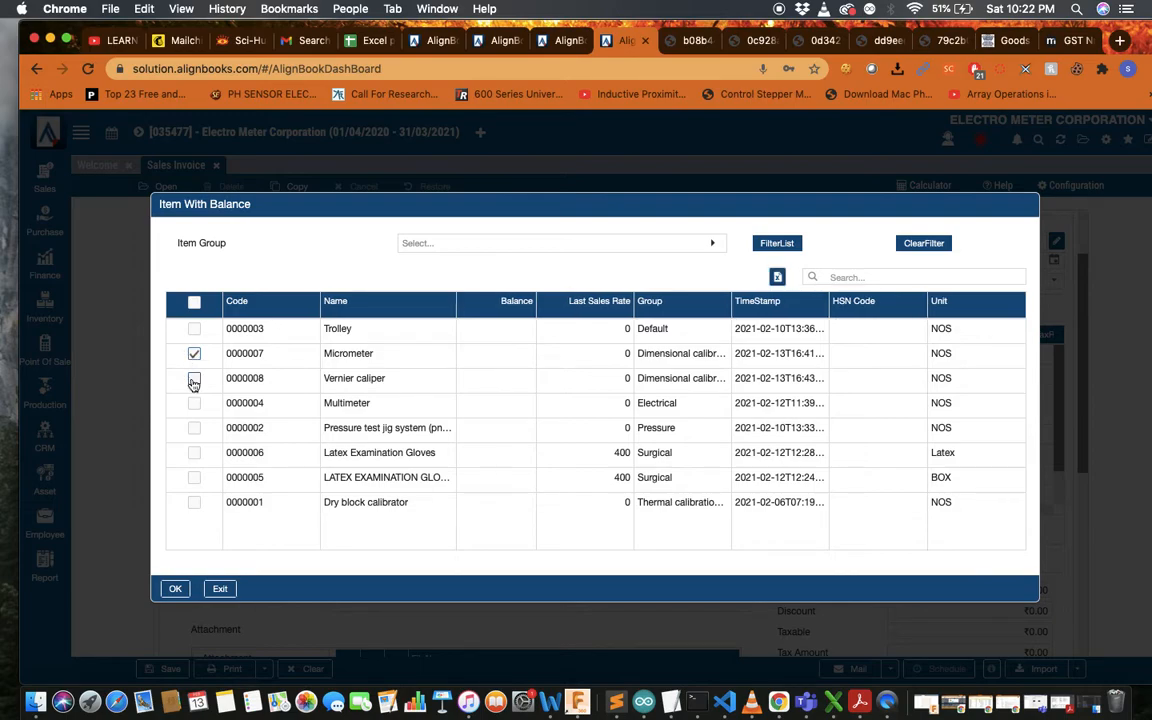
left_click(194, 378)
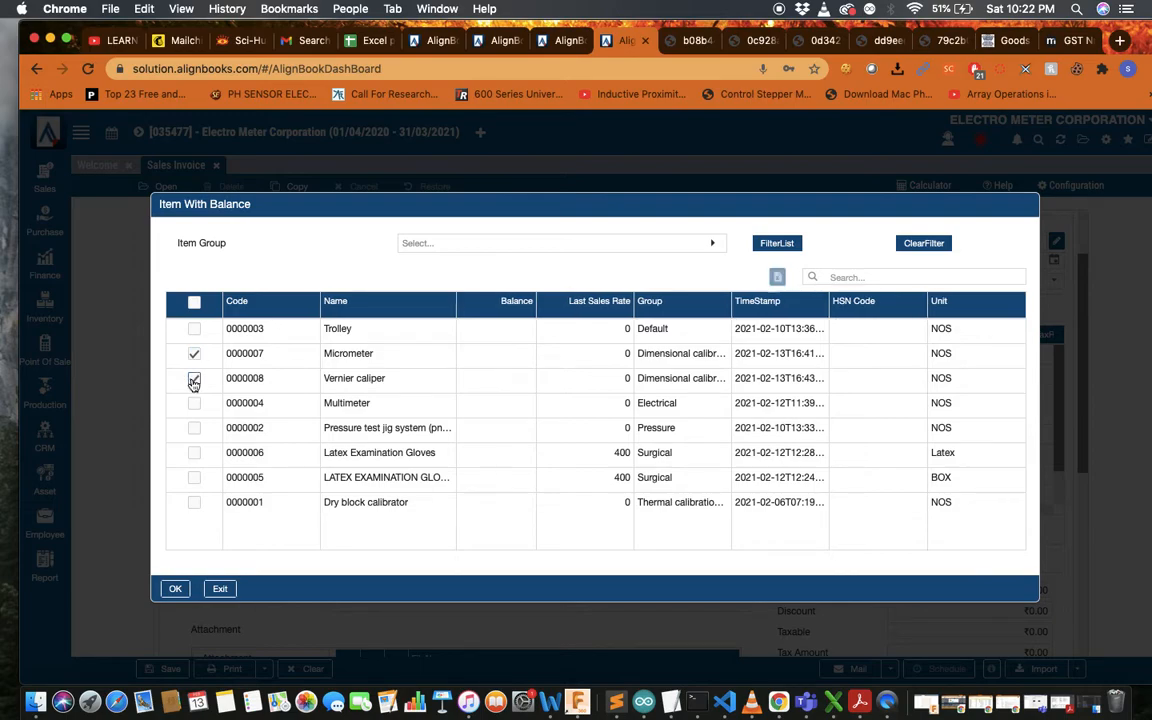
left_click(177, 589)
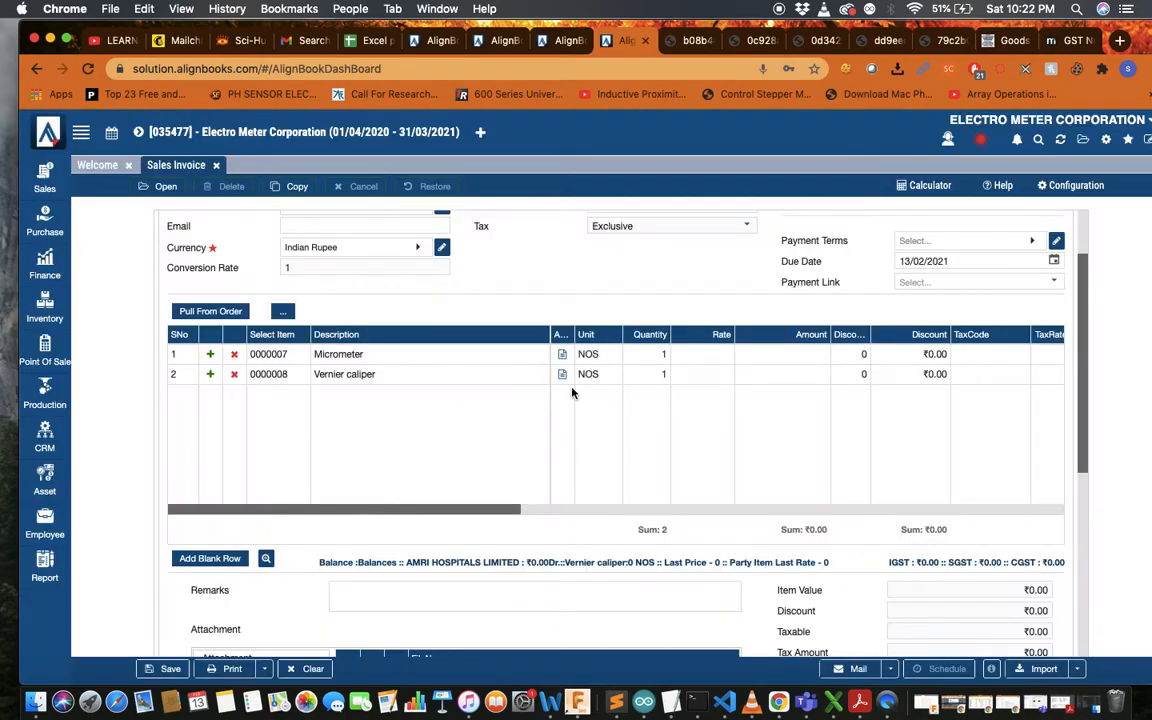
Leave the tax code unset and close the unfinished invoice, returning to Welcome
scroll(683, 359, "right", 3)
scroll(683, 359, "right", 5)
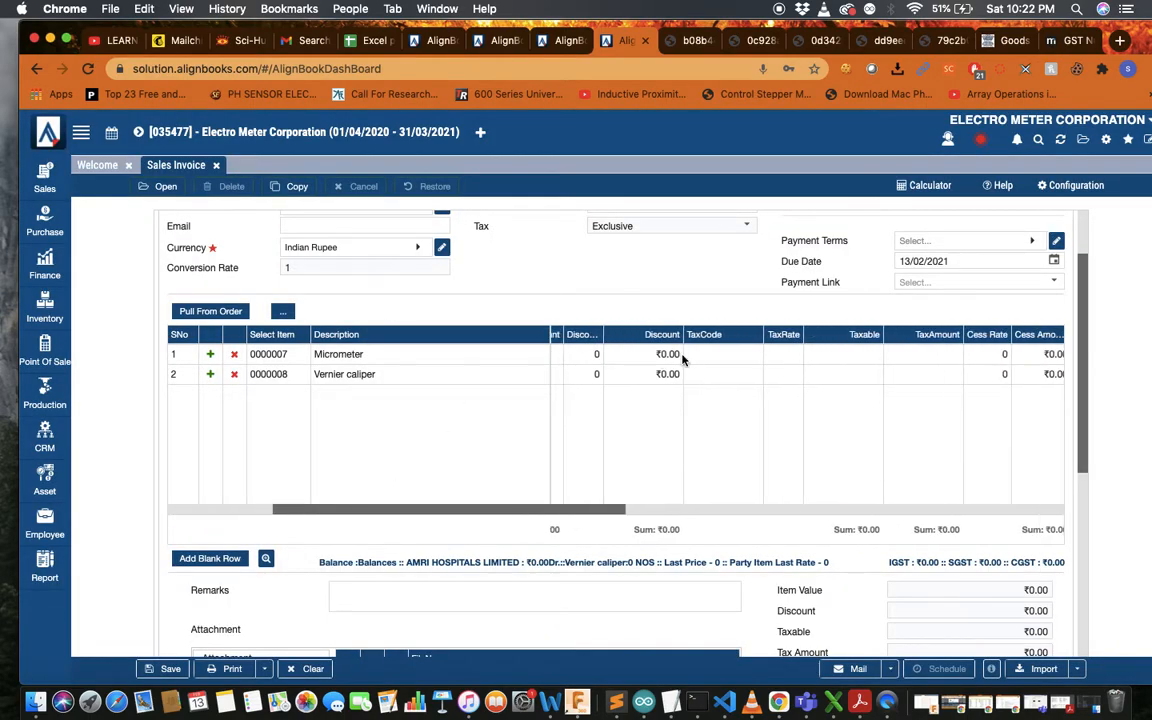
scroll(683, 359, "right", 2)
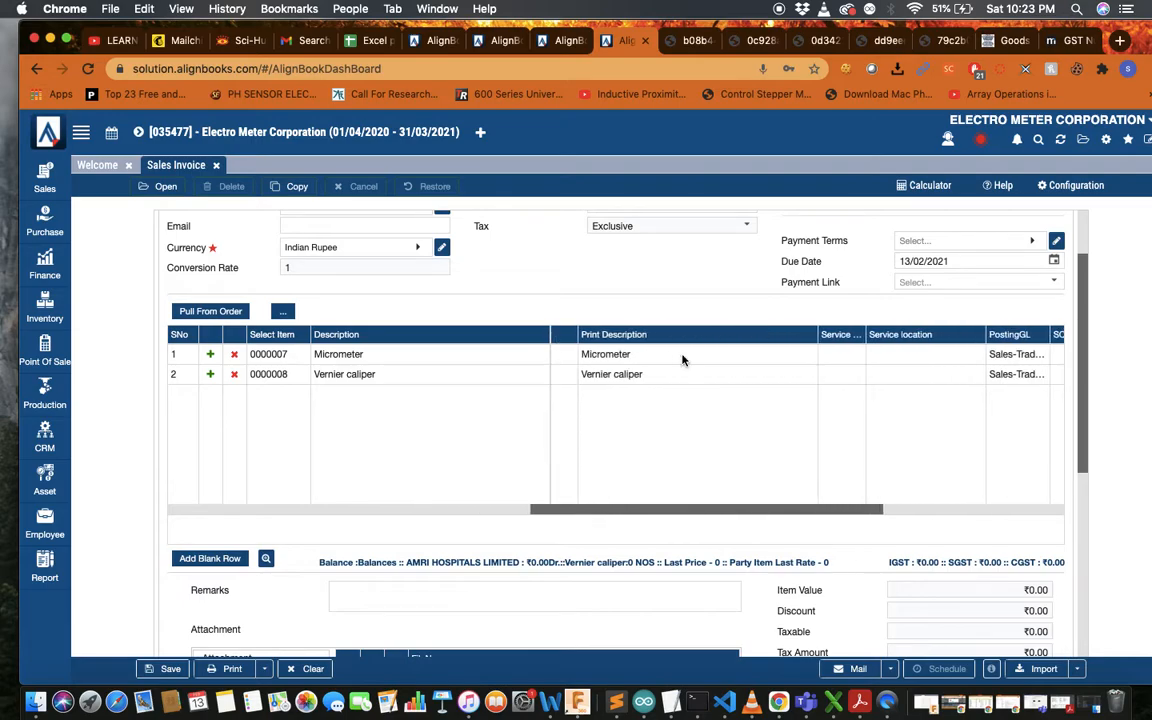
scroll(681, 360, "left", 8)
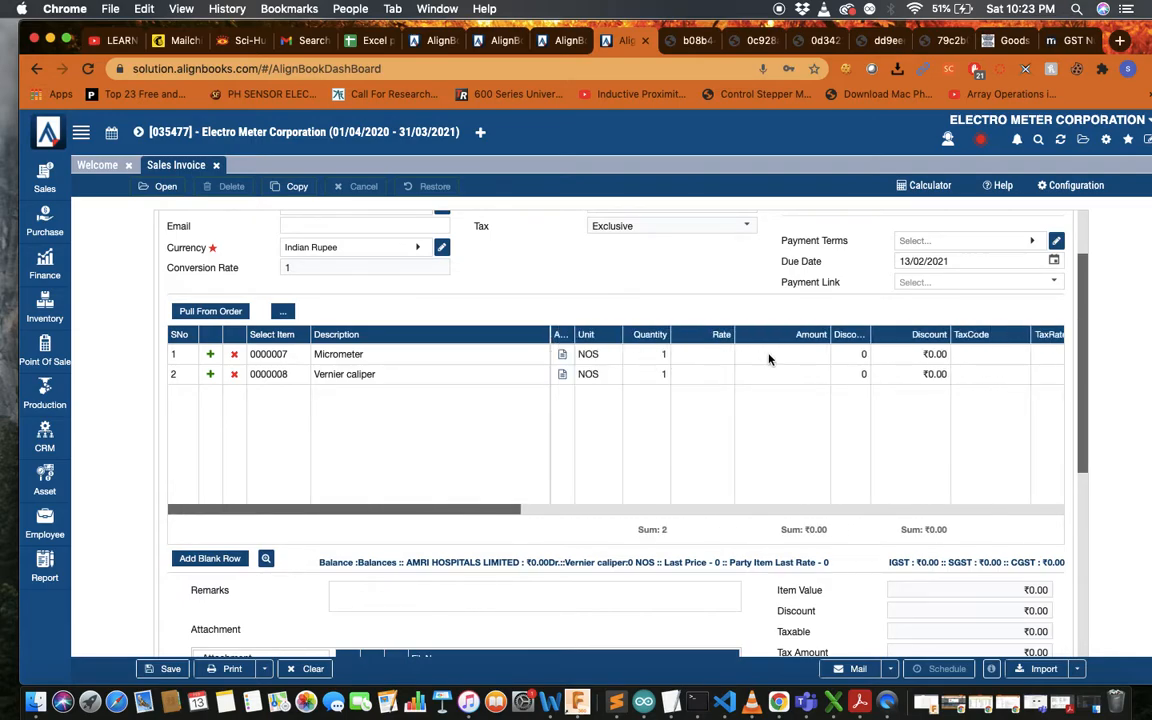
scroll(828, 355, "right", 3)
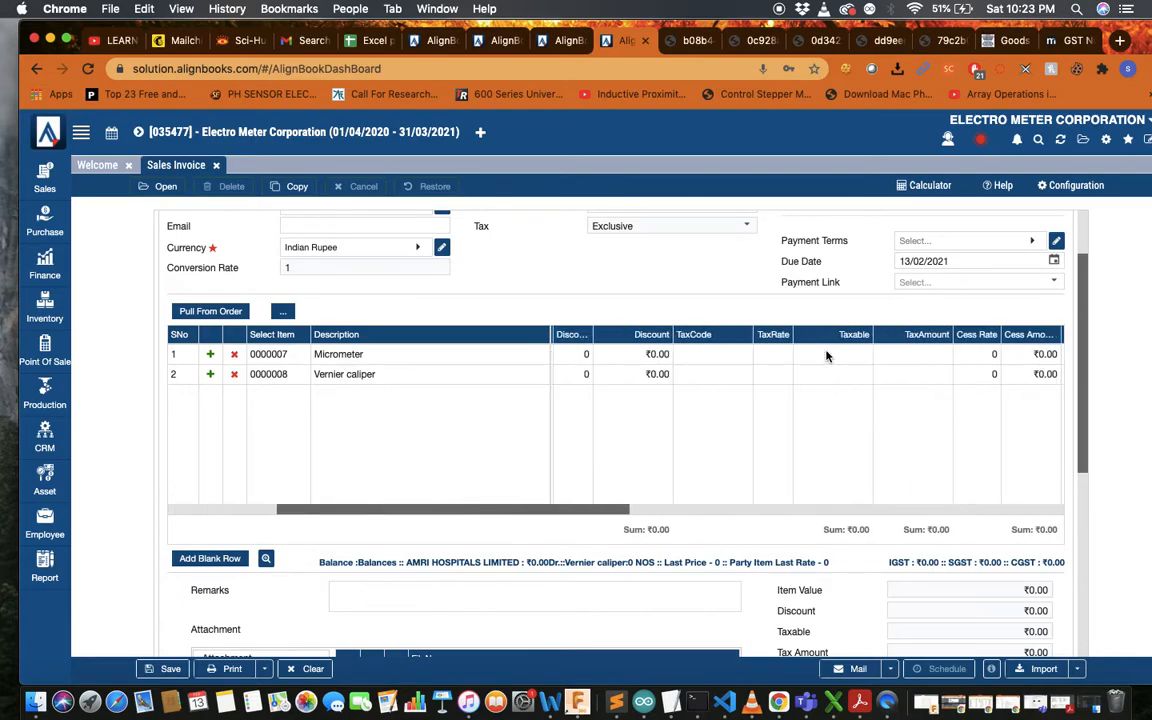
left_click(728, 362)
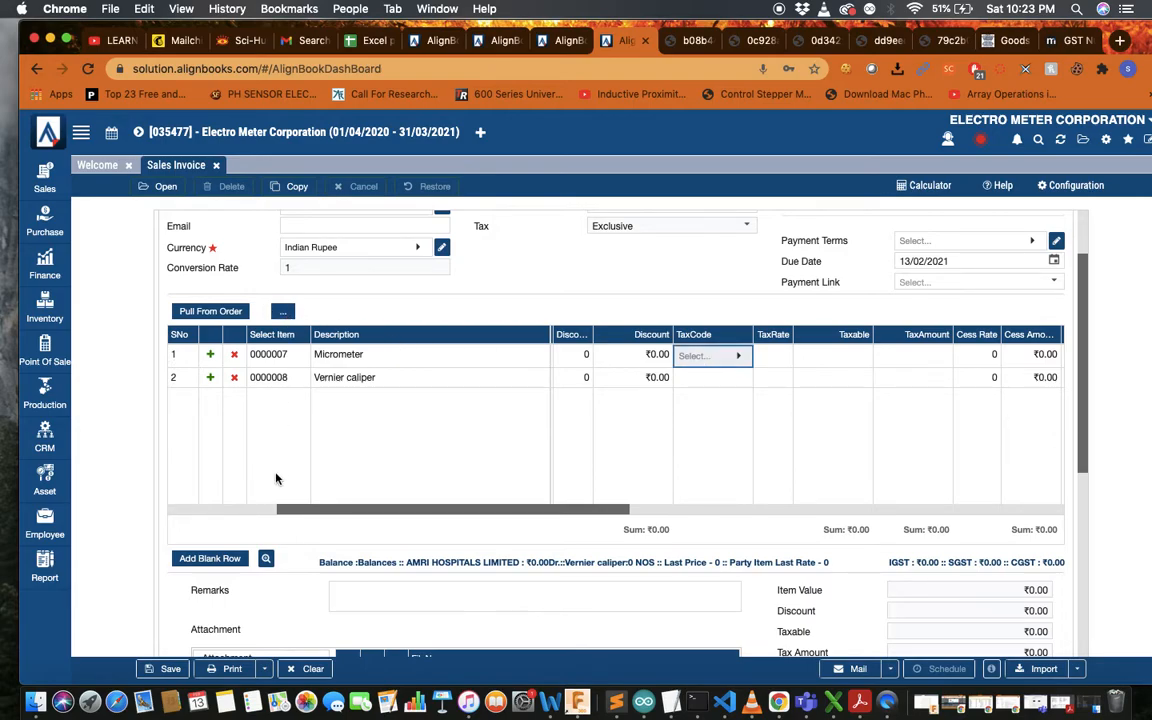
left_click(237, 362)
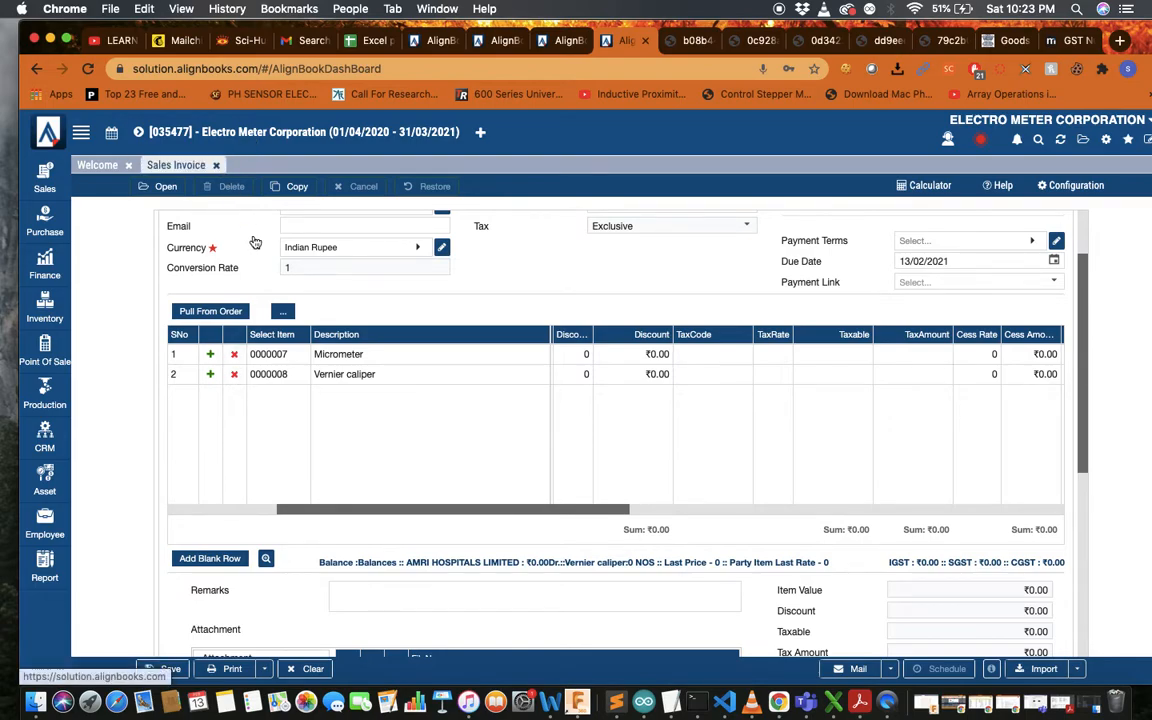
left_click(215, 165)
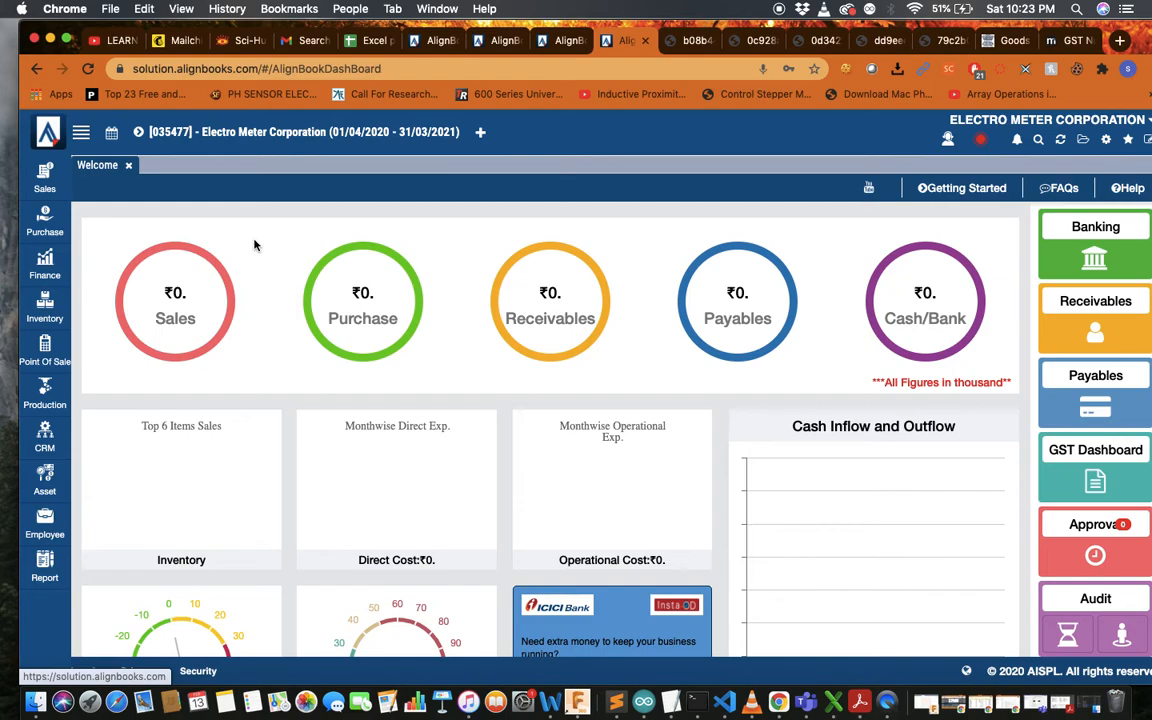
Open a Sales Order form from the Sales menu and close it again
left_click(44, 178)
left_click(152, 256)
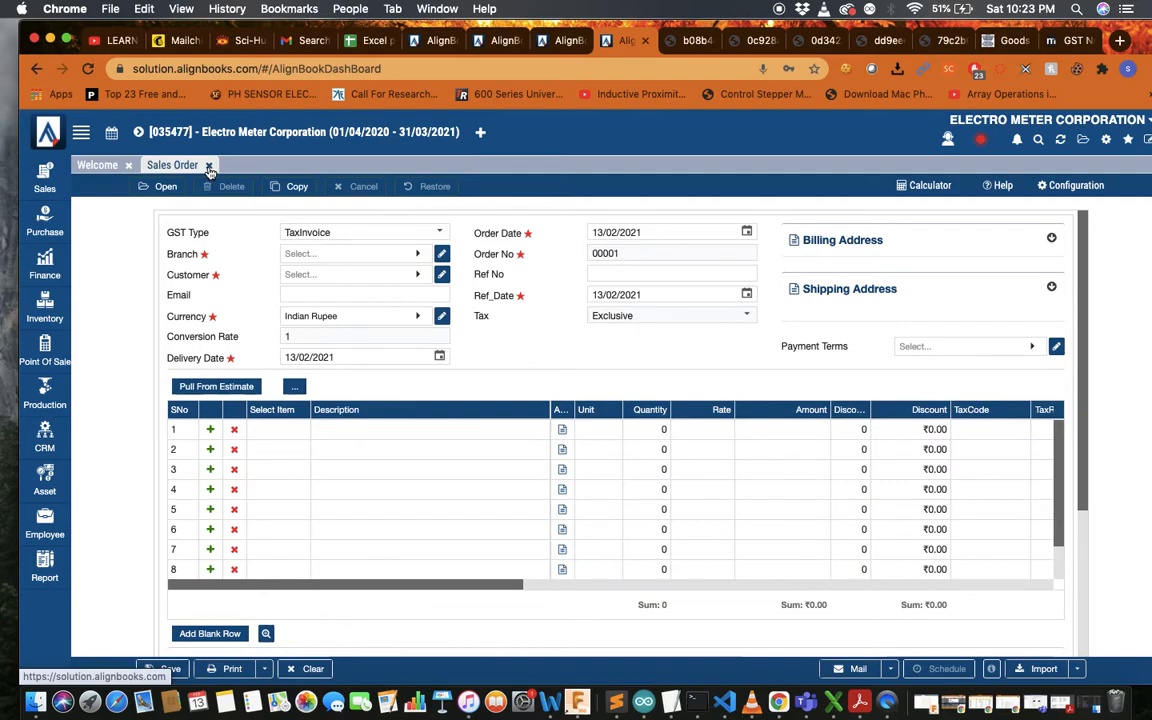
left_click(208, 165)
Start a new Sales Invoice with branch Kolkata and customer AMRI HOSPITALS LIMITED, searched as 'amr'
left_click(44, 176)
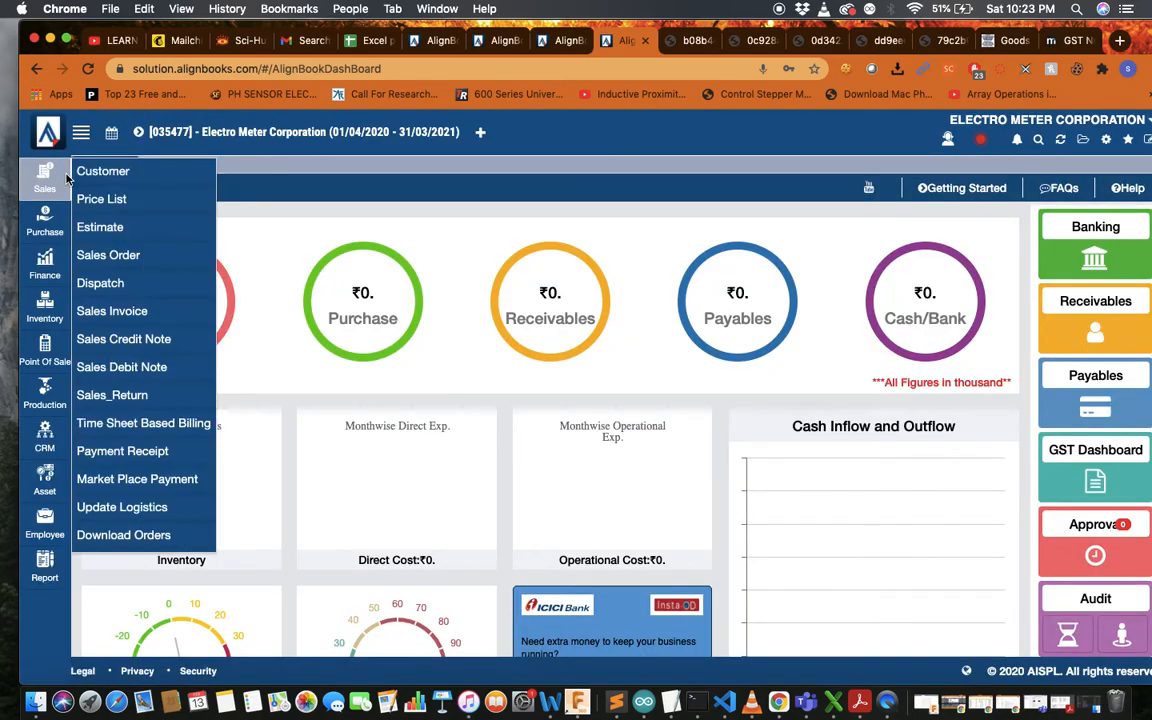
left_click(118, 316)
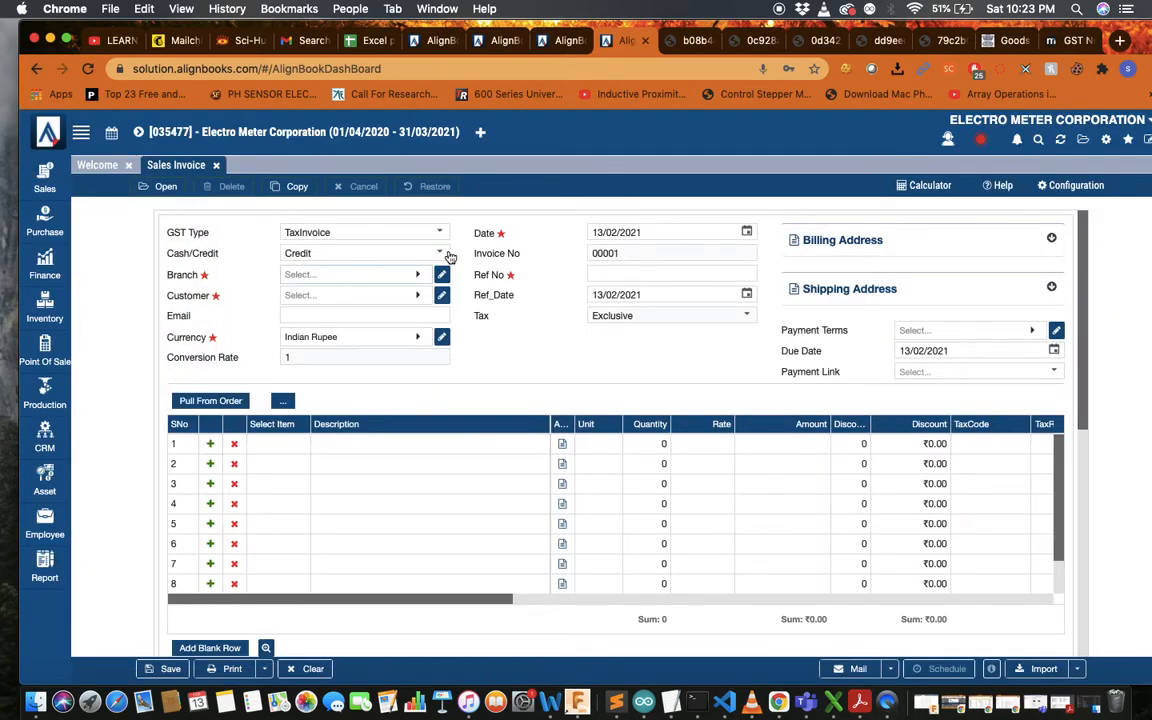
left_click(414, 275)
left_click(380, 379)
left_click(387, 297)
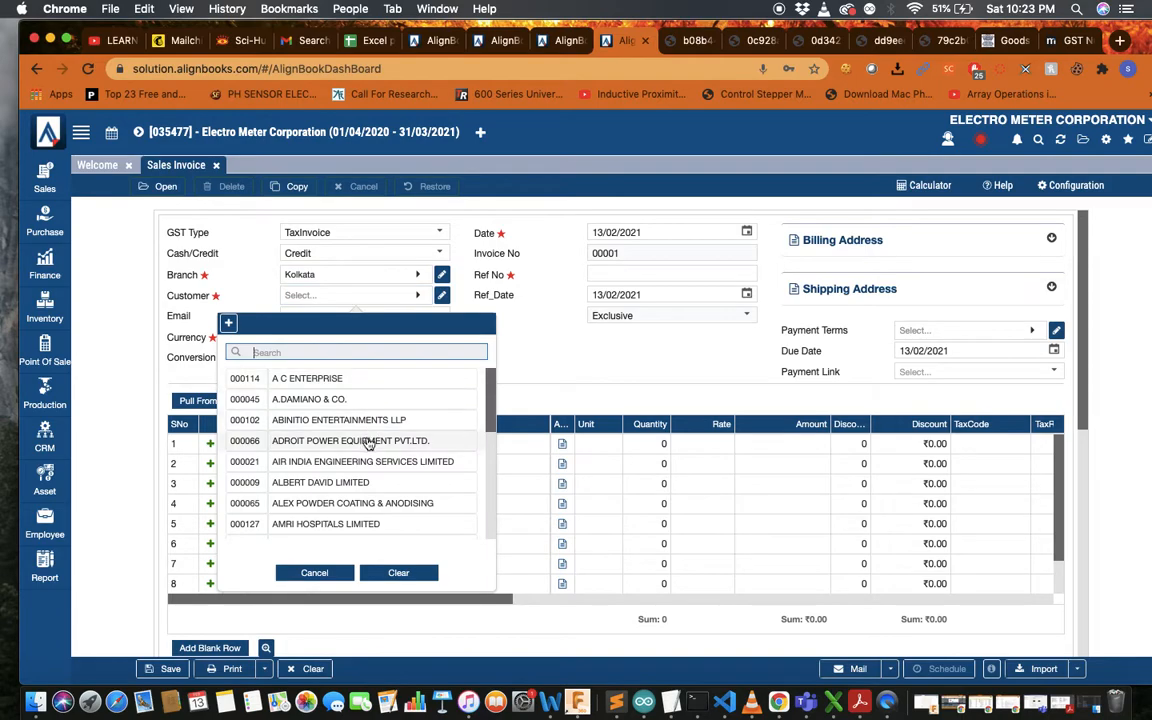
type("amri")
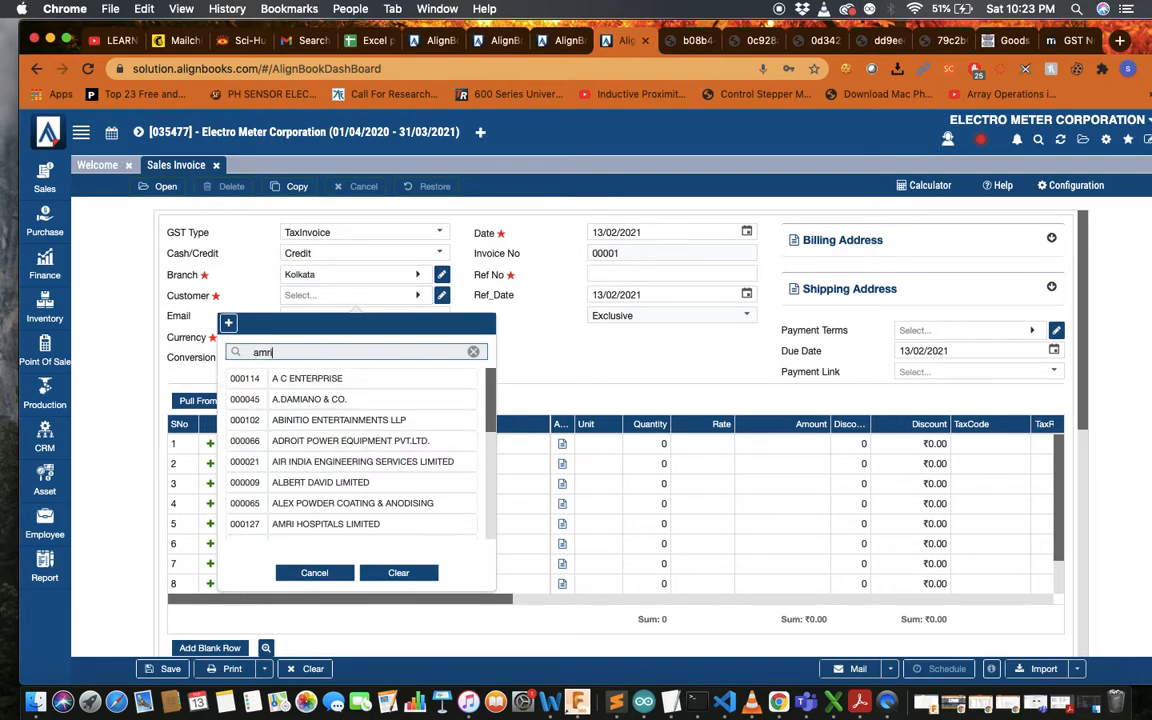
left_click(411, 380)
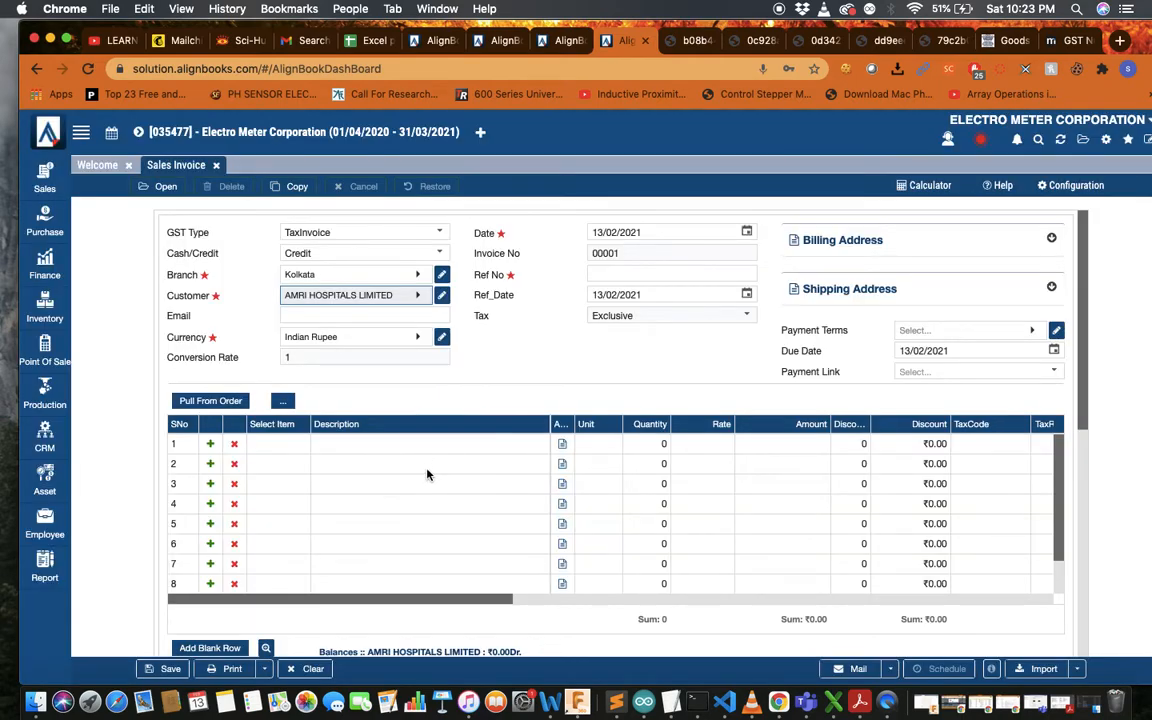
scroll(380, 310, "down", 3)
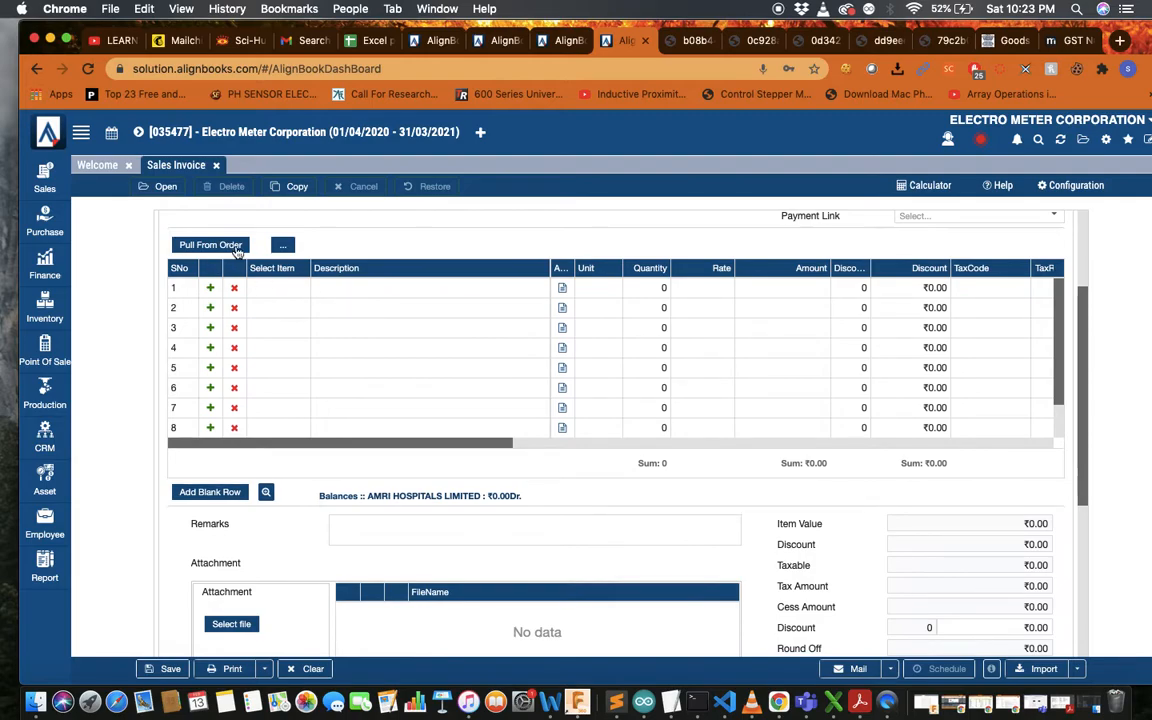
Pull the full ordered quantities of Micrometer and Vernier caliper from the sales order
left_click(212, 245)
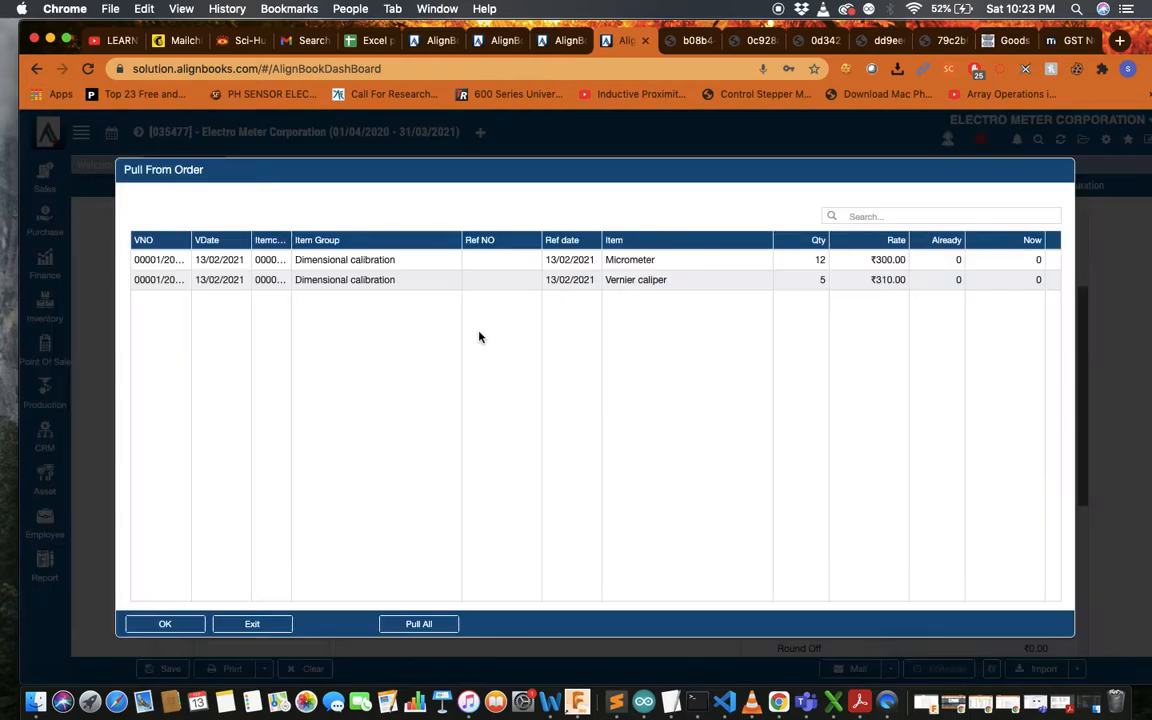
left_click(437, 625)
left_click(158, 625)
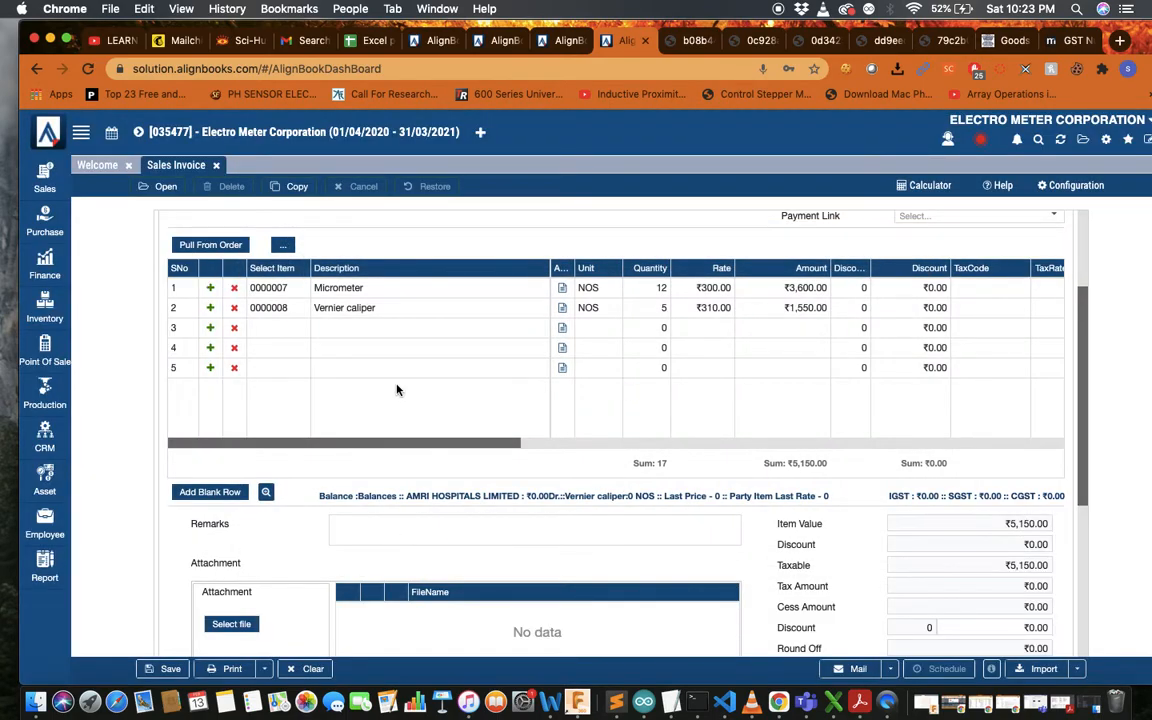
Apply the TAX@18% tax code to both the Micrometer and Vernier caliper lines
scroll(617, 321, "right", 5)
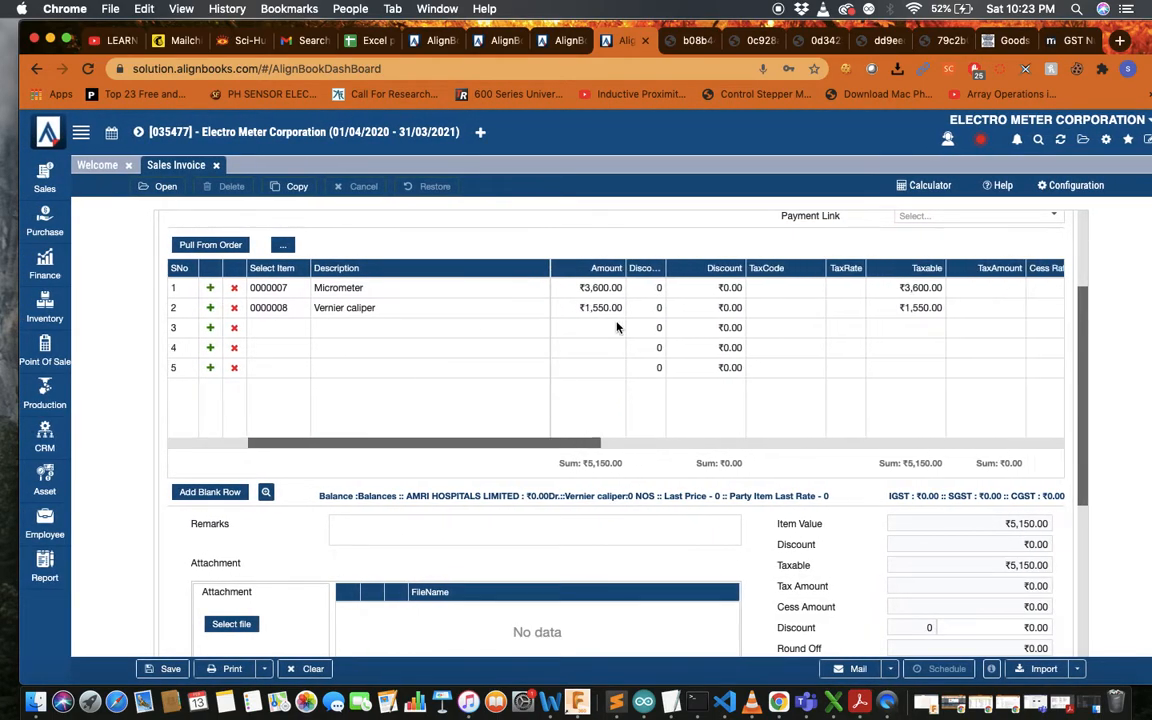
left_click(706, 289)
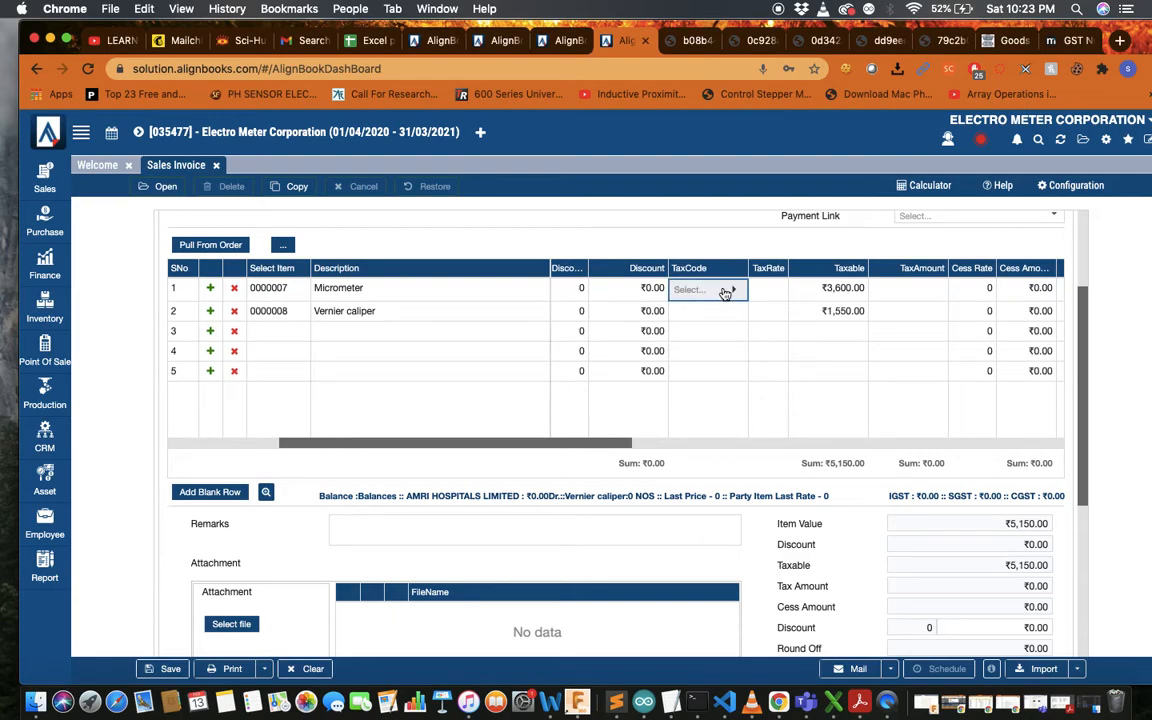
left_click(728, 290)
scroll(703, 422, "down", 2)
left_click(704, 421)
left_click(720, 310)
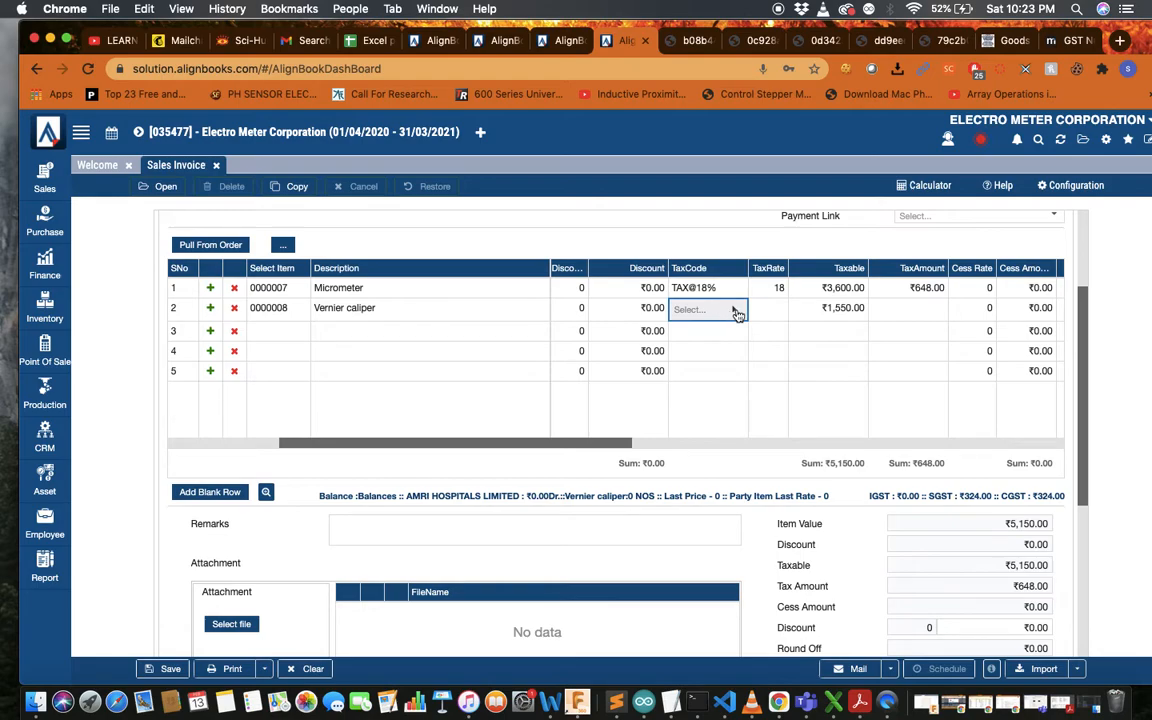
left_click(733, 309)
scroll(717, 437, "down", 2)
left_click(716, 441)
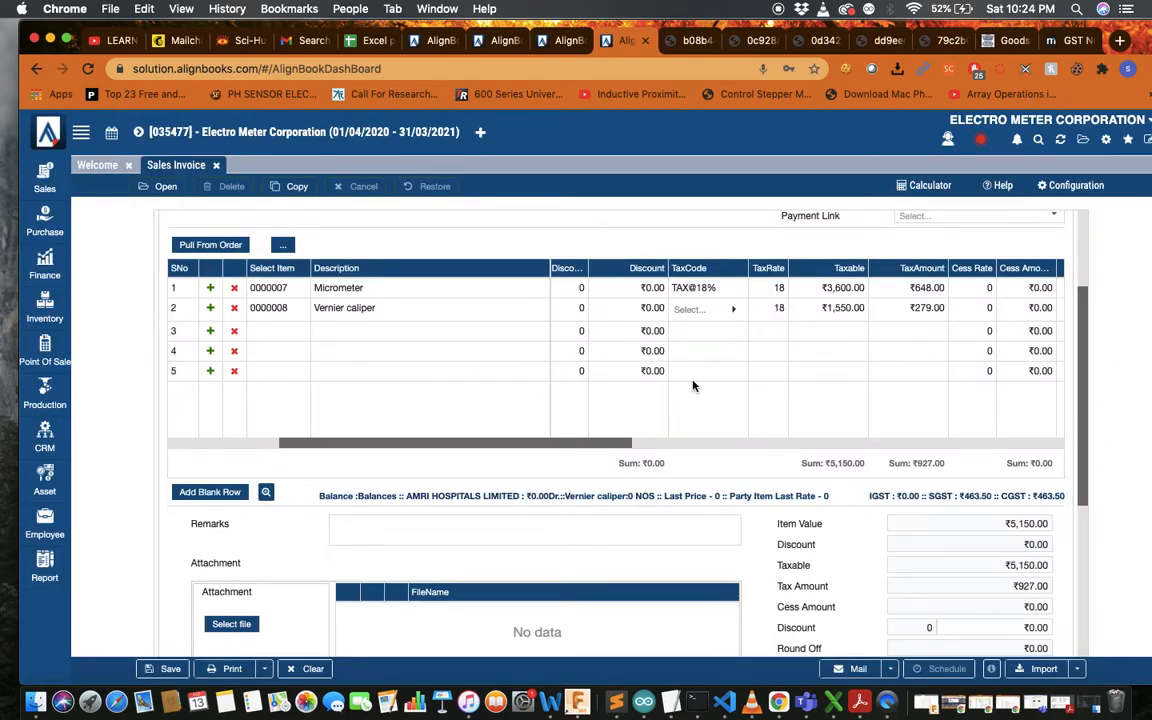
scroll(693, 386, "right", 10)
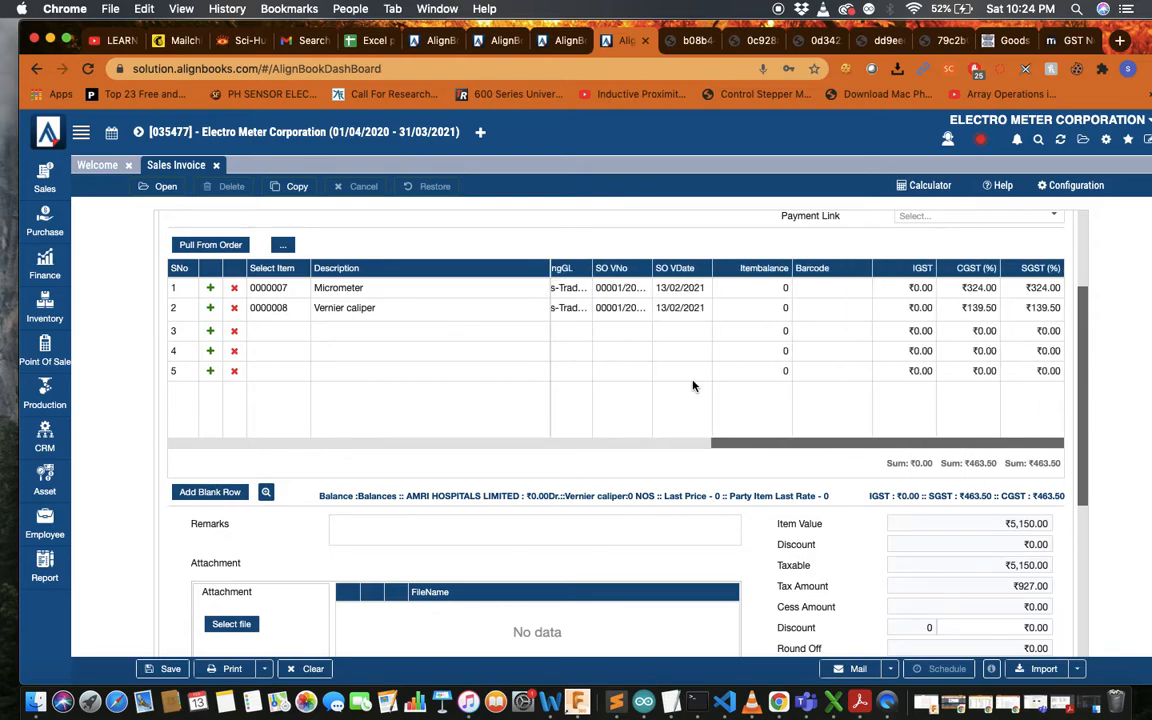
scroll(667, 533, "down", 5)
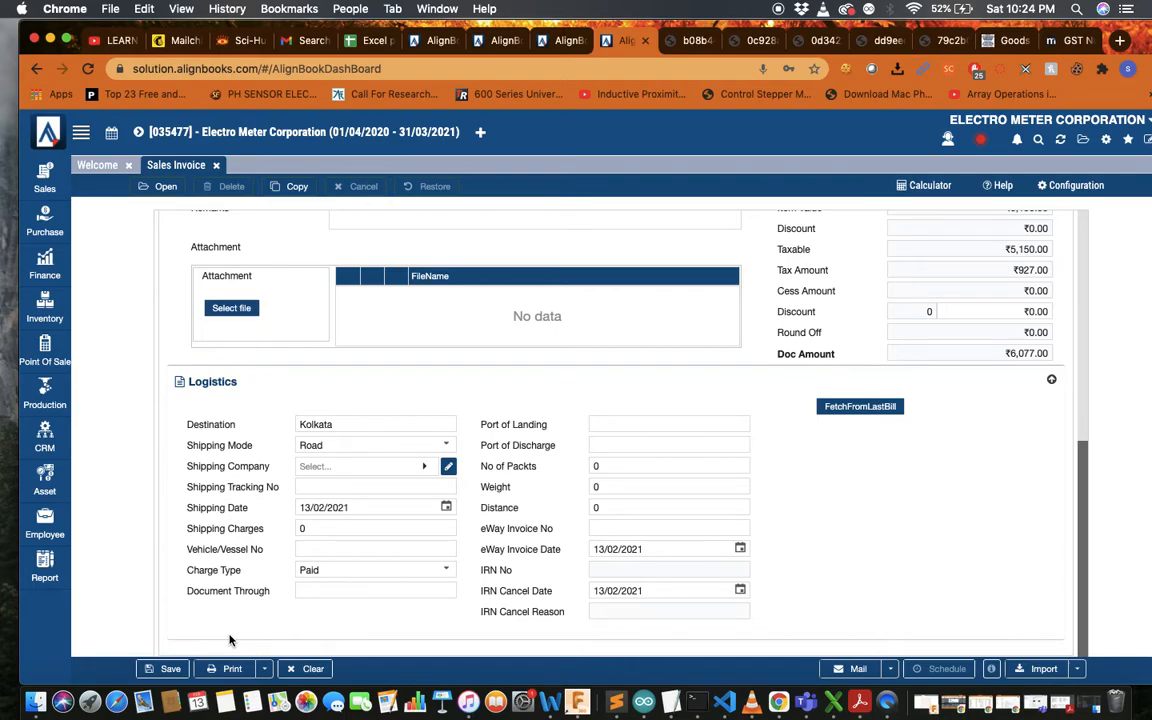
scroll(229, 640, "up", 10)
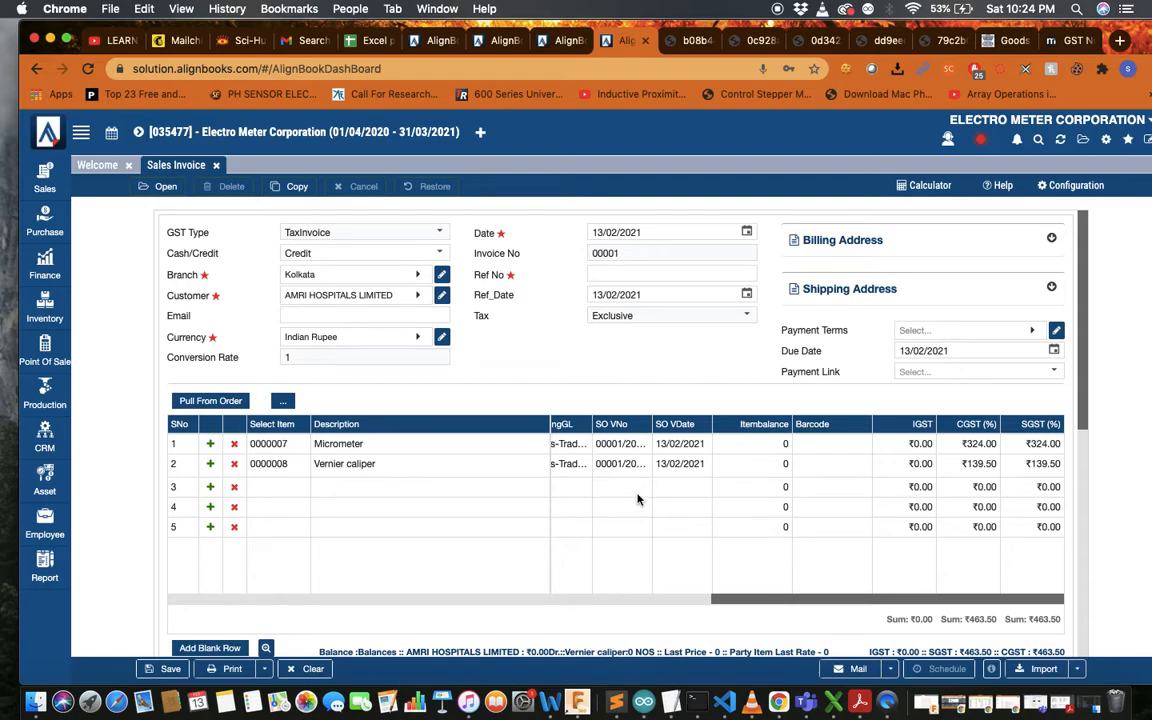
scroll(638, 497, "left", 5)
scroll(638, 497, "left", 6)
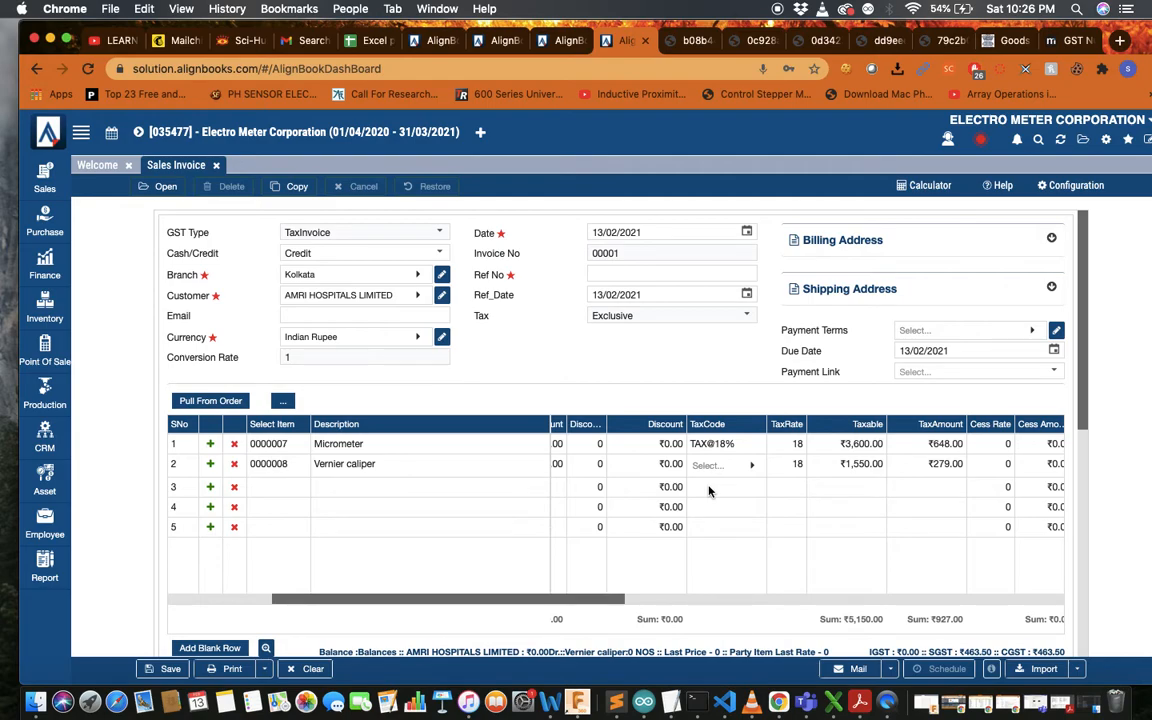
scroll(900, 505, "down", 5)
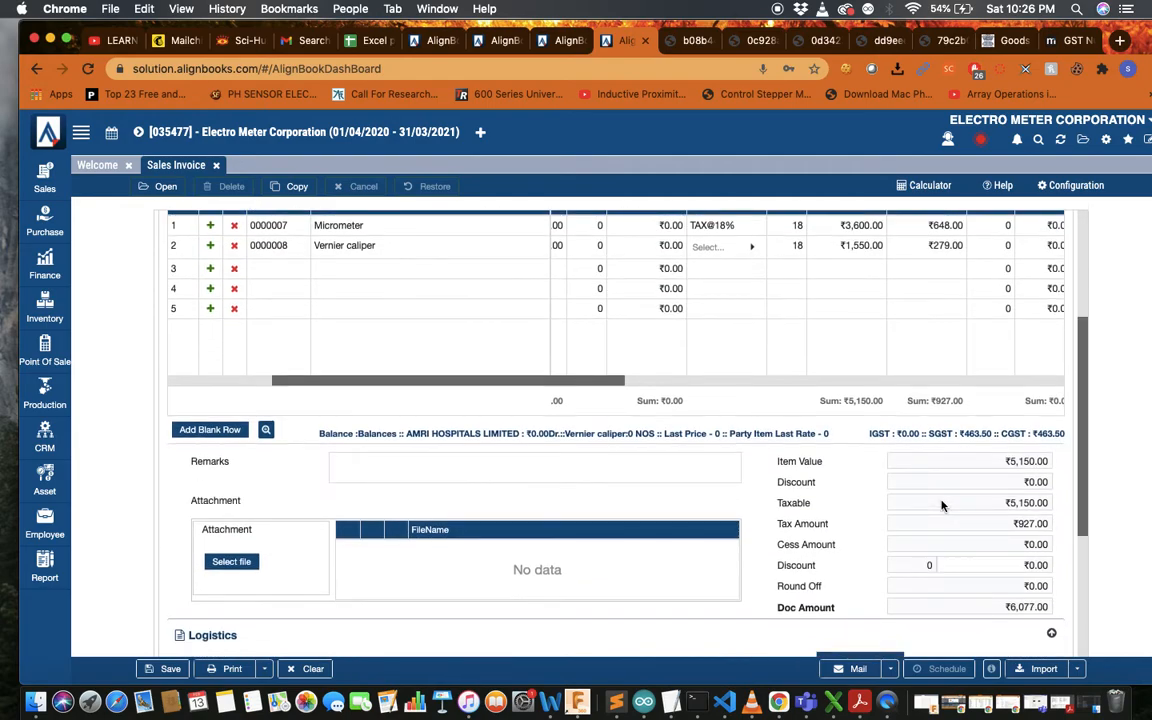